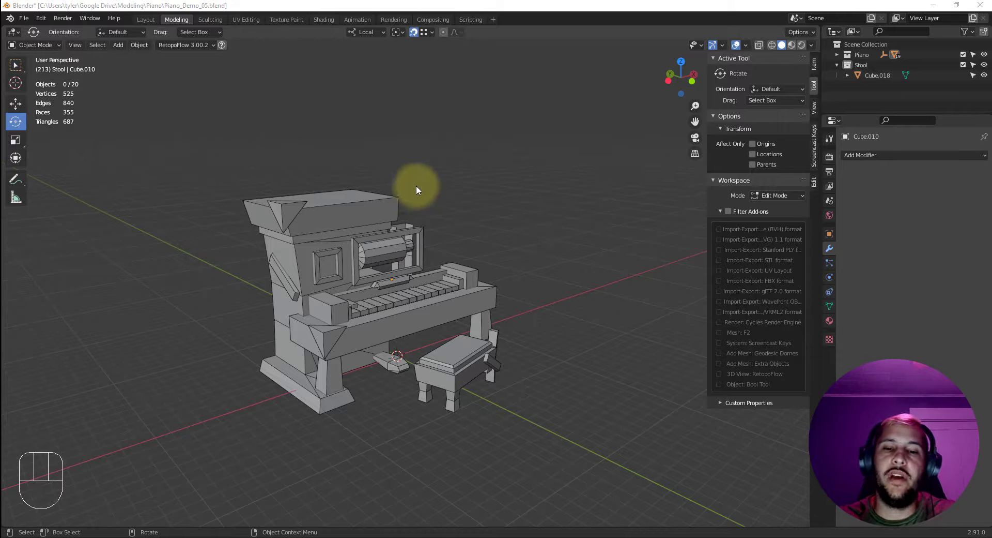
- Examine the piano and stool model from the front, the side and the back
{"action": "left_click_drag", "start_coordinate": [428, 139], "coordinate": [356, 147], "text": "alt"}
{"action": "right_click_drag", "start_coordinate": [357, 147], "coordinate": [355, 179], "text": "alt"}
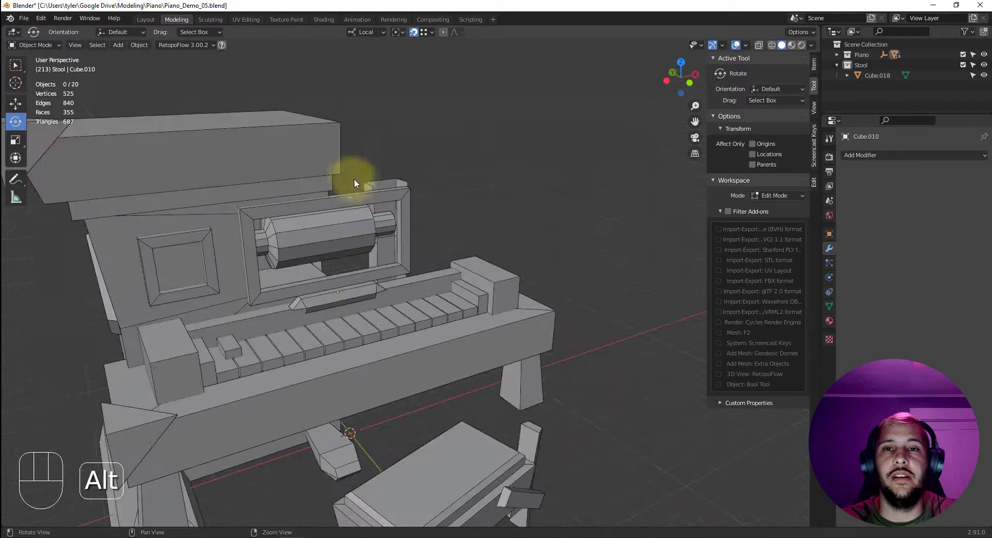
{"action": "middle_click_drag", "start_coordinate": [355, 179], "coordinate": [442, 174], "text": "alt"}
{"action": "left_click_drag", "start_coordinate": [328, 184], "coordinate": [450, 193], "text": "alt"}
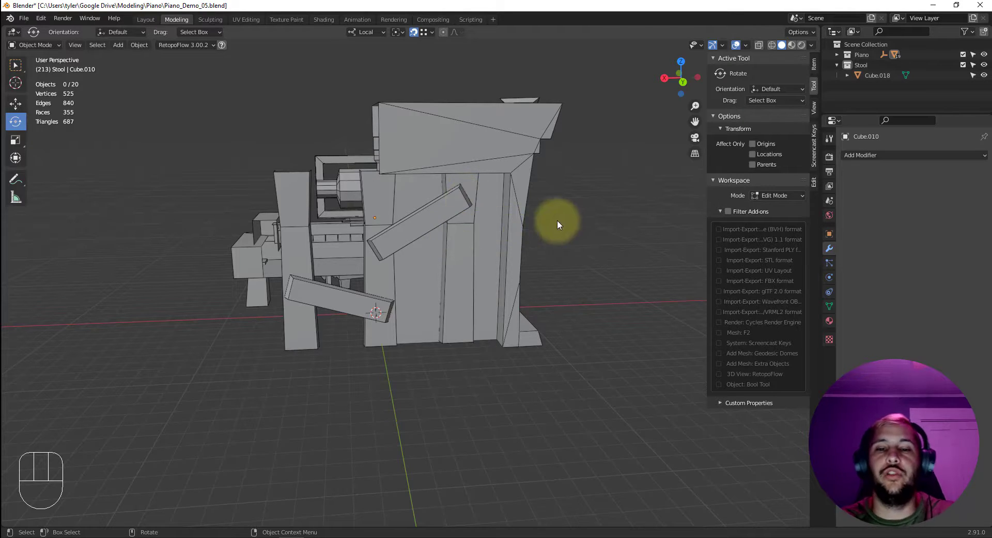
{"action": "left_click_drag", "start_coordinate": [542, 218], "coordinate": [504, 218], "text": "alt"}
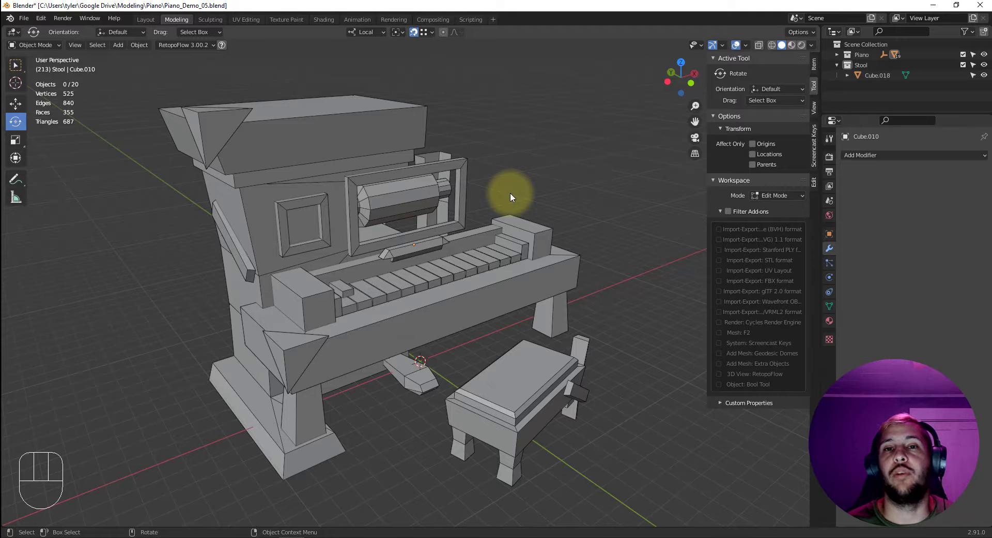
{"action": "scroll", "coordinate": [556, 166], "scroll_direction": "down", "scroll_amount": 3}
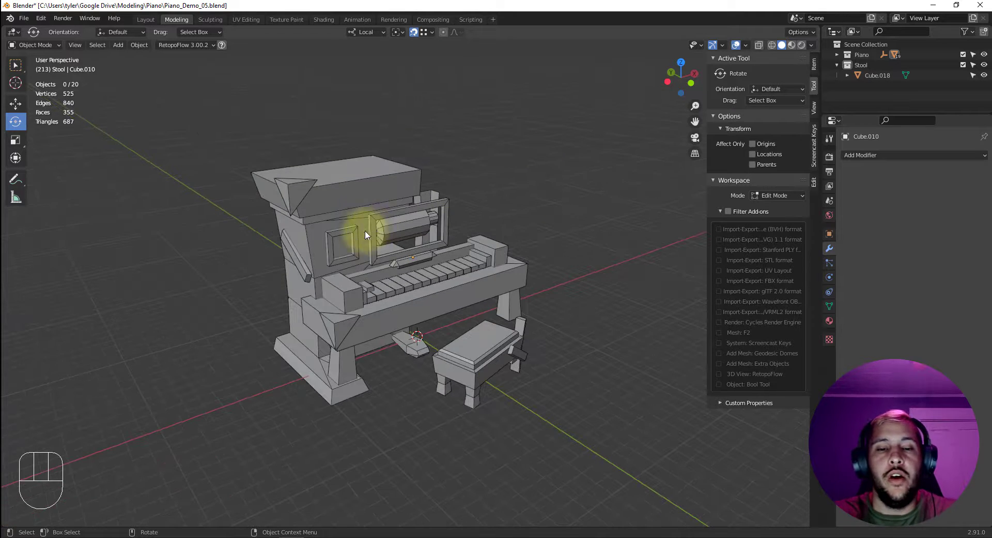
{"action": "left_click_drag", "start_coordinate": [310, 280], "coordinate": [345, 248], "text": "alt"}
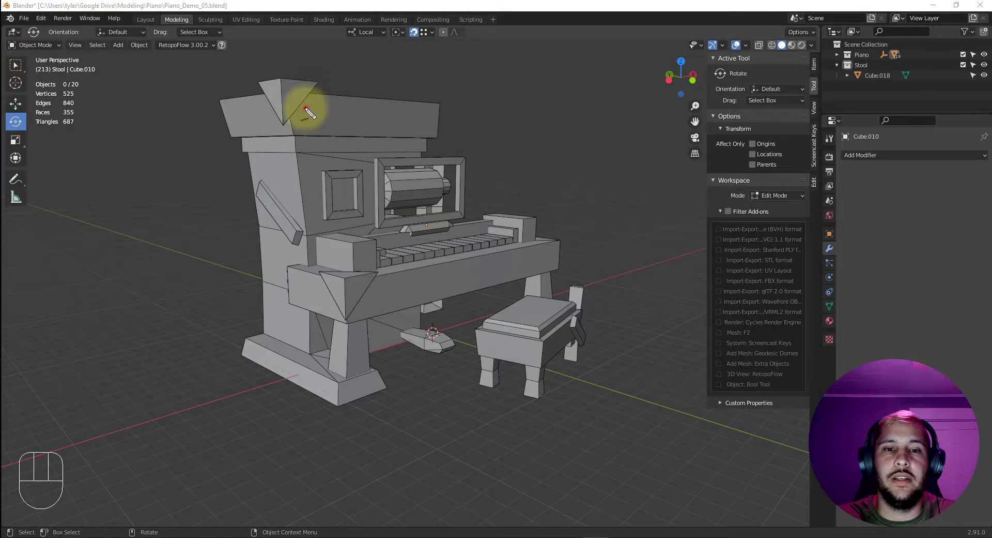
{"action": "mouse_move", "coordinate": [306, 107]}
{"action": "left_mouse_down"}
{"action": "mouse_move", "coordinate": [239, 303]}
{"action": "mouse_move", "coordinate": [319, 288]}
{"action": "left_mouse_up"}
{"action": "left_click_drag", "start_coordinate": [329, 250], "coordinate": [305, 109]}
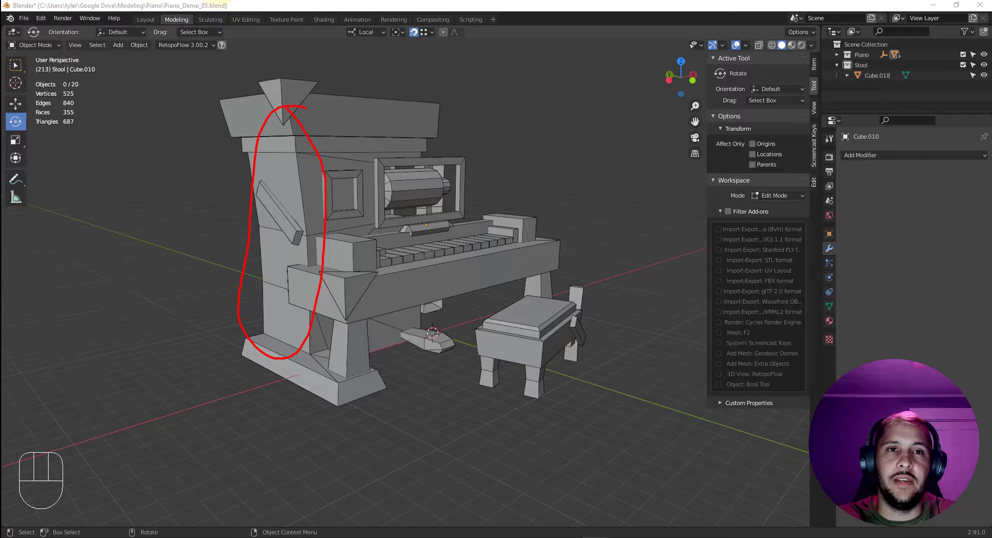
{"action": "left_click_drag", "start_coordinate": [165, 241], "coordinate": [264, 258]}
{"action": "left_click_drag", "start_coordinate": [189, 263], "coordinate": [388, 283], "text": "alt"}
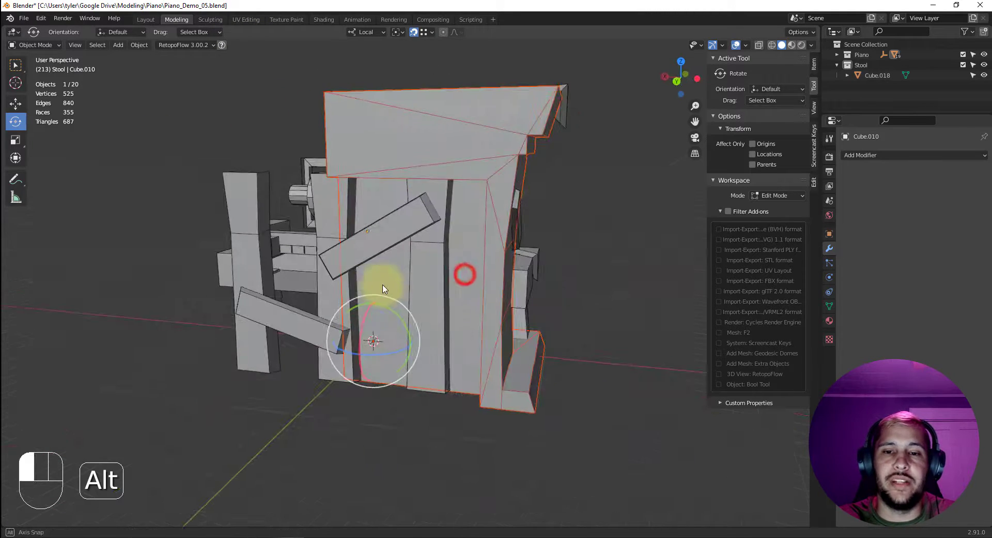
- Select the arrayed planks on the piano's back and inspect them with the crossing boards, the open back and the front
{"action": "left_click", "coordinate": [430, 297]}
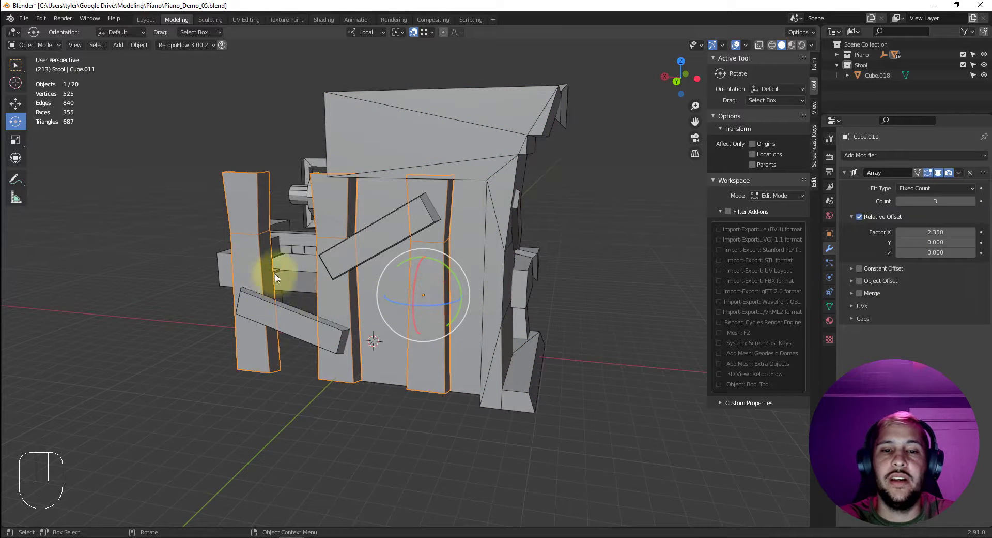
{"action": "scroll", "coordinate": [400, 251], "scroll_direction": "up", "scroll_amount": 2}
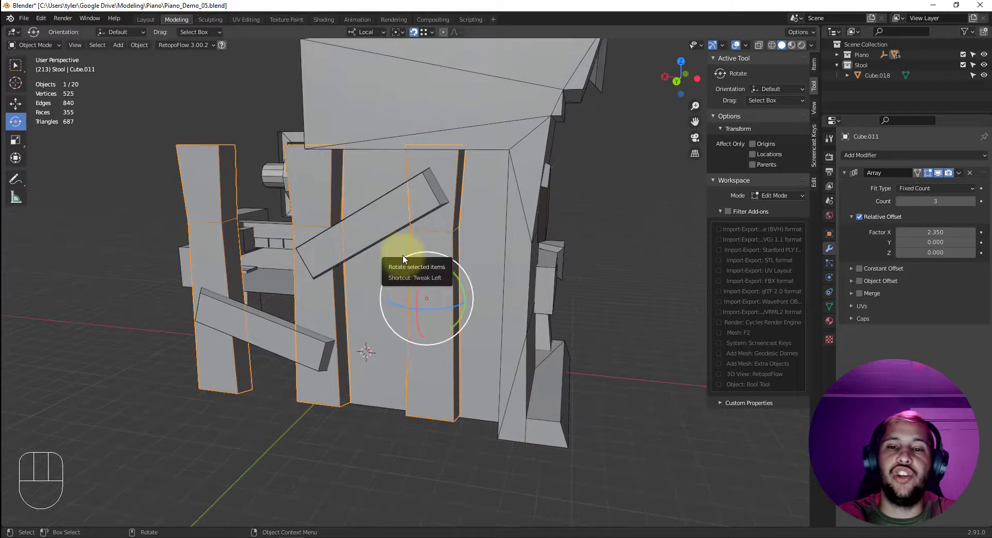
{"action": "left_click_drag", "start_coordinate": [403, 261], "coordinate": [412, 255], "text": "alt"}
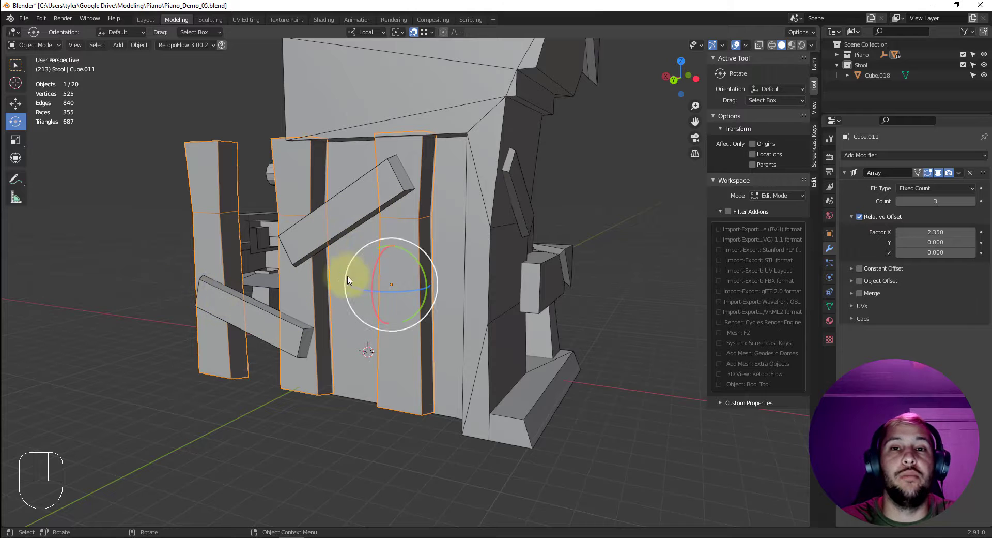
{"action": "mouse_move", "coordinate": [630, 221]}
{"action": "left_mouse_down", "text": "alt"}
{"action": "mouse_move", "coordinate": [663, 223]}
{"action": "mouse_move", "coordinate": [618, 233]}
{"action": "left_mouse_up", "text": "alt"}
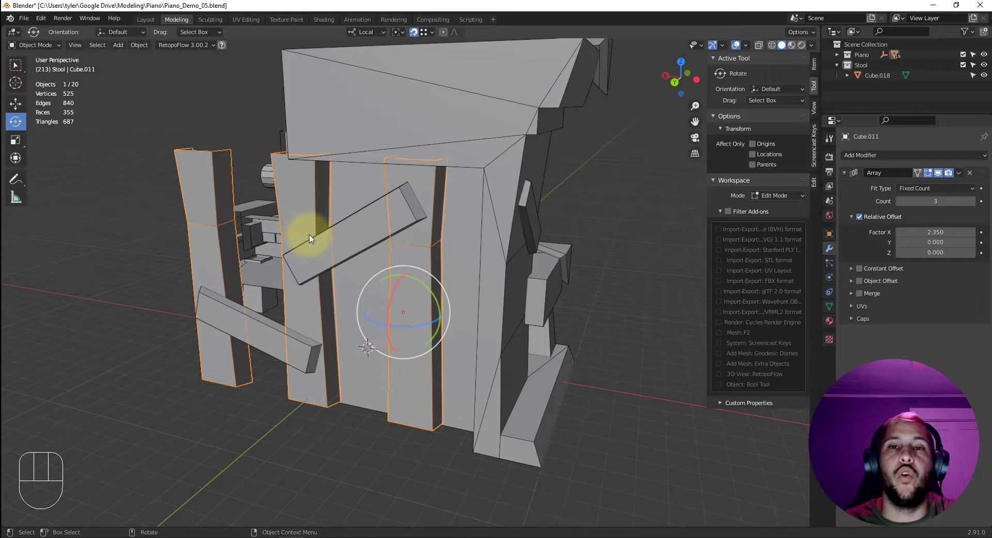
{"action": "mouse_move", "coordinate": [594, 207]}
{"action": "left_mouse_down", "text": "alt"}
{"action": "mouse_move", "coordinate": [552, 206]}
{"action": "mouse_move", "coordinate": [605, 209]}
{"action": "left_mouse_up", "text": "alt"}
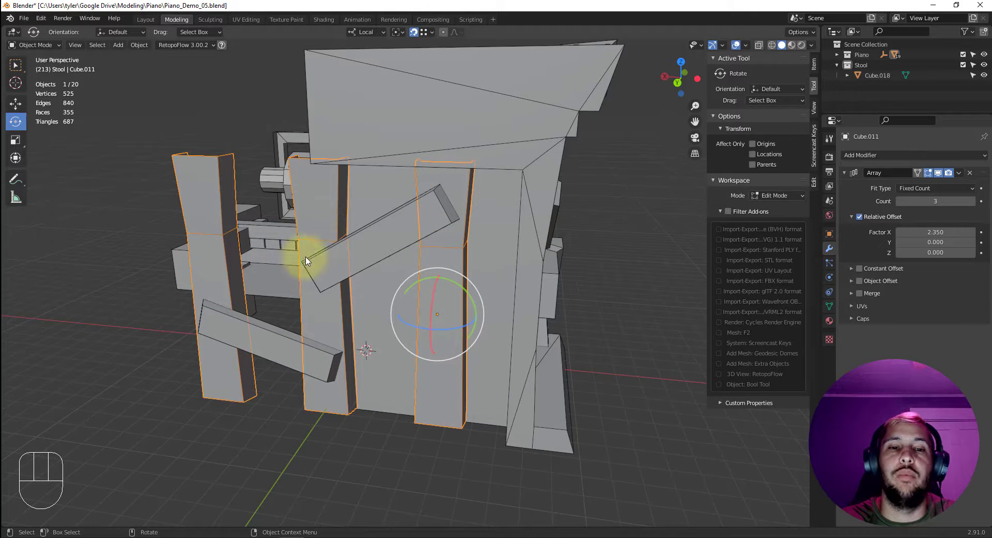
{"action": "left_click_drag", "start_coordinate": [569, 280], "coordinate": [476, 262], "text": "alt"}
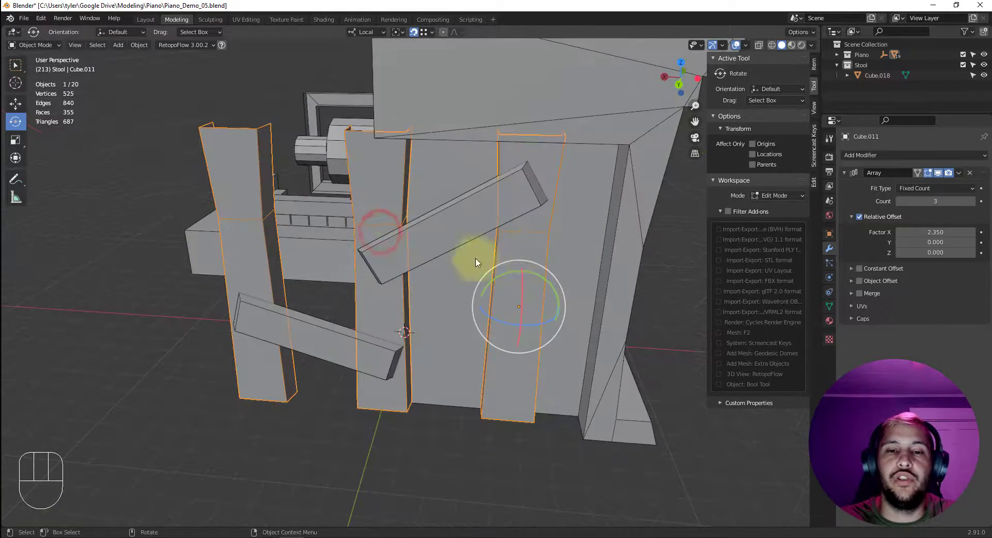
{"action": "left_click", "coordinate": [388, 215]}
{"action": "left_click", "coordinate": [504, 342]}
{"action": "left_click_drag", "start_coordinate": [504, 342], "coordinate": [557, 357], "text": "alt"}
{"action": "left_click", "coordinate": [580, 372]}
{"action": "right_click_drag", "start_coordinate": [454, 321], "coordinate": [369, 287], "text": "alt"}
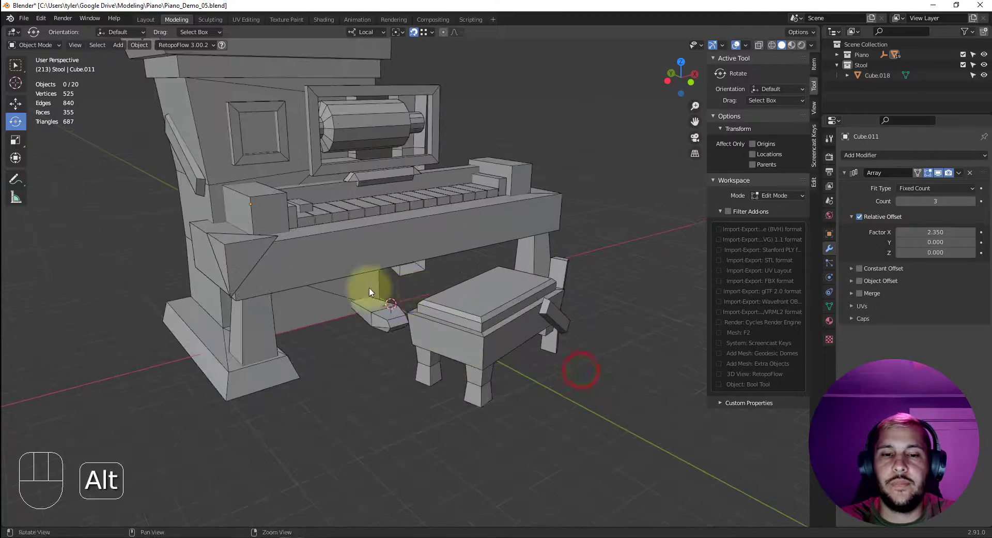
{"action": "middle_click_drag", "start_coordinate": [369, 287], "coordinate": [431, 275], "text": "alt"}
- Isolate the main piano body, inspect its back and front, and return to the full scene
{"action": "left_click", "coordinate": [308, 341]}
{"action": "left_click_drag", "start_coordinate": [350, 320], "coordinate": [384, 308], "text": "alt"}
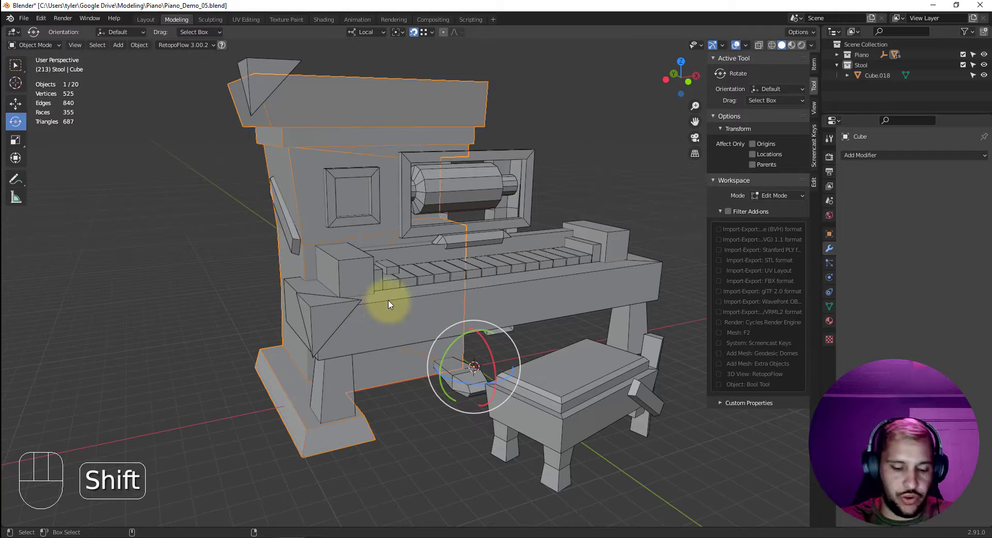
{"action": "key", "text": "shift+i"}
{"action": "left_click_drag", "start_coordinate": [416, 250], "coordinate": [615, 217], "text": "alt"}
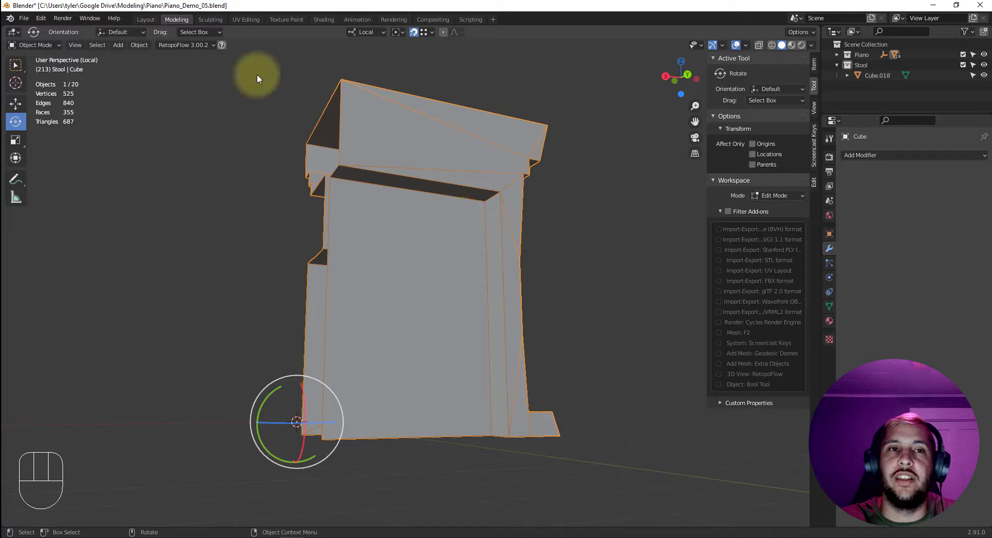
{"action": "left_click_drag", "start_coordinate": [603, 184], "coordinate": [409, 218], "text": "alt"}
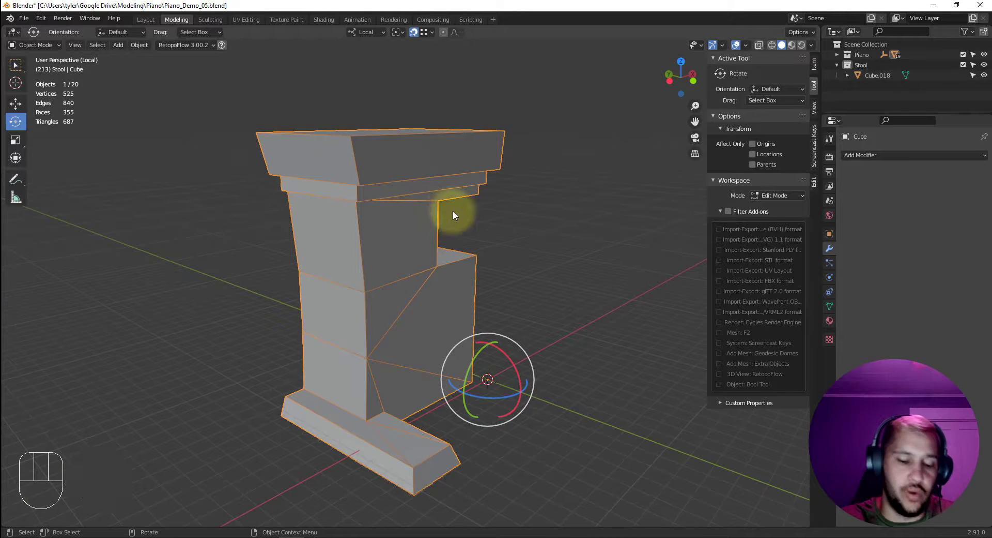
{"action": "key", "text": "shift+i"}
- Select all piano and stool objects and apply their scale, leaving nothing selected
{"action": "key", "text": "ctrl+a"}
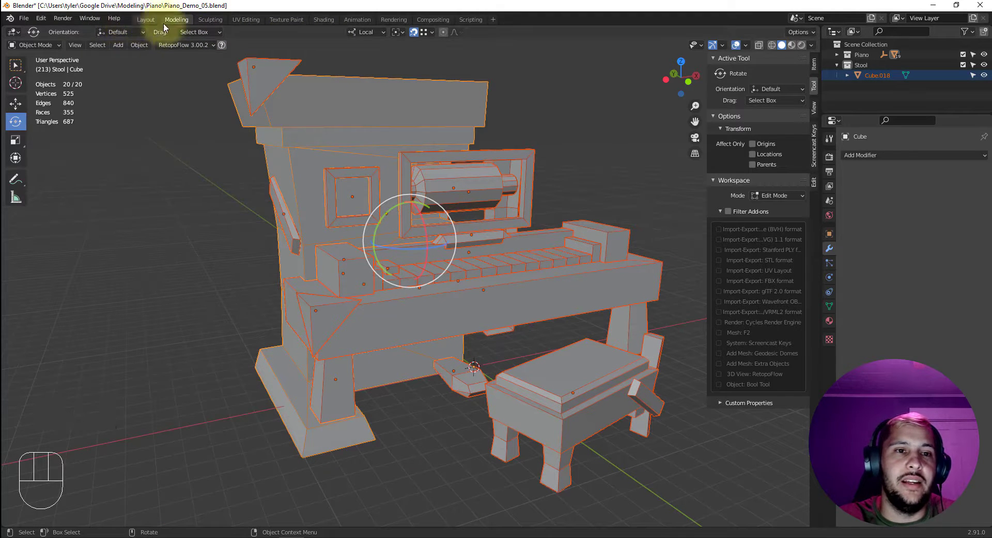
{"action": "left_click", "coordinate": [139, 45]}
{"action": "mouse_move", "coordinate": [150, 99]}
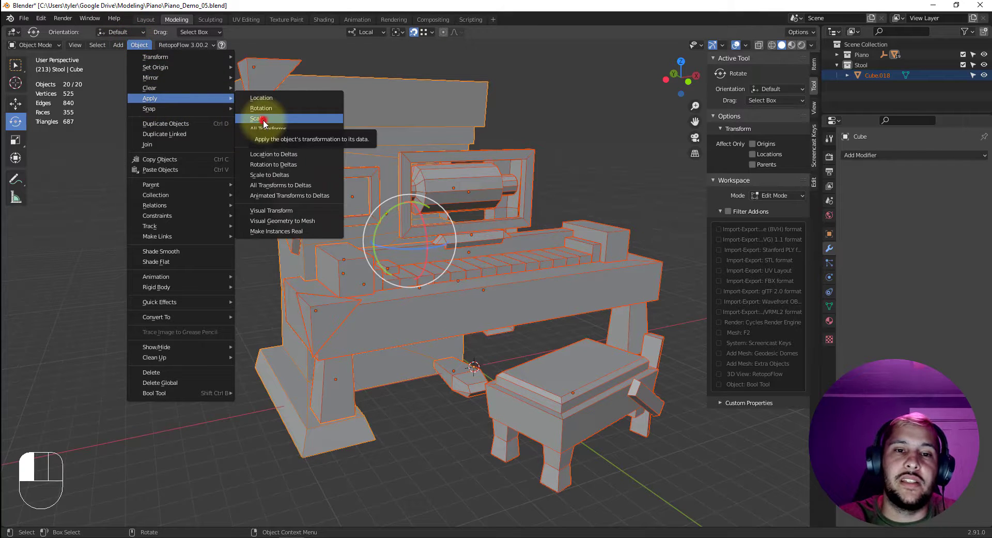
{"action": "left_click", "coordinate": [262, 120]}
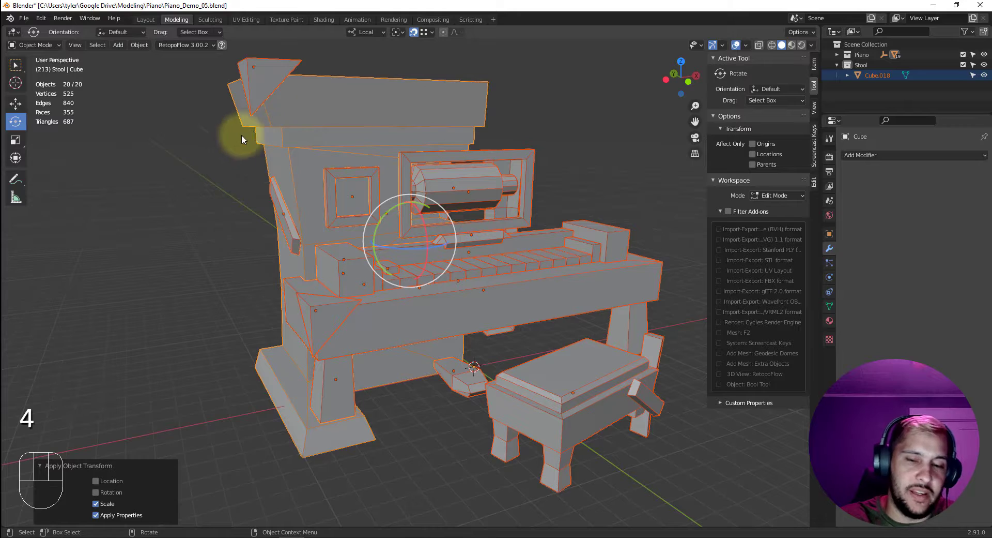
{"action": "left_click", "coordinate": [213, 162]}
- Turn off snapping and isolate the main piano body in local view
{"action": "left_click_drag", "start_coordinate": [219, 165], "coordinate": [423, 80], "text": "alt"}
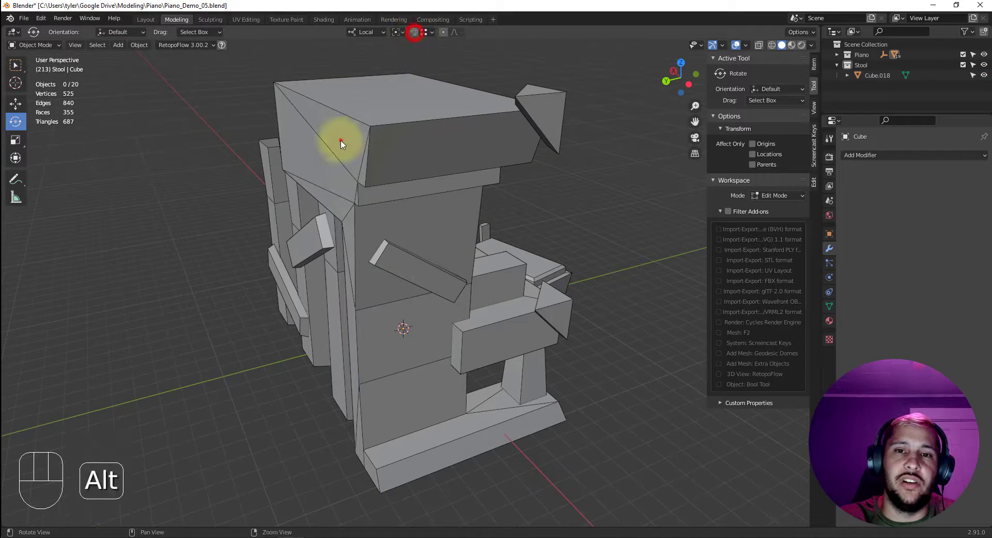
{"action": "left_click_drag", "start_coordinate": [338, 140], "coordinate": [381, 146], "text": "alt"}
{"action": "key", "text": "2"}
{"action": "left_click_drag", "start_coordinate": [460, 170], "coordinate": [354, 160], "text": "alt"}
{"action": "key", "text": "4"}
{"action": "left_click", "coordinate": [383, 135]}
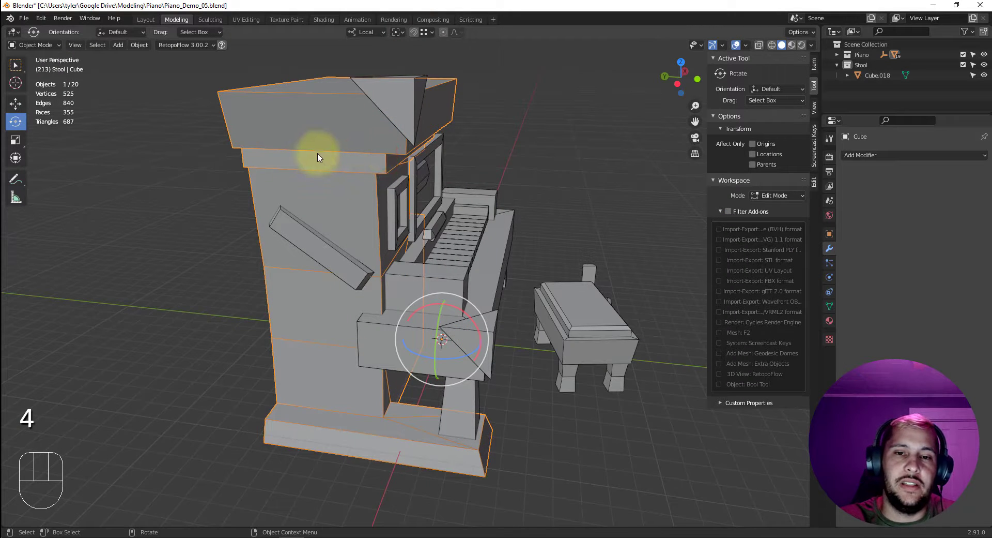
{"action": "key", "text": "shift+i"}
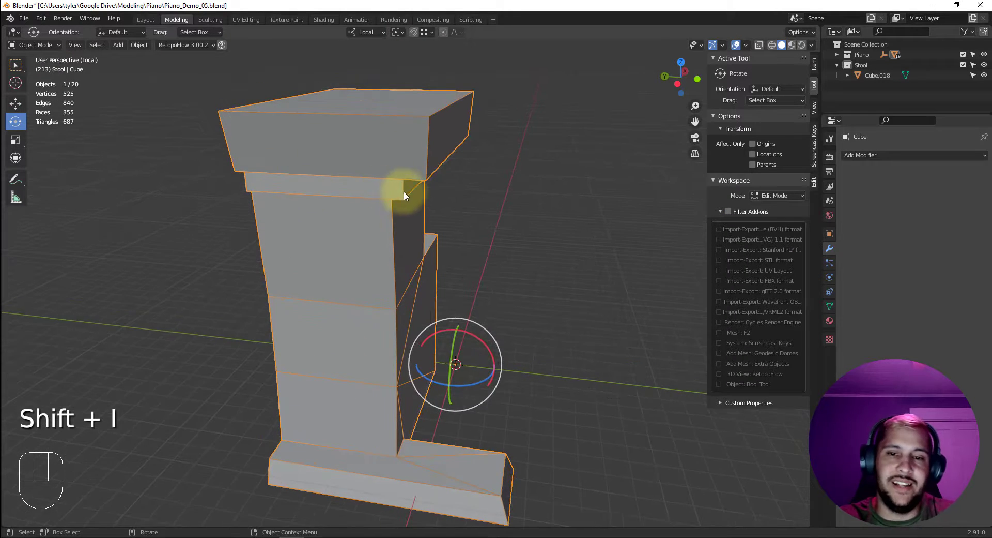
- In edge editing of the piano body, select the back face's top edge and its outline edges down past the cornice
{"action": "left_click_drag", "start_coordinate": [383, 192], "coordinate": [441, 172], "text": "alt"}
{"action": "key", "text": "Tab"}
{"action": "key", "text": "1"}
{"action": "left_click", "coordinate": [409, 195]}
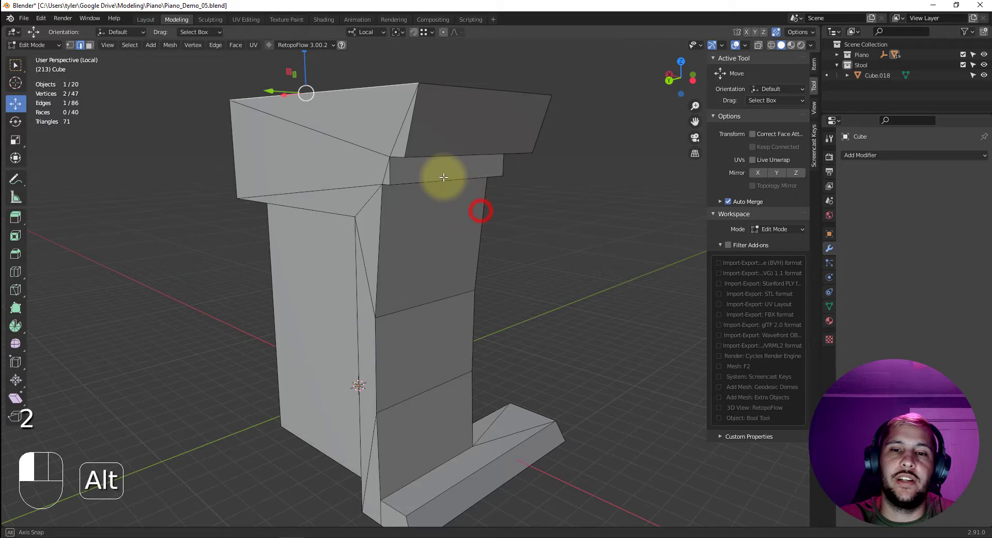
{"action": "left_click", "coordinate": [408, 138], "text": "shift"}
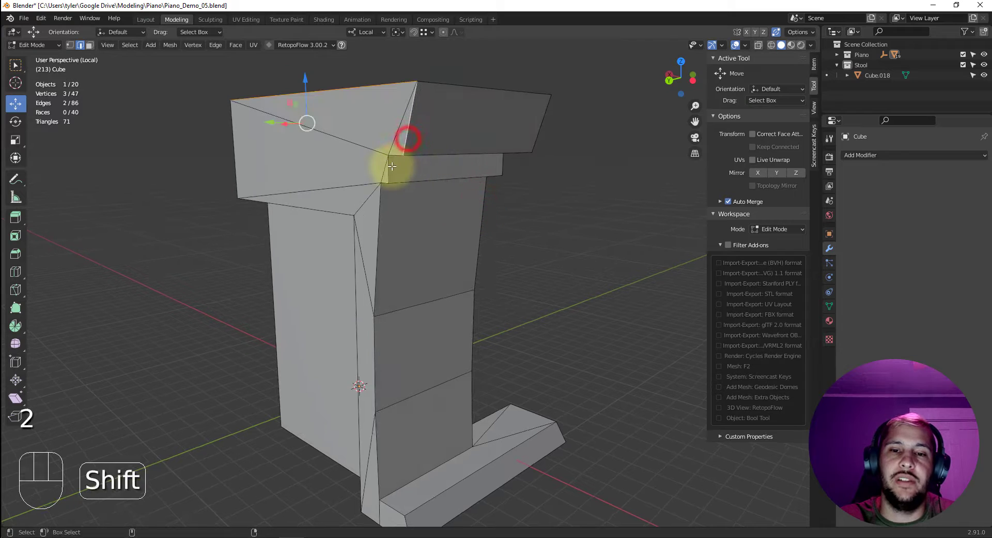
{"action": "left_click", "coordinate": [381, 205], "text": "ctrl+shift"}
- Add the back face's outer side edges, the base's upper edge and the recess's vertical edge to the selection
{"action": "left_click_drag", "start_coordinate": [427, 212], "coordinate": [381, 125], "text": "alt"}
{"action": "scroll", "coordinate": [421, 135], "scroll_direction": "up", "scroll_amount": 1}
{"action": "left_click", "coordinate": [354, 327], "text": "shift"}
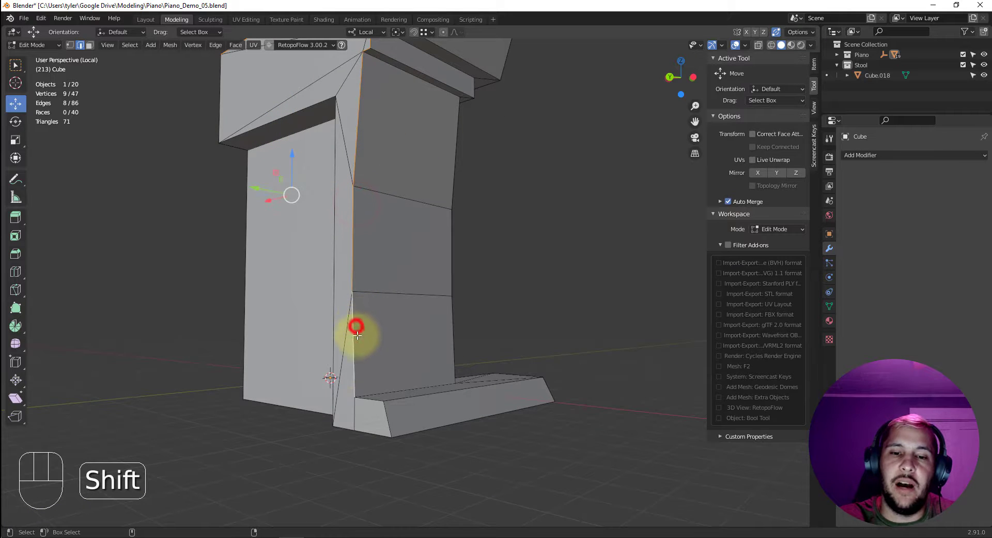
{"action": "left_click", "coordinate": [368, 402], "text": "shift"}
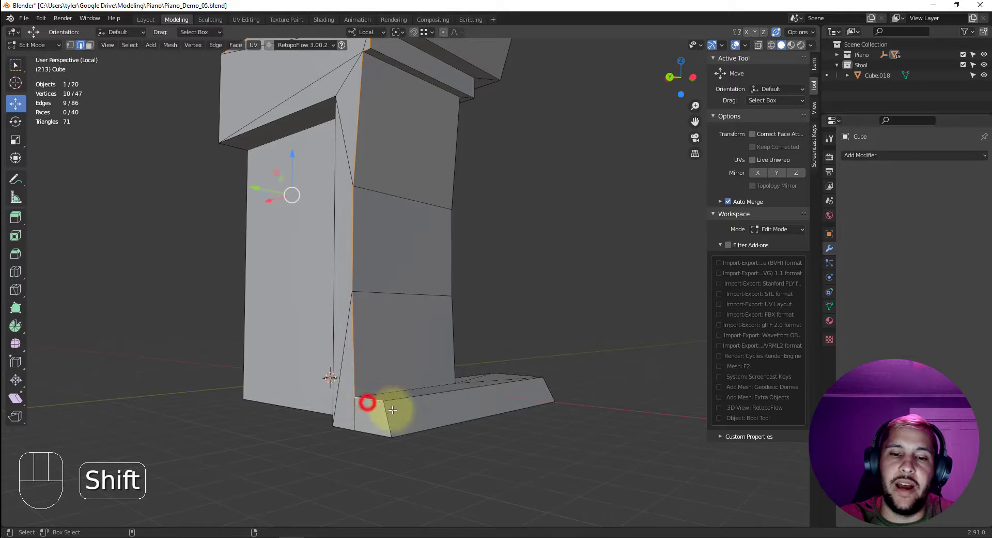
{"action": "left_click", "coordinate": [332, 400], "text": "shift"}
{"action": "left_click_drag", "start_coordinate": [343, 356], "coordinate": [399, 266], "text": "alt"}
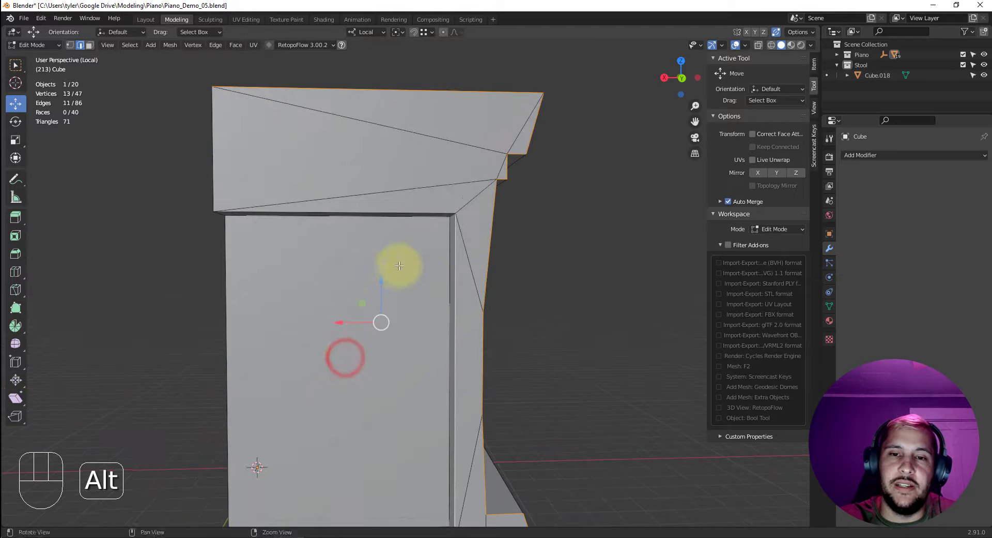
- Add the back overhang's lower edge and the base's bottom edges to the selection, completing the back face outline
{"action": "left_click", "coordinate": [422, 208], "text": "shift"}
{"action": "left_click_drag", "start_coordinate": [377, 231], "coordinate": [380, 186], "text": "alt"}
{"action": "left_click", "coordinate": [507, 376], "text": "shift"}
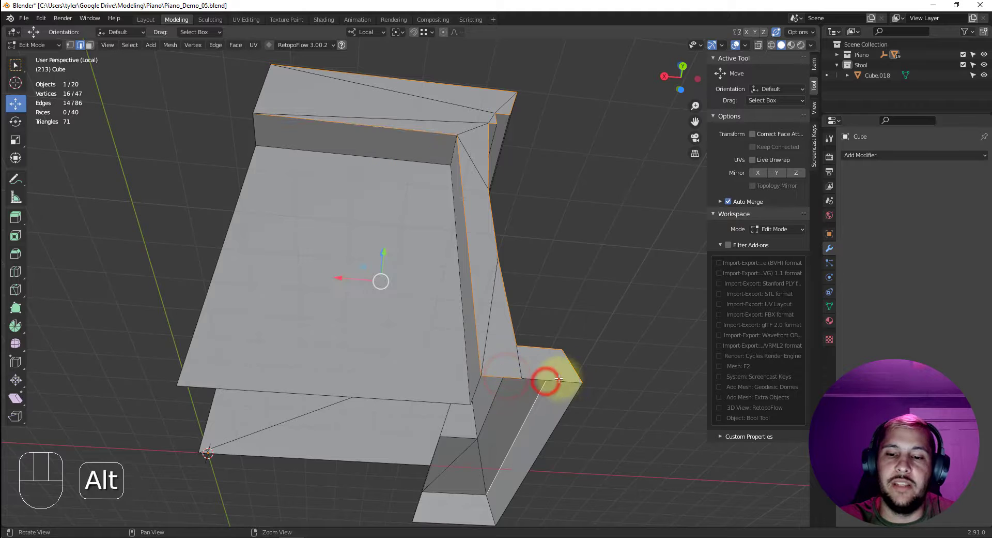
{"action": "left_click", "coordinate": [540, 384], "text": "shift"}
{"action": "left_click_drag", "start_coordinate": [540, 385], "coordinate": [519, 364], "text": "alt"}
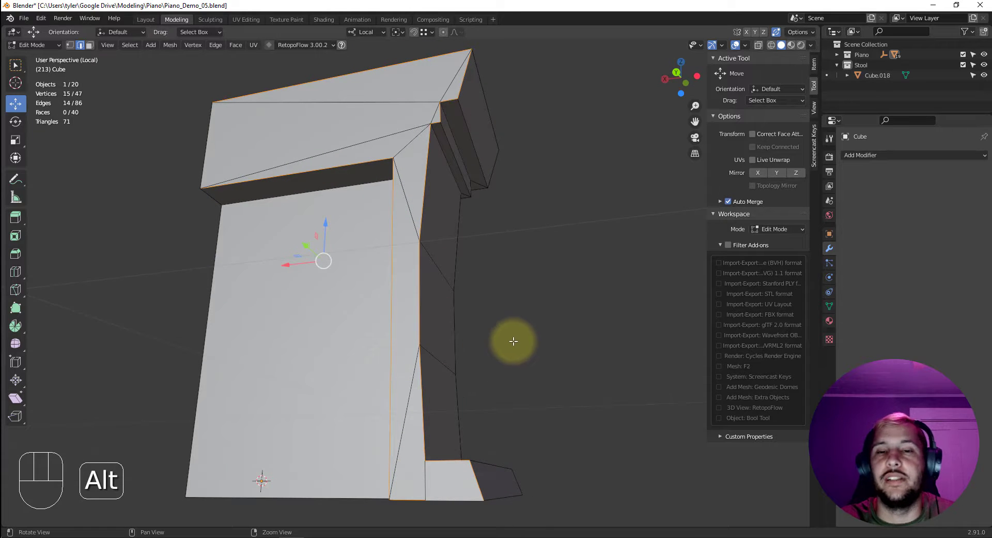
{"action": "left_click_drag", "start_coordinate": [538, 301], "coordinate": [496, 350], "text": "alt"}
{"action": "left_click_drag", "start_coordinate": [329, 288], "coordinate": [373, 266], "text": "alt"}
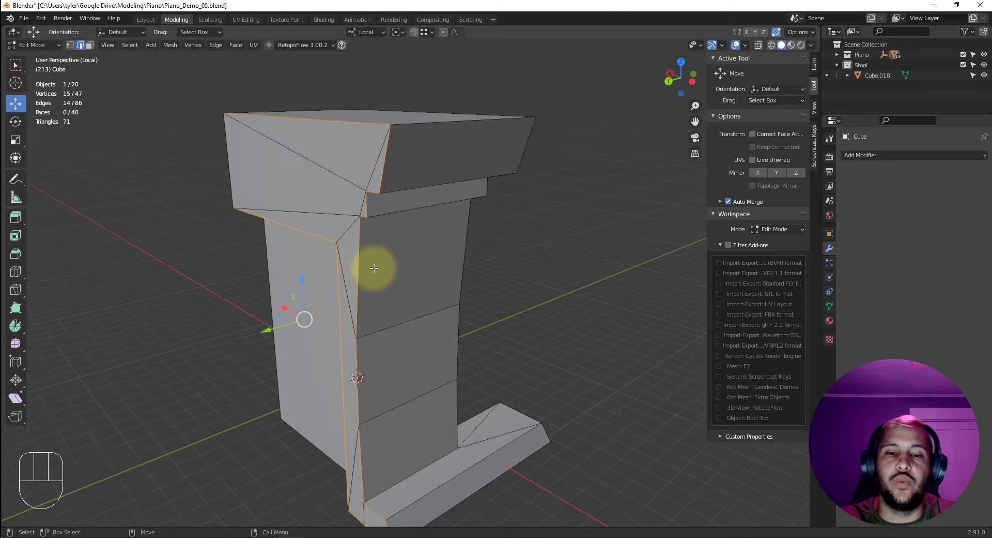
- Mark the selected back outline edges as seams and as sharp, keeping them selected
{"action": "right_click", "coordinate": [374, 268]}
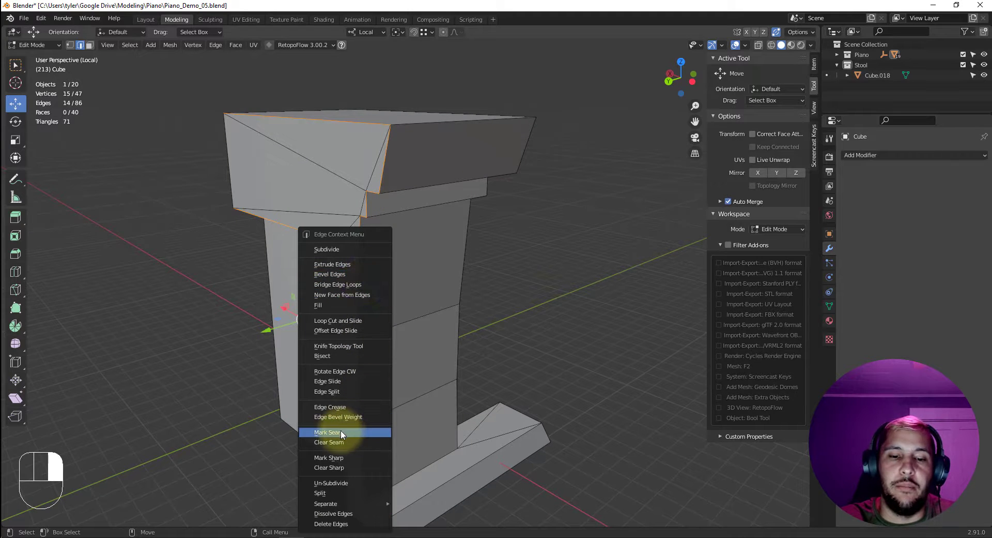
{"action": "left_click", "coordinate": [341, 432]}
{"action": "mouse_move", "coordinate": [565, 317]}
{"action": "left_mouse_down", "text": "alt"}
{"action": "mouse_move", "coordinate": [589, 321]}
{"action": "mouse_move", "coordinate": [566, 324]}
{"action": "left_mouse_up", "text": "alt"}
{"action": "key", "text": "ctrl+z"}
{"action": "right_click", "coordinate": [372, 292]}
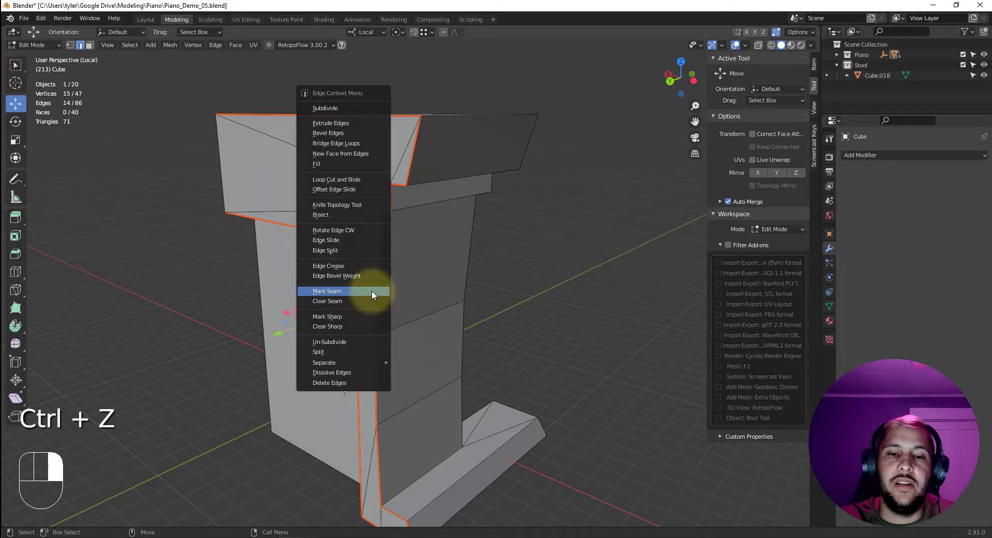
{"action": "left_click", "coordinate": [352, 315]}
{"action": "left_click", "coordinate": [566, 264]}
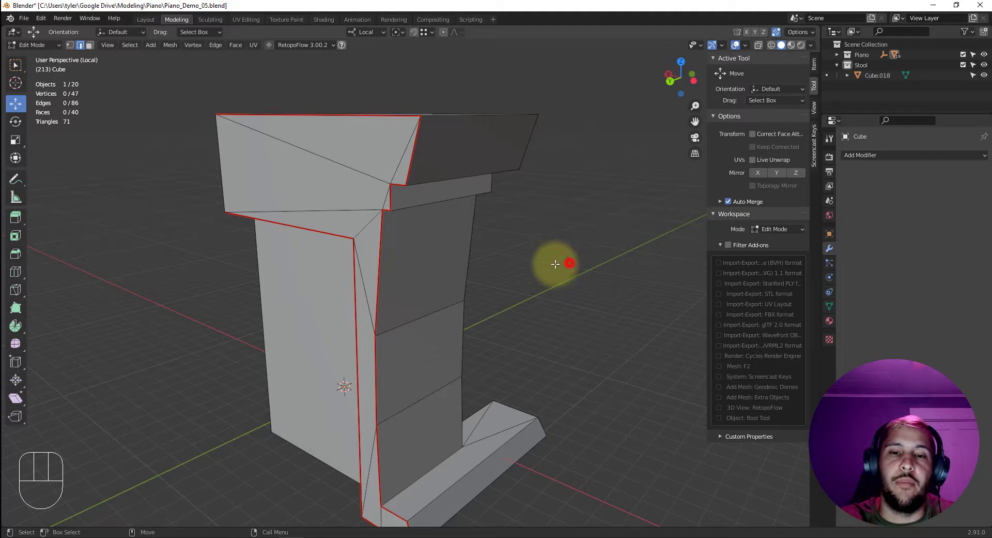
{"action": "key", "text": "ctrl+z"}
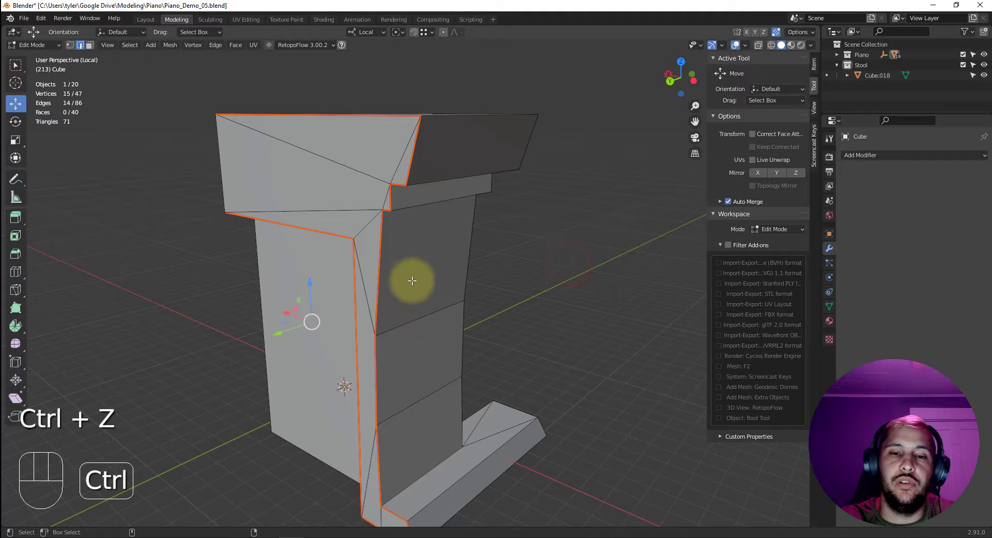
- Try marking the selected back outline edges as sharp and undo that marking
{"action": "right_click", "coordinate": [382, 282]}
{"action": "left_click", "coordinate": [356, 267]}
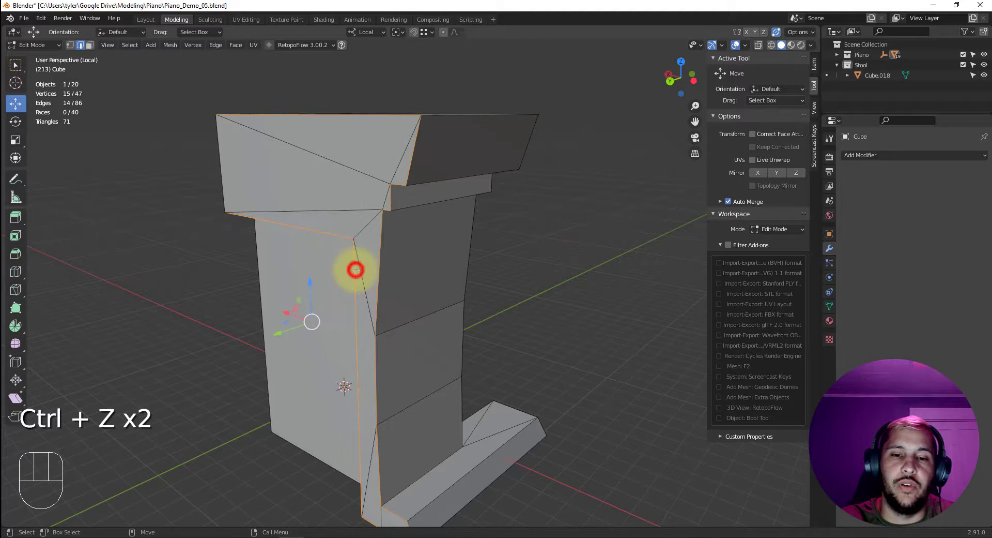
{"action": "right_click", "coordinate": [353, 269]}
{"action": "left_click", "coordinate": [344, 282]}
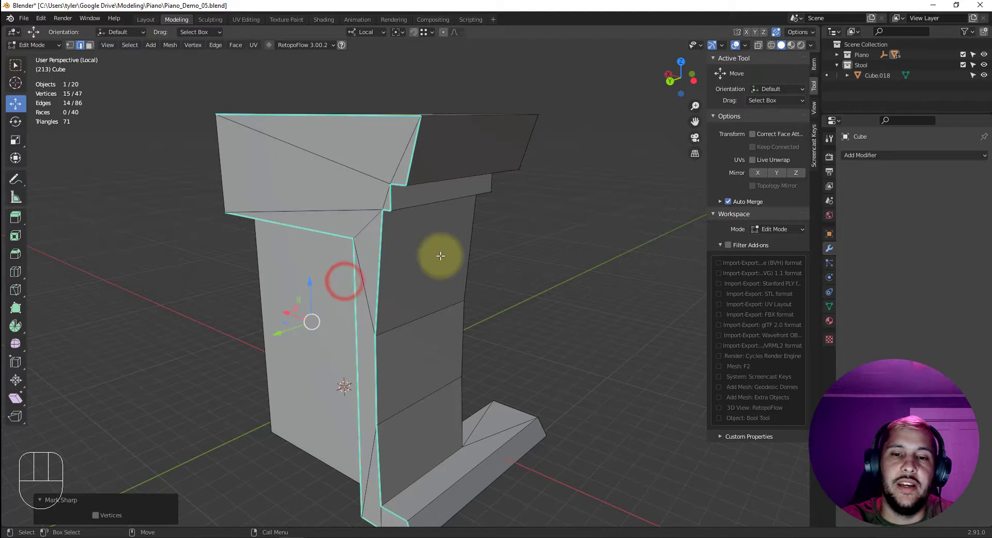
{"action": "key", "text": "ctrl+z"}
- Mark the selected back outline edges as seams and clear the selection
{"action": "right_click", "coordinate": [423, 258]}
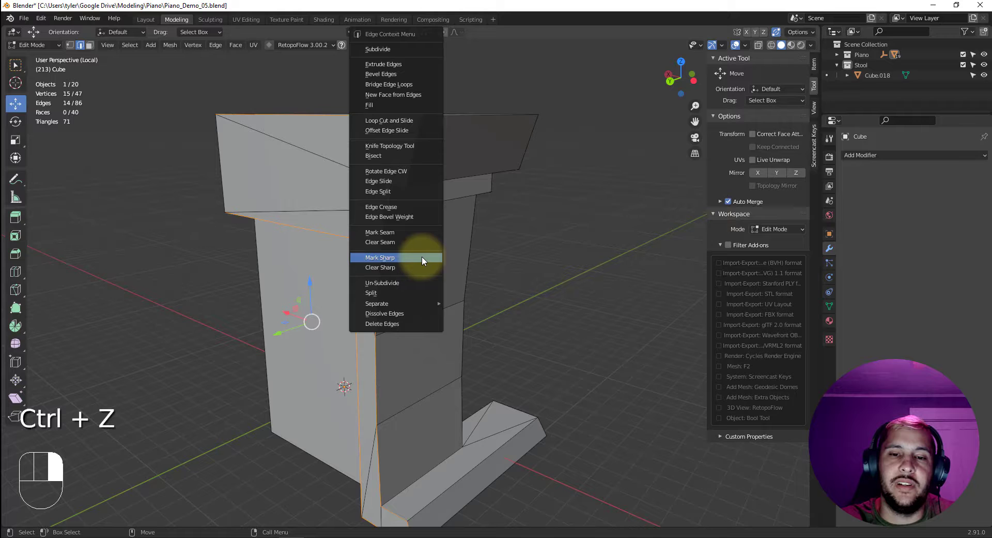
{"action": "left_click", "coordinate": [397, 233]}
{"action": "left_click", "coordinate": [506, 250]}
{"action": "left_click_drag", "start_coordinate": [558, 282], "coordinate": [439, 236], "text": "alt"}
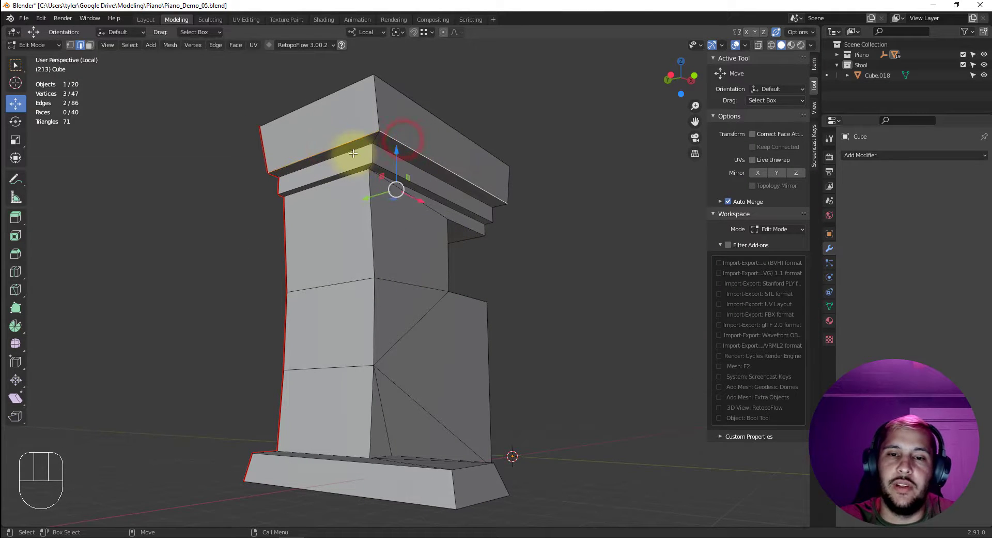
{"action": "mouse_move", "coordinate": [433, 150]}
{"action": "left_mouse_down", "text": "alt"}
{"action": "mouse_move", "coordinate": [481, 177]}
{"action": "mouse_move", "coordinate": [563, 173]}
{"action": "mouse_move", "coordinate": [532, 215]}
{"action": "mouse_move", "coordinate": [355, 215]}
{"action": "mouse_move", "coordinate": [288, 184]}
{"action": "mouse_move", "coordinate": [324, 211]}
{"action": "mouse_move", "coordinate": [448, 206]}
{"action": "mouse_move", "coordinate": [432, 197]}
{"action": "mouse_move", "coordinate": [463, 195]}
{"action": "mouse_move", "coordinate": [395, 195]}
{"action": "mouse_move", "coordinate": [428, 164]}
{"action": "mouse_move", "coordinate": [417, 144]}
{"action": "left_mouse_up", "text": "alt"}
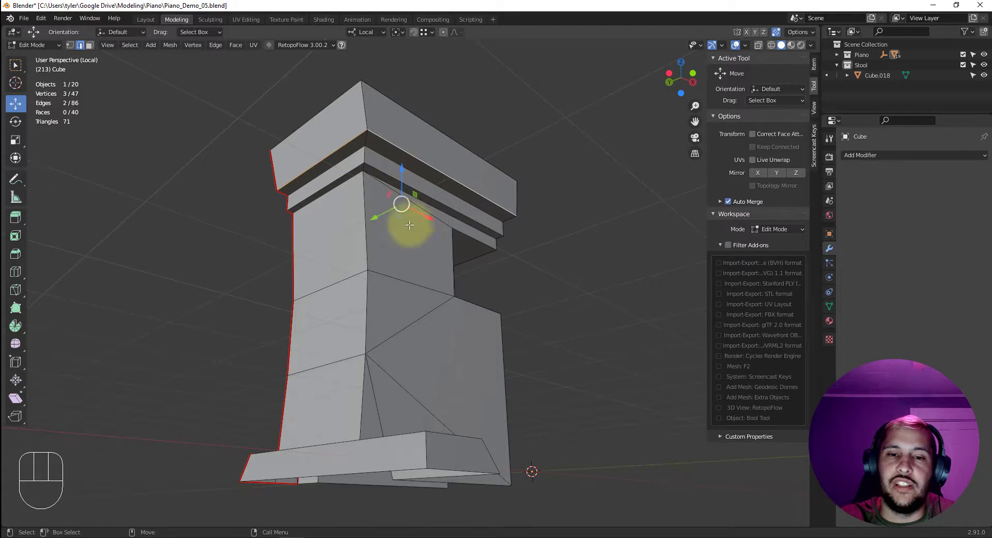
{"action": "left_click_drag", "start_coordinate": [403, 231], "coordinate": [409, 199], "text": "alt"}
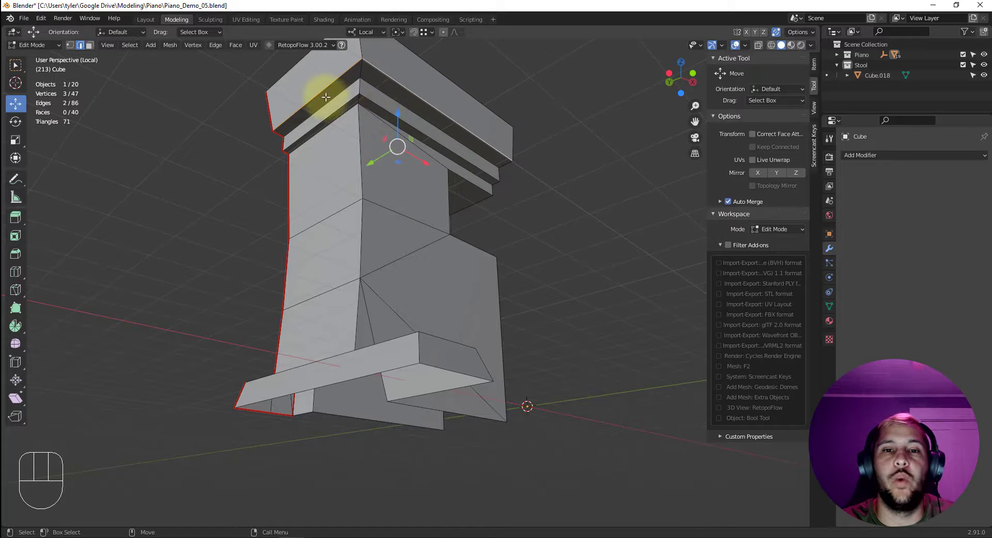
{"action": "left_click_drag", "start_coordinate": [353, 105], "coordinate": [361, 129], "text": "alt"}
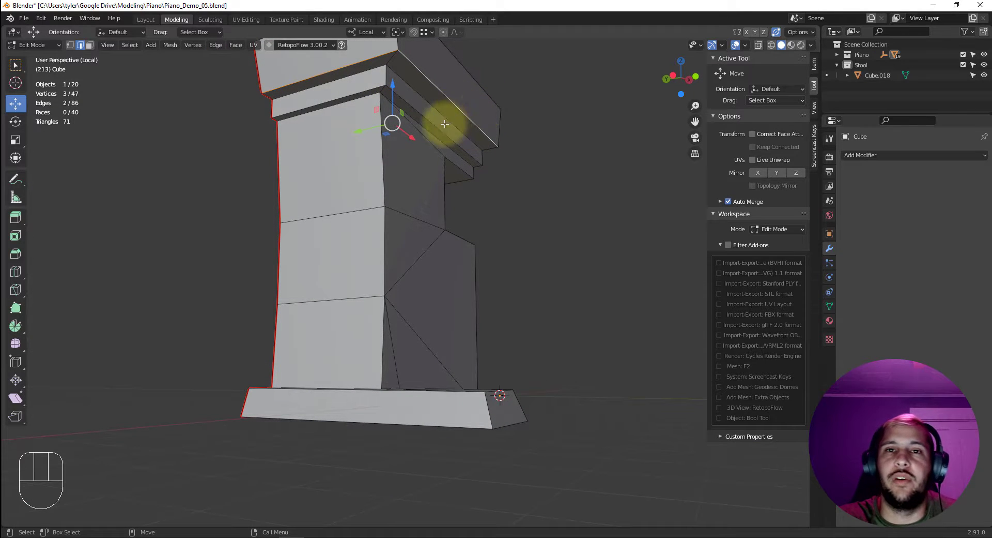
{"action": "left_click_drag", "start_coordinate": [395, 121], "coordinate": [381, 177], "text": "alt"}
{"action": "key", "text": "4"}
{"action": "left_click_drag", "start_coordinate": [350, 140], "coordinate": [389, 37], "text": "alt"}
- Select all faces of the piano body and unwrap them in the UV Editing workspace
{"action": "key", "text": "3"}
{"action": "key", "text": "ctrl+a"}
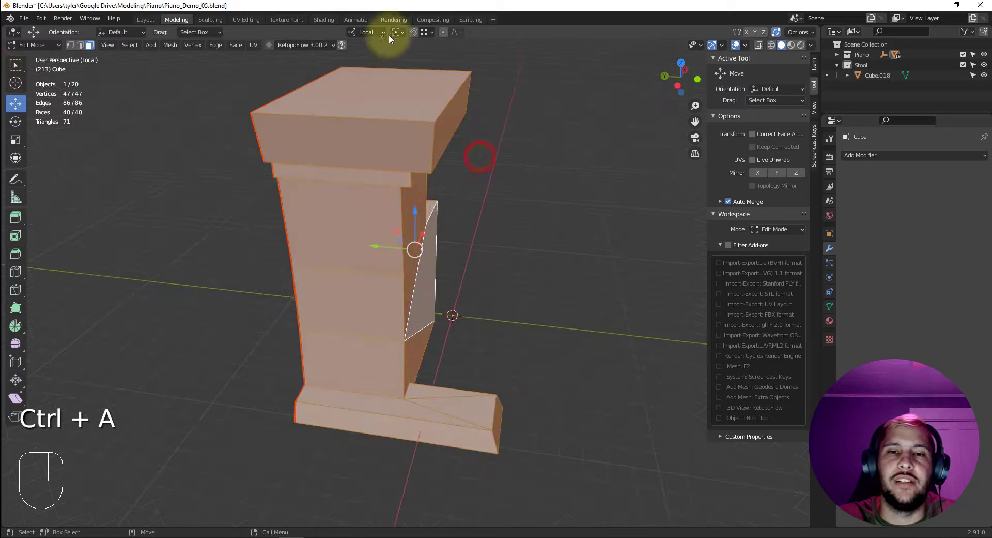
{"action": "left_click", "coordinate": [244, 20]}
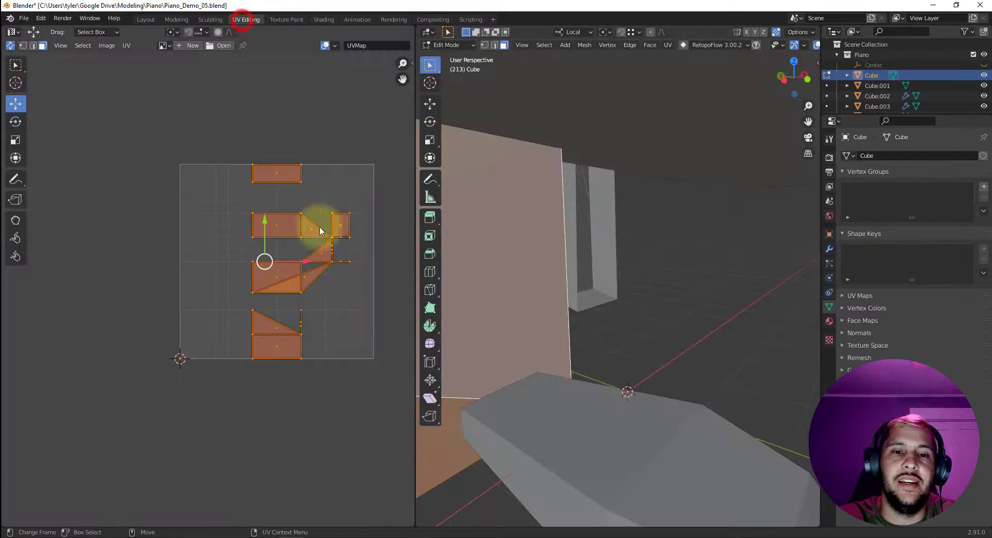
{"action": "right_click", "coordinate": [180, 221]}
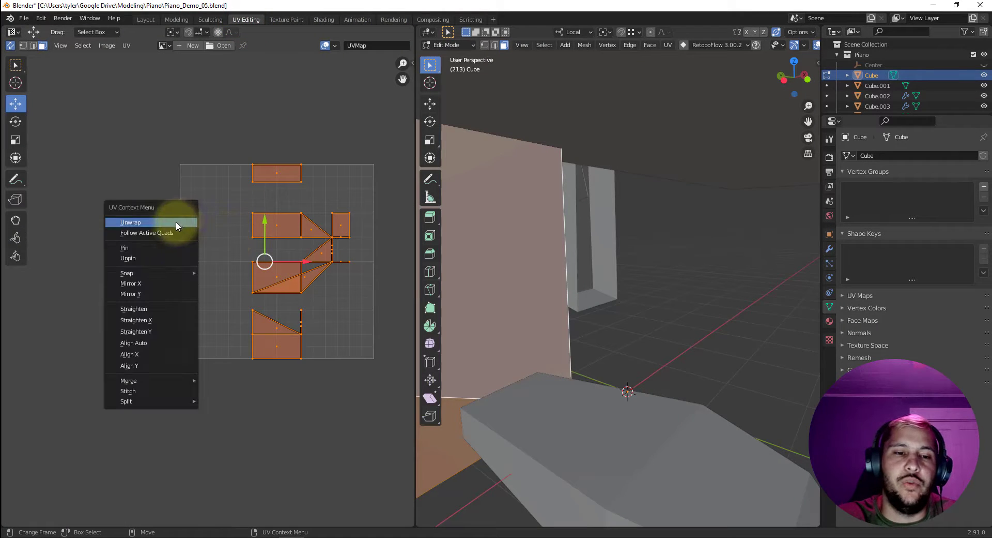
{"action": "right_click", "coordinate": [216, 222]}
{"action": "left_click", "coordinate": [202, 222]}
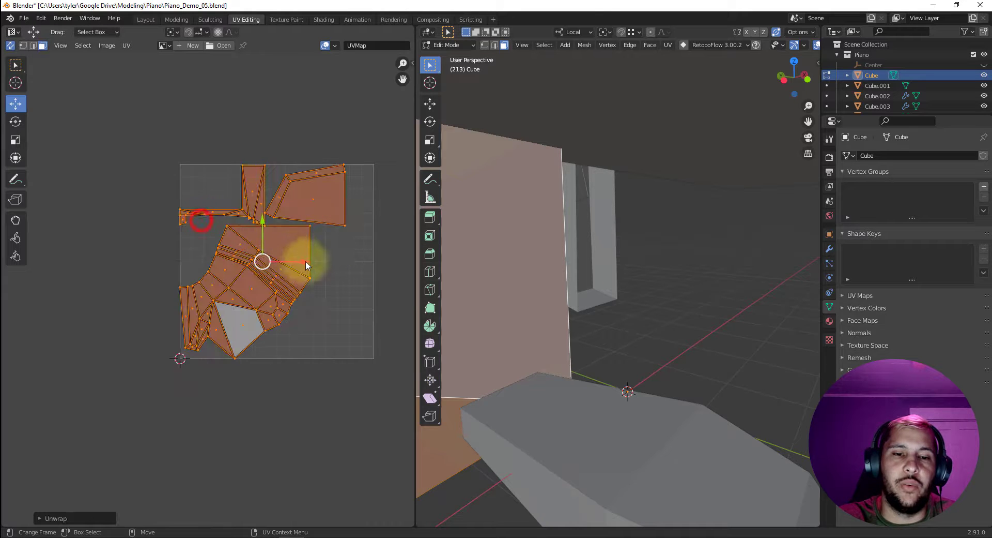
- Select the back outline's UV island and isolate the piano body in the 3D view
{"action": "scroll", "coordinate": [310, 261], "scroll_direction": "up", "scroll_amount": 5}
{"action": "left_click", "coordinate": [206, 167]}
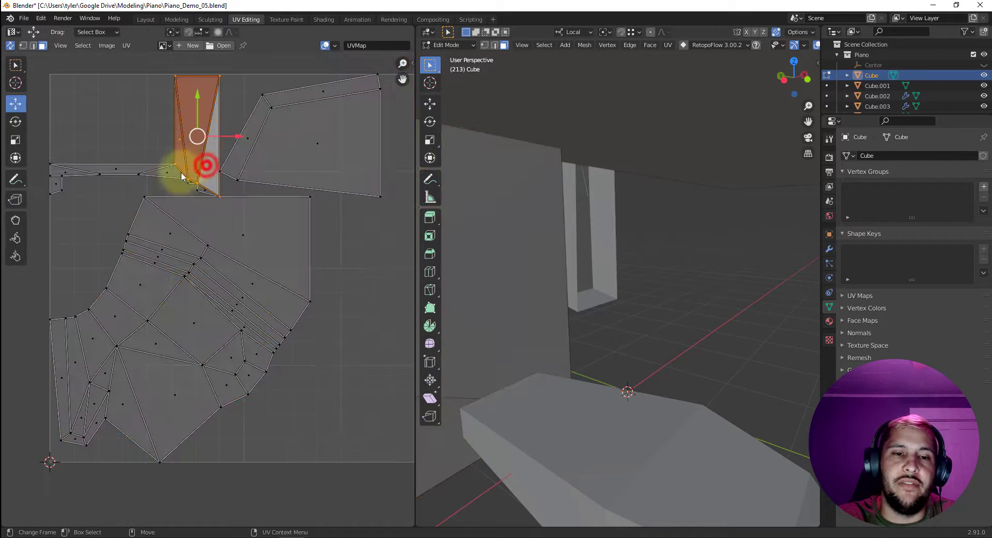
{"action": "left_click_drag", "start_coordinate": [50, 74], "coordinate": [226, 197]}
{"action": "scroll", "coordinate": [638, 259], "scroll_direction": "down", "scroll_amount": 4}
{"action": "middle_click_drag", "start_coordinate": [607, 282], "coordinate": [666, 267]}
{"action": "scroll", "coordinate": [627, 288], "scroll_direction": "down", "scroll_amount": 5}
{"action": "key", "text": "KP_Divide"}
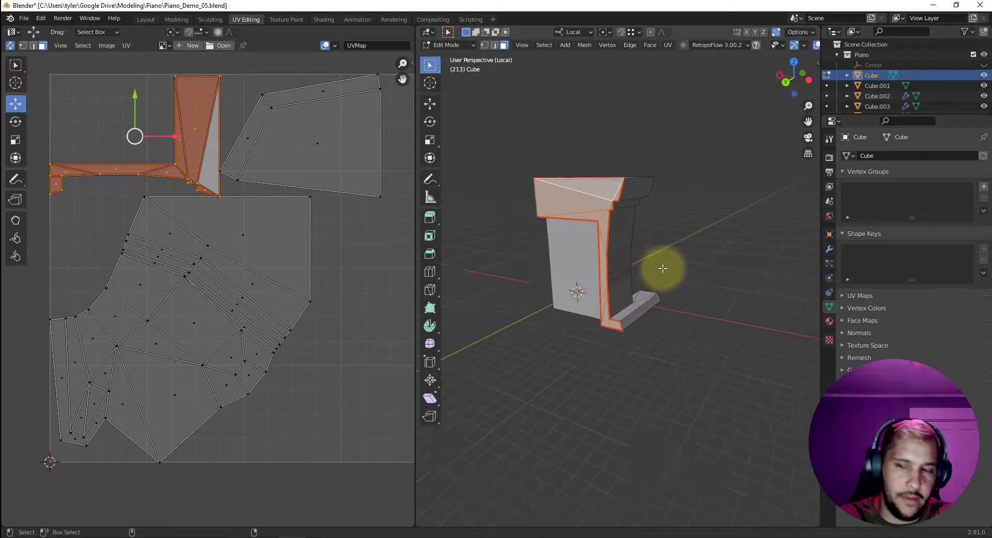
- Mark the short upper corner edge inside the back recess as a seam
{"action": "middle_click_drag", "start_coordinate": [563, 255], "coordinate": [672, 206]}
{"action": "left_click", "coordinate": [689, 191]}
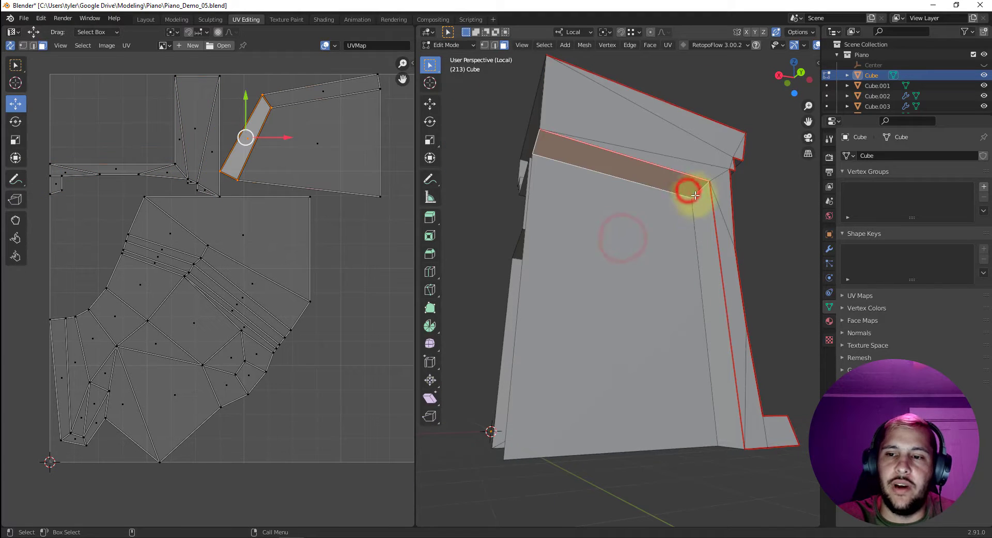
{"action": "key", "text": "2"}
{"action": "left_click", "coordinate": [696, 195]}
{"action": "right_click", "coordinate": [701, 189]}
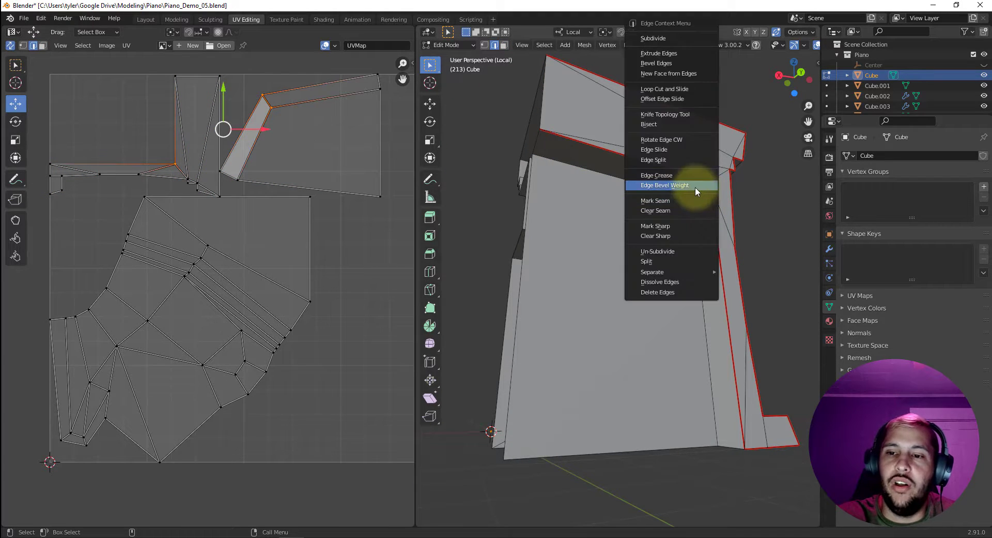
{"action": "left_click", "coordinate": [683, 199]}
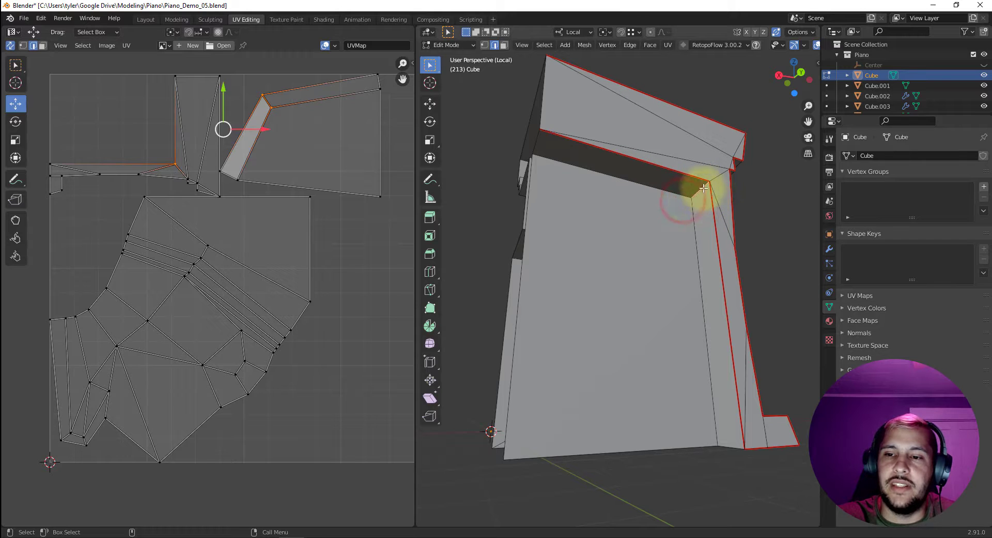
- Select all faces of the piano body and unwrap them again using the recess corner seam
{"action": "key", "text": "3"}
{"action": "left_click", "coordinate": [311, 152]}
{"action": "key", "text": "a"}
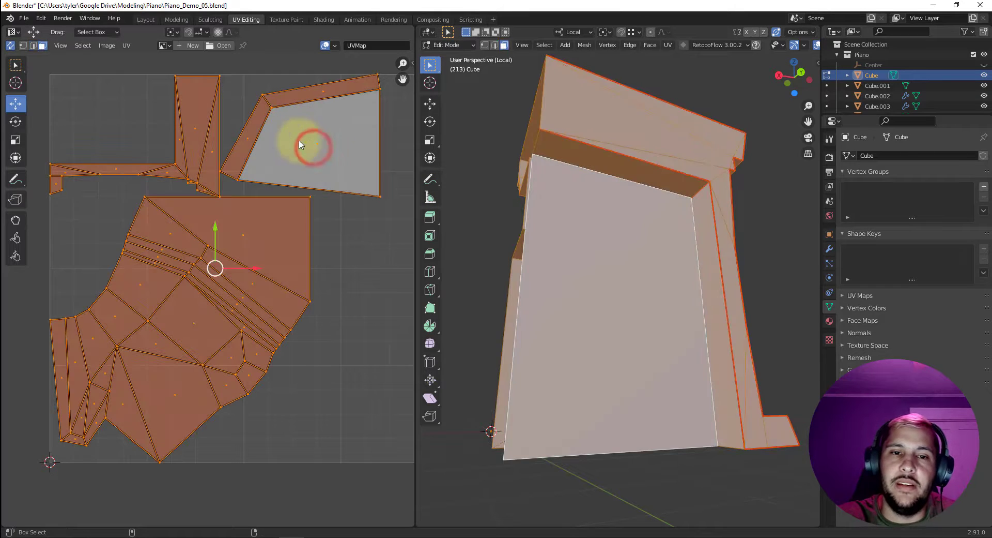
{"action": "key", "text": "u"}
{"action": "left_click", "coordinate": [232, 140]}
{"action": "scroll", "coordinate": [328, 299], "scroll_direction": "down", "scroll_amount": 3}
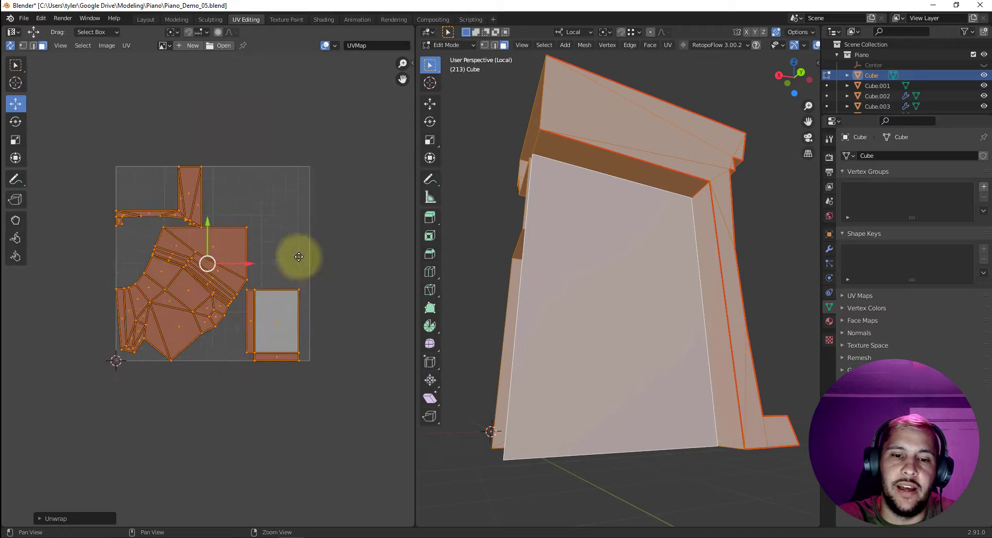
- Examine the back recess's UV island, checking its panel face and the edges around its split corner
{"action": "left_click", "coordinate": [299, 266]}
{"action": "scroll", "coordinate": [298, 277], "scroll_direction": "up", "scroll_amount": 5}
{"action": "left_click", "coordinate": [295, 293]}
{"action": "scroll", "coordinate": [325, 304], "scroll_direction": "up", "scroll_amount": 4}
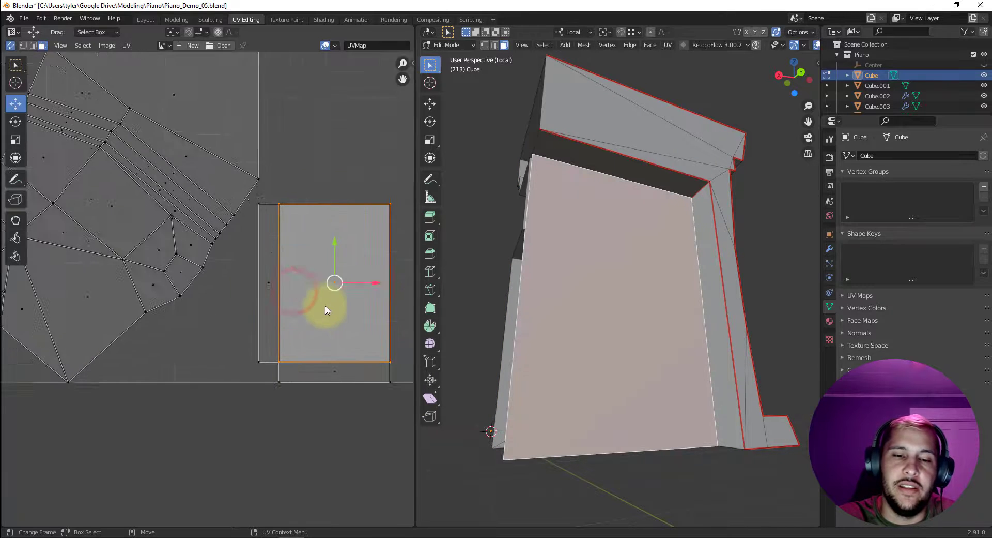
{"action": "left_click", "coordinate": [282, 381]}
{"action": "key", "text": "2"}
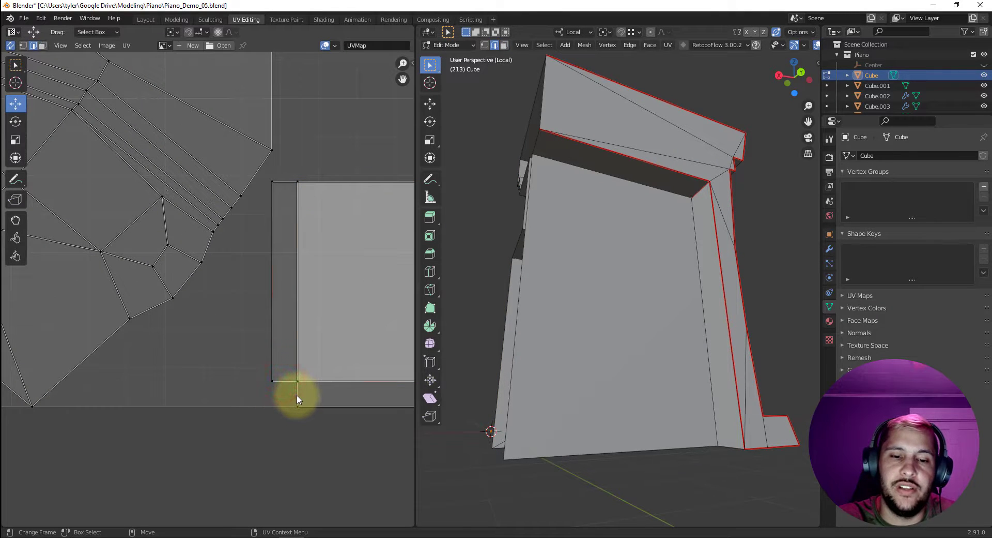
{"action": "left_click", "coordinate": [297, 395]}
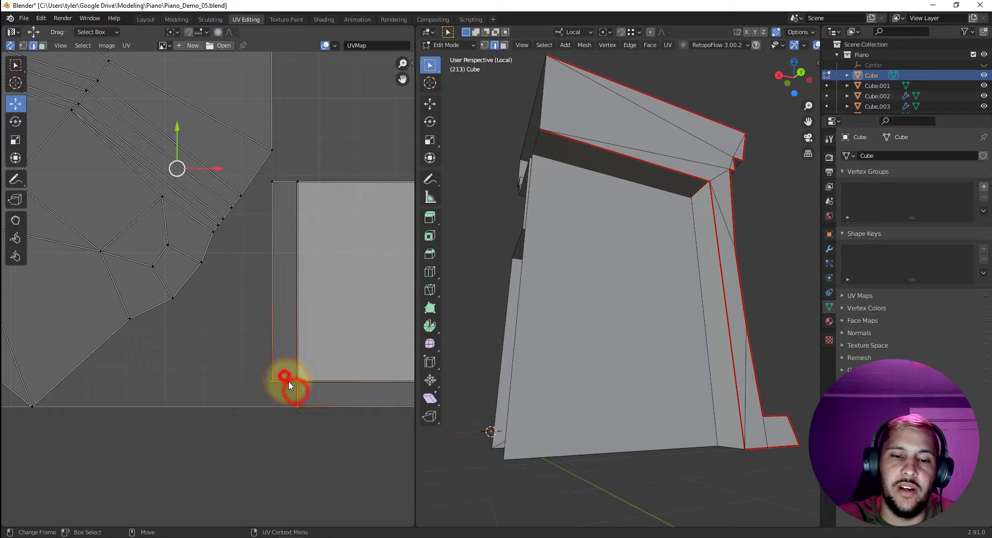
{"action": "left_click", "coordinate": [233, 370]}
{"action": "scroll", "coordinate": [262, 354], "scroll_direction": "down", "scroll_amount": 1}
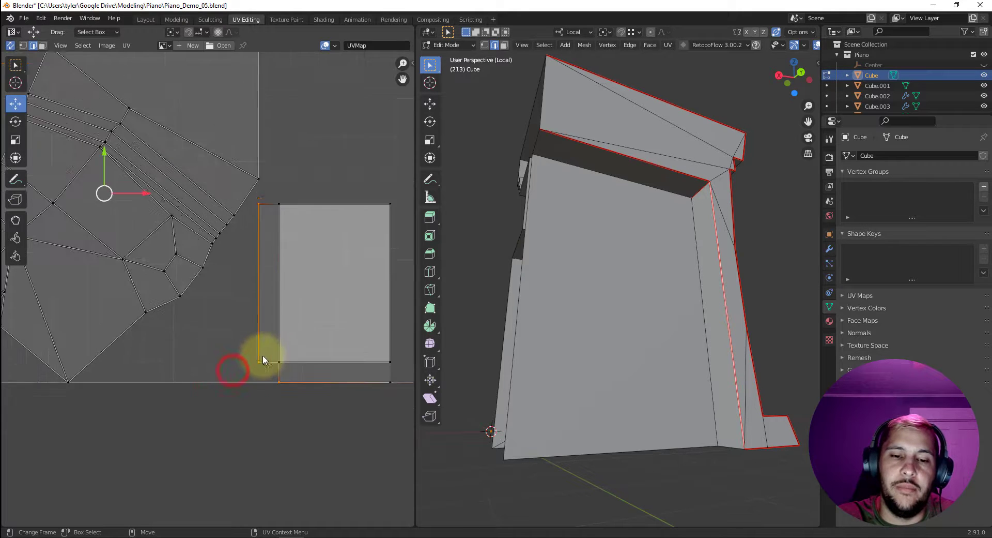
{"action": "scroll", "coordinate": [262, 355], "scroll_direction": "down", "scroll_amount": 1}
{"action": "left_click", "coordinate": [242, 352]}
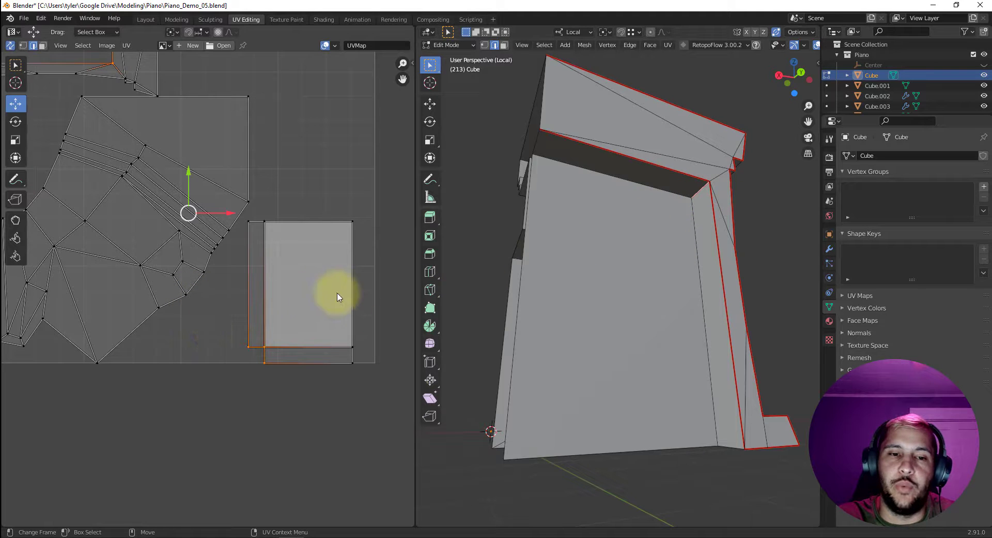
- Select the edges where the protruding foot and base meet the piano body and mark them as seams
{"action": "middle_click_drag", "start_coordinate": [691, 282], "coordinate": [538, 372]}
{"action": "key", "text": "3"}
{"action": "left_click", "coordinate": [574, 374]}
{"action": "key", "text": "2"}
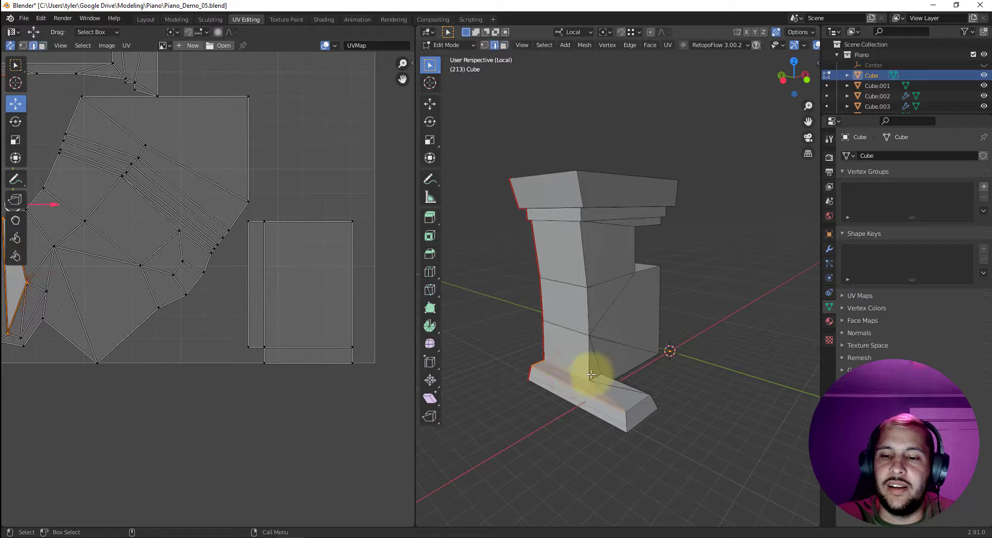
{"action": "left_click", "coordinate": [595, 377], "text": "shift"}
{"action": "middle_click_drag", "start_coordinate": [632, 374], "coordinate": [519, 368]}
{"action": "scroll", "coordinate": [584, 400], "scroll_direction": "up", "scroll_amount": 3}
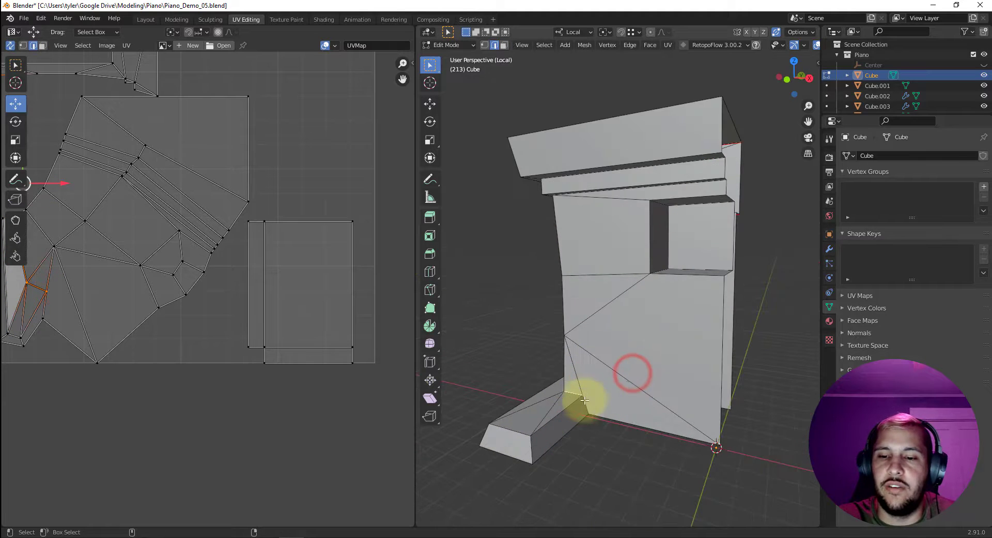
{"action": "right_click", "coordinate": [586, 409]}
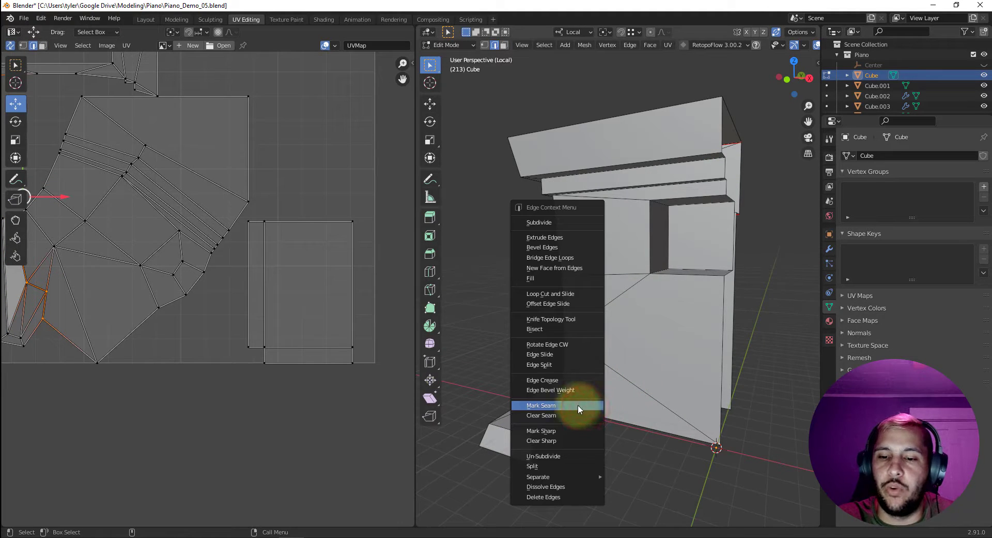
{"action": "left_click", "coordinate": [578, 405]}
{"action": "middle_click_drag", "start_coordinate": [567, 408], "coordinate": [594, 393]}
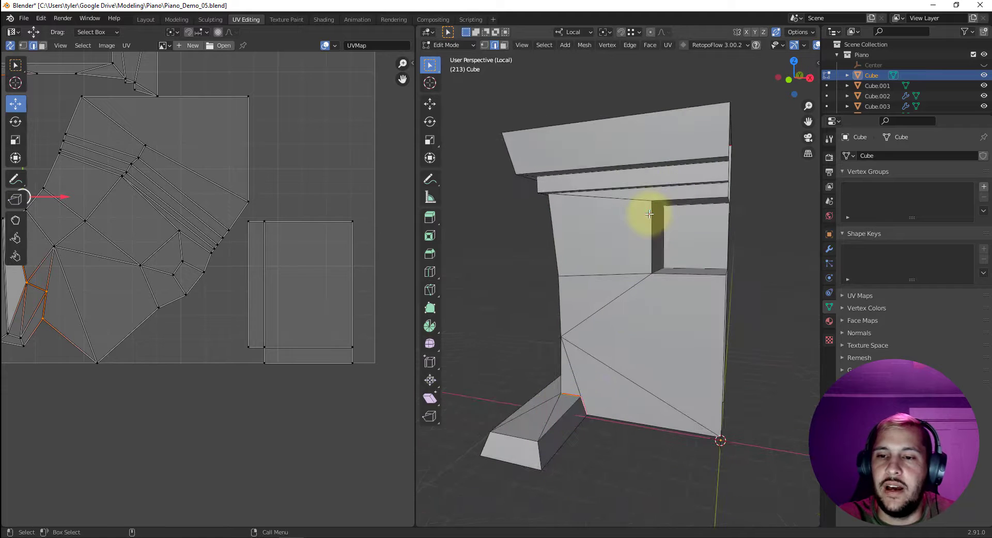
- Mark the vertical, upper and lower edges around the body's rectangular opening as seams
{"action": "middle_click_drag", "start_coordinate": [670, 198], "coordinate": [672, 176]}
{"action": "left_click", "coordinate": [672, 204], "text": "shift"}
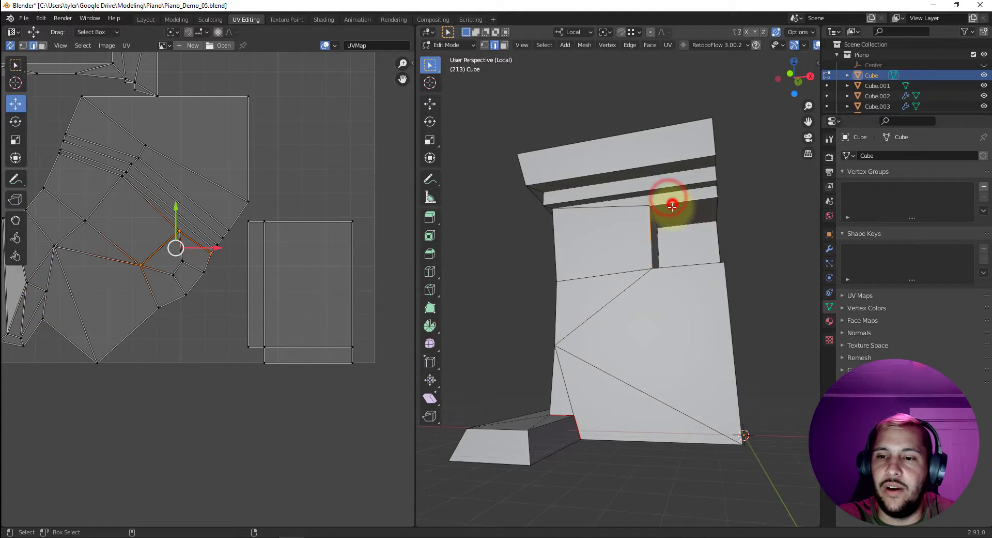
{"action": "right_click", "coordinate": [689, 269]}
{"action": "left_click", "coordinate": [676, 269]}
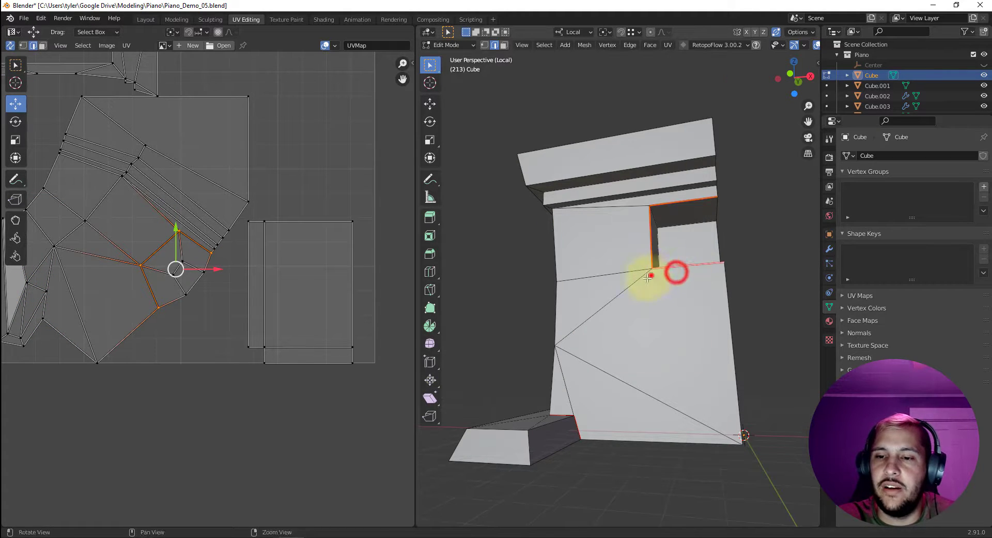
- Mark the edges beneath the cornice's lowest trim on two adjoining sides of the body as seams
{"action": "middle_click_drag", "start_coordinate": [649, 271], "coordinate": [591, 209]}
{"action": "left_click", "coordinate": [598, 188]}
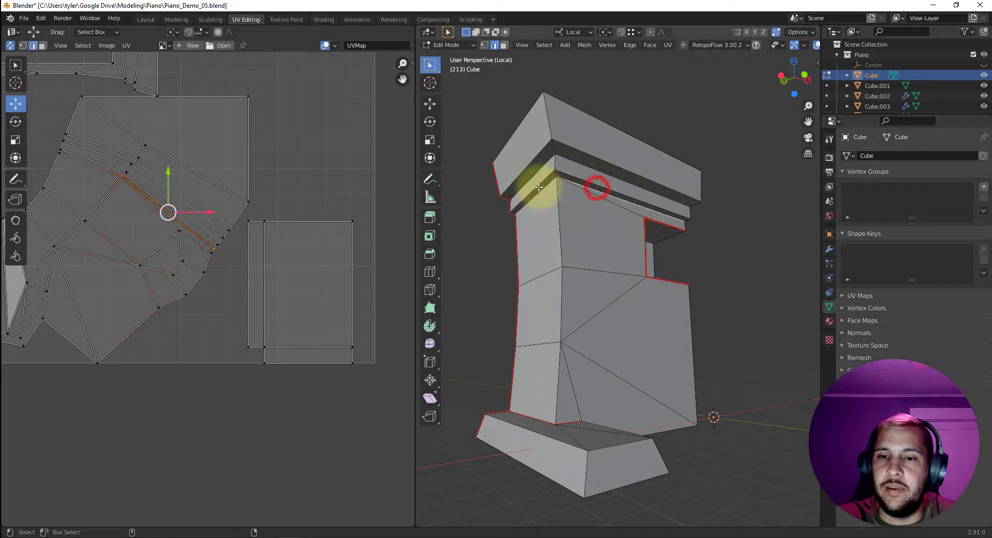
{"action": "right_click", "coordinate": [540, 188]}
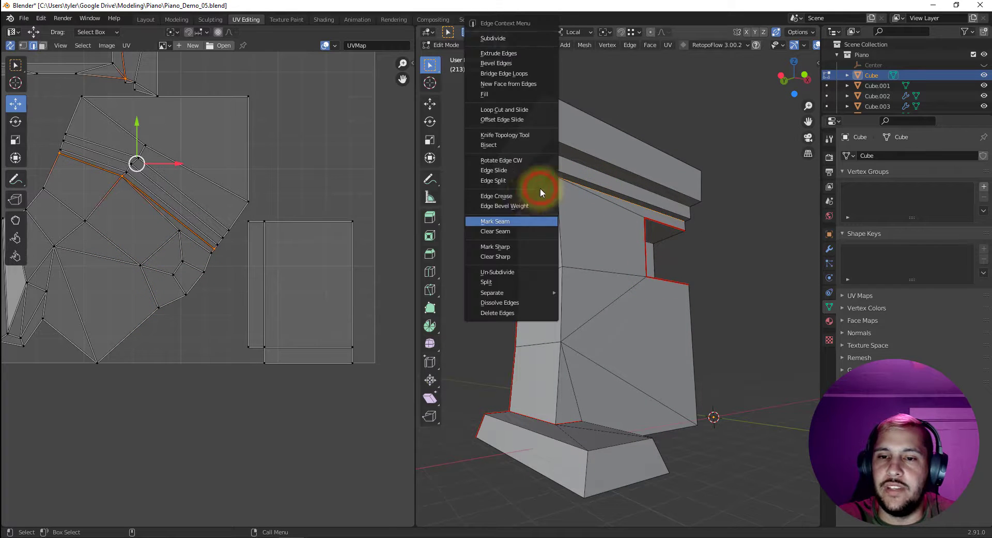
{"action": "left_click", "coordinate": [512, 220]}
- Select the whole piano body, unwrap it again and set the unwrap margin to 0.133
{"action": "key", "text": "a"}
{"action": "right_click", "coordinate": [228, 236]}
{"action": "left_click", "coordinate": [214, 239]}
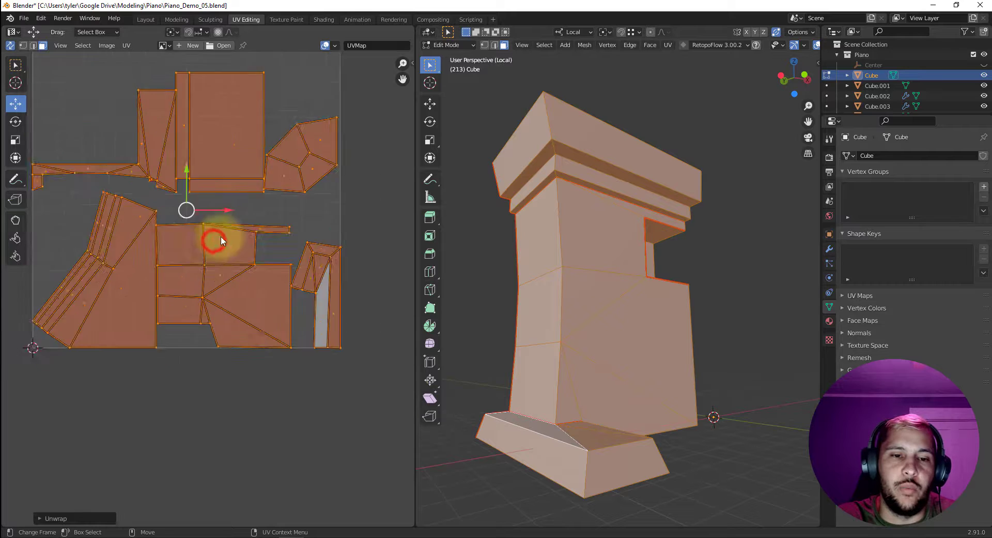
{"action": "key", "text": "Home"}
{"action": "left_click", "coordinate": [83, 517]}
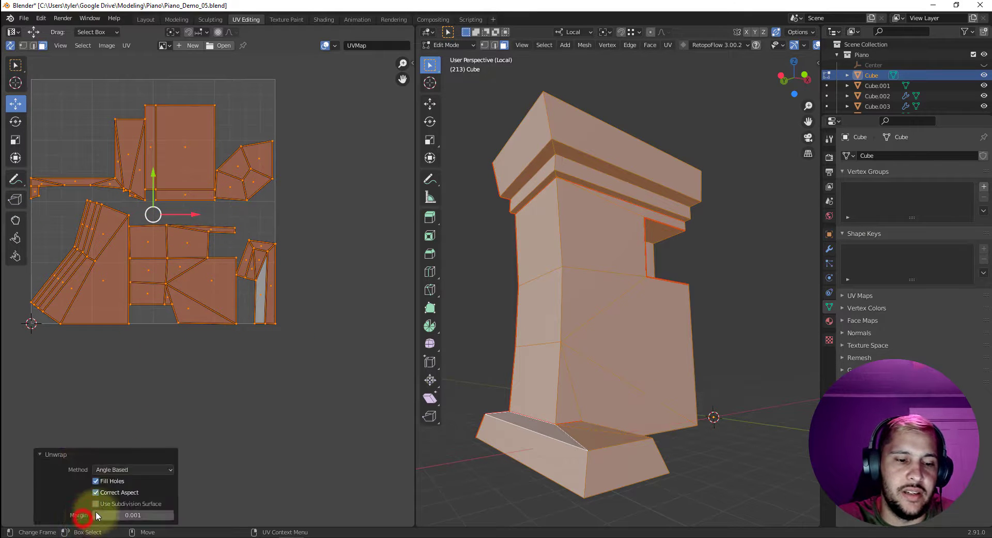
{"action": "left_click_drag", "start_coordinate": [125, 514], "coordinate": [104, 516]}
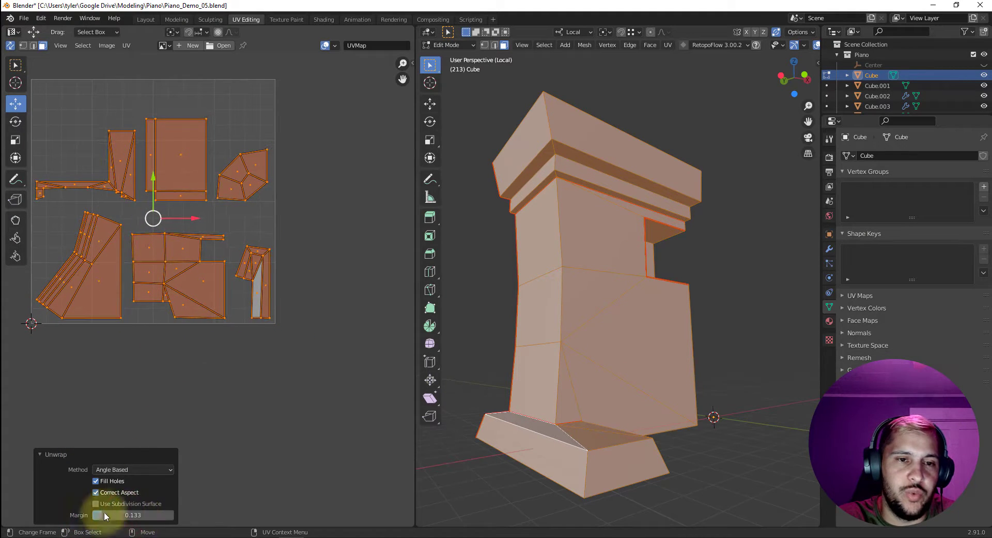
{"action": "scroll", "coordinate": [224, 388], "scroll_direction": "up", "scroll_amount": 2}
{"action": "middle_click_drag", "start_coordinate": [253, 380], "coordinate": [318, 409]}
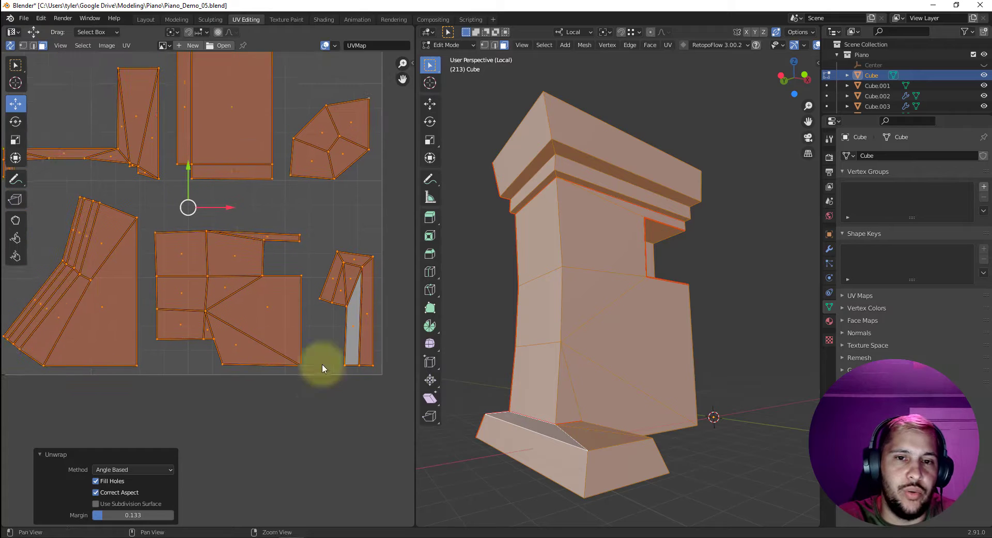
- Mark the inner corner edges of the body's rectangular opening as seams and unwrap the whole body again
{"action": "scroll", "coordinate": [321, 364], "scroll_direction": "down", "scroll_amount": 1}
{"action": "left_click", "coordinate": [318, 157]}
{"action": "left_click_drag", "start_coordinate": [292, 201], "coordinate": [274, 209]}
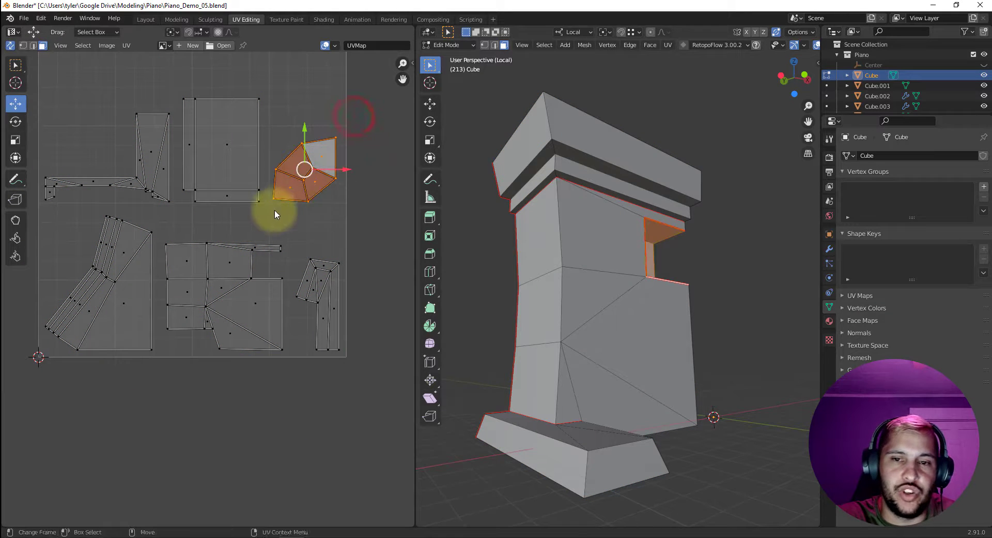
{"action": "middle_click_drag", "start_coordinate": [643, 273], "coordinate": [712, 252]}
{"action": "key", "text": "2"}
{"action": "left_click", "coordinate": [661, 206]}
{"action": "left_click", "coordinate": [665, 266], "text": "shift"}
{"action": "right_click", "coordinate": [705, 251]}
{"action": "left_click", "coordinate": [705, 253]}
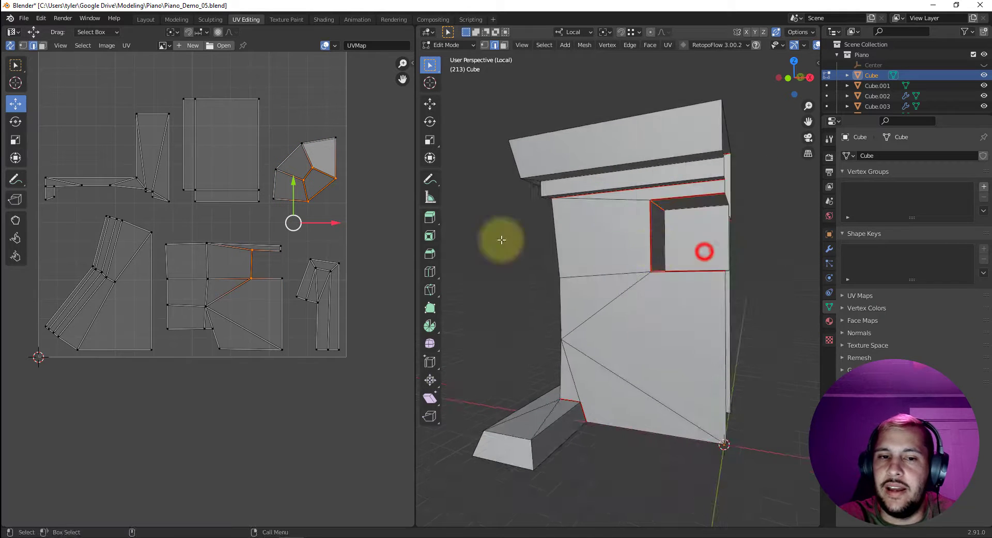
{"action": "key", "text": "a"}
{"action": "right_click", "coordinate": [327, 199]}
{"action": "left_click", "coordinate": [309, 202]}
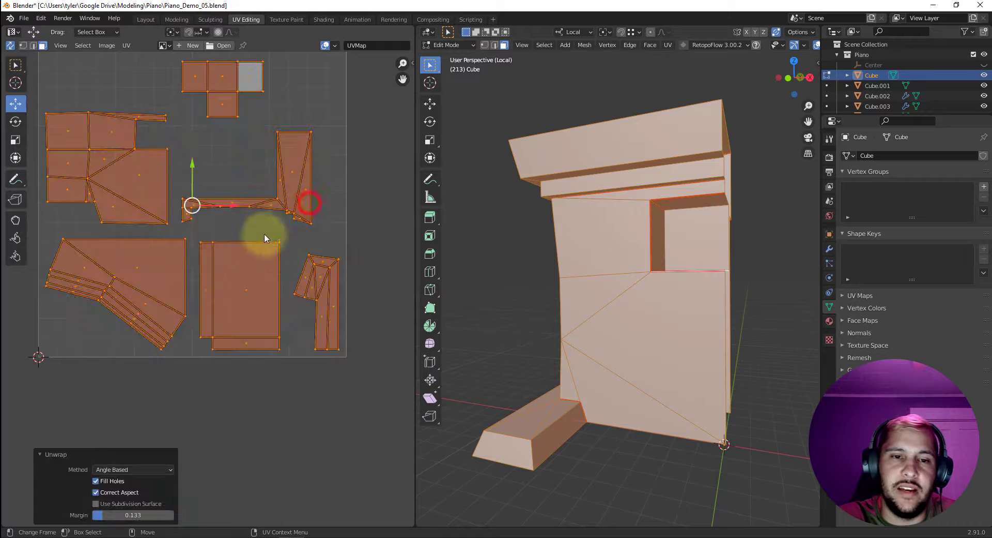
- Examine which model faces belong to the opening's UV island and to the large side-panel island by selecting them
{"action": "left_click", "coordinate": [224, 104]}
{"action": "left_click", "coordinate": [222, 81], "text": "shift"}
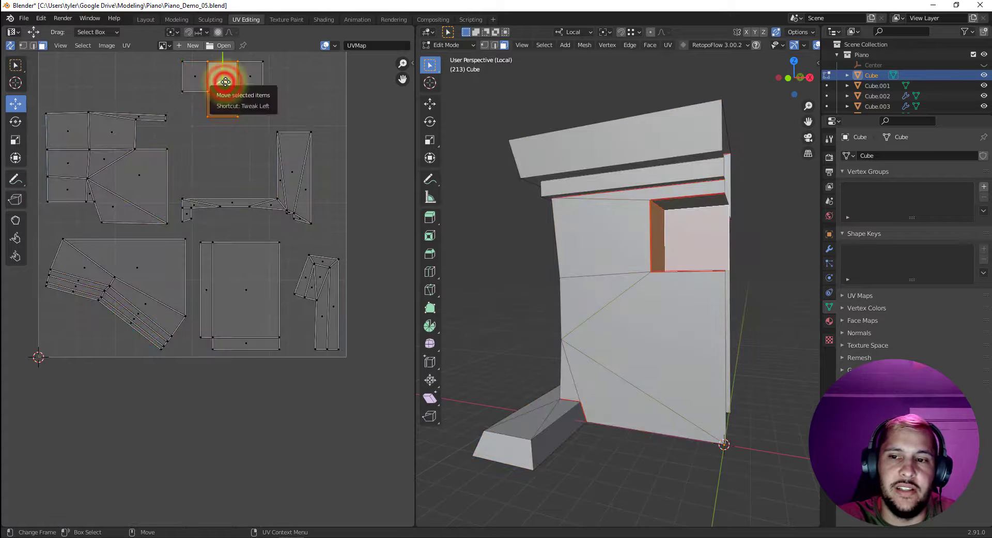
{"action": "left_click", "coordinate": [315, 88]}
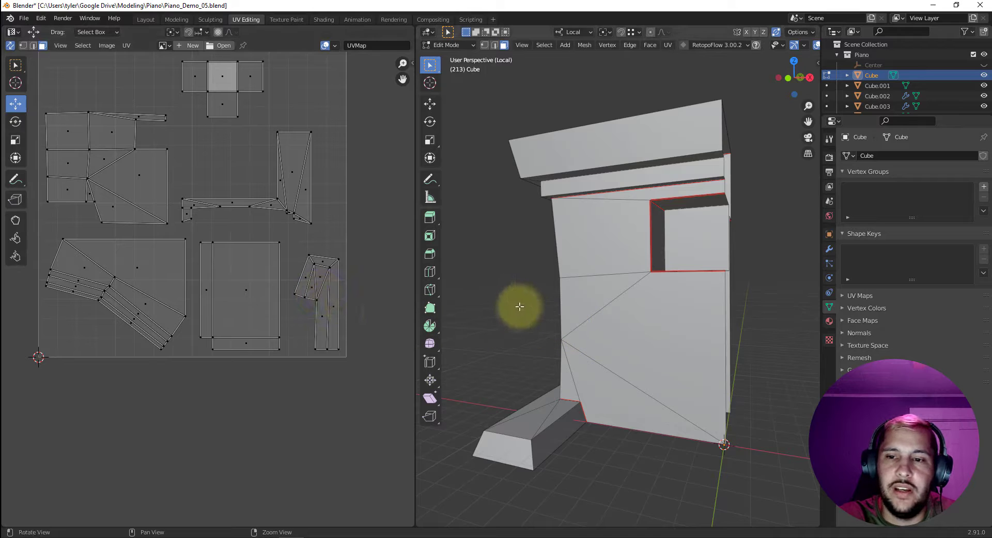
{"action": "middle_click_drag", "start_coordinate": [519, 307], "coordinate": [583, 299]}
{"action": "left_click", "coordinate": [105, 190]}
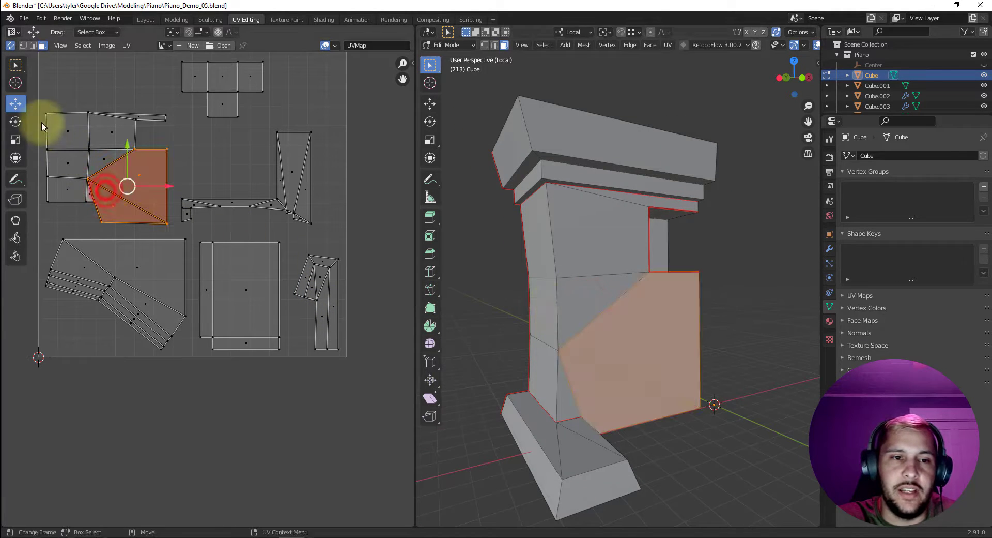
{"action": "left_click_drag", "start_coordinate": [40, 100], "coordinate": [174, 225]}
{"action": "middle_click_drag", "start_coordinate": [662, 203], "coordinate": [699, 189]}
{"action": "scroll", "coordinate": [152, 162], "scroll_direction": "up", "scroll_amount": 1}
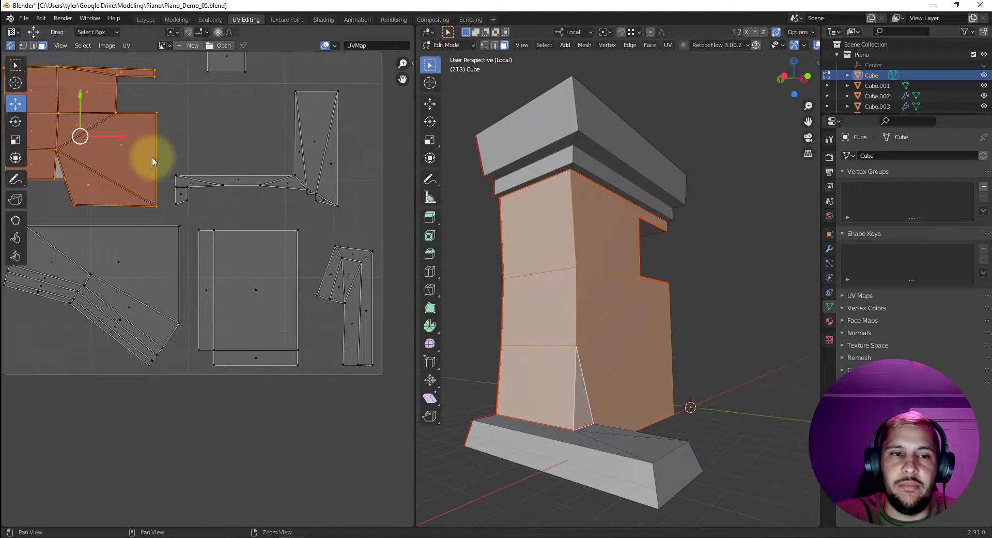
- Select the narrow strip face beneath the cornice and turn off UV sync selection to isolate it in the UV editor
{"action": "right_click_drag", "start_coordinate": [152, 161], "coordinate": [252, 235], "text": "alt"}
{"action": "middle_click_drag", "start_coordinate": [178, 73], "coordinate": [277, 206], "text": "alt"}
{"action": "key", "text": "1"}
{"action": "left_click", "coordinate": [285, 119]}
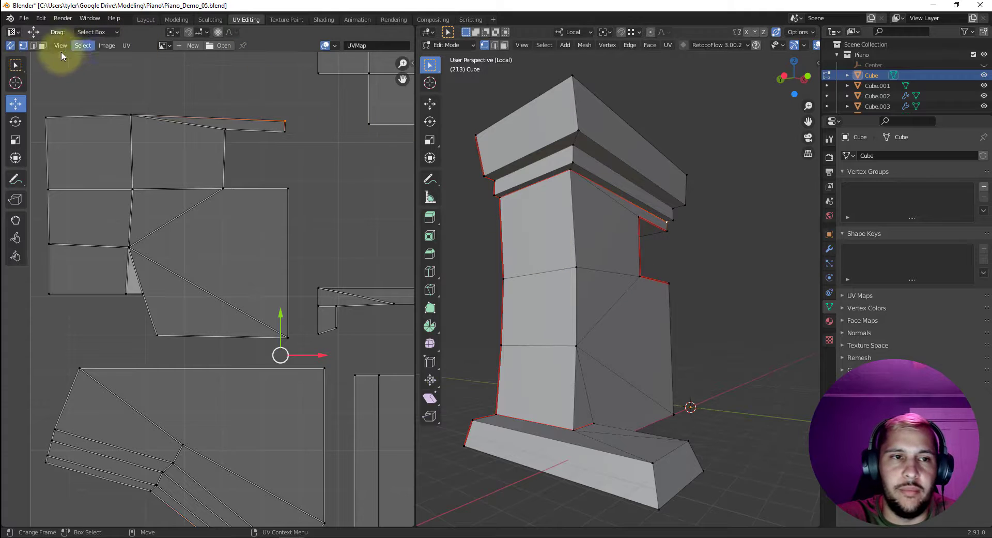
{"action": "left_click", "coordinate": [9, 46]}
{"action": "left_click", "coordinate": [9, 45]}
{"action": "key", "text": "3"}
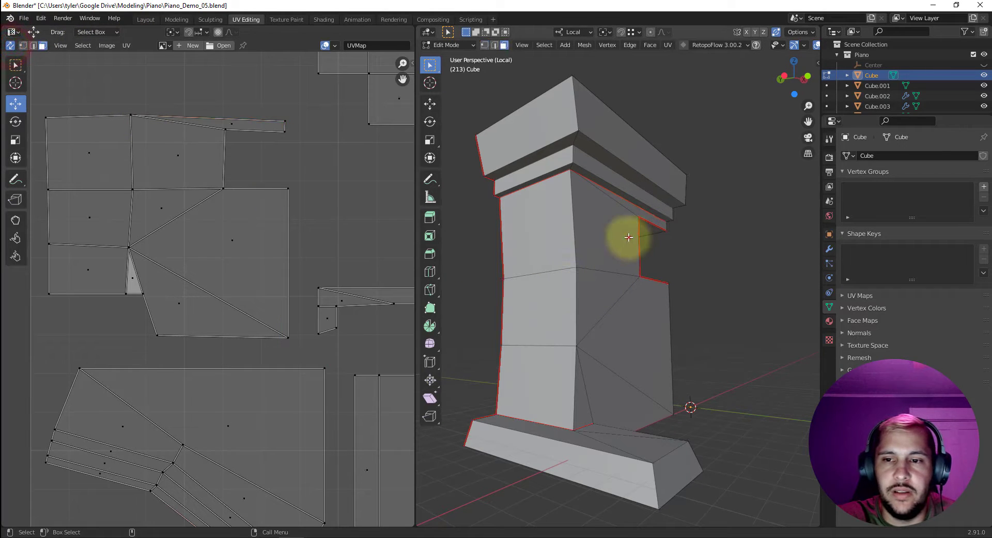
{"action": "left_click", "coordinate": [628, 237]}
{"action": "left_click", "coordinate": [655, 221]}
{"action": "left_click", "coordinate": [9, 46]}
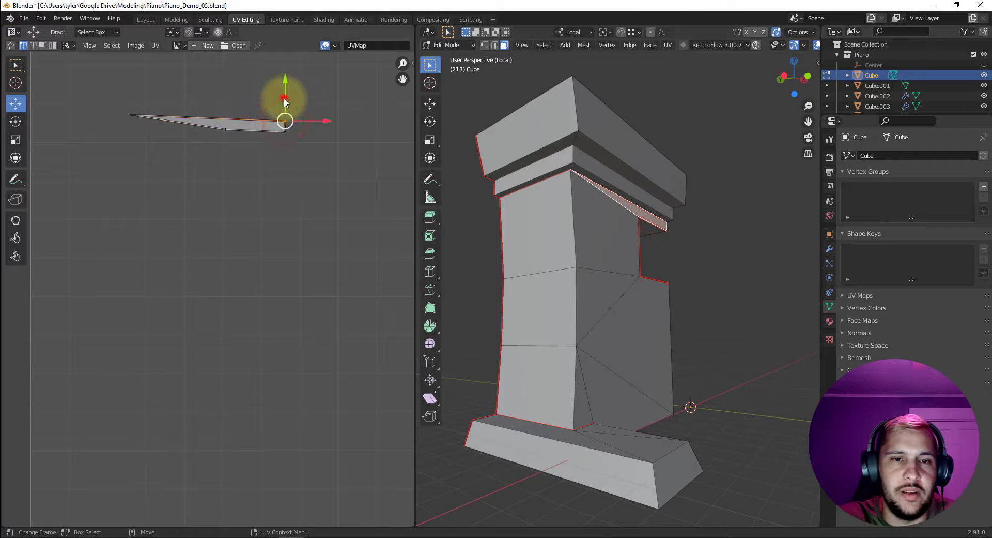
- Enable vertex snapping and align the isolated strip's outer end vertices horizontally and vertically, then restore UV sync selection
{"action": "left_click_drag", "start_coordinate": [284, 98], "coordinate": [283, 94]}
{"action": "key", "text": "shift+Tab"}
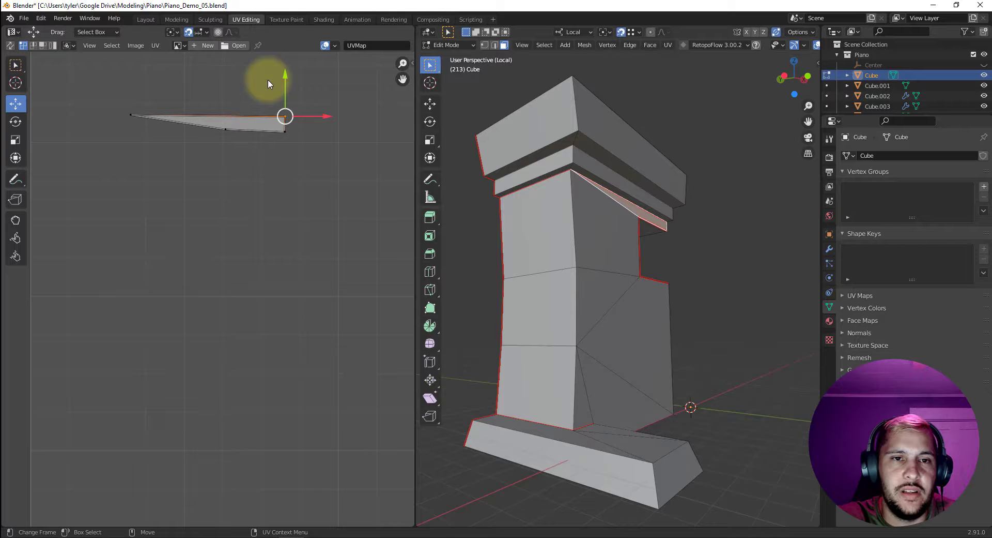
{"action": "left_click", "coordinate": [204, 33]}
{"action": "left_click", "coordinate": [200, 73]}
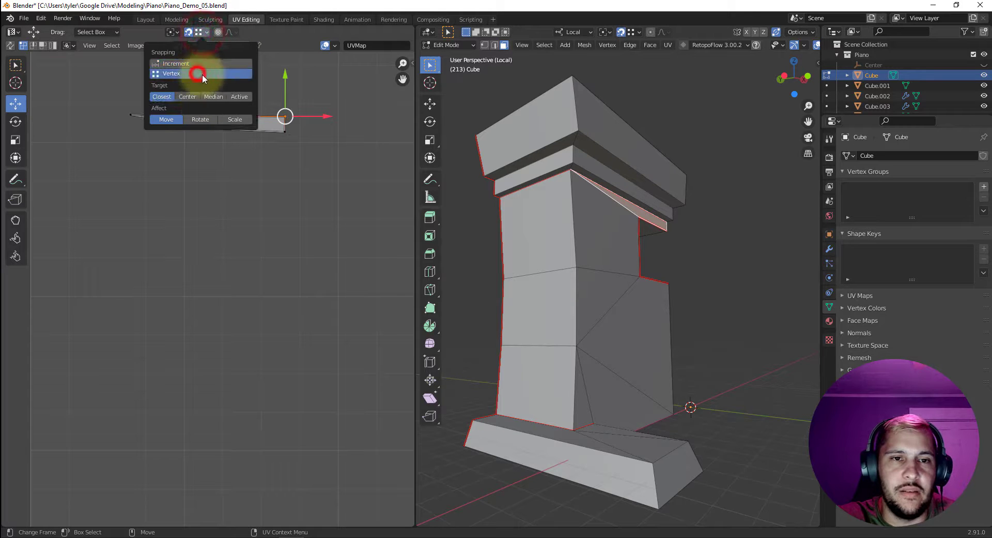
{"action": "left_click", "coordinate": [284, 80]}
{"action": "left_click_drag", "start_coordinate": [285, 83], "coordinate": [131, 115]}
{"action": "left_click", "coordinate": [284, 133]}
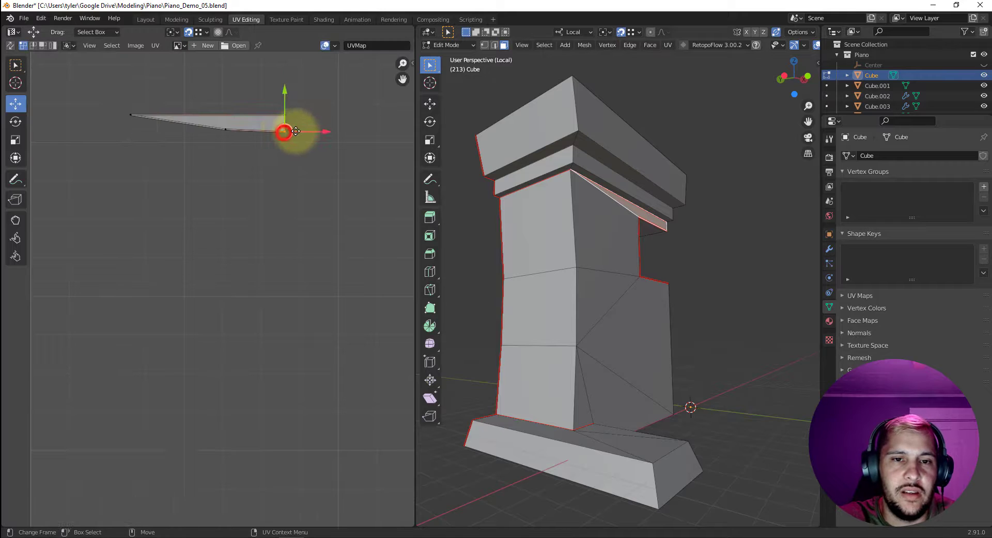
{"action": "left_click_drag", "start_coordinate": [316, 133], "coordinate": [284, 115]}
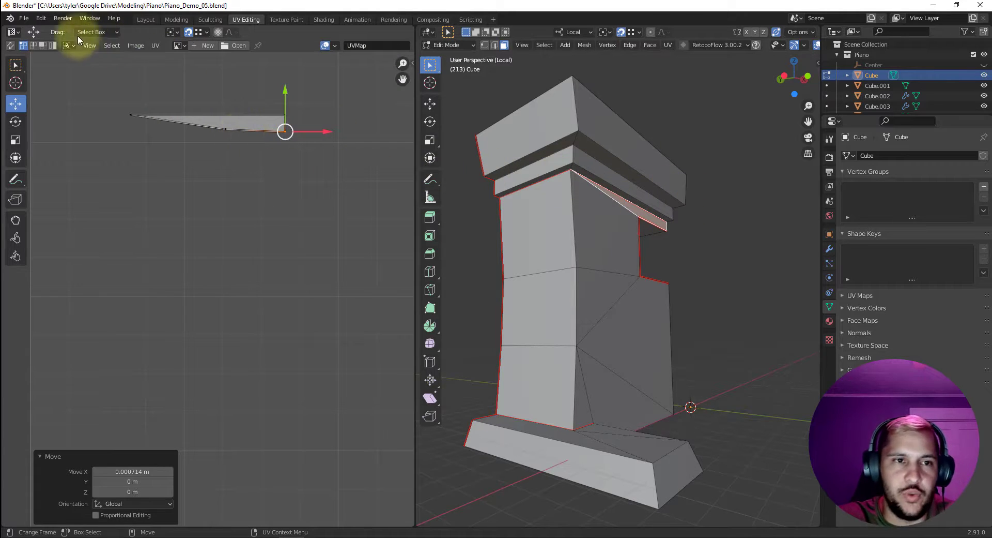
{"action": "left_click", "coordinate": [10, 46]}
{"action": "left_click", "coordinate": [318, 175]}
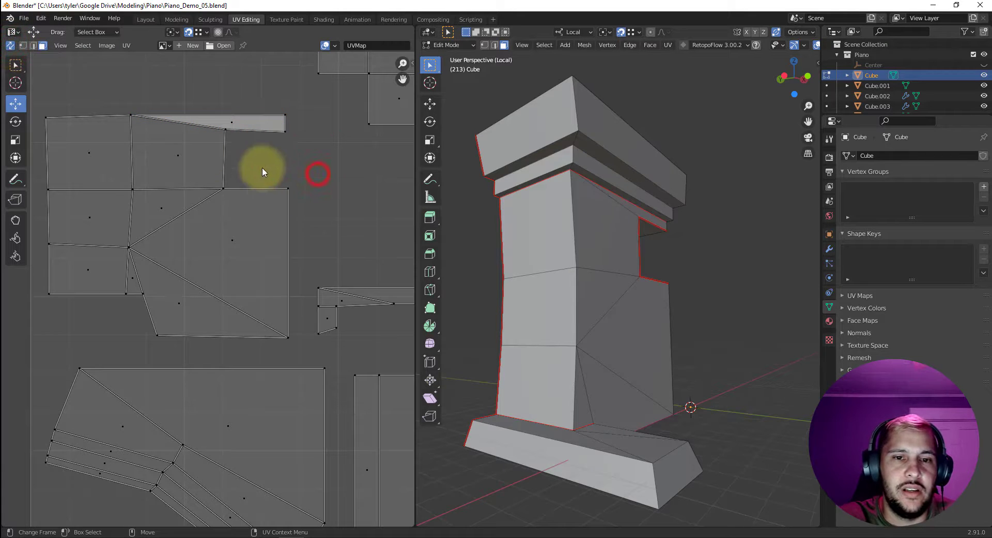
- Select all faces of the two adjoining body sides below the cornice and isolate their island with UV sync selection off
{"action": "left_click", "coordinate": [230, 120]}
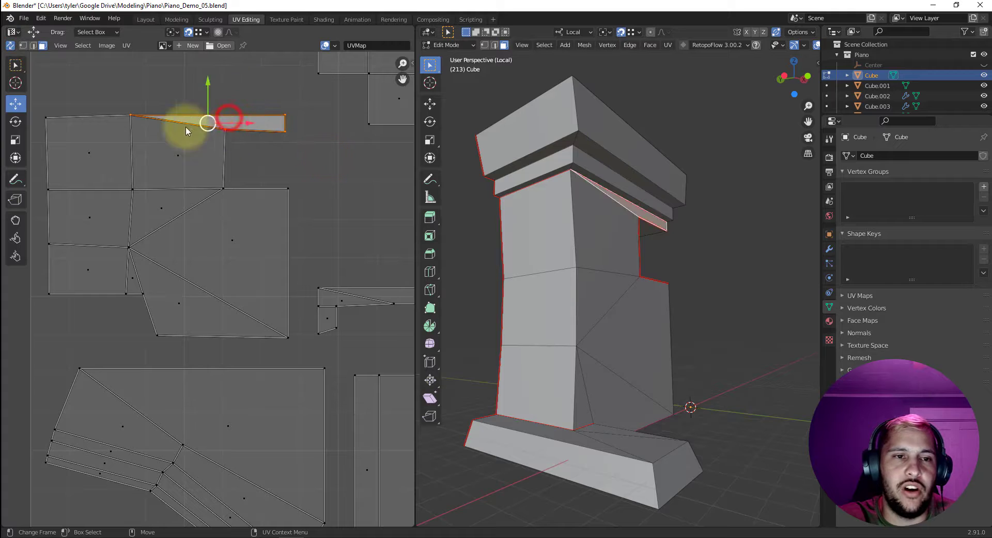
{"action": "scroll", "coordinate": [313, 202], "scroll_direction": "down", "scroll_amount": 4}
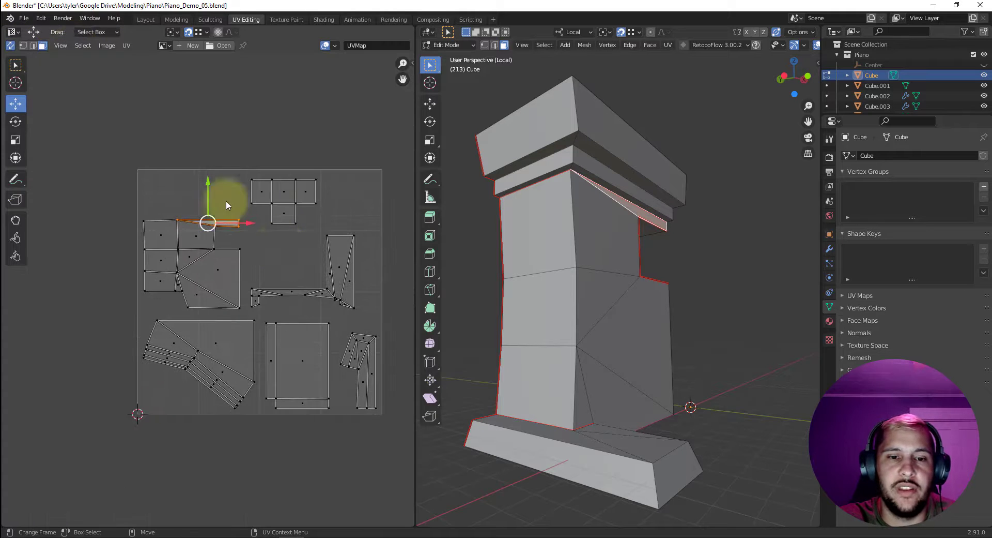
{"action": "left_click", "coordinate": [634, 207]}
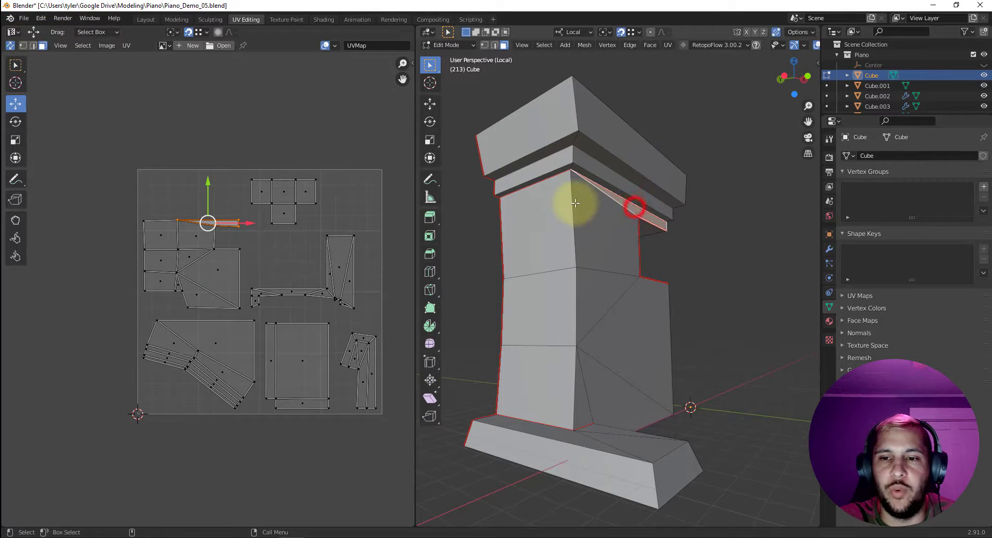
{"action": "left_click", "coordinate": [558, 215], "text": "ctrl"}
{"action": "left_click", "coordinate": [623, 298], "text": "ctrl"}
{"action": "left_click", "coordinate": [623, 377], "text": "ctrl"}
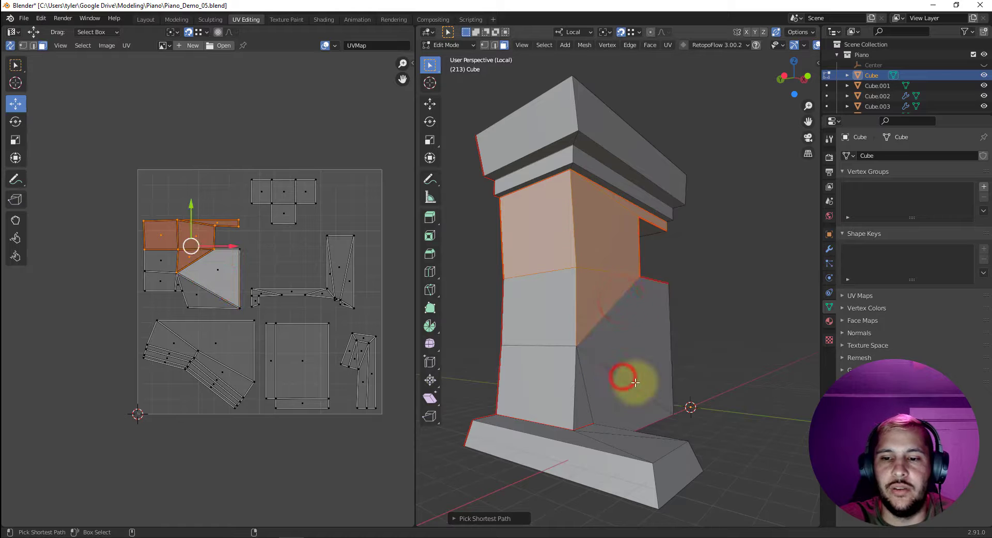
{"action": "left_click", "coordinate": [650, 359], "text": "shift"}
{"action": "left_click", "coordinate": [626, 391], "text": "shift"}
{"action": "left_click", "coordinate": [571, 401], "text": "shift"}
{"action": "left_click", "coordinate": [552, 337], "text": "shift"}
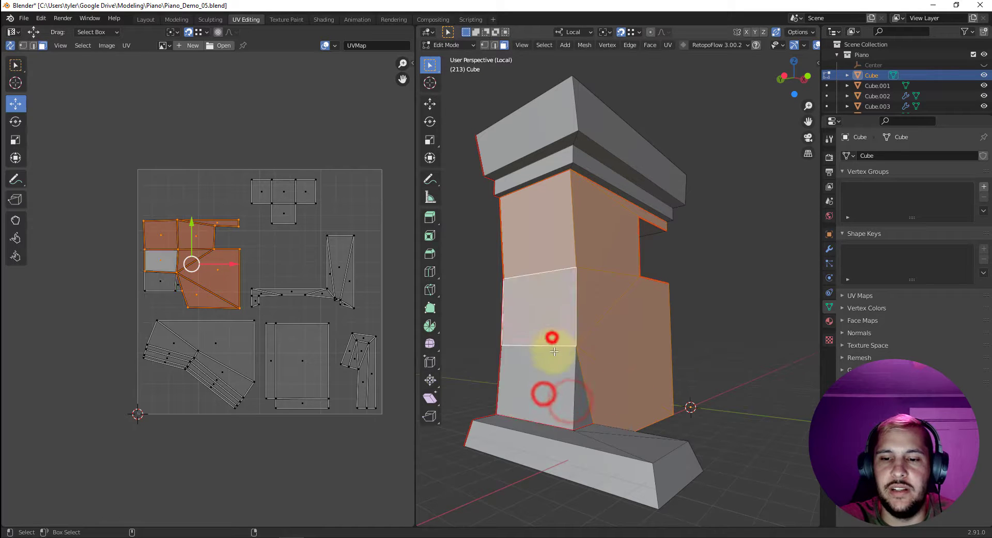
{"action": "left_click", "coordinate": [561, 383], "text": "shift"}
{"action": "left_click", "coordinate": [583, 400], "text": "shift"}
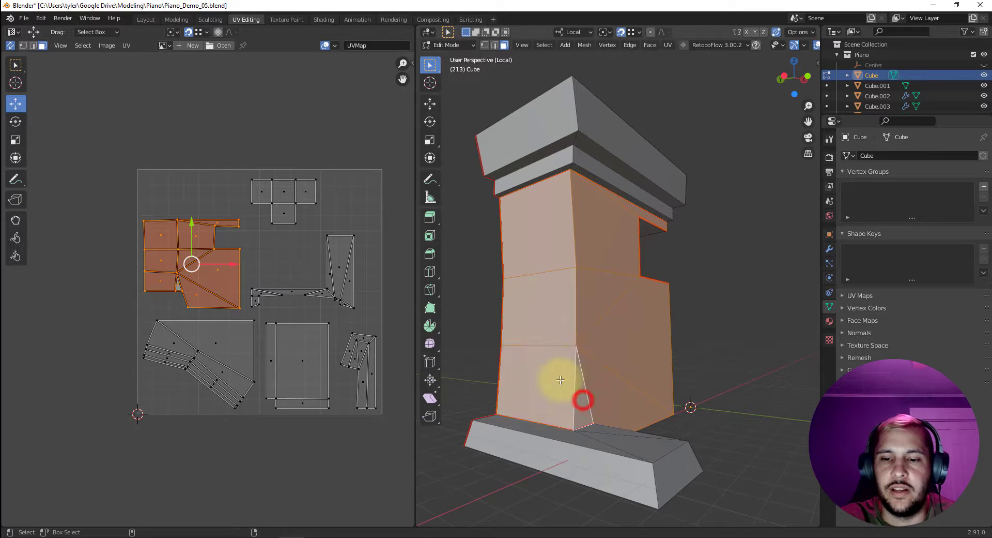
{"action": "left_click", "coordinate": [9, 46]}
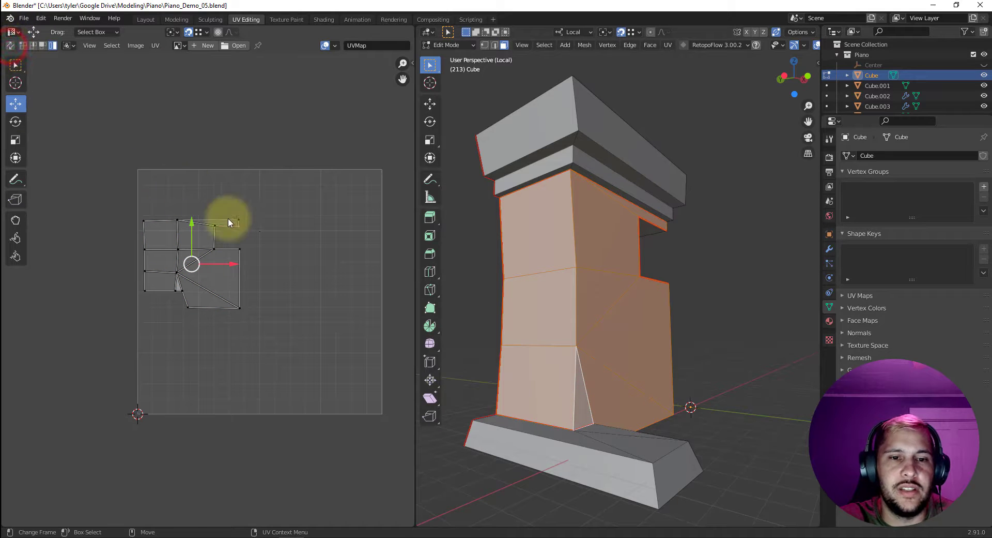
- Straighten the island's vertical border on the opening side by scaling its vertices flat along X
{"action": "scroll", "coordinate": [258, 259], "scroll_direction": "up", "scroll_amount": 4}
{"action": "left_click_drag", "start_coordinate": [299, 100], "coordinate": [273, 352]}
{"action": "key", "text": "shift+space"}
{"action": "key", "text": "s"}
{"action": "left_click_drag", "start_coordinate": [322, 227], "coordinate": [289, 226]}
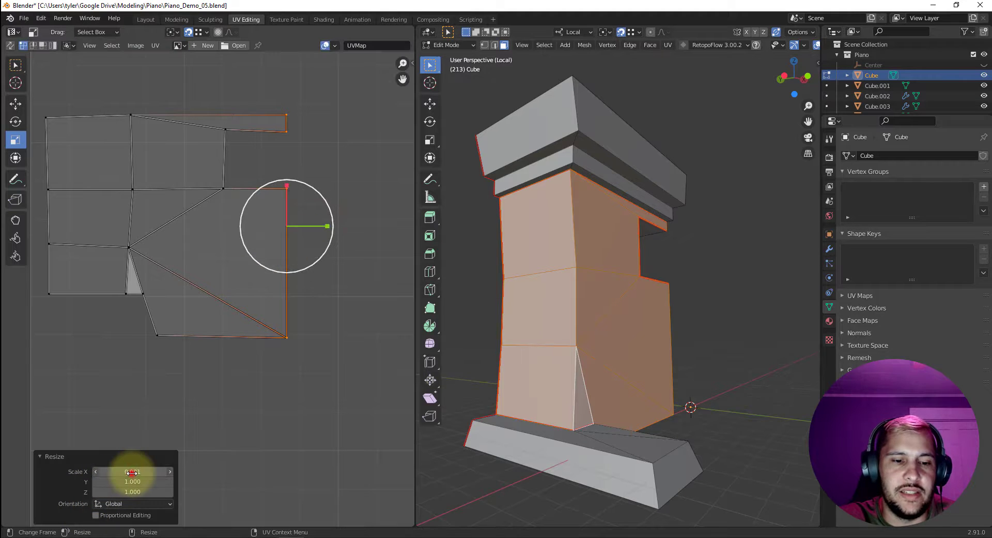
{"action": "left_click", "coordinate": [380, 346]}
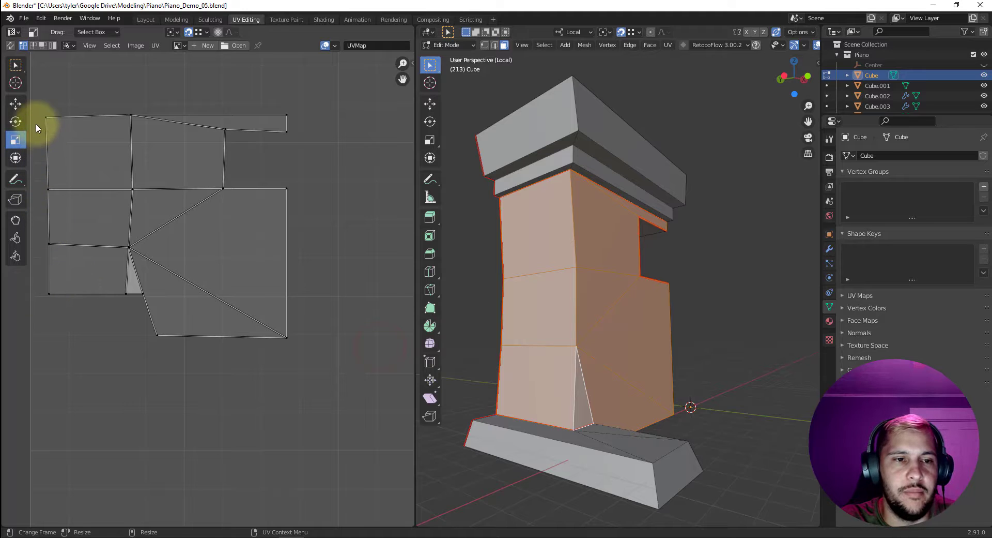
- Straighten the island's opposite vertical border by scaling its vertices to 0 along X
{"action": "left_click_drag", "start_coordinate": [36, 99], "coordinate": [56, 302]}
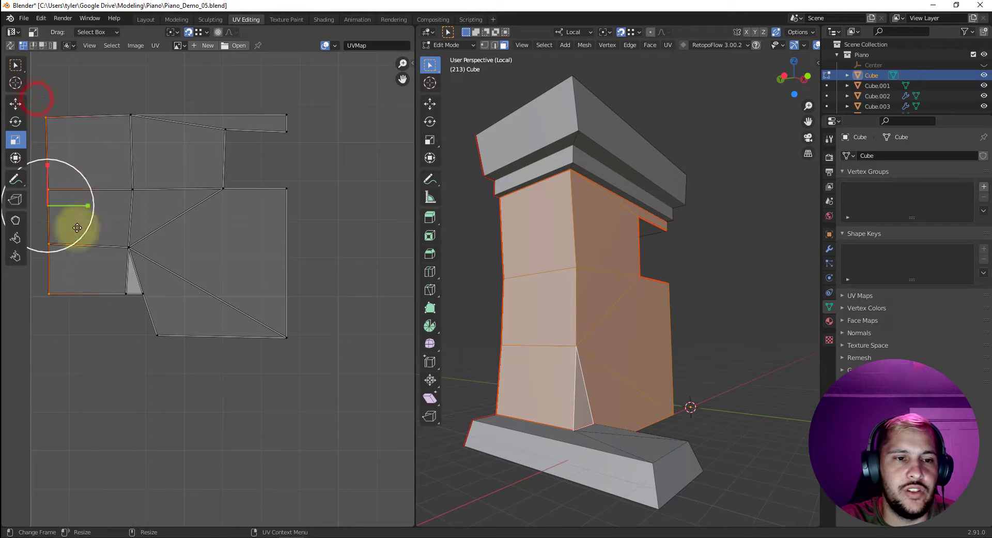
{"action": "left_click_drag", "start_coordinate": [77, 228], "coordinate": [51, 202]}
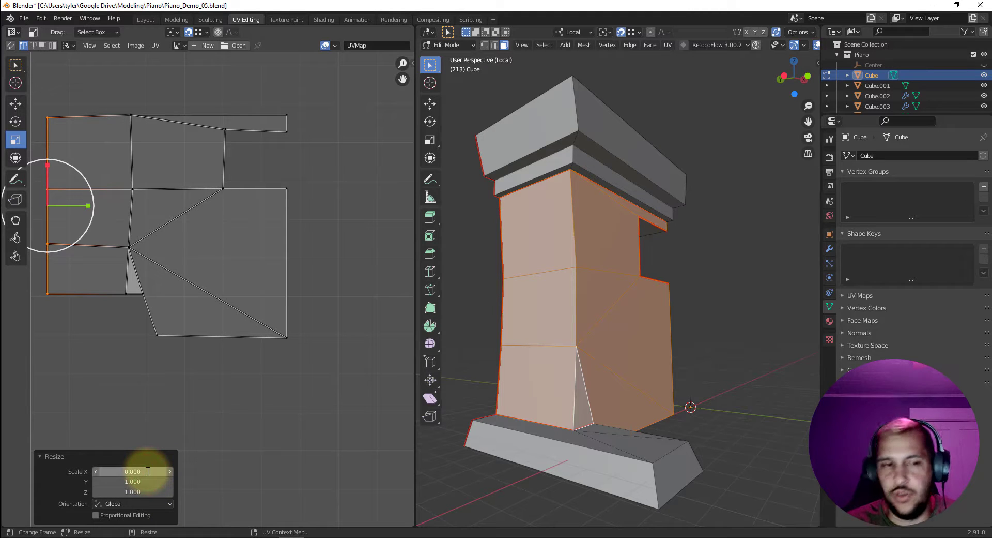
{"action": "left_click", "coordinate": [203, 392]}
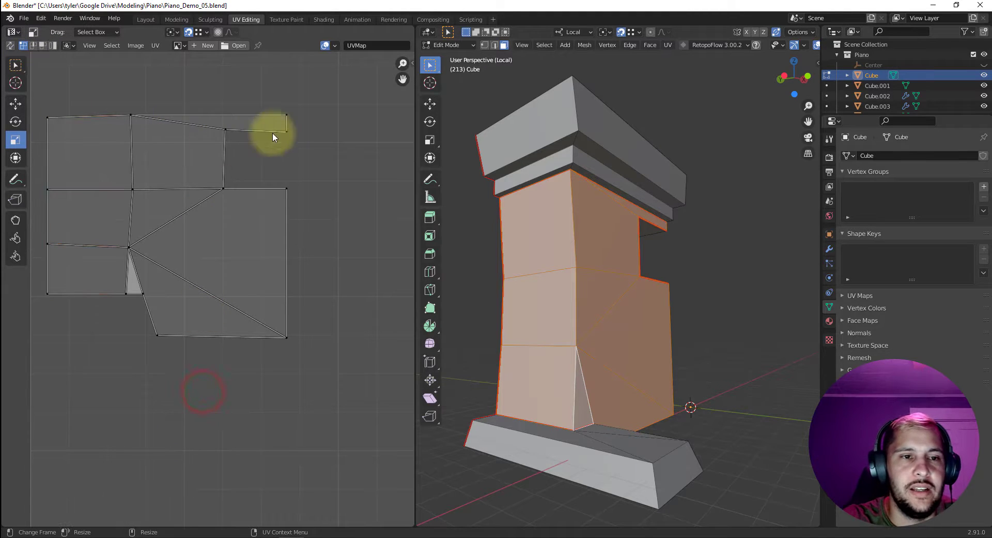
- Align the opening's inner corner vertices with their neighbours in the island and turn UV sync selection back on
{"action": "left_click", "coordinate": [224, 129]}
{"action": "key", "text": "w"}
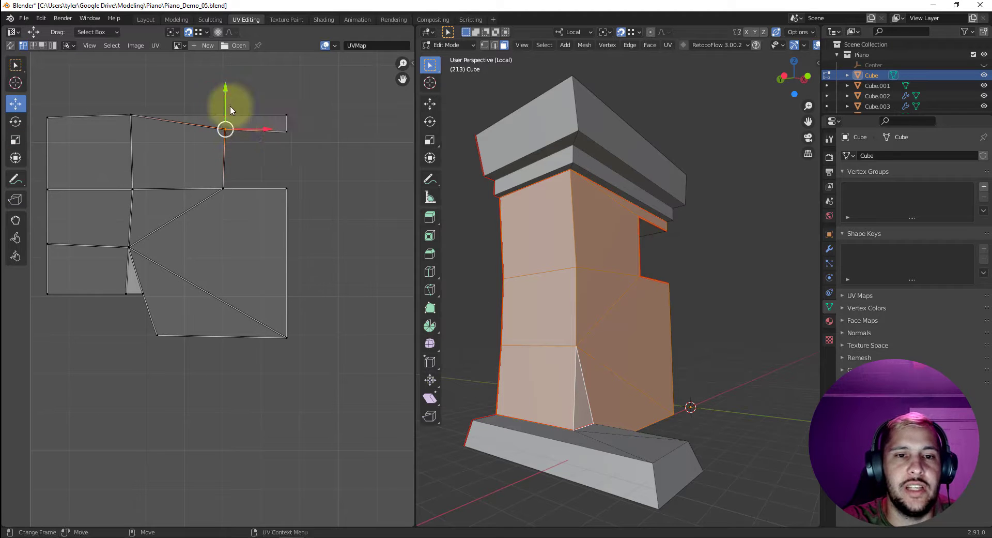
{"action": "left_click_drag", "start_coordinate": [225, 92], "coordinate": [320, 196]}
{"action": "left_click", "coordinate": [216, 183]}
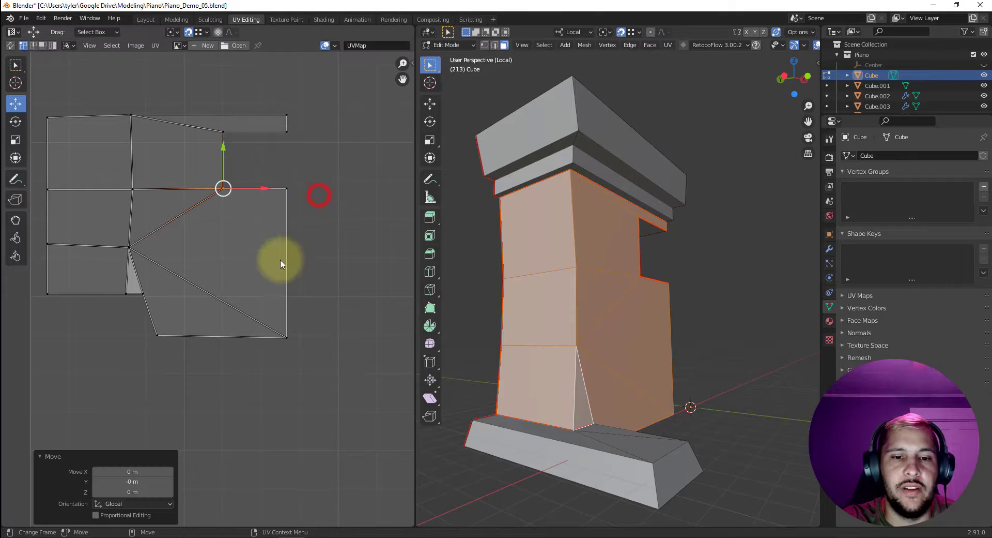
{"action": "left_click", "coordinate": [10, 45]}
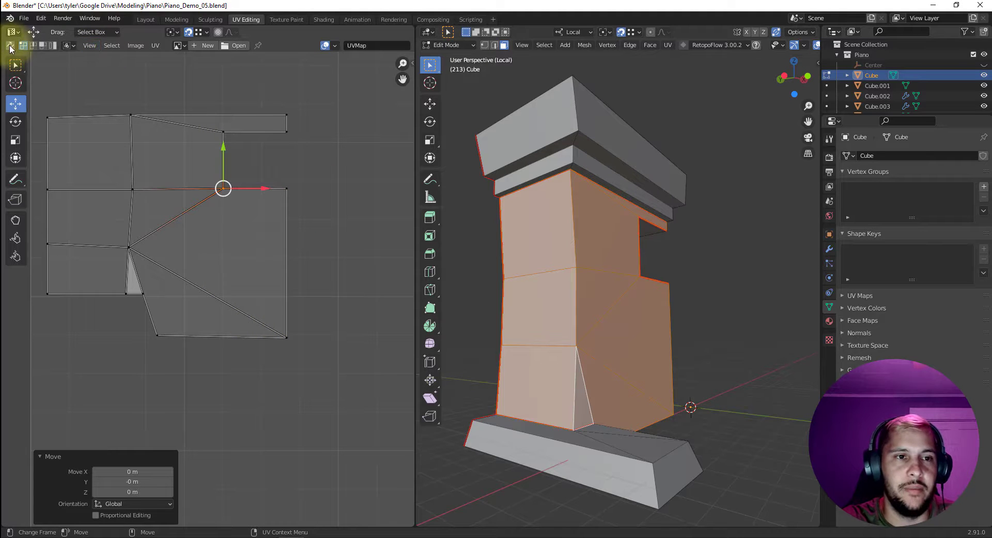
{"action": "left_click", "coordinate": [365, 221]}
- Mark the shorter outer edge of the cornice's top face as a seam
{"action": "scroll", "coordinate": [364, 221], "scroll_direction": "down", "scroll_amount": 4}
{"action": "middle_click_drag", "start_coordinate": [245, 261], "coordinate": [230, 237]}
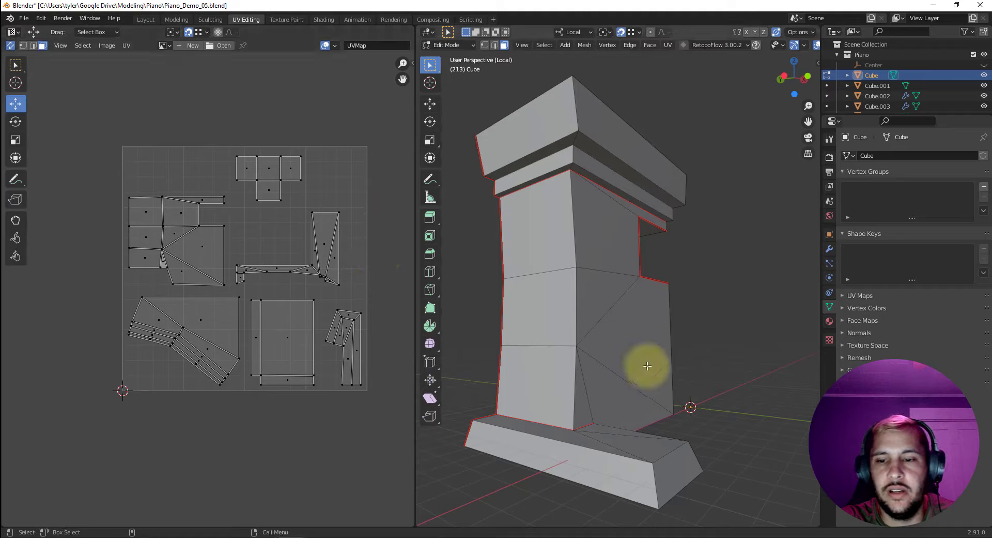
{"action": "middle_click_drag", "start_coordinate": [732, 395], "coordinate": [601, 276]}
{"action": "key", "text": "2"}
{"action": "left_click", "coordinate": [529, 202]}
{"action": "middle_click_drag", "start_coordinate": [597, 219], "coordinate": [488, 207]}
{"action": "right_click", "coordinate": [546, 219]}
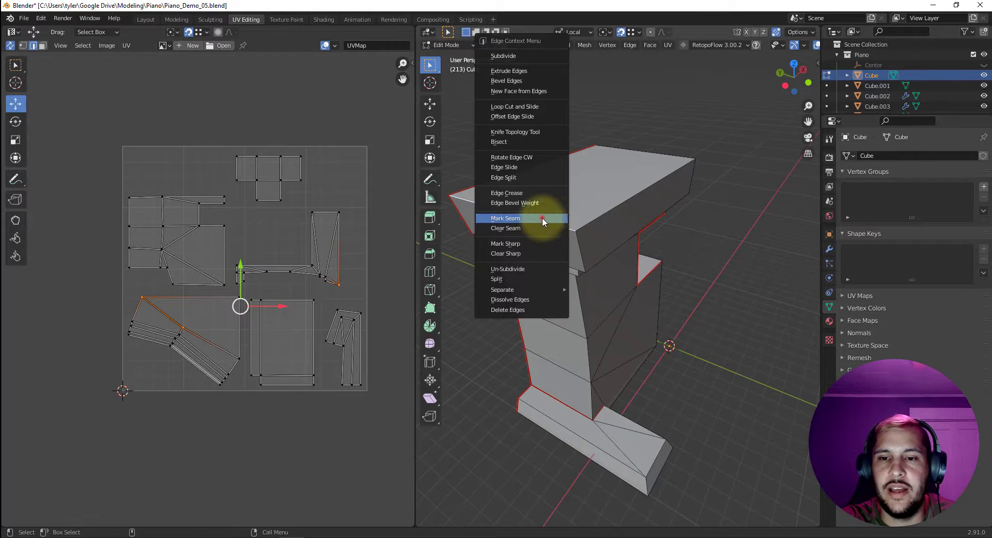
{"action": "left_click", "coordinate": [542, 218]}
- Select all faces of the piano body and unwrap them again with the new cornice seam
{"action": "key", "text": "Tab"}
{"action": "key", "text": "Tab"}
{"action": "key", "text": "3"}
{"action": "key", "text": "a"}
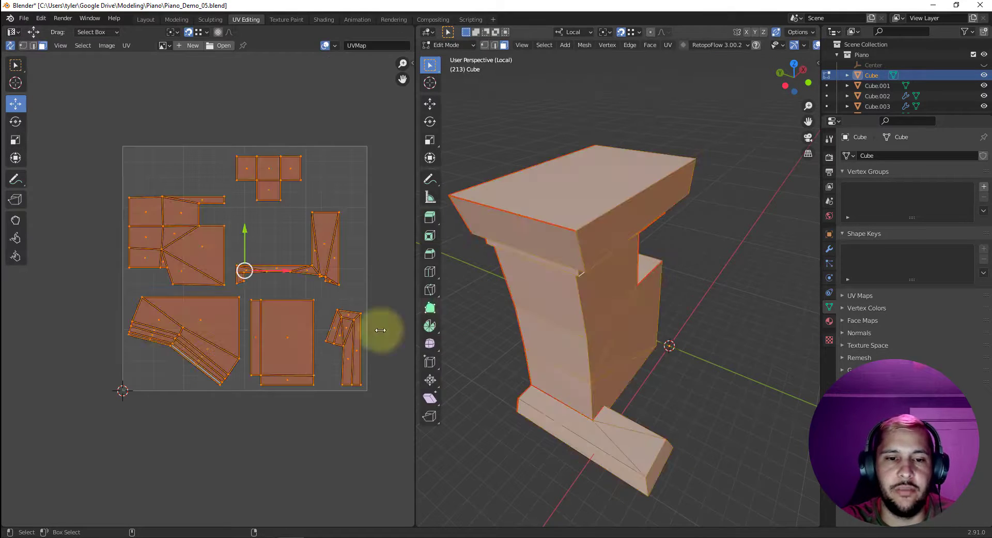
{"action": "key", "text": "u"}
{"action": "left_click", "coordinate": [157, 345]}
{"action": "scroll", "coordinate": [200, 356], "scroll_direction": "up", "scroll_amount": 4}
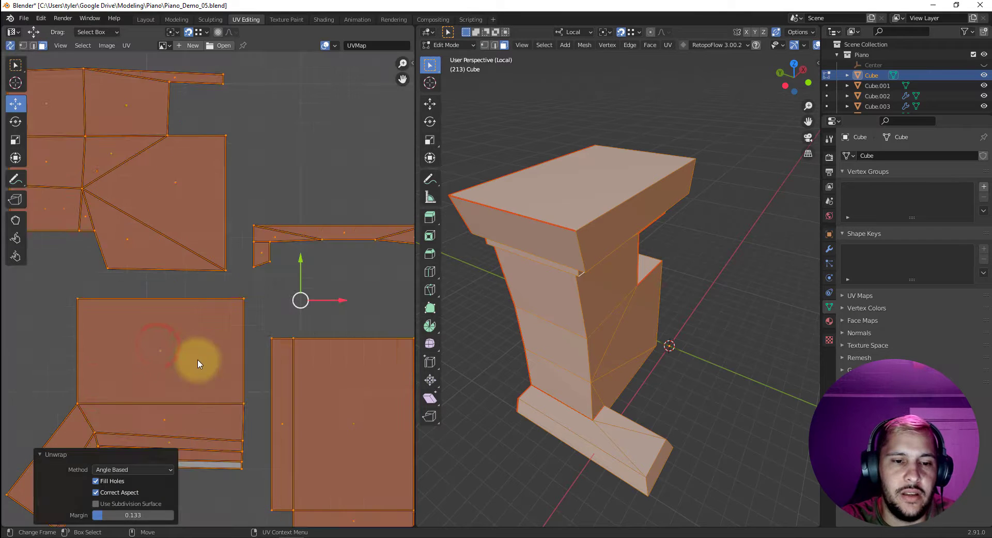
{"action": "middle_click_drag", "start_coordinate": [198, 363], "coordinate": [259, 260]}
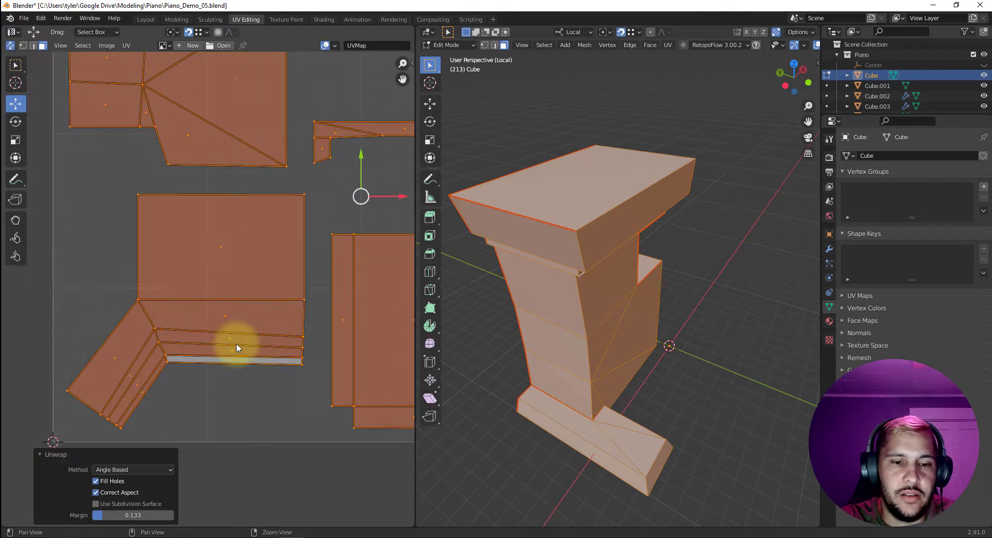
- Mark the edge joining the cornice's top face to its longer side faces as a seam
{"action": "key", "text": "2"}
{"action": "left_click", "coordinate": [595, 219]}
{"action": "right_click", "coordinate": [598, 222]}
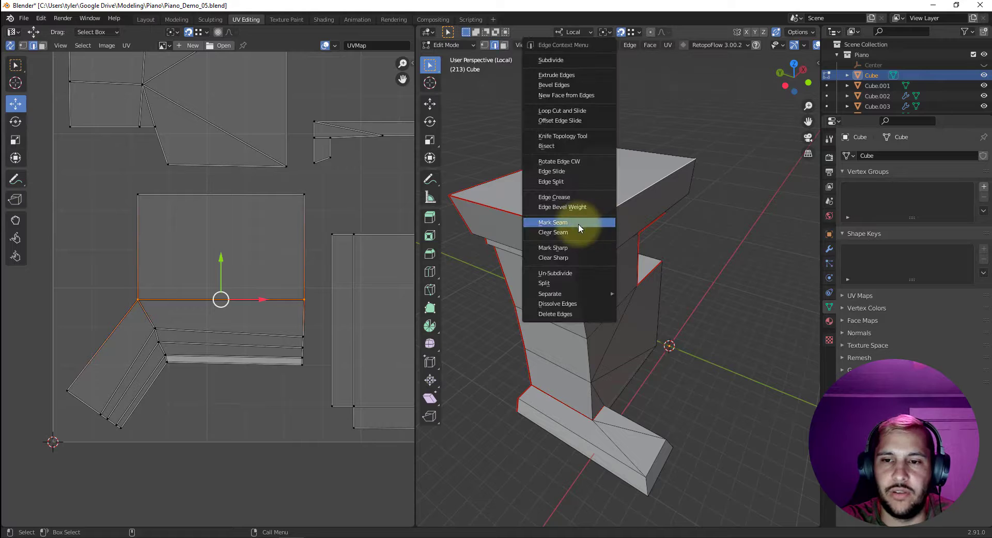
{"action": "left_click", "coordinate": [576, 222]}
- Select all faces of the piano body and unwrap them again with the cornice's top face separated
{"action": "key", "text": "3"}
{"action": "key", "text": "a"}
{"action": "key", "text": "u"}
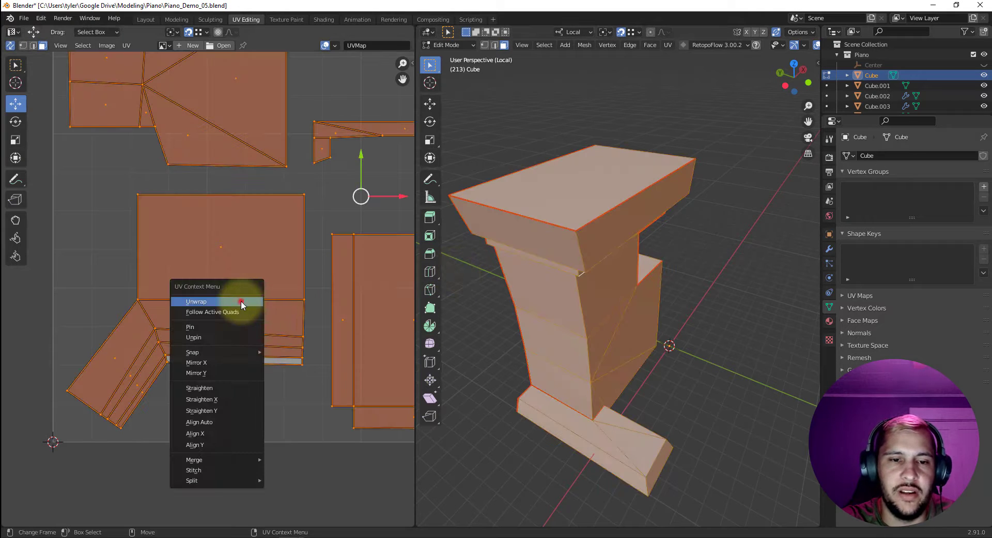
{"action": "left_click", "coordinate": [241, 300]}
{"action": "scroll", "coordinate": [255, 310], "scroll_direction": "down", "scroll_amount": 3}
{"action": "scroll", "coordinate": [150, 212], "scroll_direction": "up", "scroll_amount": 3}
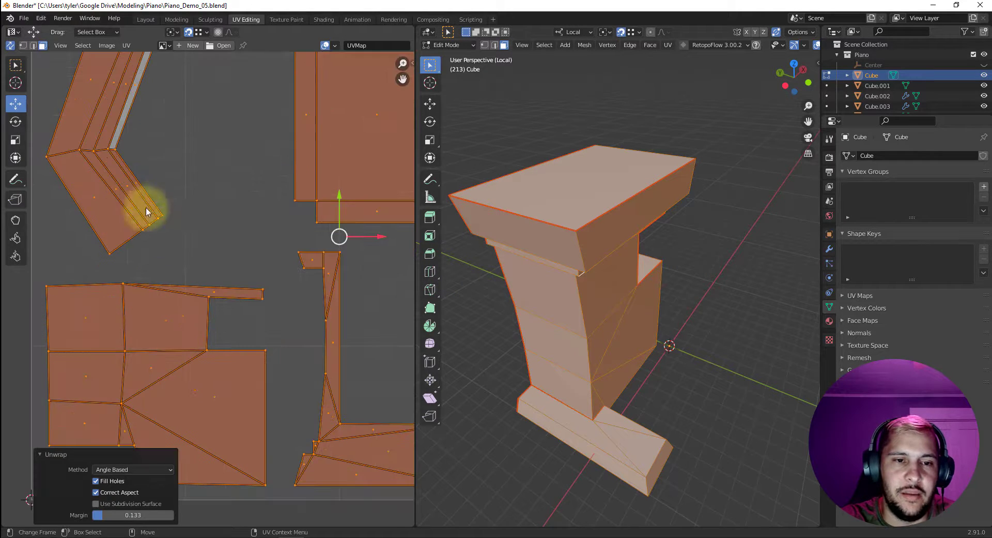
- Examine which cornice faces the bent UV island's strips belong to, checking the edges around the cornice's corner
{"action": "left_click", "coordinate": [239, 234]}
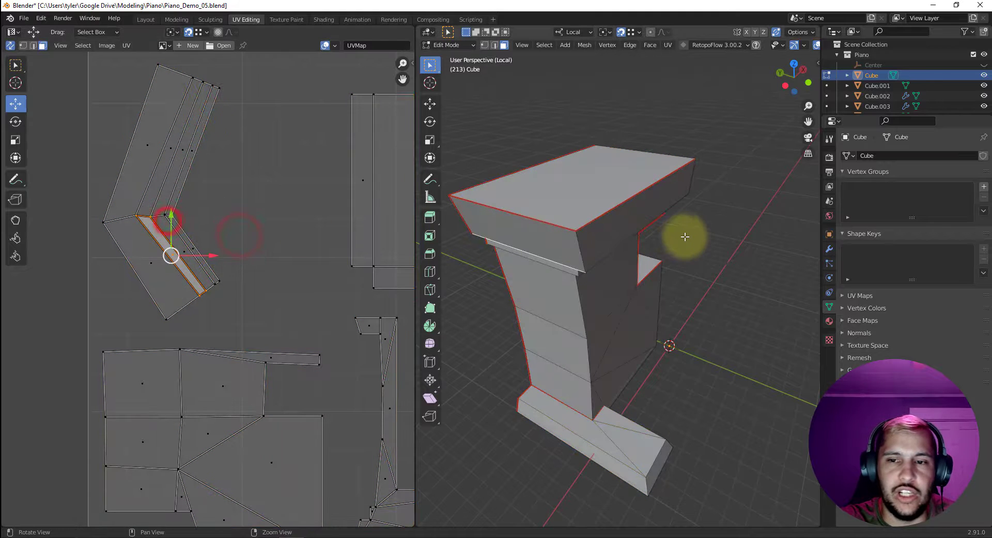
{"action": "middle_click_drag", "start_coordinate": [680, 233], "coordinate": [714, 169]}
{"action": "key", "text": "2"}
{"action": "left_click", "coordinate": [606, 216], "text": "alt"}
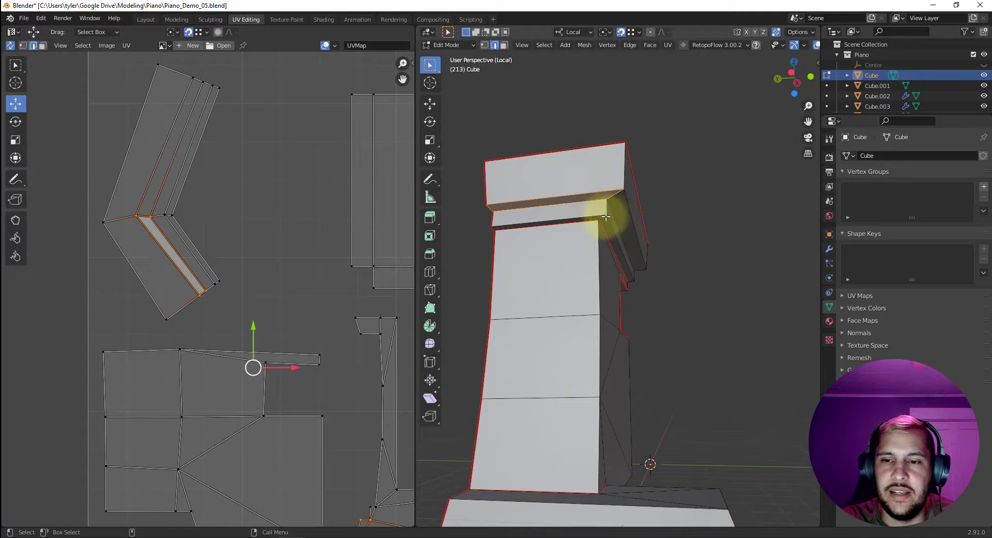
{"action": "mouse_move", "coordinate": [620, 179]}
{"action": "middle_mouse_down"}
{"action": "mouse_move", "coordinate": [536, 193]}
{"action": "mouse_move", "coordinate": [545, 179]}
{"action": "mouse_move", "coordinate": [538, 188]}
{"action": "mouse_move", "coordinate": [604, 193]}
{"action": "mouse_move", "coordinate": [628, 178]}
{"action": "middle_mouse_up"}
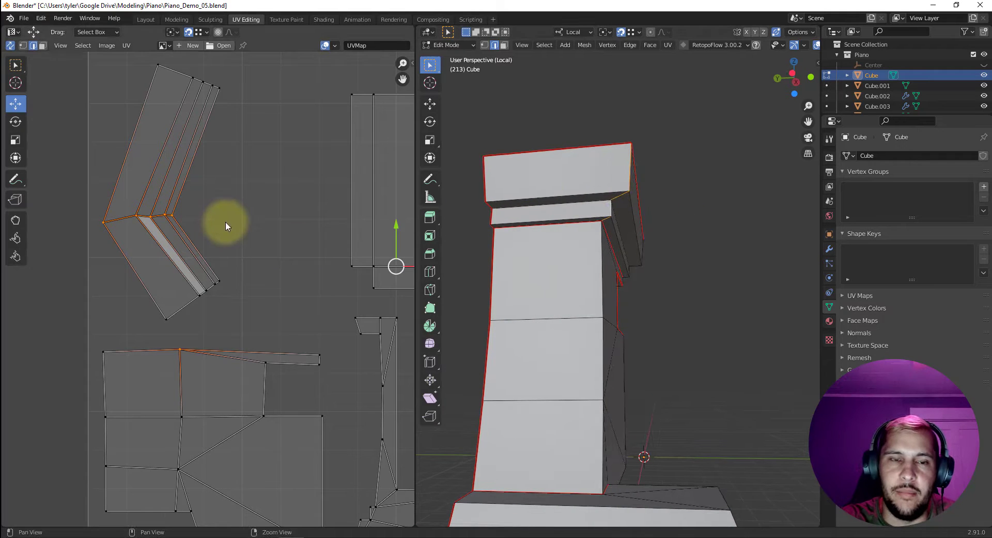
{"action": "scroll", "coordinate": [251, 217], "scroll_direction": "down", "scroll_amount": 1}
{"action": "left_click", "coordinate": [241, 221]}
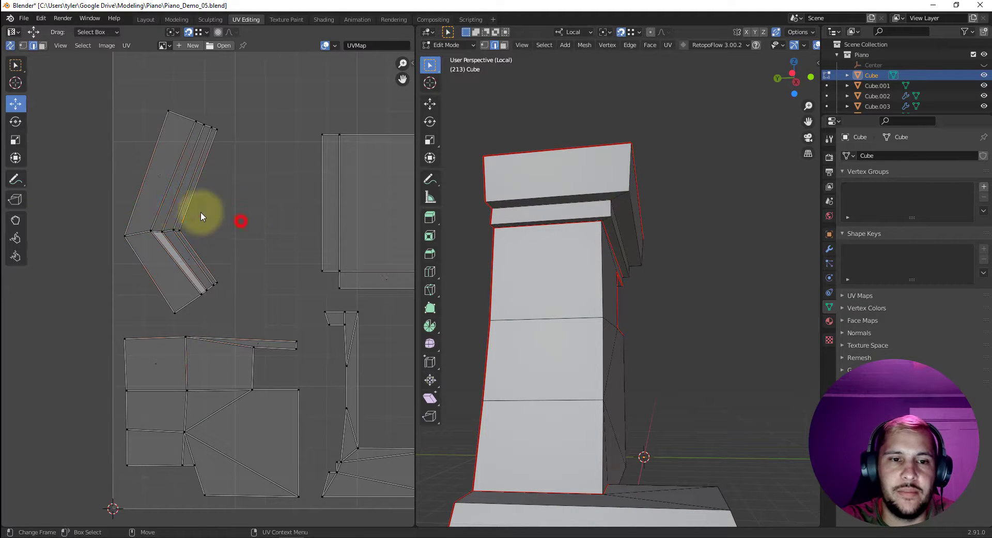
{"action": "key", "text": "3"}
{"action": "left_click", "coordinate": [175, 211]}
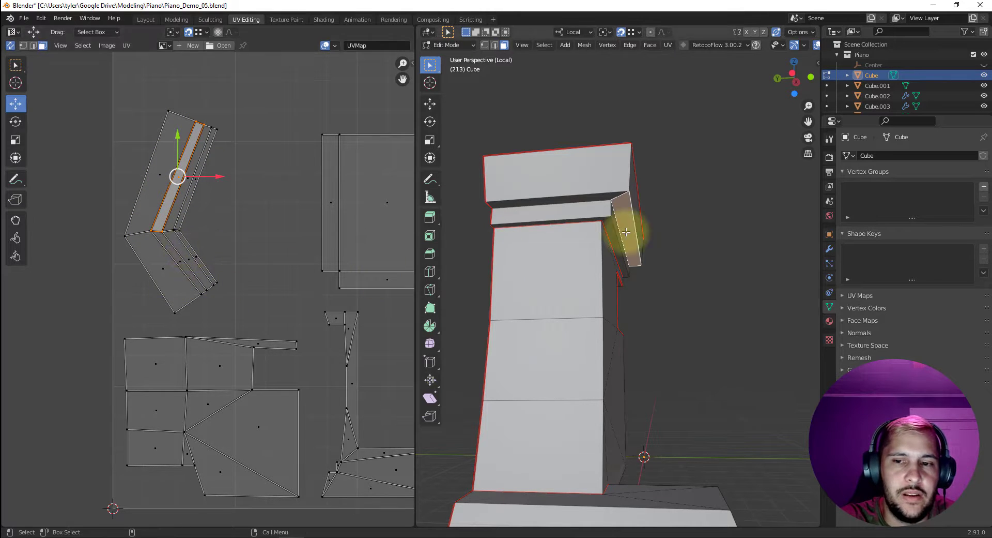
- Mark the edges running down the cornice's corner, across all its trim strips, as a seam
{"action": "middle_click_drag", "start_coordinate": [698, 235], "coordinate": [640, 228]}
{"action": "key", "text": "2"}
{"action": "left_click", "coordinate": [566, 220], "text": "alt"}
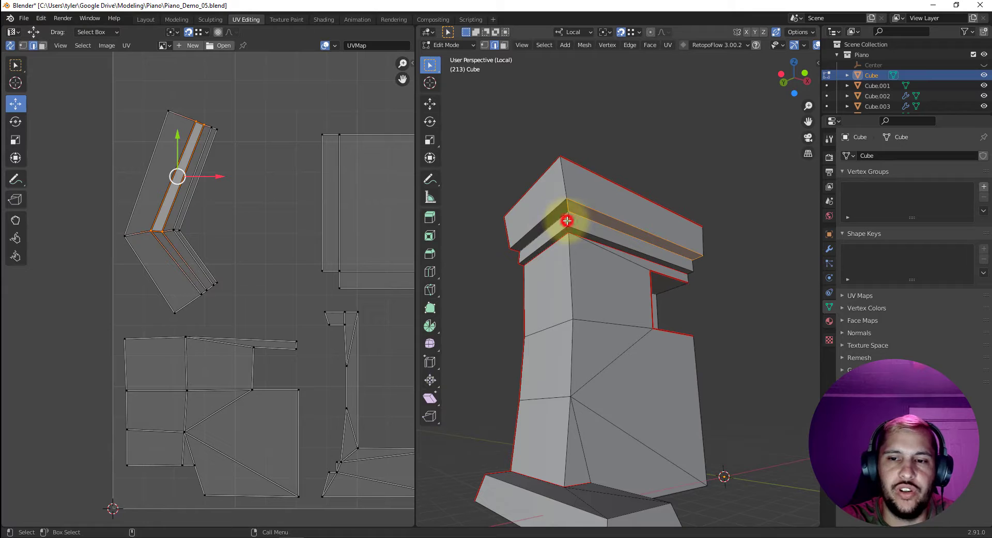
{"action": "right_click", "coordinate": [567, 217]}
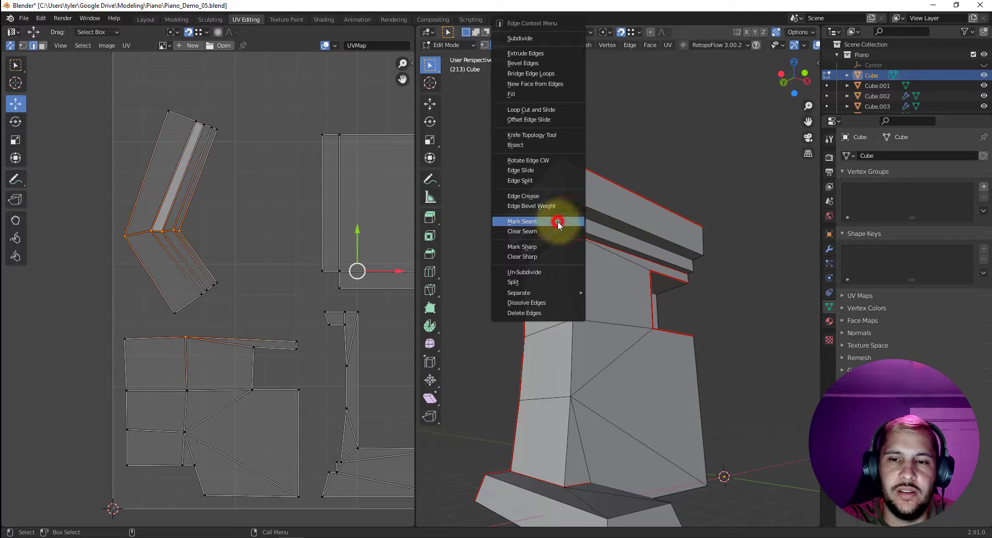
{"action": "left_click", "coordinate": [557, 221]}
- Unwrap all faces of the piano body again with the corner seam and check the cornice's side strips
{"action": "key", "text": "a"}
{"action": "right_click", "coordinate": [246, 223]}
{"action": "left_click", "coordinate": [246, 224]}
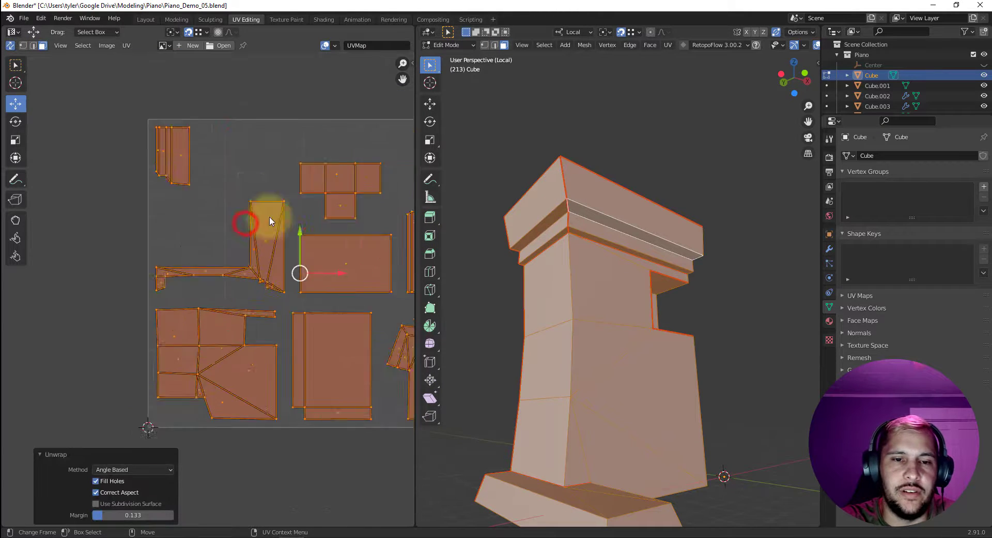
{"action": "scroll", "coordinate": [270, 221], "scroll_direction": "down", "scroll_amount": 3}
{"action": "scroll", "coordinate": [295, 226], "scroll_direction": "up", "scroll_amount": 5}
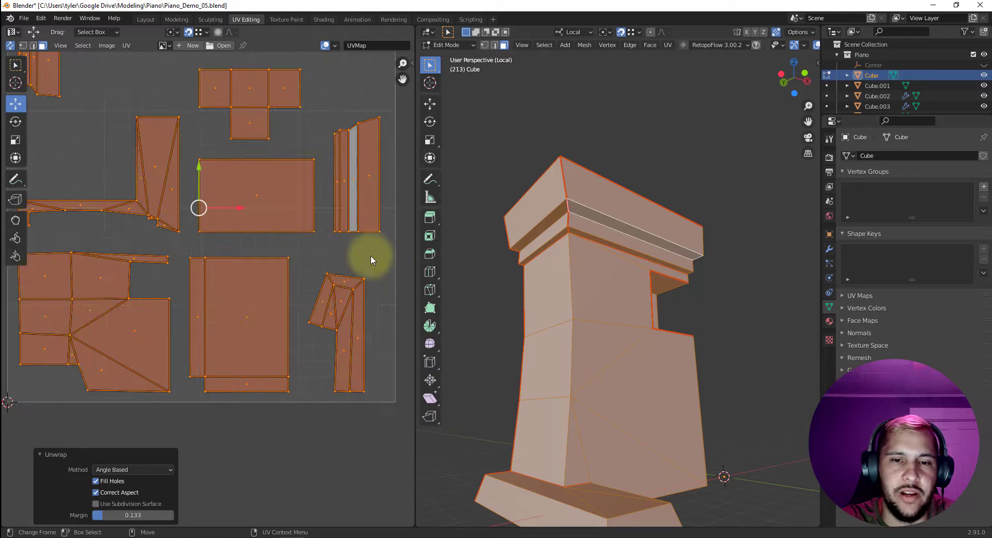
{"action": "scroll", "coordinate": [321, 232], "scroll_direction": "down", "scroll_amount": 3}
{"action": "left_click", "coordinate": [309, 235]}
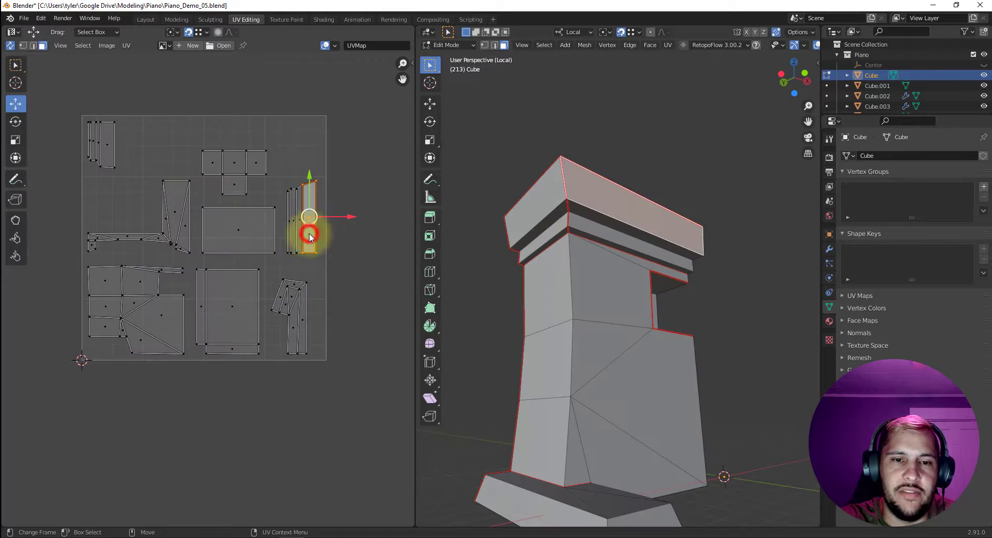
{"action": "left_click", "coordinate": [339, 300]}
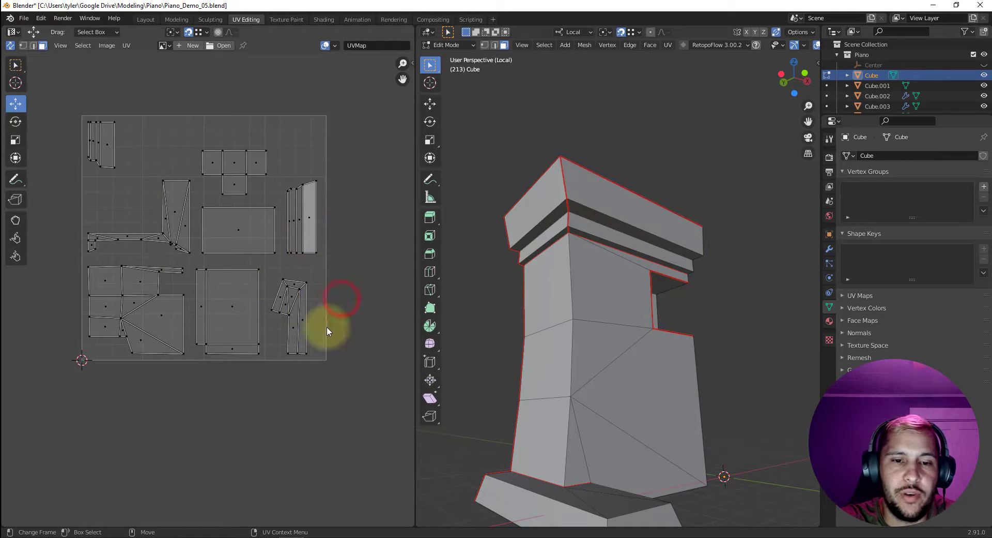
- Mark the two sloping corner edges at the end of the piano's foot as seams
{"action": "key", "text": "2"}
{"action": "middle_click_drag", "start_coordinate": [559, 378], "coordinate": [610, 409]}
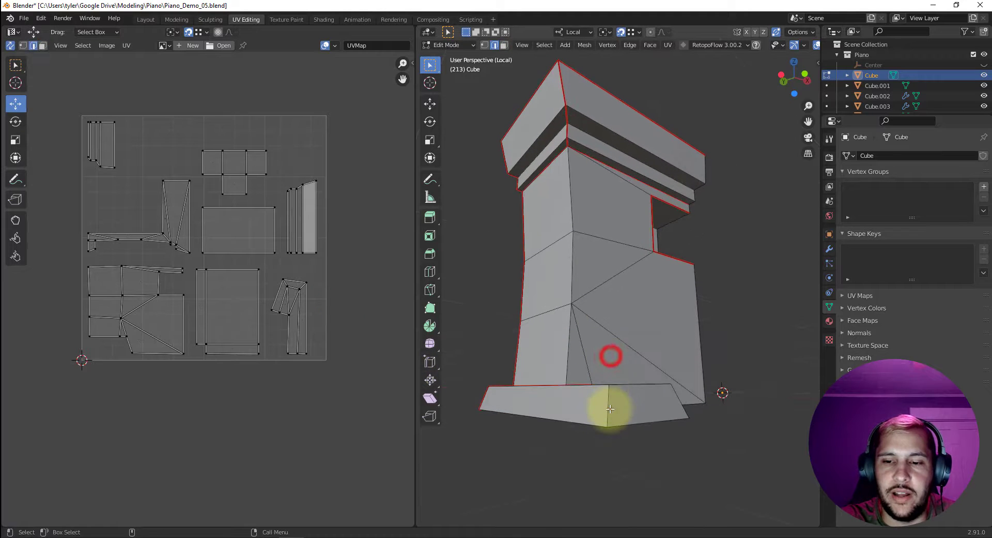
{"action": "left_click", "coordinate": [339, 318]}
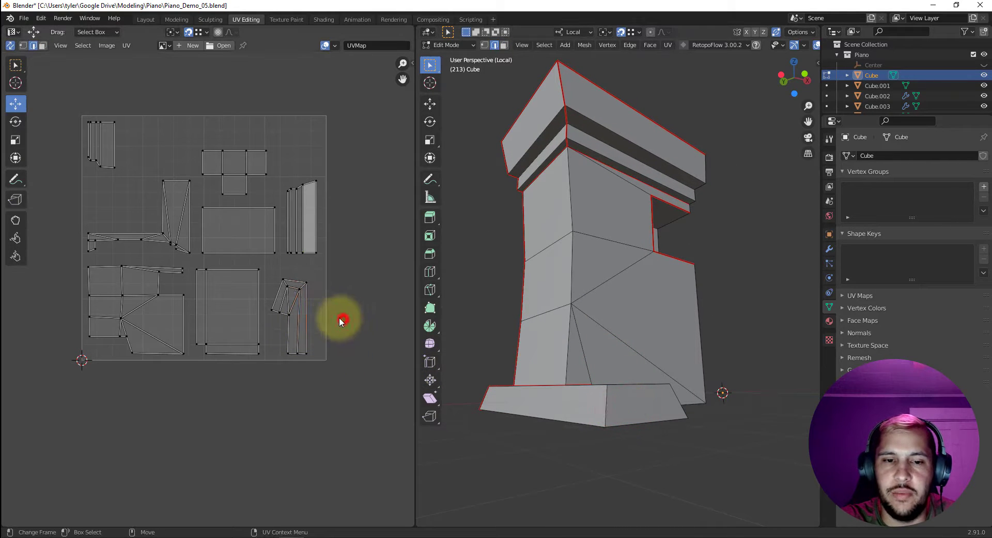
{"action": "scroll", "coordinate": [282, 292], "scroll_direction": "up", "scroll_amount": 2}
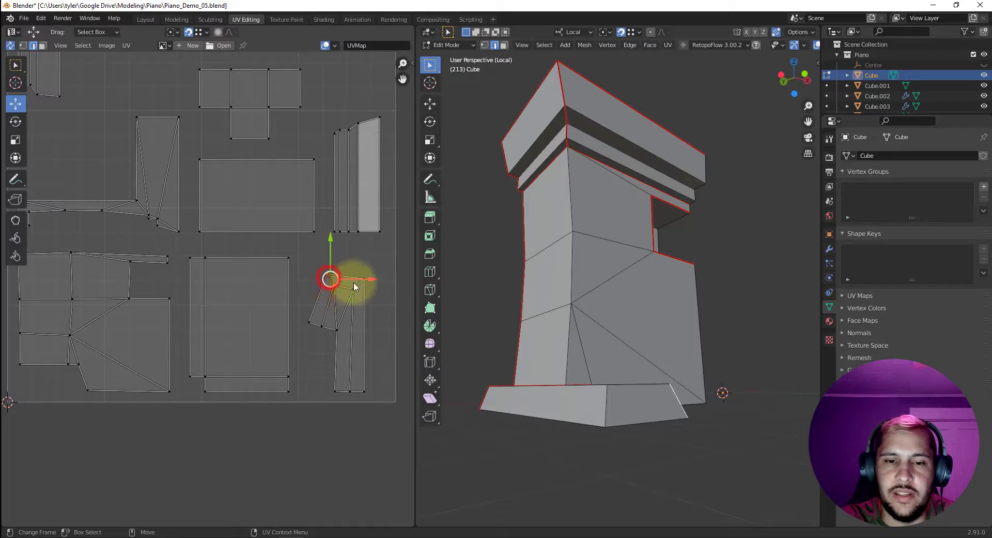
{"action": "left_click", "coordinate": [622, 393]}
{"action": "middle_click_drag", "start_coordinate": [623, 393], "coordinate": [547, 345]}
{"action": "left_click", "coordinate": [547, 345], "text": "shift"}
{"action": "middle_click_drag", "start_coordinate": [618, 343], "coordinate": [532, 336]}
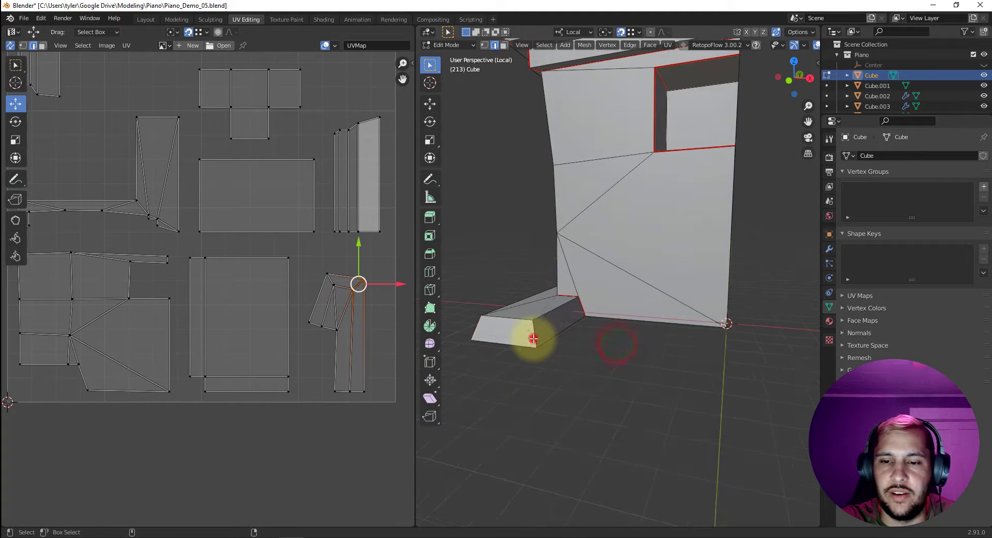
{"action": "right_click", "coordinate": [534, 338]}
{"action": "left_click", "coordinate": [534, 338]}
- Unwrap the whole piano body again with the foot's corner seams applied
{"action": "key", "text": "3"}
{"action": "key", "text": "a"}
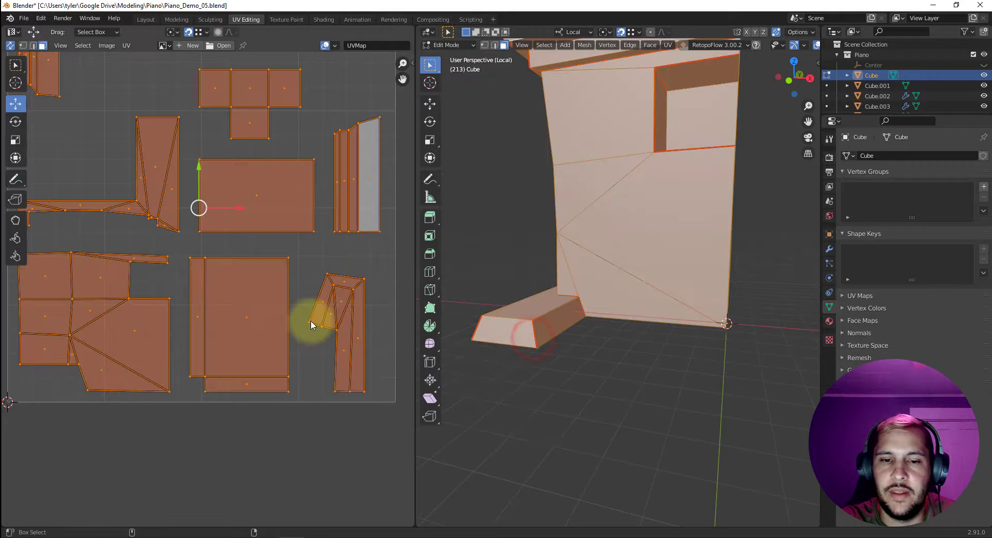
{"action": "right_click", "coordinate": [310, 320]}
{"action": "left_click", "coordinate": [305, 320]}
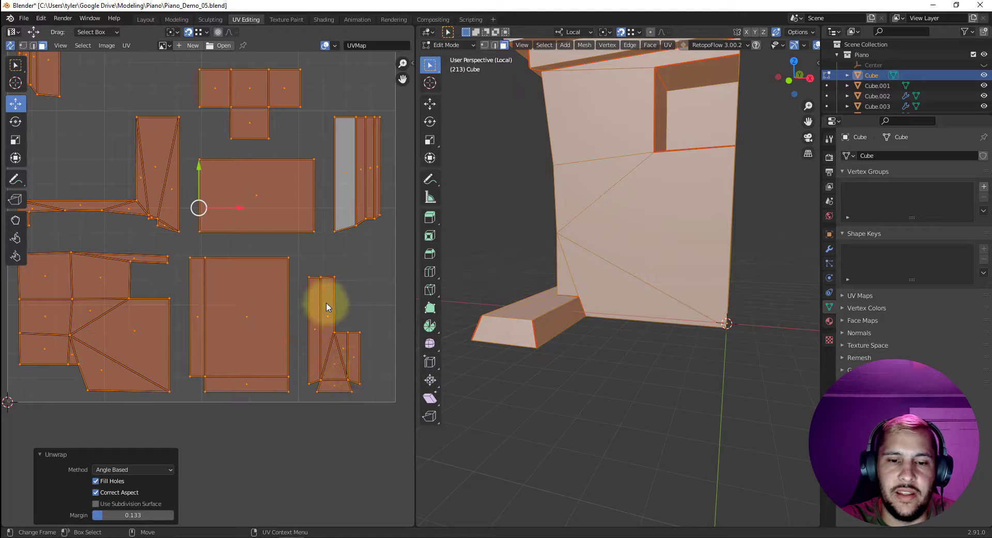
- Examine how the strips of the foot's UV island correspond to its side, end and top faces
{"action": "left_click", "coordinate": [313, 299]}
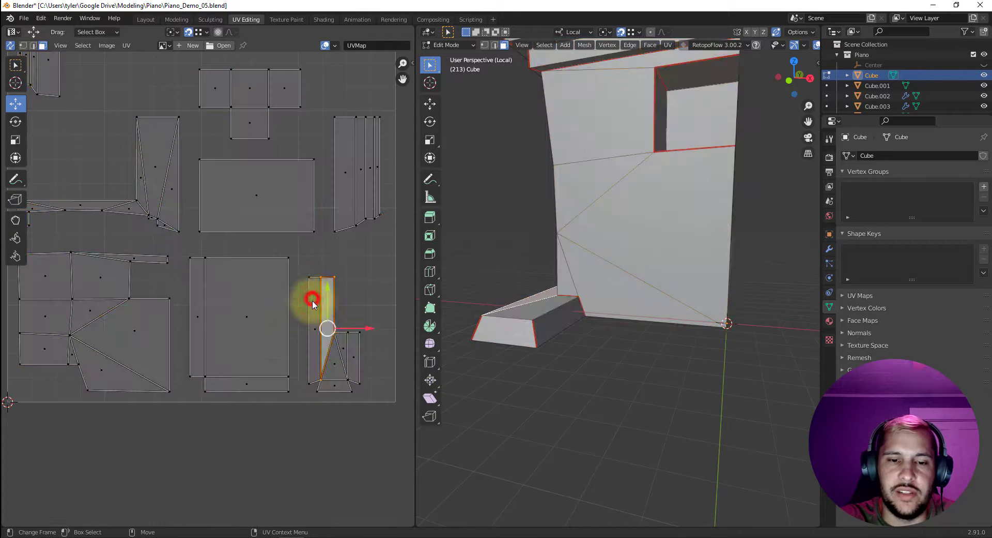
{"action": "left_click", "coordinate": [315, 357]}
{"action": "left_click", "coordinate": [315, 329]}
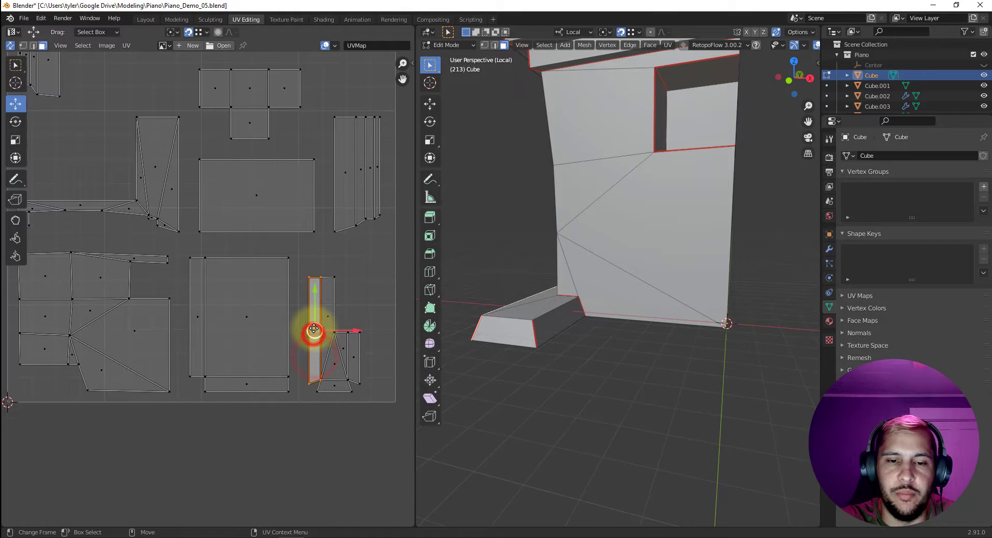
{"action": "left_click", "coordinate": [331, 385], "text": "shift"}
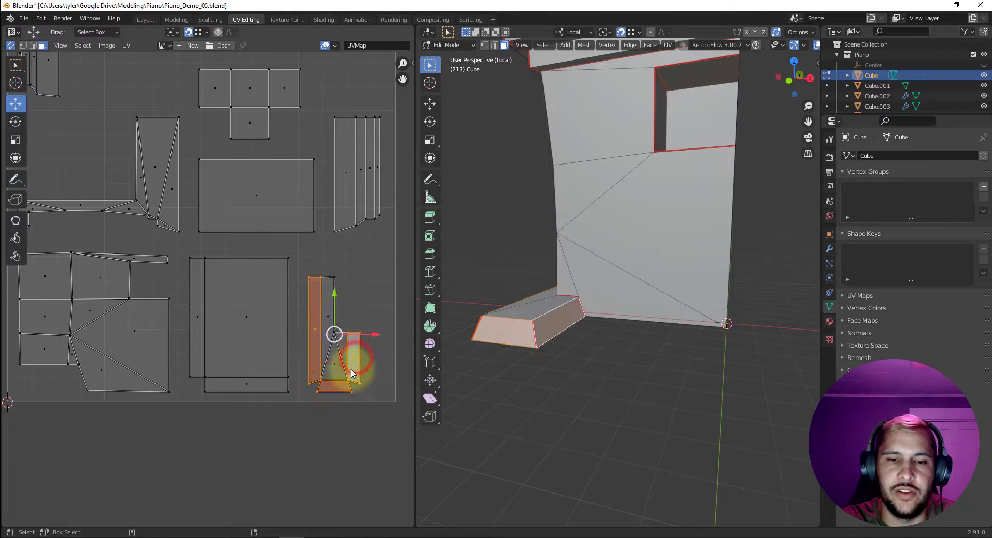
{"action": "left_click", "coordinate": [327, 313]}
{"action": "left_click", "coordinate": [332, 357]}
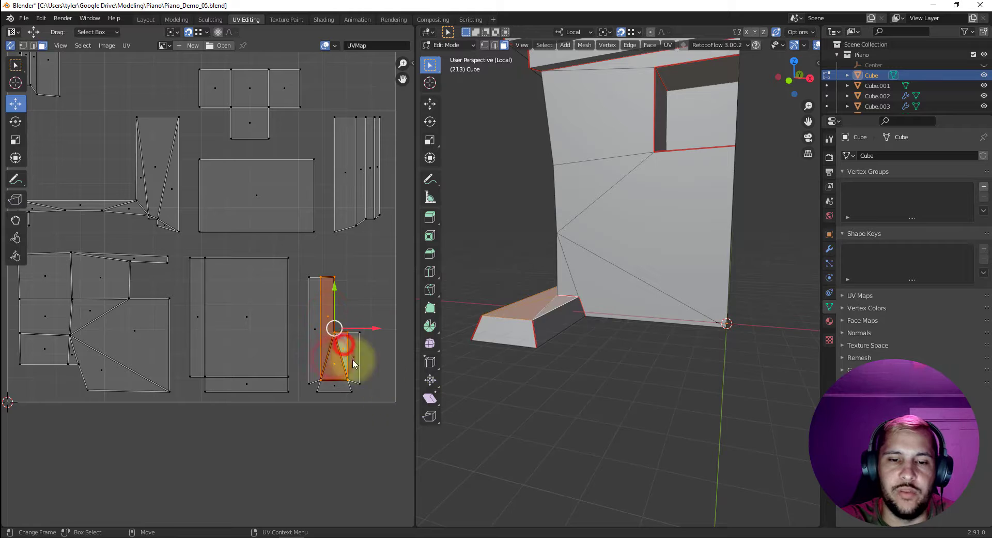
{"action": "left_click", "coordinate": [384, 355]}
{"action": "scroll", "coordinate": [362, 343], "scroll_direction": "down", "scroll_amount": 1}
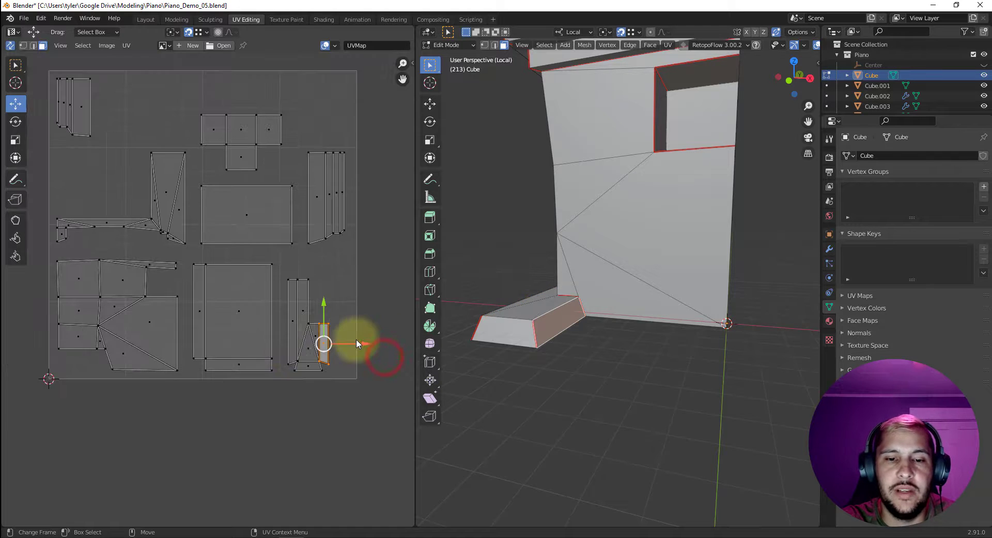
- Leave Local View and Edit Mode, then hide the piano's main body to expose the remaining parts
{"action": "scroll", "coordinate": [620, 214], "scroll_direction": "down", "scroll_amount": 4}
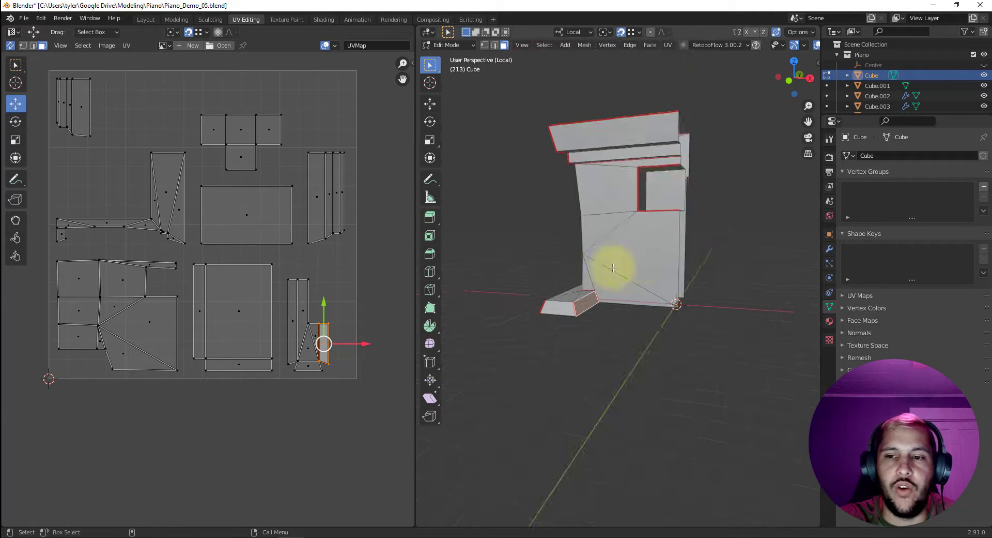
{"action": "middle_click_drag", "start_coordinate": [605, 272], "coordinate": [572, 281]}
{"action": "key", "text": "KP_Divide"}
{"action": "key", "text": "Tab"}
{"action": "scroll", "coordinate": [577, 239], "scroll_direction": "up", "scroll_amount": 3}
{"action": "middle_click_drag", "start_coordinate": [582, 218], "coordinate": [587, 284], "text": "shift"}
{"action": "key", "text": "h"}
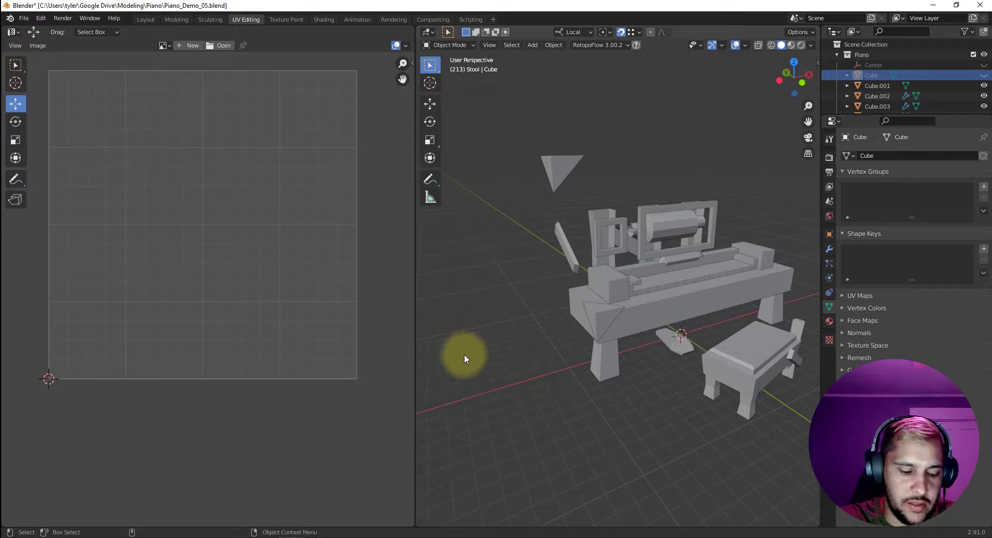
- Select the long rail in front of the piano keys and enter Edit Mode on it
{"action": "middle_click_drag", "start_coordinate": [544, 349], "coordinate": [543, 292]}
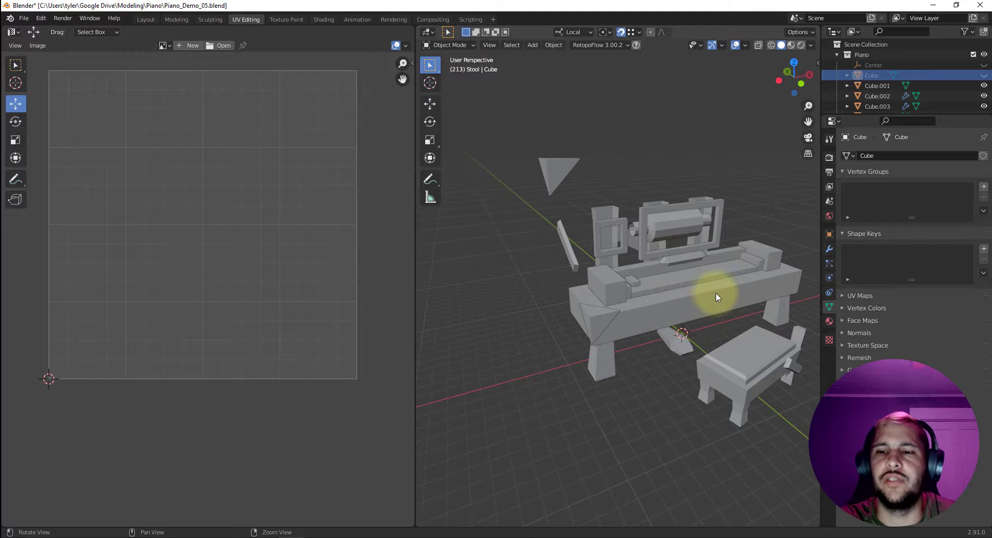
{"action": "middle_click_drag", "start_coordinate": [713, 292], "coordinate": [649, 302]}
{"action": "left_click", "coordinate": [650, 302]}
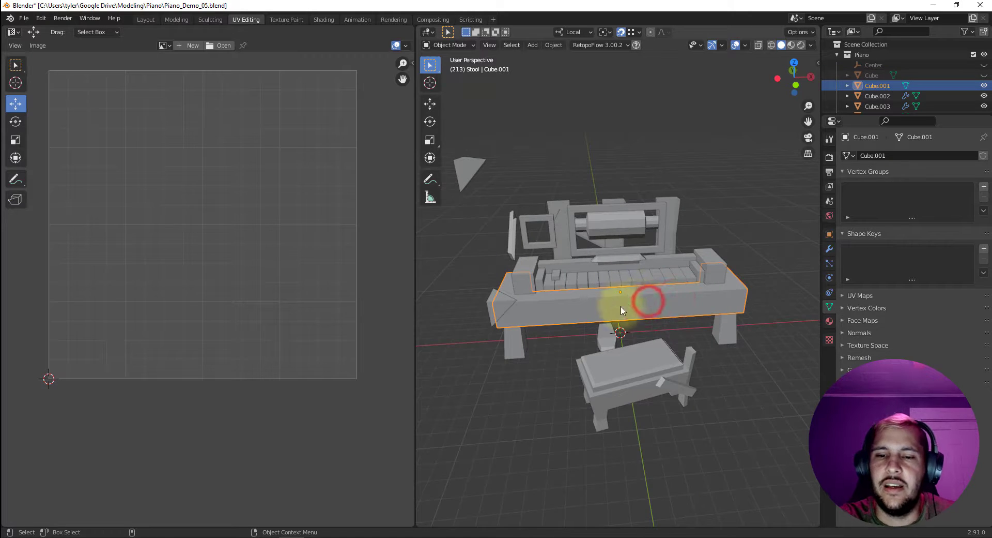
{"action": "key", "text": "Tab"}
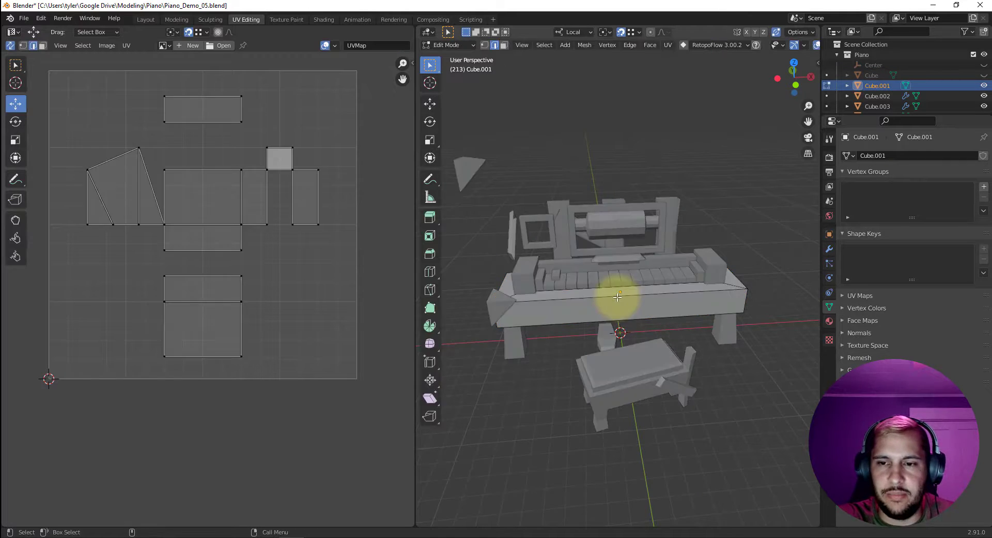
- Add a single loop cut through the middle of the front rail and return to the select tool
{"action": "key", "text": "alt+c"}
{"action": "left_click_drag", "start_coordinate": [627, 300], "coordinate": [639, 301]}
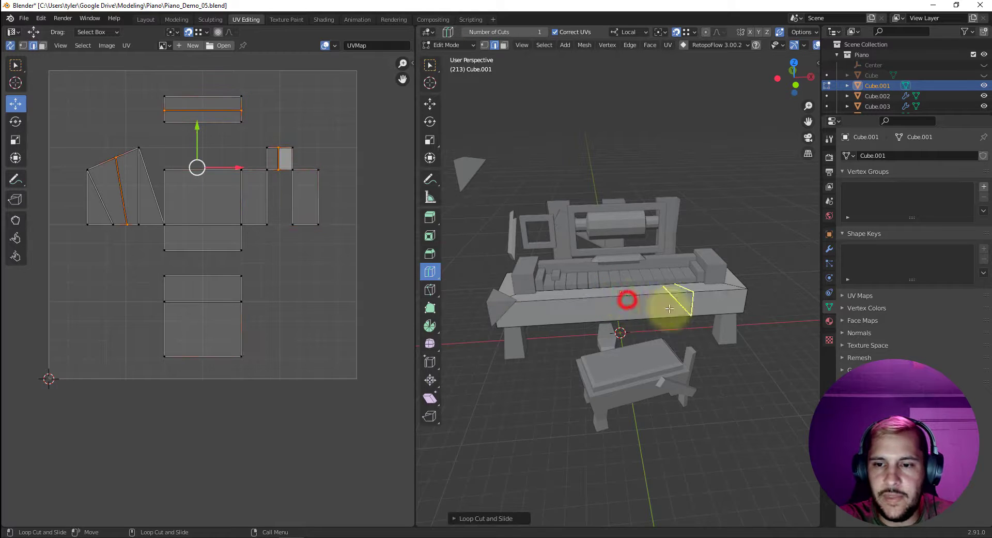
{"action": "right_click", "coordinate": [672, 307]}
{"action": "left_click", "coordinate": [628, 305]}
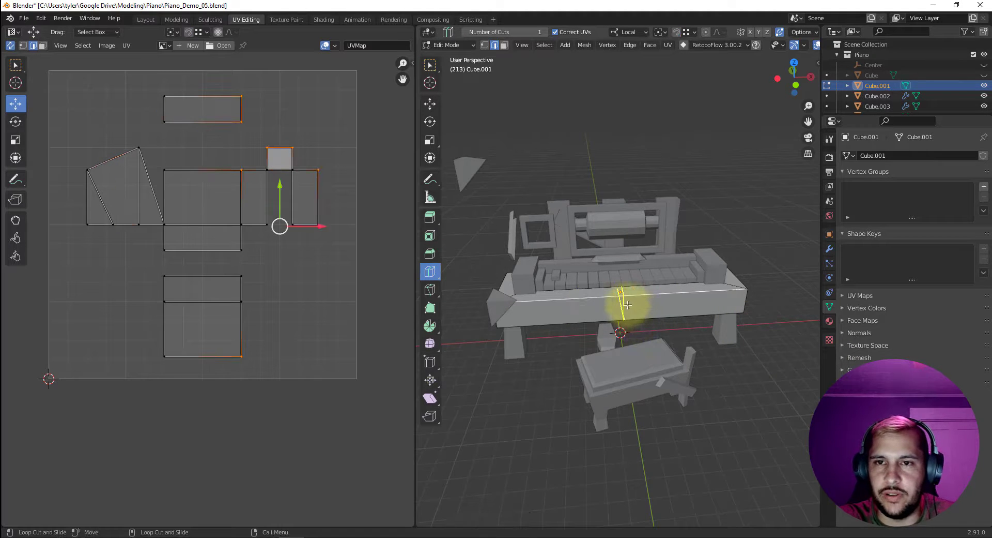
{"action": "left_click", "coordinate": [628, 305]}
{"action": "key", "text": "w"}
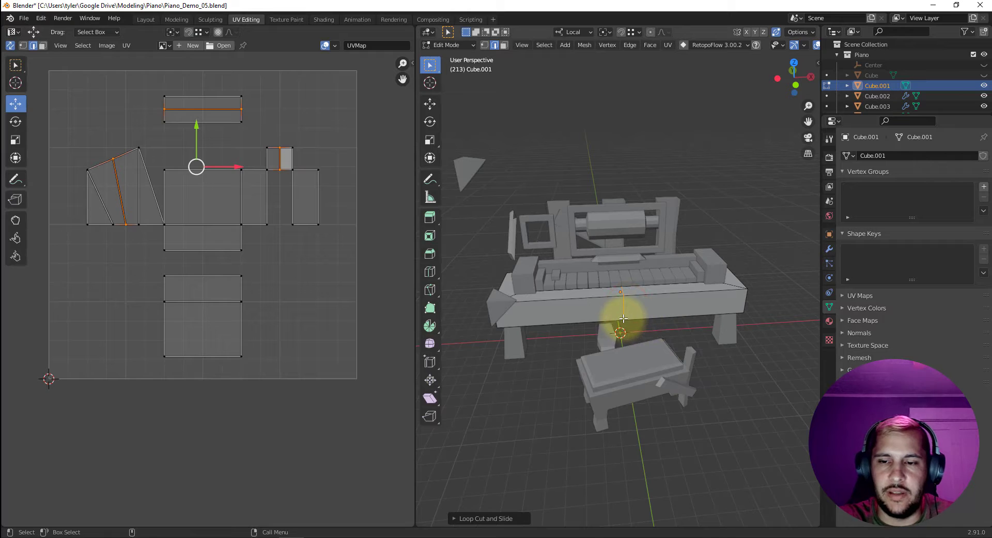
- Isolate the rail in Local View and delete all its faces on one side of the centre cut
{"action": "key", "text": "3"}
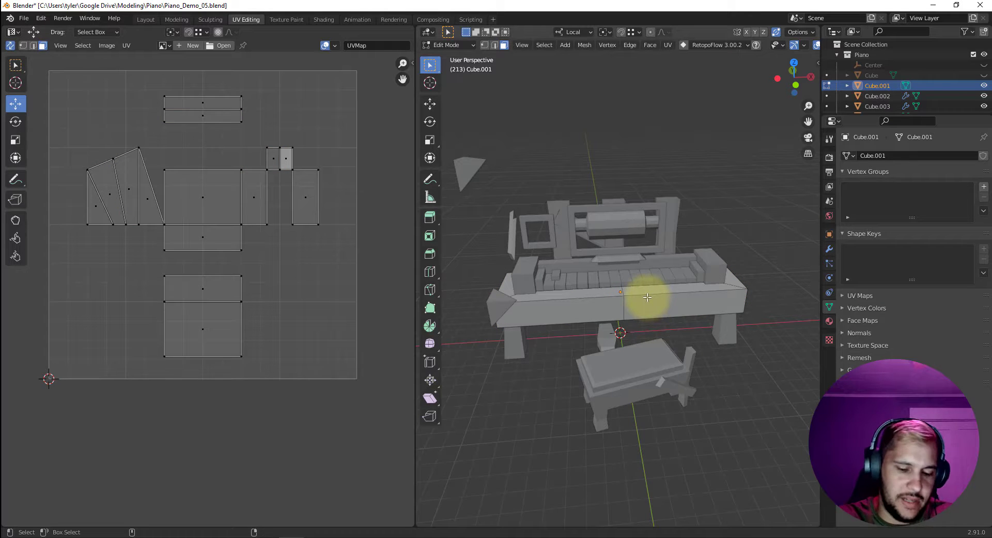
{"action": "key", "text": "KP_Divide"}
{"action": "left_click", "coordinate": [651, 286]}
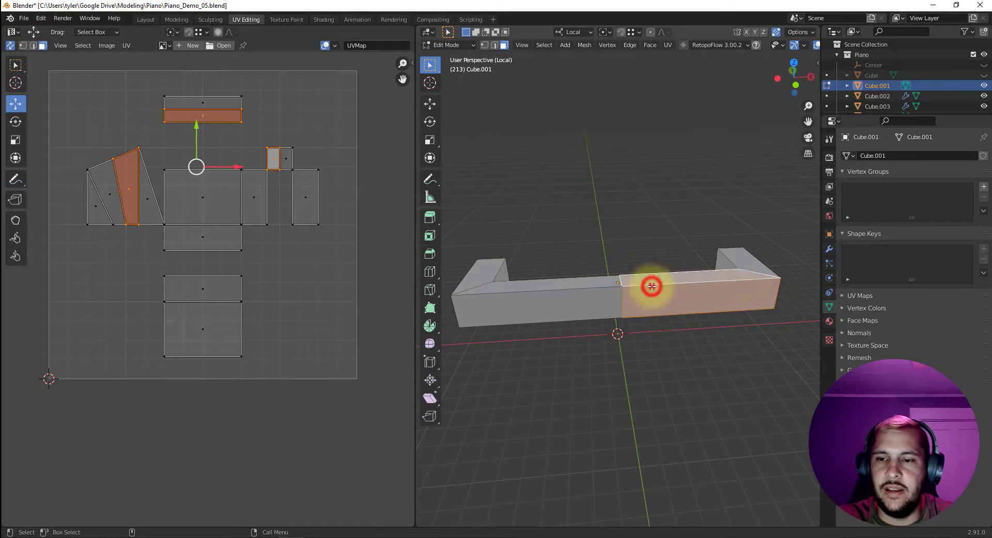
{"action": "key", "text": "x"}
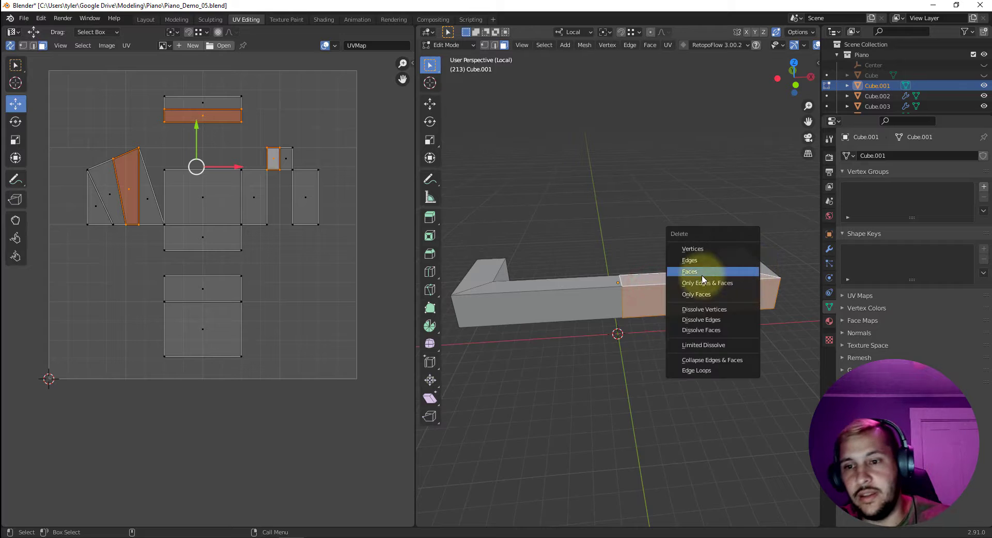
{"action": "left_click", "coordinate": [703, 279]}
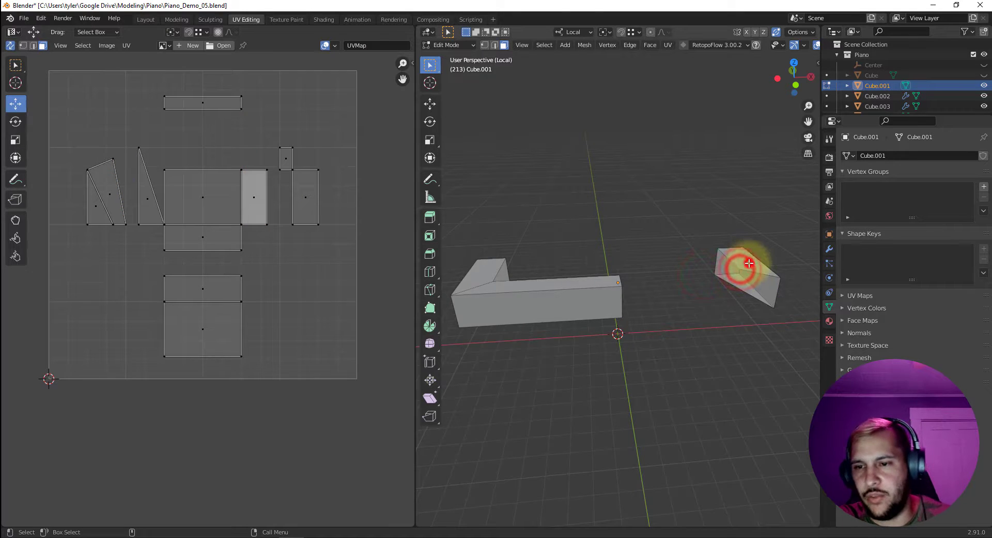
{"action": "left_click", "coordinate": [750, 263]}
{"action": "key", "text": "x"}
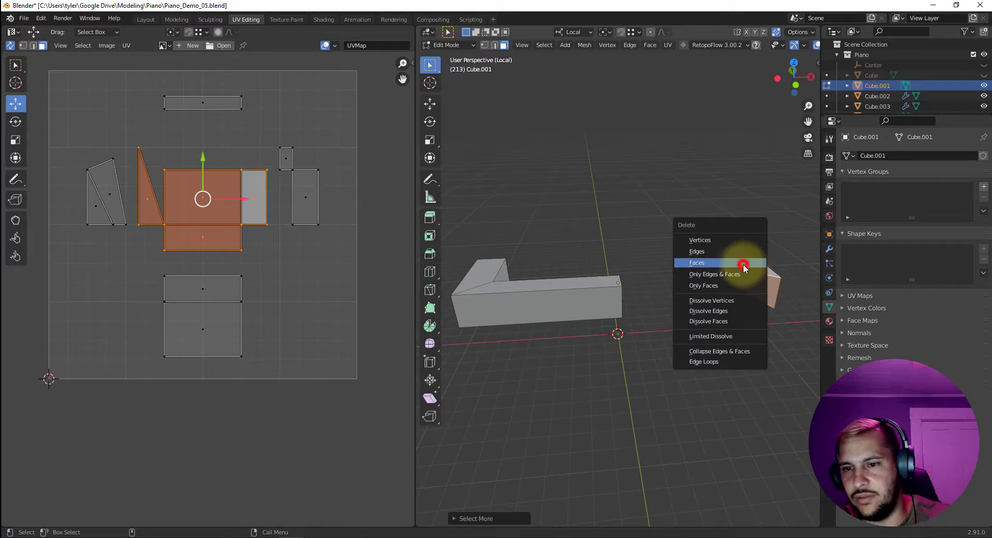
{"action": "left_click", "coordinate": [744, 264]}
- Mark the long edge loops around the front and end of the remaining half rail as seams
{"action": "key", "text": "2"}
{"action": "middle_click_drag", "start_coordinate": [523, 304], "coordinate": [589, 349]}
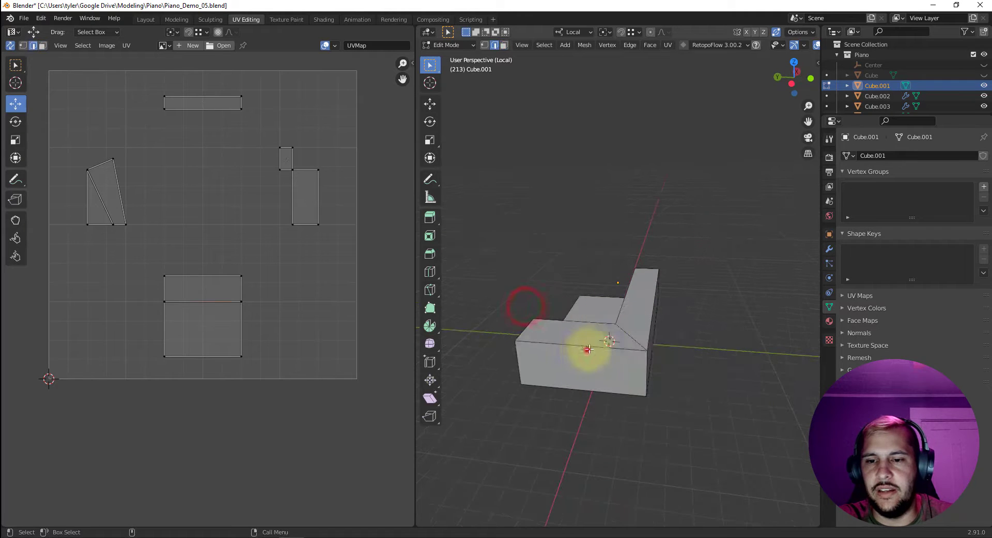
{"action": "left_click", "coordinate": [588, 349], "text": "alt"}
{"action": "middle_click_drag", "start_coordinate": [657, 318], "coordinate": [624, 249]}
{"action": "left_click", "coordinate": [624, 249], "text": "alt+shift"}
{"action": "middle_click_drag", "start_coordinate": [533, 200], "coordinate": [568, 287]}
{"action": "right_click", "coordinate": [568, 287]}
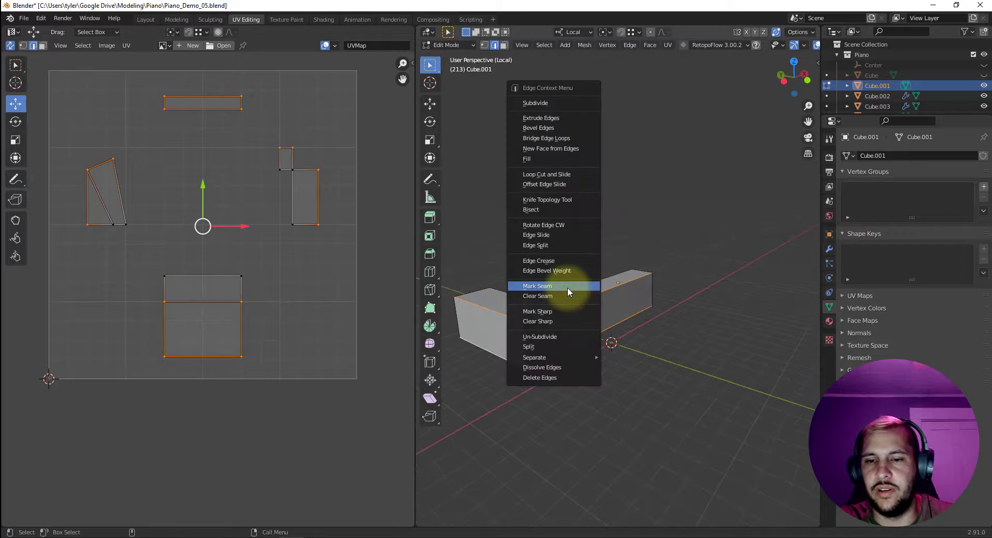
{"action": "left_click", "coordinate": [567, 287]}
- Unwrap all faces of the half rail
{"action": "key", "text": "3"}
{"action": "key", "text": "a"}
{"action": "right_click", "coordinate": [234, 275]}
{"action": "left_click", "coordinate": [234, 277]}
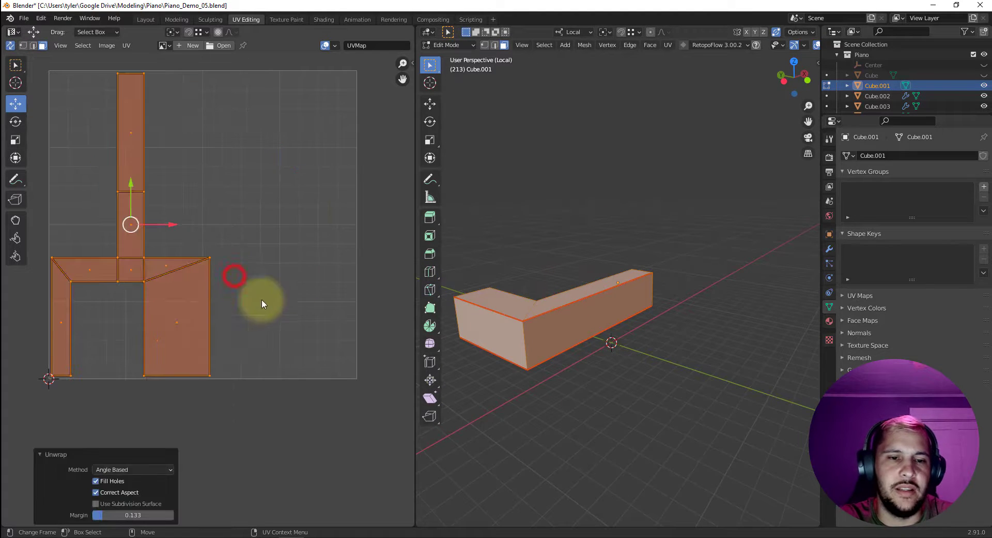
- Mark the upper and lower short edges of the rail arm's small end face as seams
{"action": "middle_click_drag", "start_coordinate": [574, 329], "coordinate": [693, 289]}
{"action": "key", "text": "2"}
{"action": "left_click", "coordinate": [748, 313]}
{"action": "left_click", "coordinate": [741, 263], "text": "shift"}
{"action": "right_click", "coordinate": [675, 290]}
{"action": "left_click", "coordinate": [675, 290]}
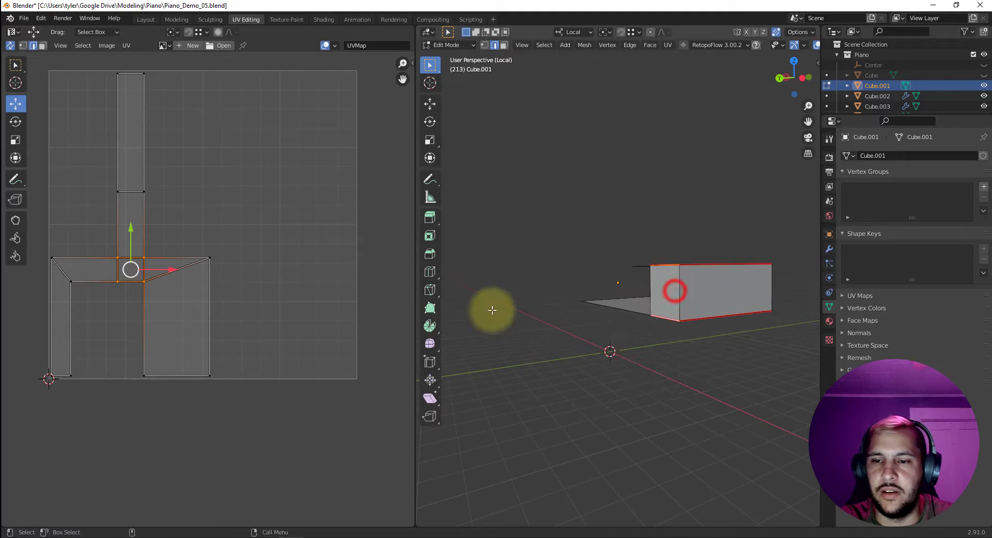
- Save the file, then unwrap the whole half rail again with the added end seams and clear the selection
{"action": "key", "text": "a"}
{"action": "key", "text": "ctrl+s"}
{"action": "key", "text": "u"}
{"action": "left_click", "coordinate": [246, 291]}
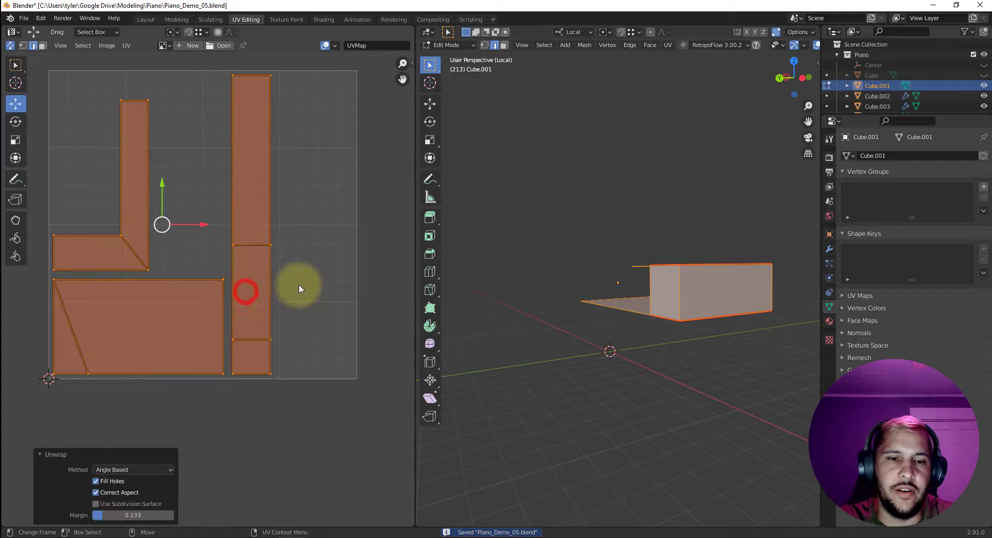
{"action": "left_click", "coordinate": [114, 306]}
{"action": "left_click", "coordinate": [112, 252]}
{"action": "key", "text": "3"}
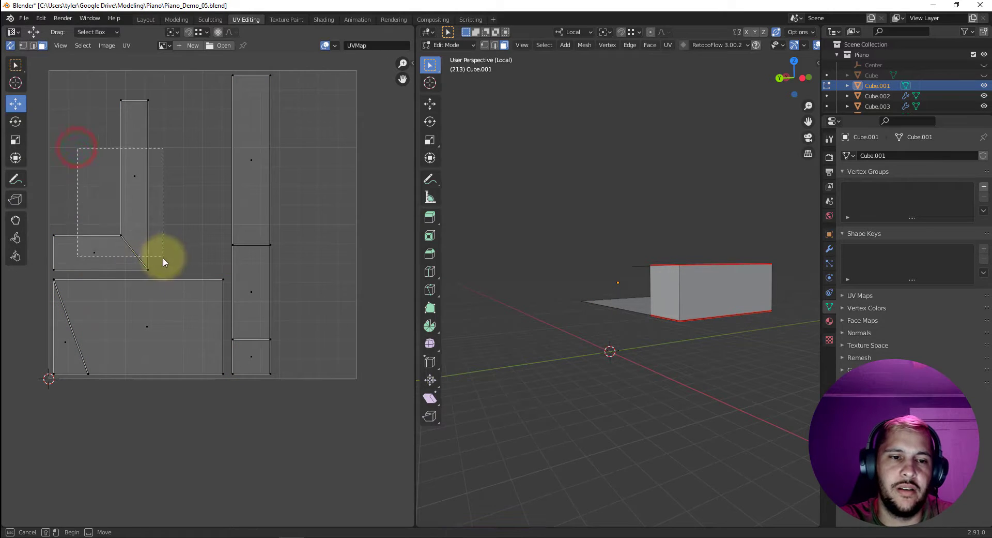
{"action": "left_click_drag", "start_coordinate": [163, 257], "coordinate": [163, 257]}
{"action": "left_click_drag", "start_coordinate": [244, 401], "coordinate": [244, 401]}
{"action": "left_click", "coordinate": [296, 411]}
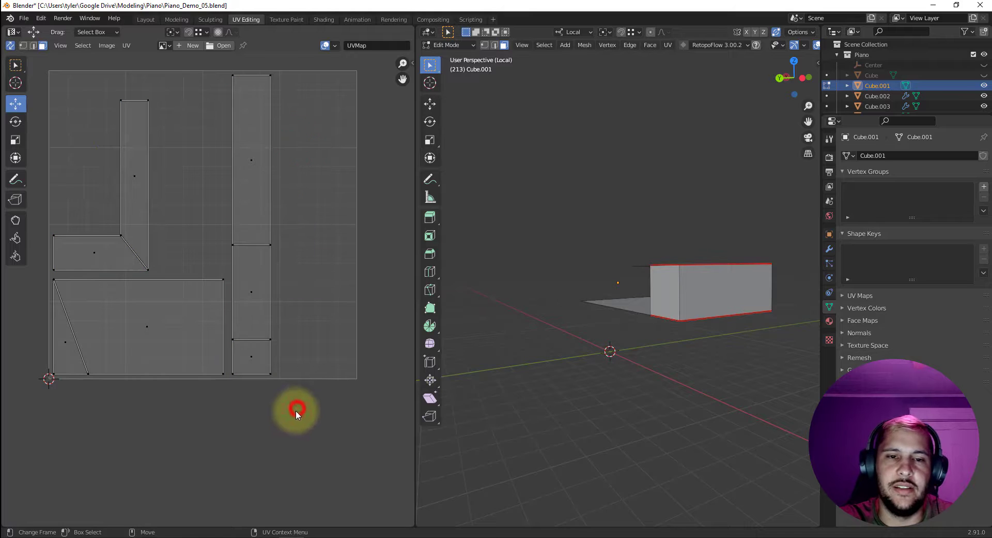
- Leave Local View and Edit Mode, then hide the half rail
{"action": "middle_click_drag", "start_coordinate": [740, 363], "coordinate": [535, 407]}
{"action": "key", "text": "slash"}
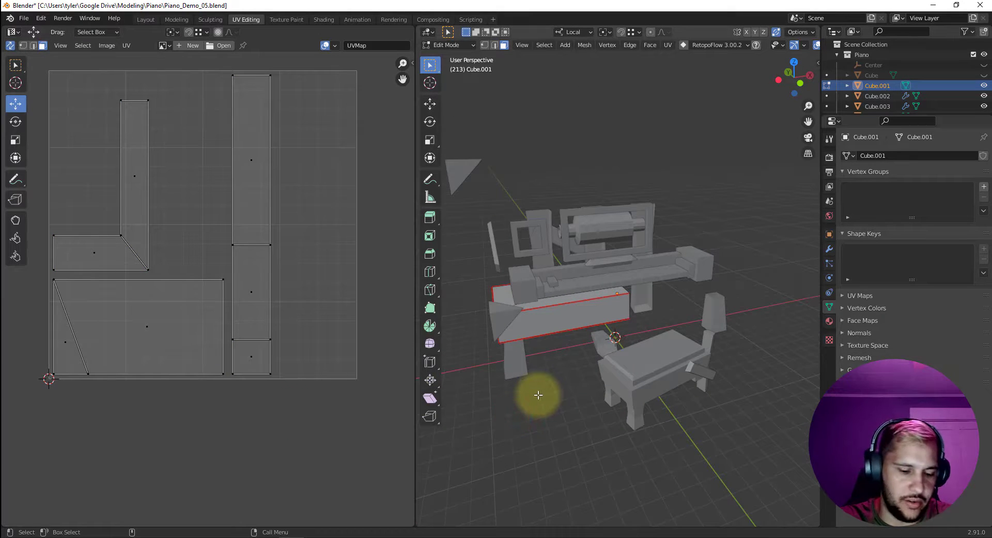
{"action": "key", "text": "Tab"}
{"action": "key", "text": "h"}
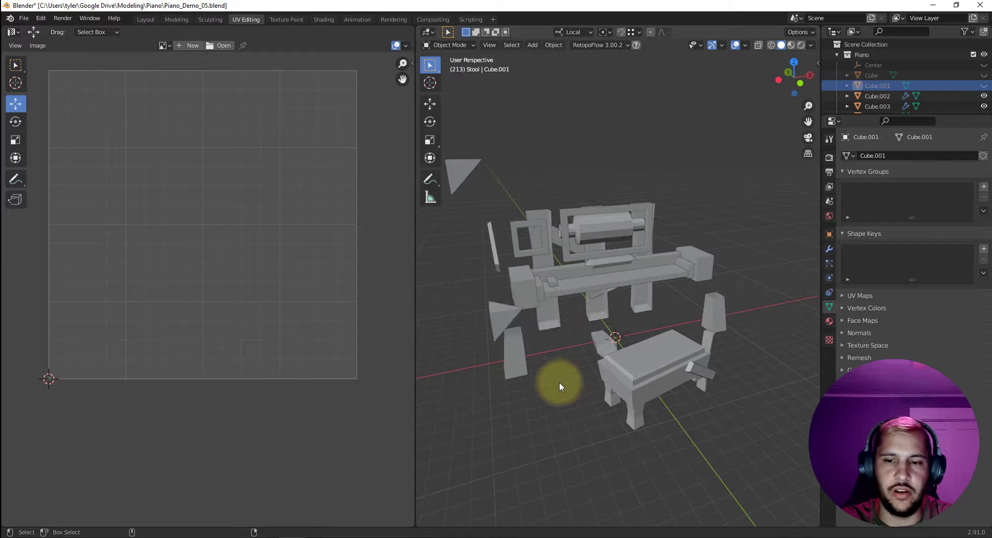
- Select the tapered front leg and remove its Mirror modifier
{"action": "middle_click_drag", "start_coordinate": [534, 409], "coordinate": [509, 357]}
{"action": "left_click", "coordinate": [505, 336]}
{"action": "left_click", "coordinate": [703, 253], "text": "shift"}
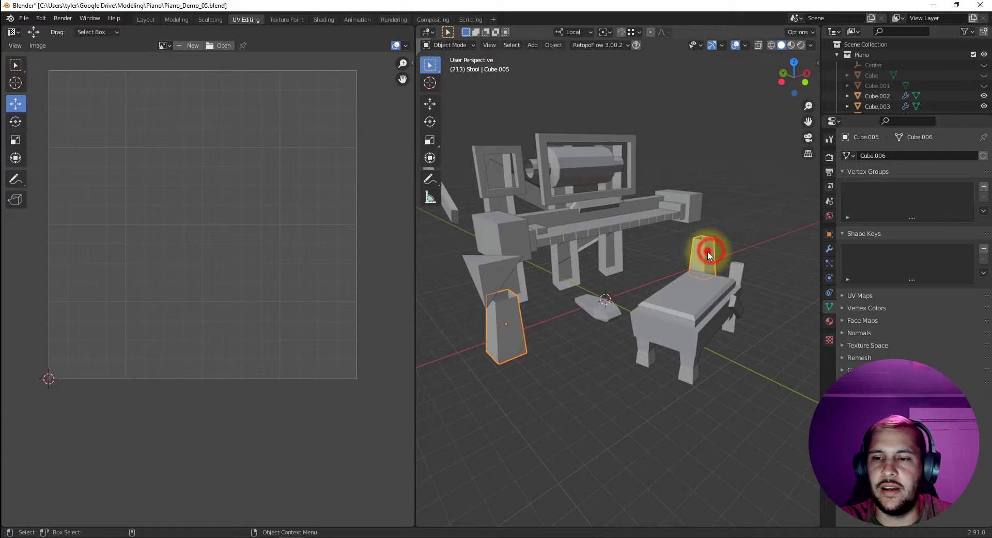
{"action": "left_click", "coordinate": [830, 249]}
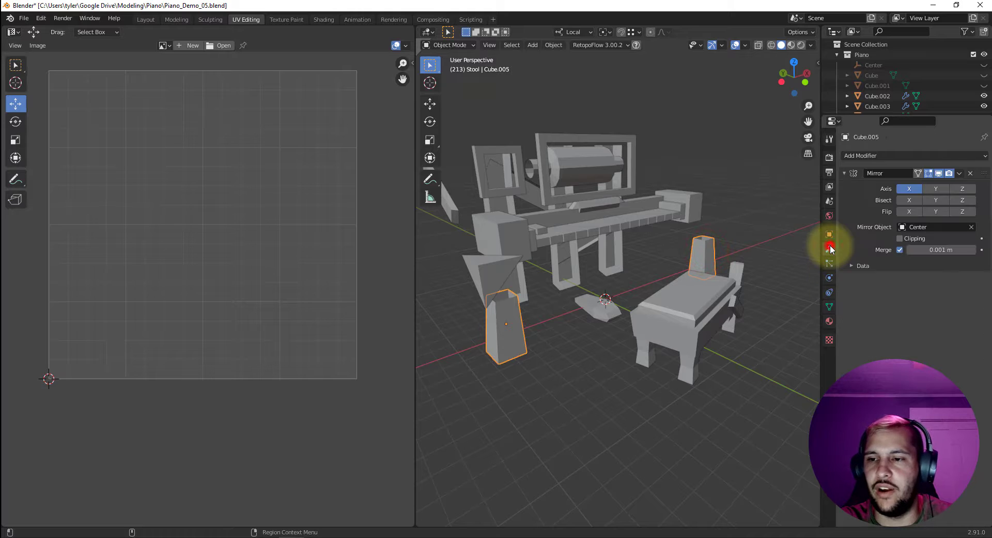
{"action": "left_click", "coordinate": [971, 174]}
- Enter Edit Mode on the tapered leg and mark one of its vertical corner edges as a seam
{"action": "middle_click_drag", "start_coordinate": [529, 338], "coordinate": [692, 337]}
{"action": "key", "text": "Tab"}
{"action": "left_click", "coordinate": [693, 331]}
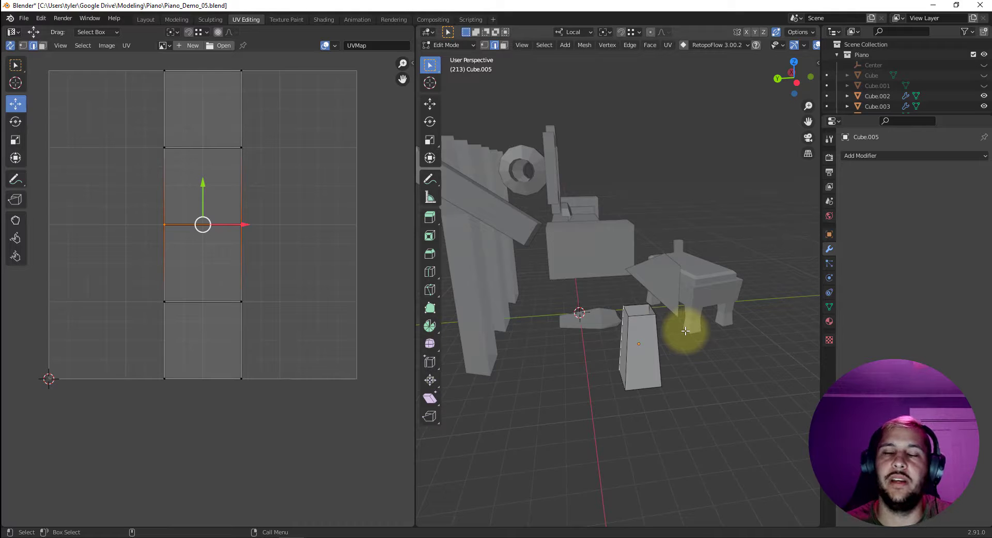
{"action": "middle_click_drag", "start_coordinate": [677, 365], "coordinate": [589, 308]}
{"action": "left_click", "coordinate": [482, 308]}
{"action": "middle_click_drag", "start_coordinate": [593, 320], "coordinate": [729, 319]}
{"action": "left_click_drag", "start_coordinate": [741, 331], "coordinate": [702, 343], "text": "alt"}
{"action": "right_click", "coordinate": [736, 330]}
{"action": "left_click", "coordinate": [736, 330]}
- Unwrap all faces of the tapered leg, then leave Edit Mode and hide the leg
{"action": "key", "text": "a"}
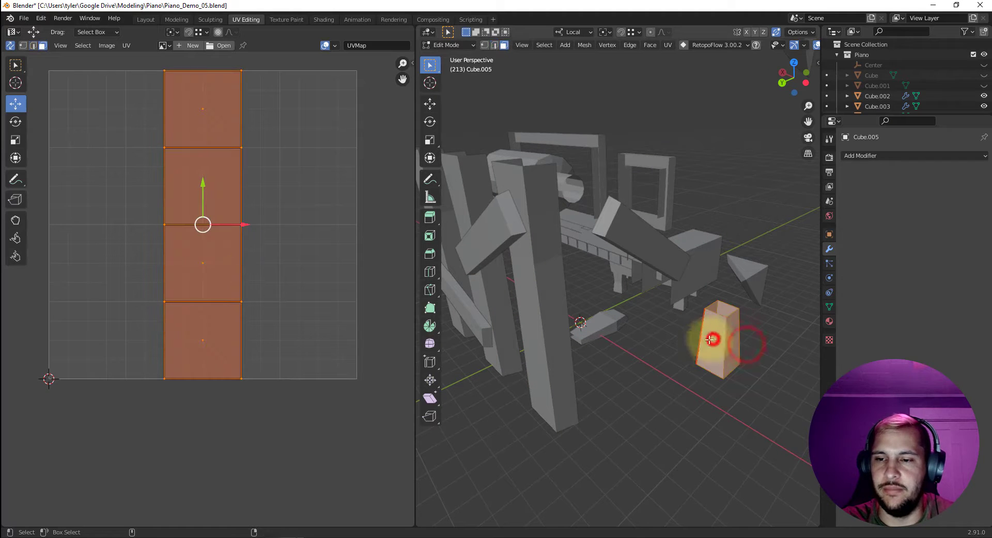
{"action": "key", "text": "u"}
{"action": "left_click", "coordinate": [224, 261]}
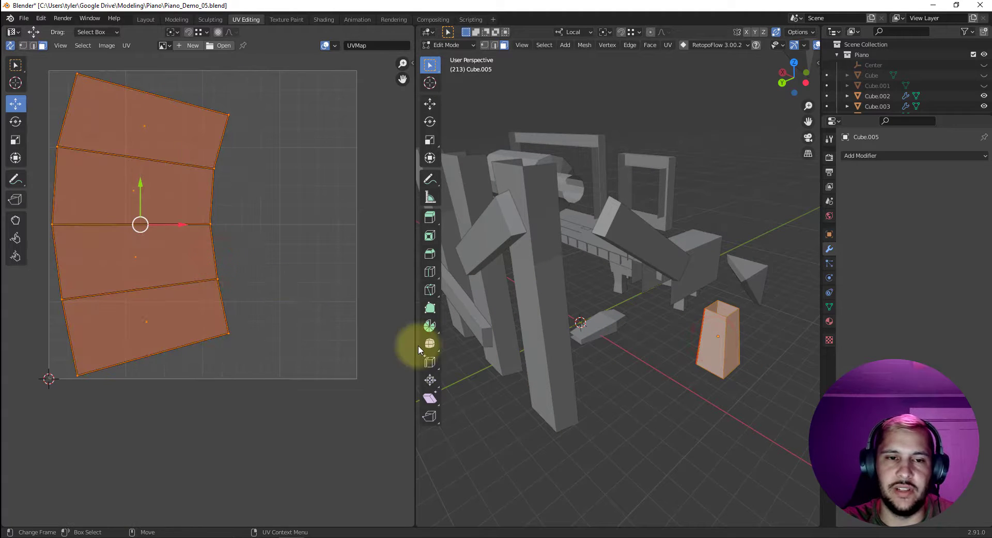
{"action": "left_click", "coordinate": [665, 406]}
{"action": "middle_click_drag", "start_coordinate": [726, 412], "coordinate": [664, 401]}
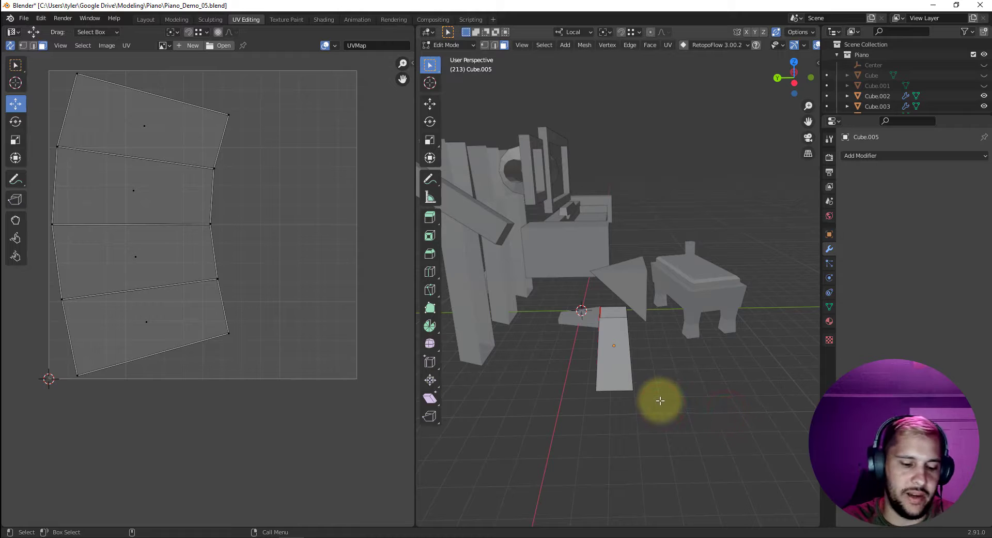
{"action": "key", "text": "Tab"}
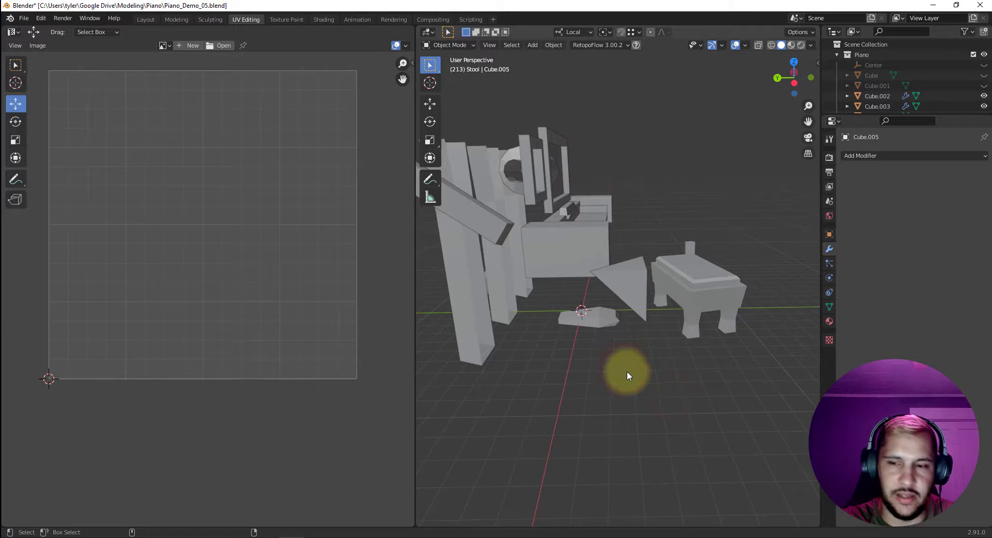
- Isolate the small pedal on the floor in Local View and enter Edit Mode on it
{"action": "middle_click_drag", "start_coordinate": [672, 380], "coordinate": [626, 361]}
{"action": "key", "text": "KP_Divide"}
{"action": "key", "text": "Tab"}
- Mark the long edges separating the pedal's two side faces from its upper and lower faces as seams
{"action": "middle_click_drag", "start_coordinate": [632, 300], "coordinate": [591, 268]}
{"action": "left_click", "coordinate": [590, 270]}
{"action": "left_click", "coordinate": [698, 270], "text": "shift"}
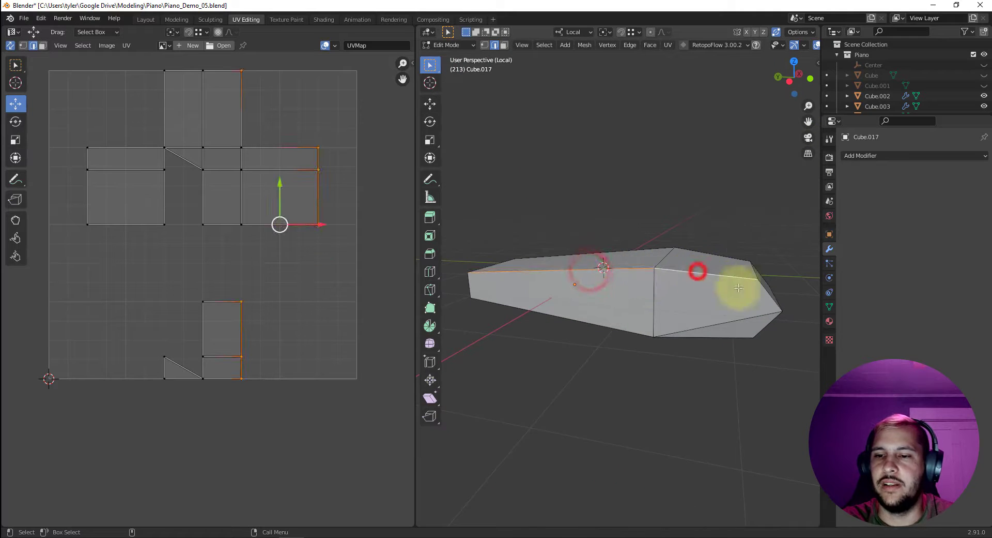
{"action": "middle_click_drag", "start_coordinate": [766, 294], "coordinate": [731, 277]}
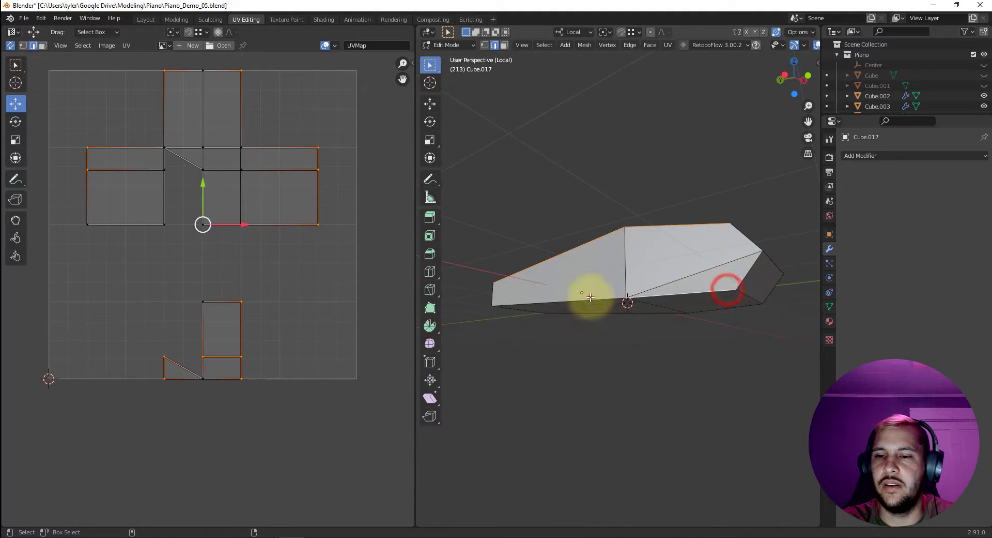
{"action": "middle_click_drag", "start_coordinate": [770, 280], "coordinate": [613, 274]}
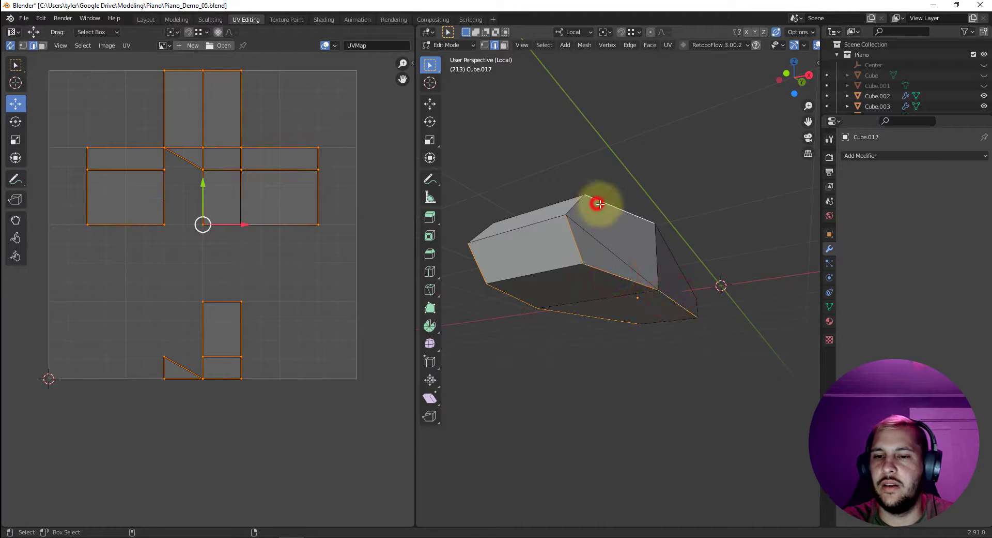
{"action": "left_click", "coordinate": [670, 236], "text": "shift"}
{"action": "middle_click_drag", "start_coordinate": [657, 248], "coordinate": [737, 277]}
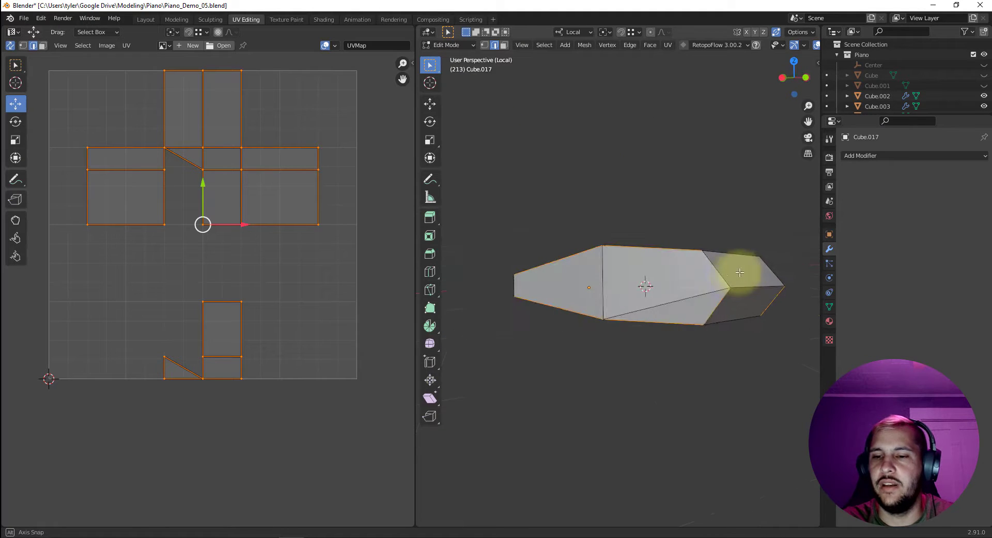
{"action": "right_click", "coordinate": [683, 288]}
{"action": "left_click", "coordinate": [697, 300]}
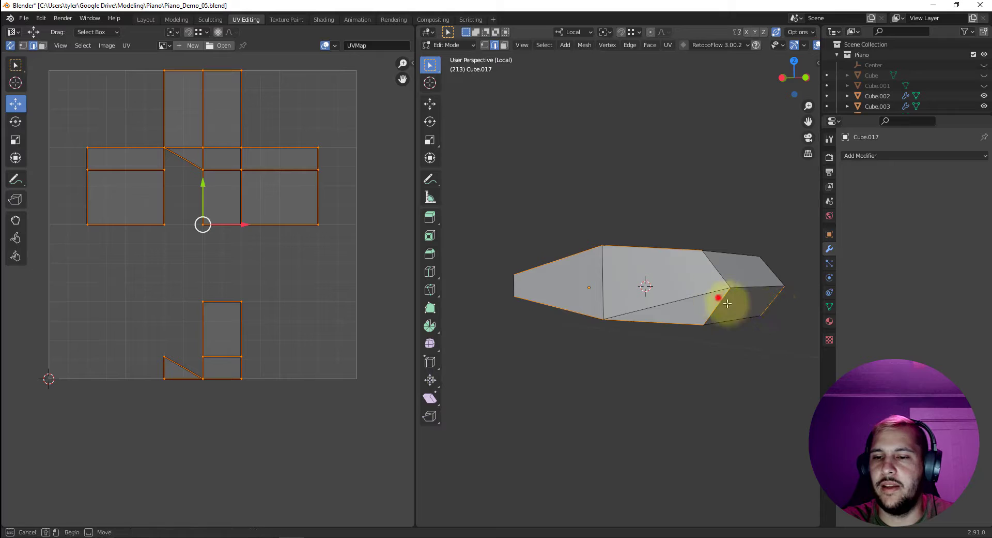
{"action": "left_click_drag", "start_coordinate": [767, 298], "coordinate": [791, 304]}
{"action": "right_click", "coordinate": [753, 300]}
{"action": "left_click", "coordinate": [731, 298]}
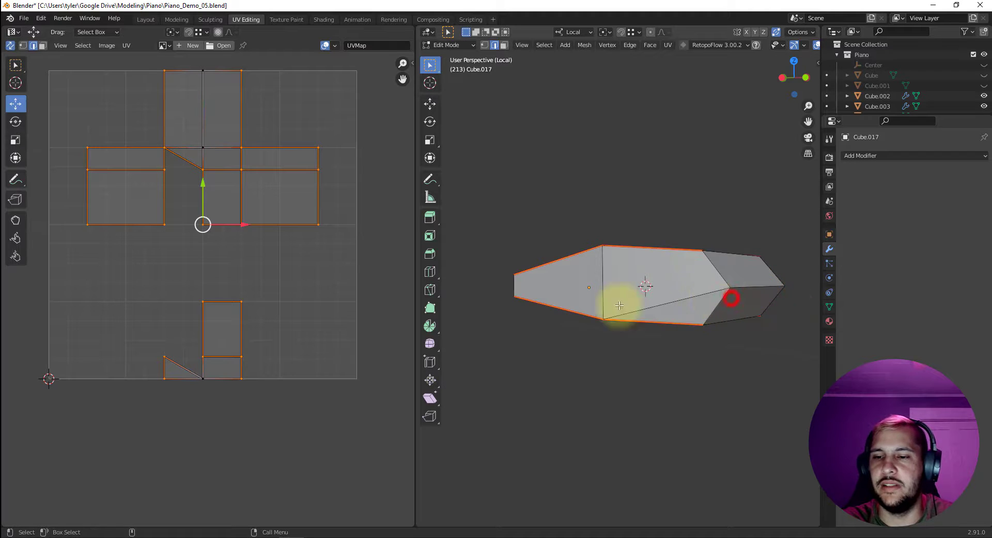
- Unwrap all faces of the pedal
{"action": "key", "text": "3"}
{"action": "key", "text": "a"}
{"action": "right_click", "coordinate": [255, 283]}
{"action": "left_click", "coordinate": [250, 280]}
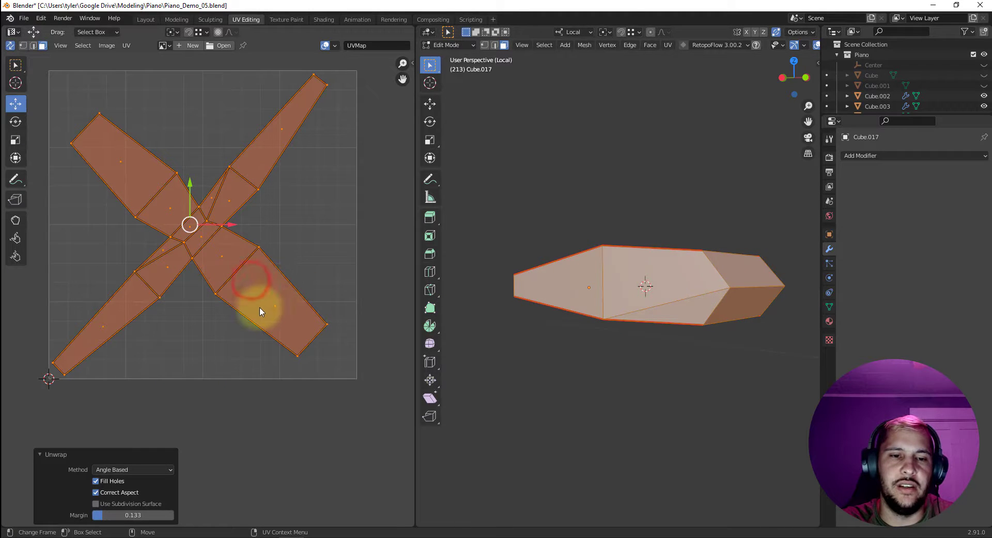
- Mark the bent edges on both sides of the pedal's angled end as seams
{"action": "key", "text": "2"}
{"action": "middle_click_drag", "start_coordinate": [744, 301], "coordinate": [724, 281]}
{"action": "left_click", "coordinate": [704, 287]}
{"action": "left_click", "coordinate": [701, 315], "text": "shift"}
{"action": "right_click", "coordinate": [725, 307]}
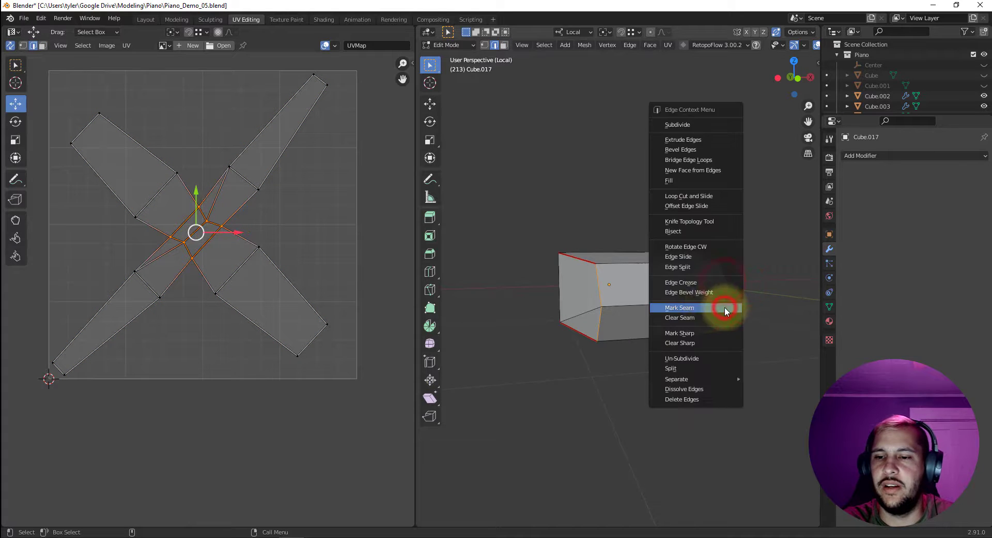
{"action": "left_click", "coordinate": [708, 306]}
- Unwrap the whole pedal again using the added end seams and inspect its underside
{"action": "key", "text": "3"}
{"action": "key", "text": "a"}
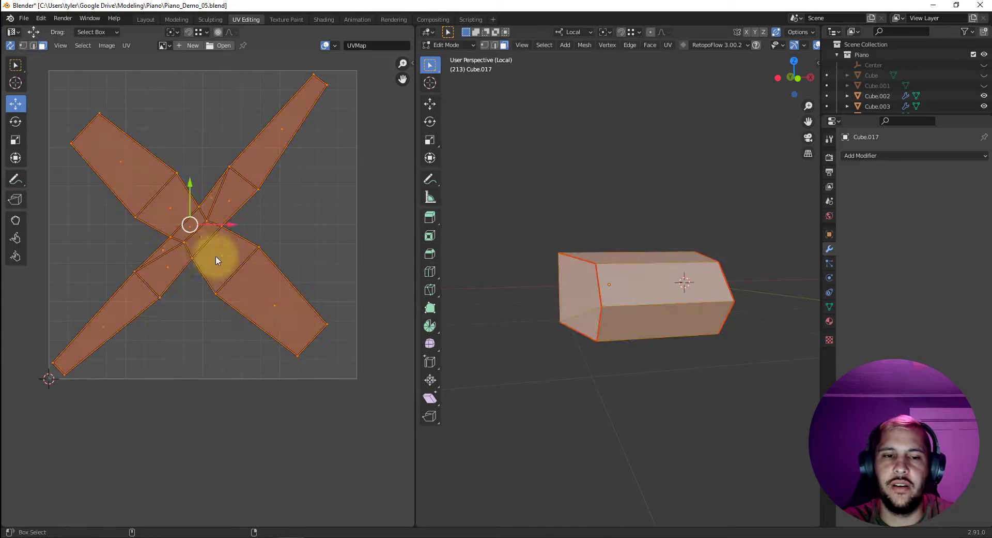
{"action": "key", "text": "u"}
{"action": "left_click", "coordinate": [174, 250]}
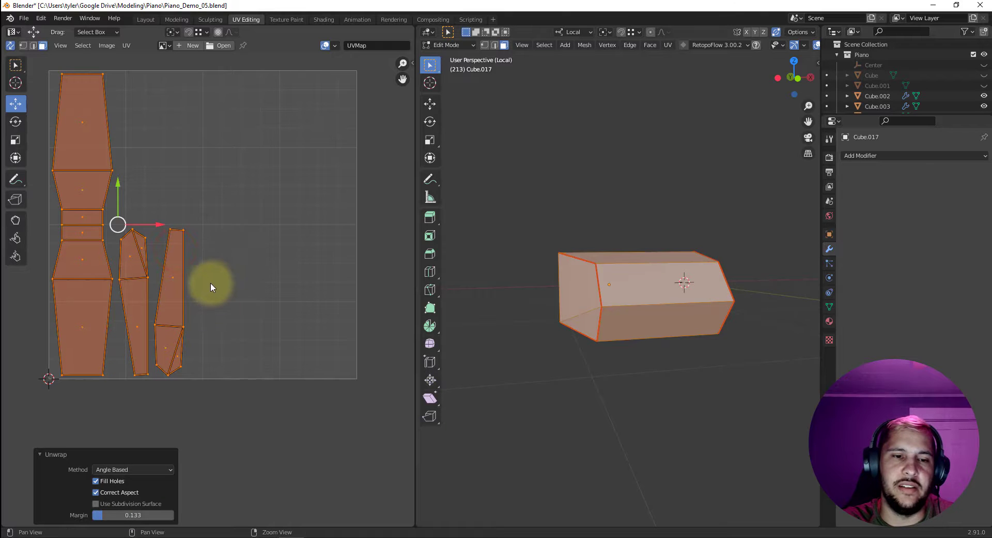
{"action": "middle_click_drag", "start_coordinate": [211, 287], "coordinate": [253, 290]}
{"action": "middle_click_drag", "start_coordinate": [638, 339], "coordinate": [634, 305]}
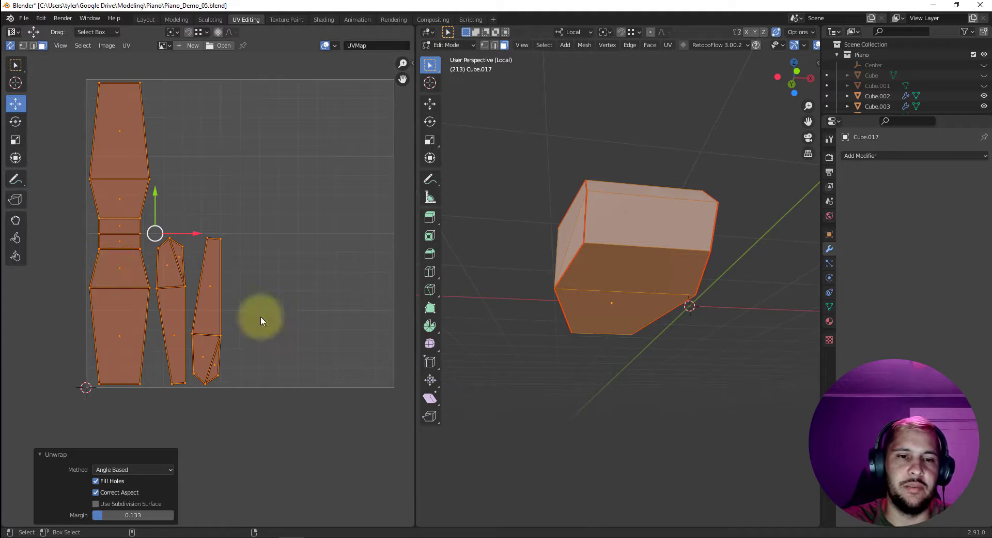
- Leave Local View and Edit Mode, then hide the pedal
{"action": "key", "text": "KP_Divide"}
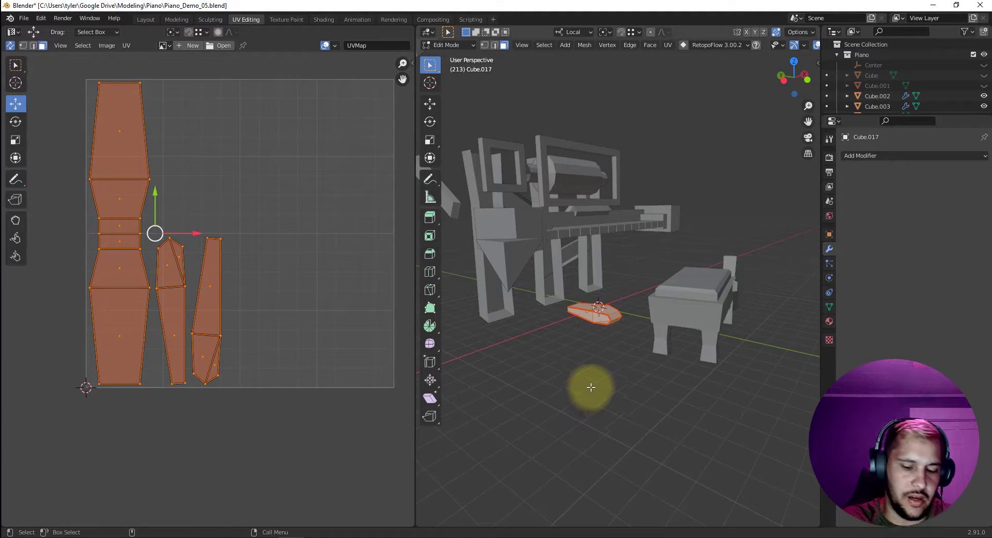
{"action": "key", "text": "Tab"}
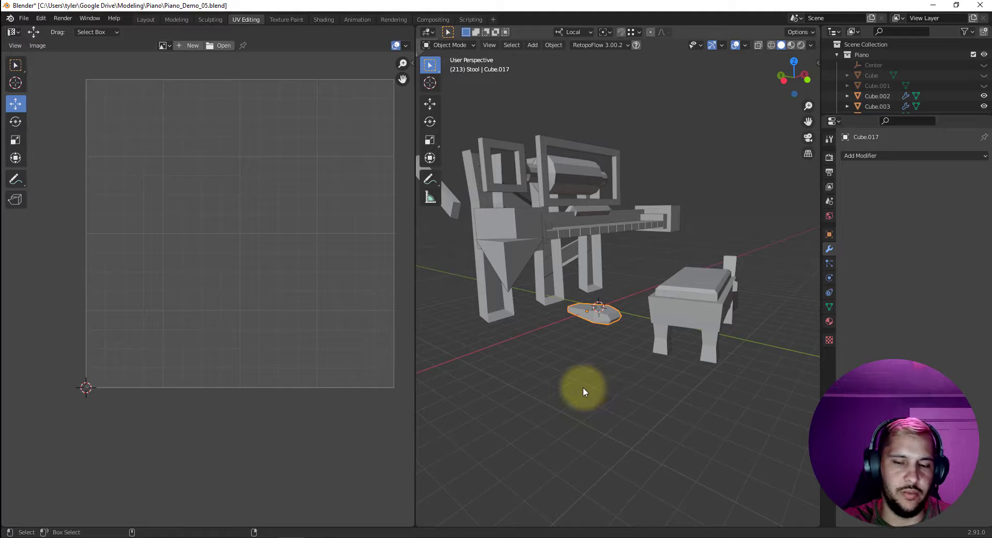
{"action": "key", "text": "h"}
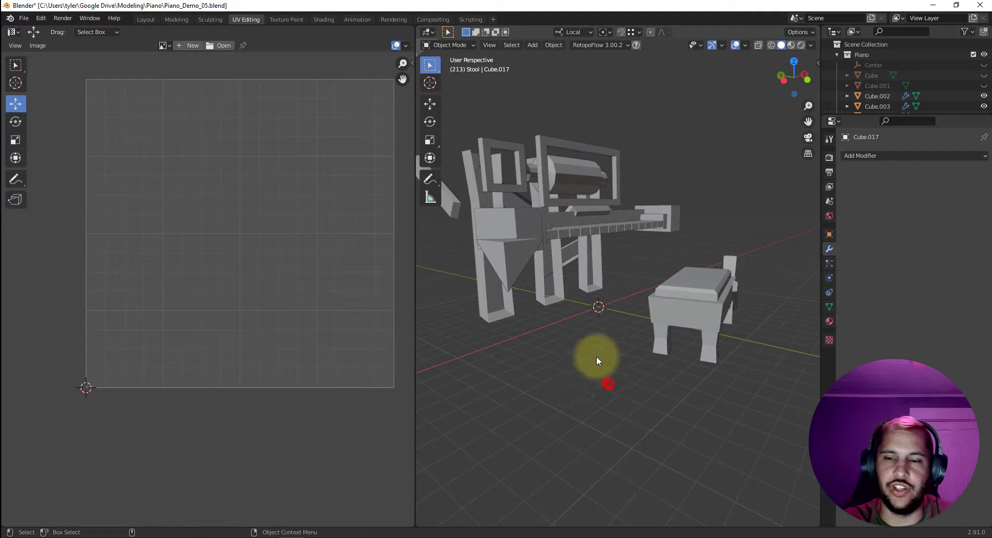
- Select the large block at the end of the keyboard and remove its modifier
{"action": "middle_click_drag", "start_coordinate": [603, 337], "coordinate": [535, 352]}
{"action": "left_click", "coordinate": [544, 359]}
{"action": "left_click", "coordinate": [970, 173]}
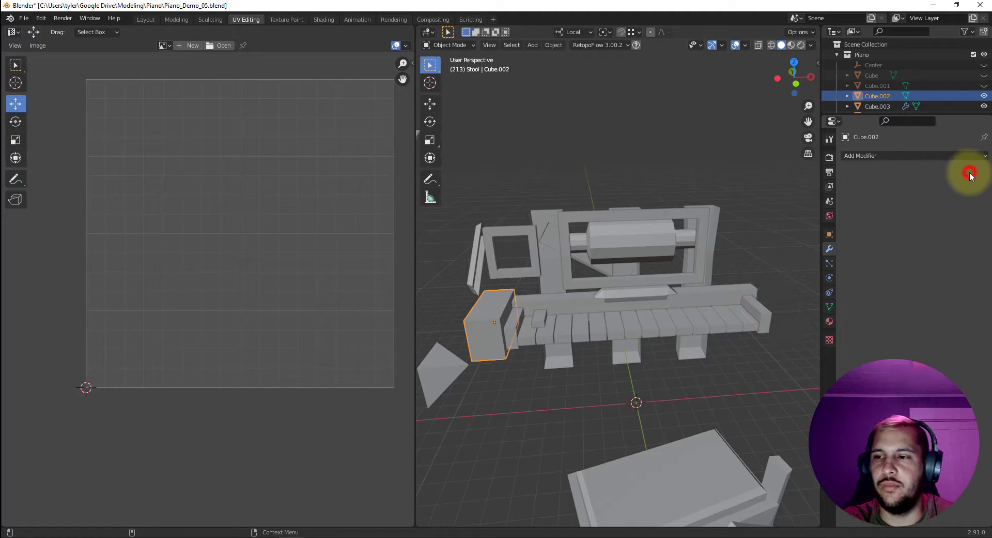
- Isolate the large block in Edit Mode and mark the two vertical edges of its closed end as seams
{"action": "key", "text": "Tab"}
{"action": "middle_click_drag", "start_coordinate": [474, 327], "coordinate": [602, 250]}
{"action": "key", "text": "KP_Divide"}
{"action": "left_click", "coordinate": [576, 258]}
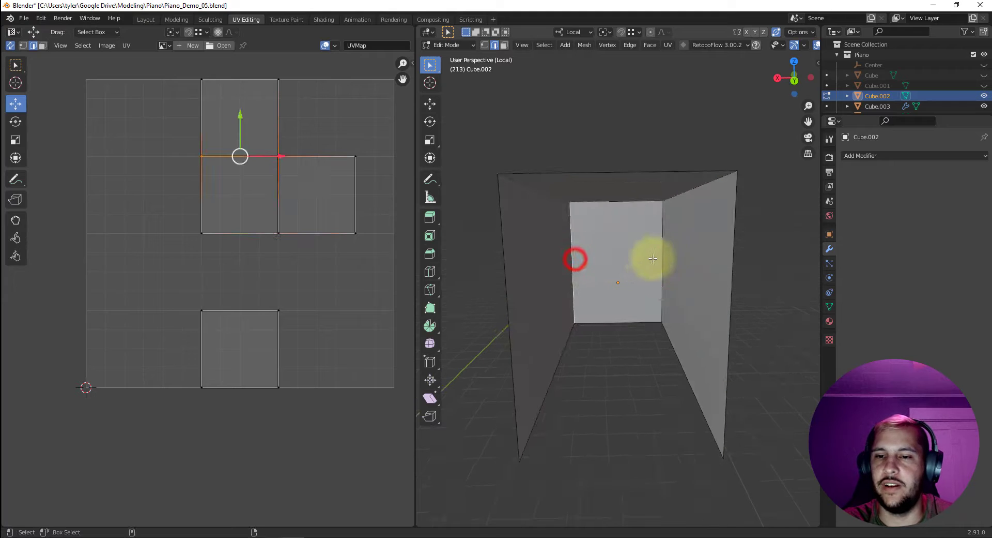
{"action": "right_click", "coordinate": [663, 258]}
{"action": "left_click", "coordinate": [656, 261]}
- Unwrap all faces of the large block
{"action": "middle_click_drag", "start_coordinate": [657, 261], "coordinate": [615, 308]}
{"action": "key", "text": "3"}
{"action": "key", "text": "a"}
{"action": "key", "text": "u"}
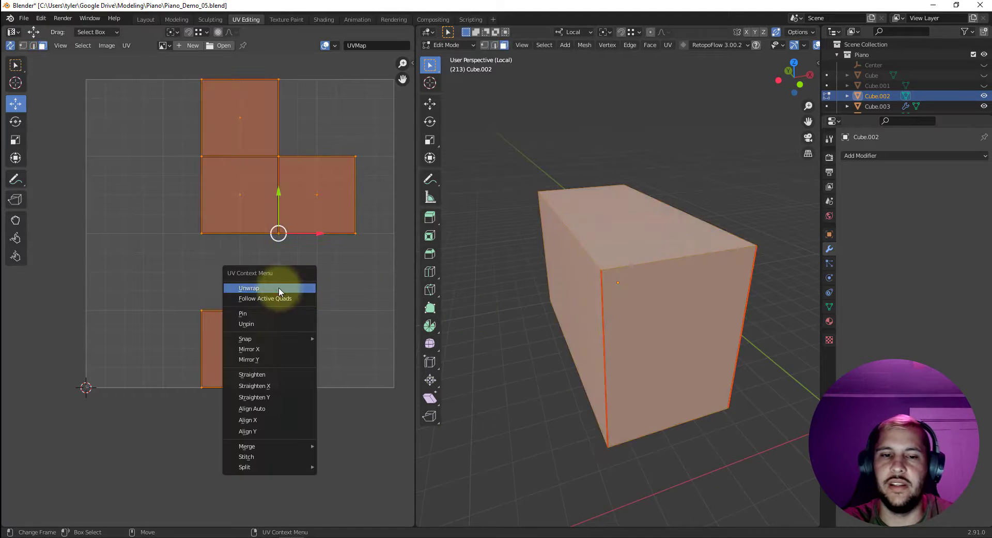
{"action": "left_click", "coordinate": [279, 287]}
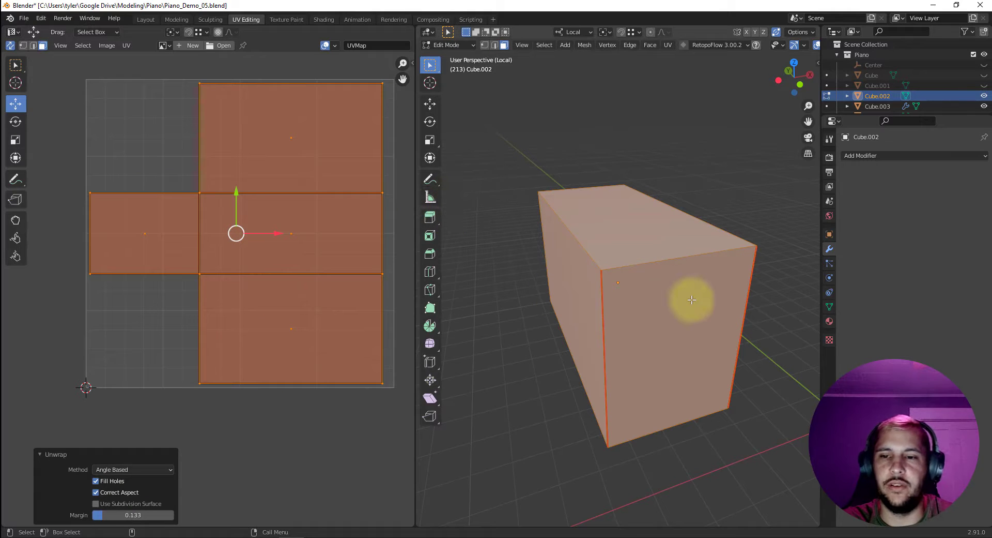
- Leave Local View and Edit Mode, then hide the large block
{"action": "key", "text": "KP_Divide"}
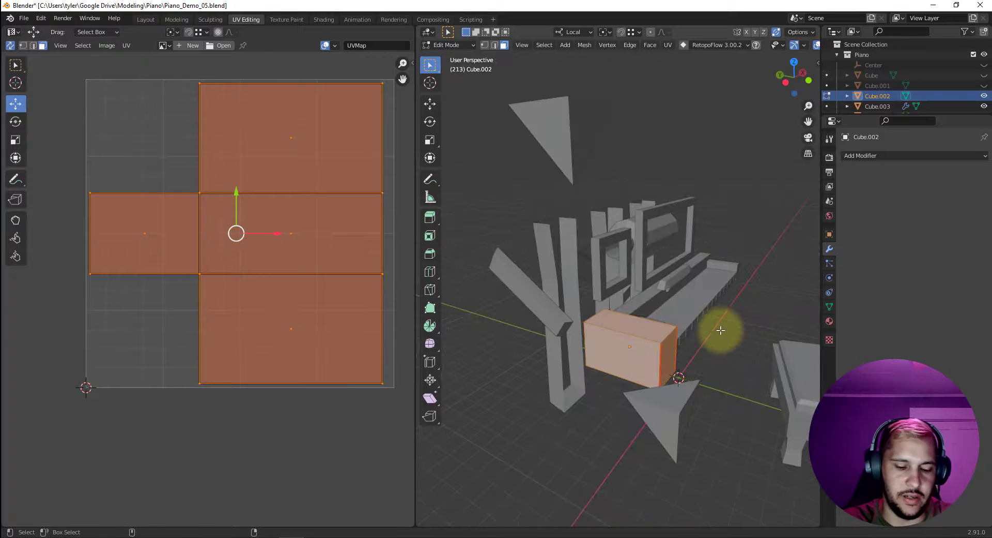
{"action": "key", "text": "Tab"}
{"action": "middle_click_drag", "start_coordinate": [729, 345], "coordinate": [613, 344]}
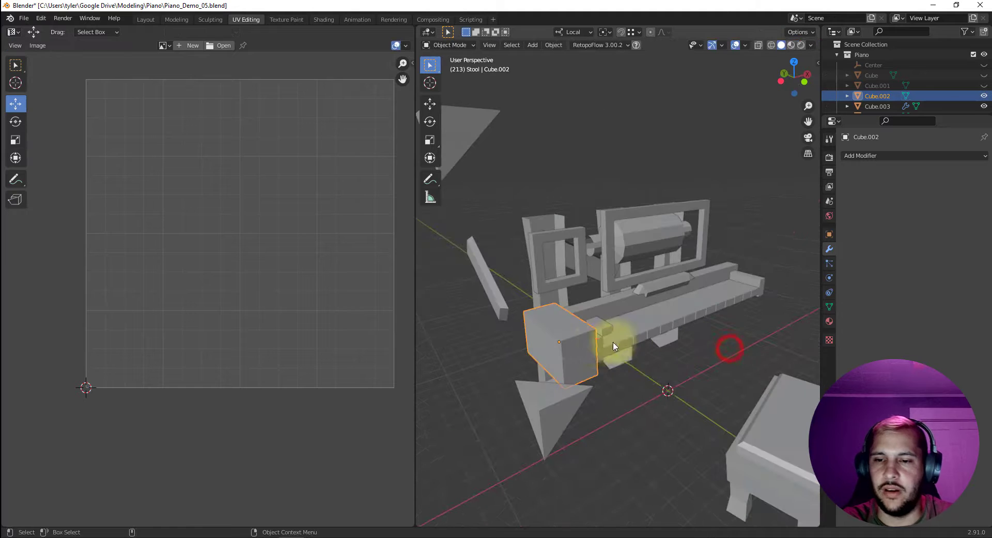
{"action": "left_click", "coordinate": [597, 342]}
{"action": "left_click", "coordinate": [588, 349]}
{"action": "key", "text": "h"}
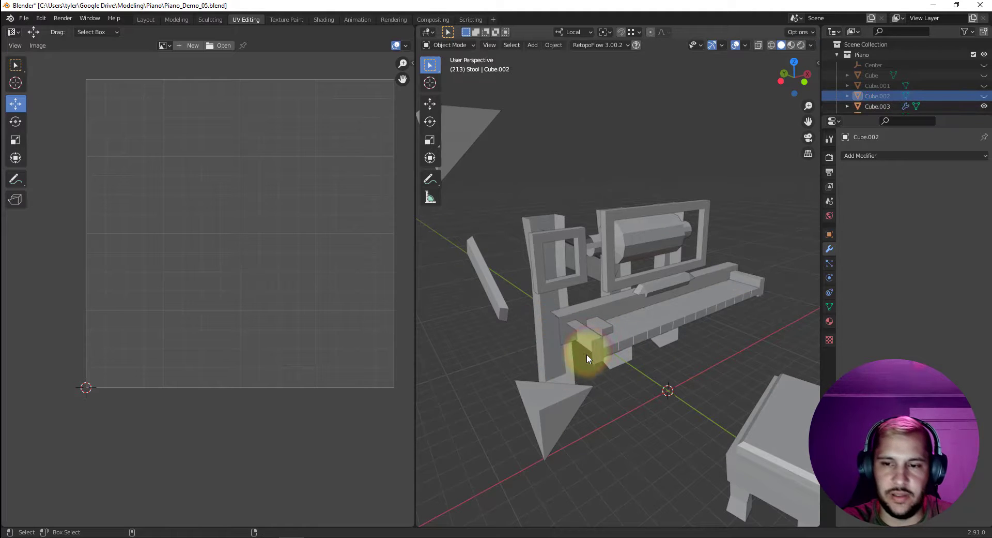
- Isolate the narrow block at the end of the piano keys and remove its modifier
{"action": "left_click", "coordinate": [589, 344]}
{"action": "key", "text": "KP_Divide"}
{"action": "middle_click_drag", "start_coordinate": [542, 341], "coordinate": [536, 299]}
{"action": "left_click", "coordinate": [970, 174]}
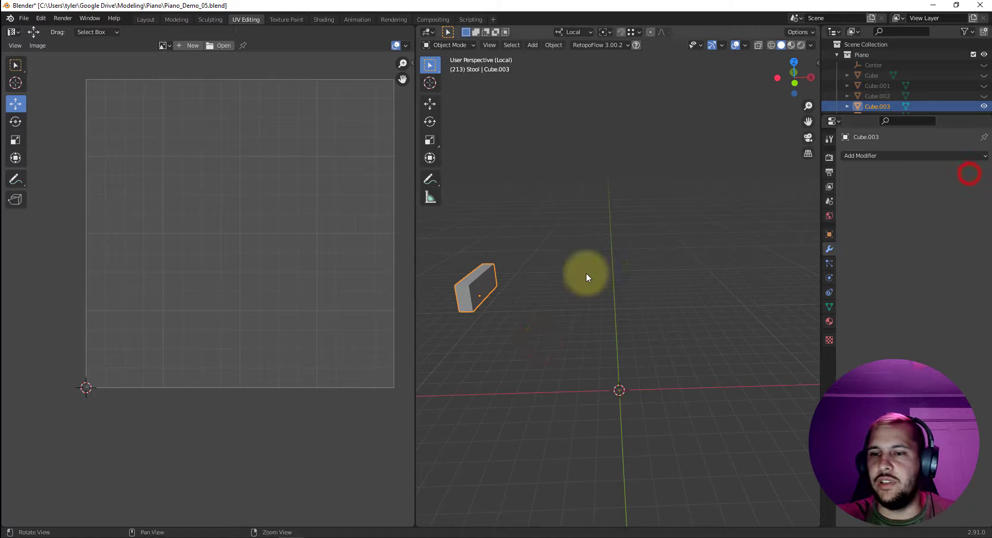
- Mark the vertical front corner edge of the narrow block as a seam in Edit Mode
{"action": "key", "text": "Tab"}
{"action": "middle_click_drag", "start_coordinate": [587, 272], "coordinate": [534, 264]}
{"action": "left_click", "coordinate": [508, 274]}
{"action": "right_click", "coordinate": [526, 262]}
{"action": "left_click", "coordinate": [520, 262]}
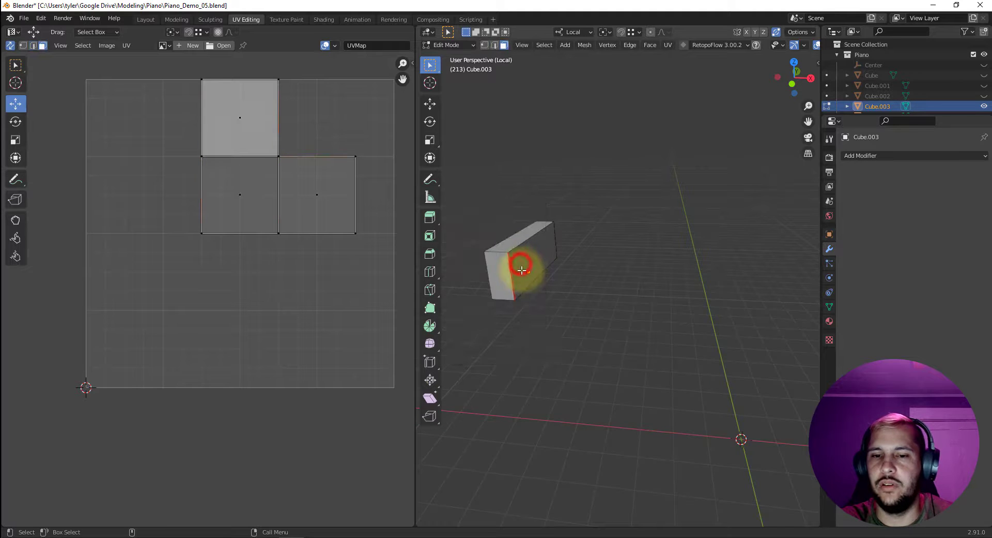
- Unwrap all faces of the narrow block, then return to the full scene and hide it
{"action": "key", "text": "a"}
{"action": "key", "text": "u"}
{"action": "left_click", "coordinate": [266, 256]}
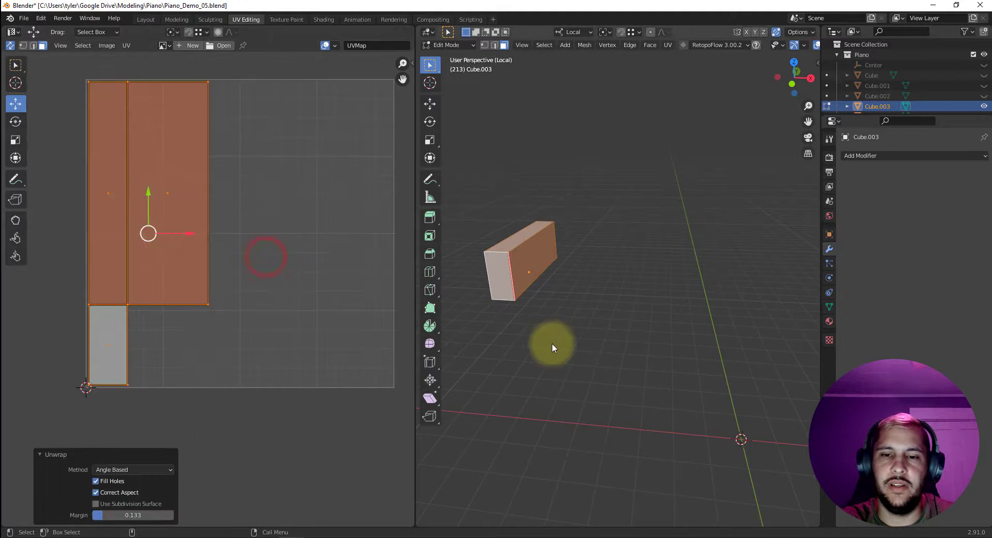
{"action": "key", "text": "Tab"}
{"action": "key", "text": "KP_Divide"}
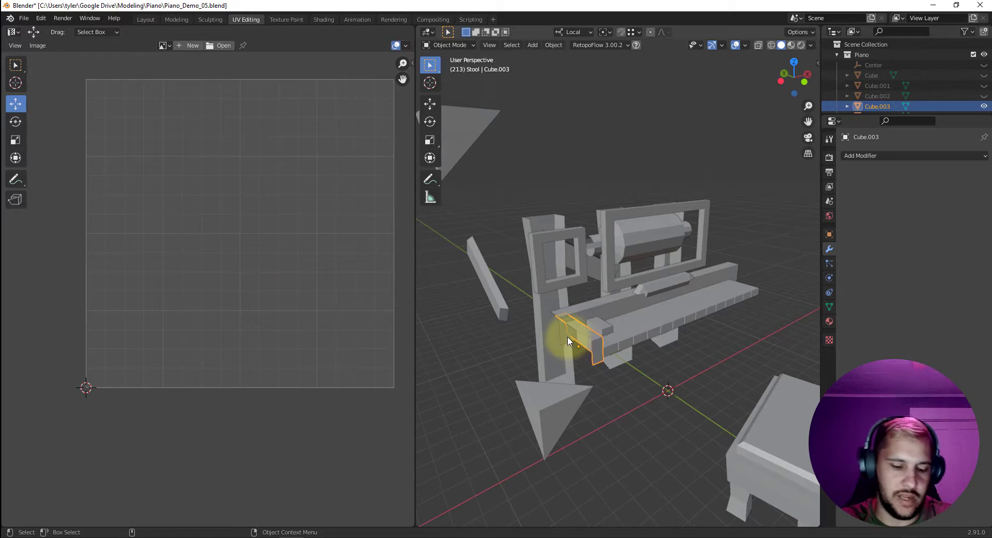
- Select the long bar behind the piano keys and isolate it in Local View
{"action": "scroll", "coordinate": [630, 335], "scroll_direction": "up", "scroll_amount": 3}
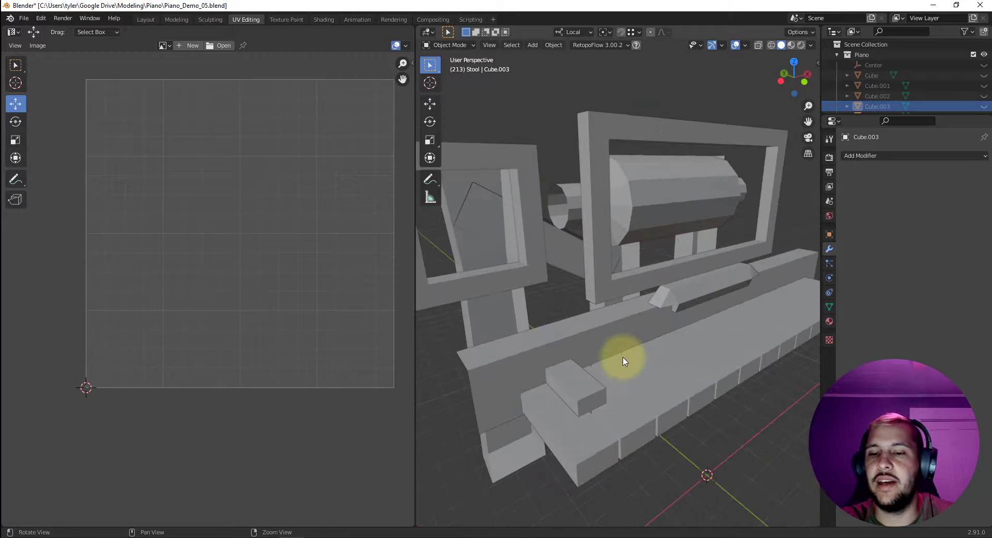
{"action": "middle_click_drag", "start_coordinate": [622, 361], "coordinate": [666, 296], "text": "shift"}
{"action": "middle_click_drag", "start_coordinate": [636, 330], "coordinate": [599, 284]}
{"action": "left_click", "coordinate": [591, 306]}
{"action": "scroll", "coordinate": [655, 311], "scroll_direction": "down", "scroll_amount": 3}
{"action": "middle_click_drag", "start_coordinate": [665, 277], "coordinate": [630, 273]}
{"action": "key", "text": "slash"}
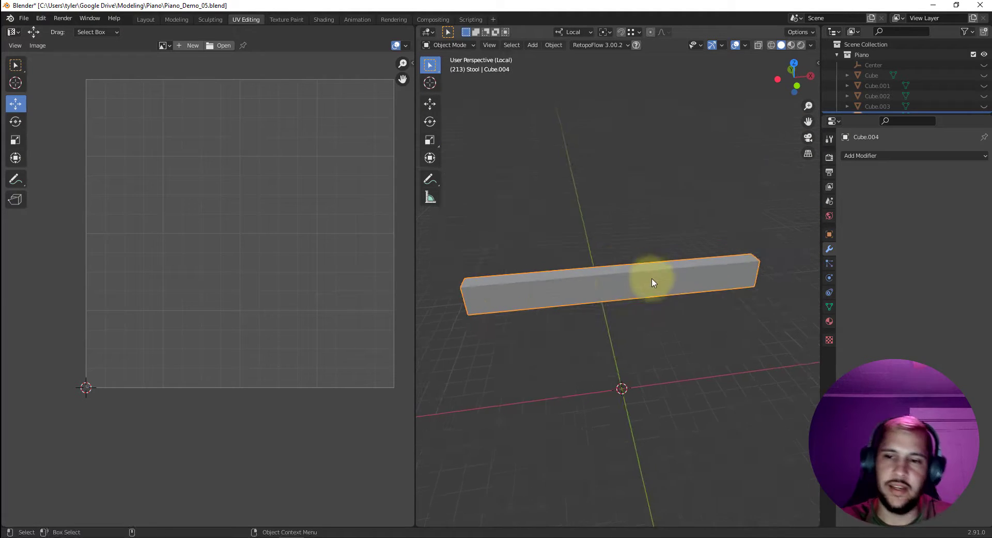
- Add a single centred loop cut across the long bar in Edit Mode
{"action": "key", "text": "Tab"}
{"action": "key", "text": "alt+c"}
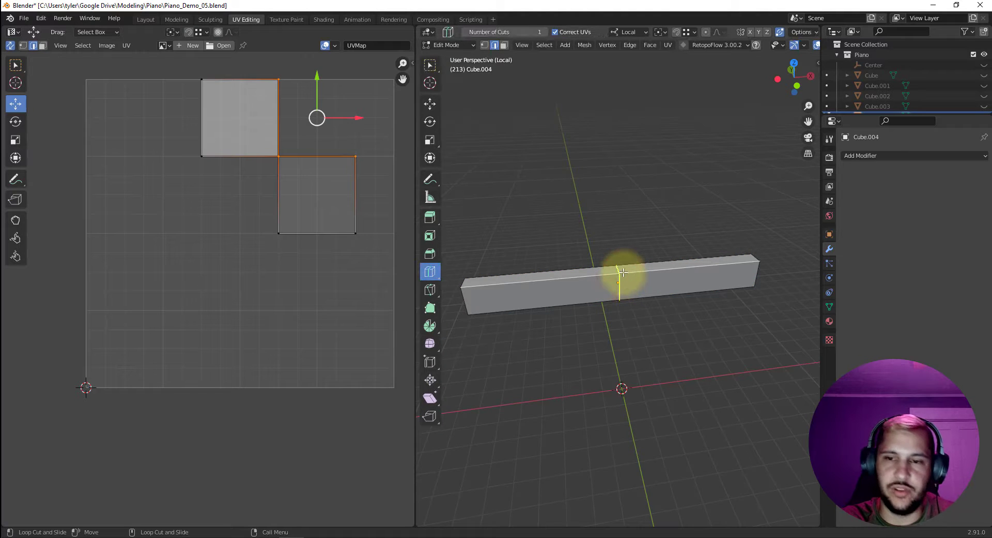
{"action": "left_click", "coordinate": [622, 273]}
{"action": "right_click", "coordinate": [656, 311]}
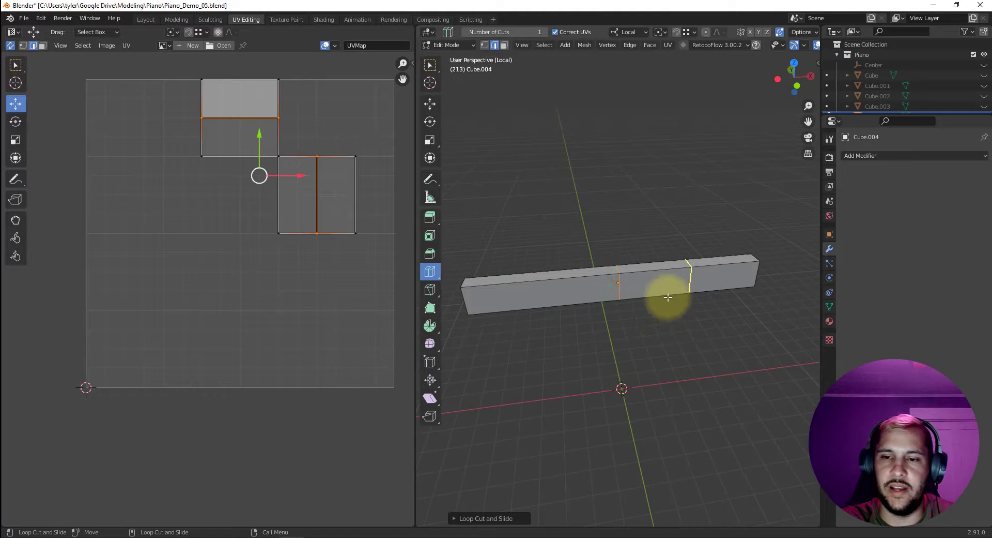
- Delete the faces of one half of the long bar, on one side of the centre cut
{"action": "key", "text": "w"}
{"action": "key", "text": "3"}
{"action": "left_click", "coordinate": [650, 271]}
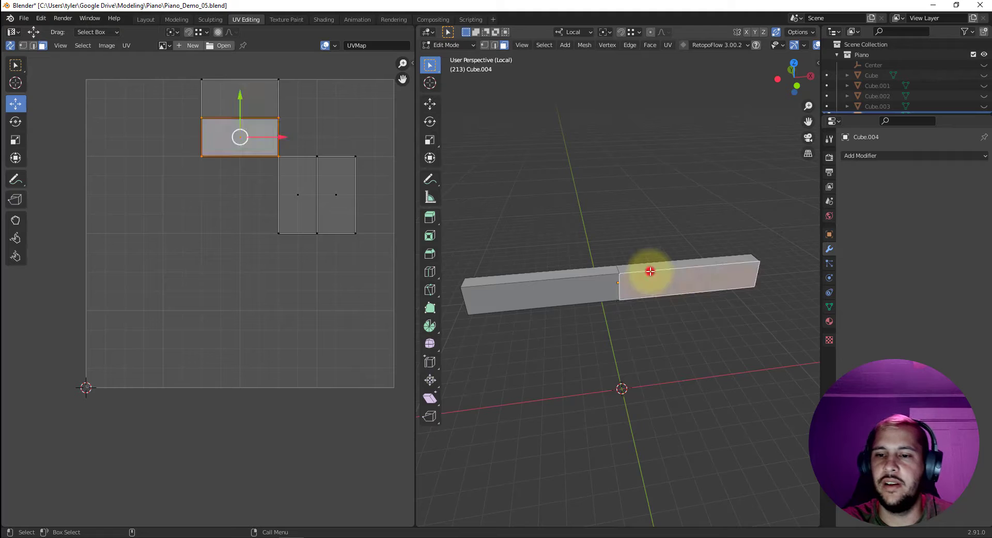
{"action": "key", "text": "x"}
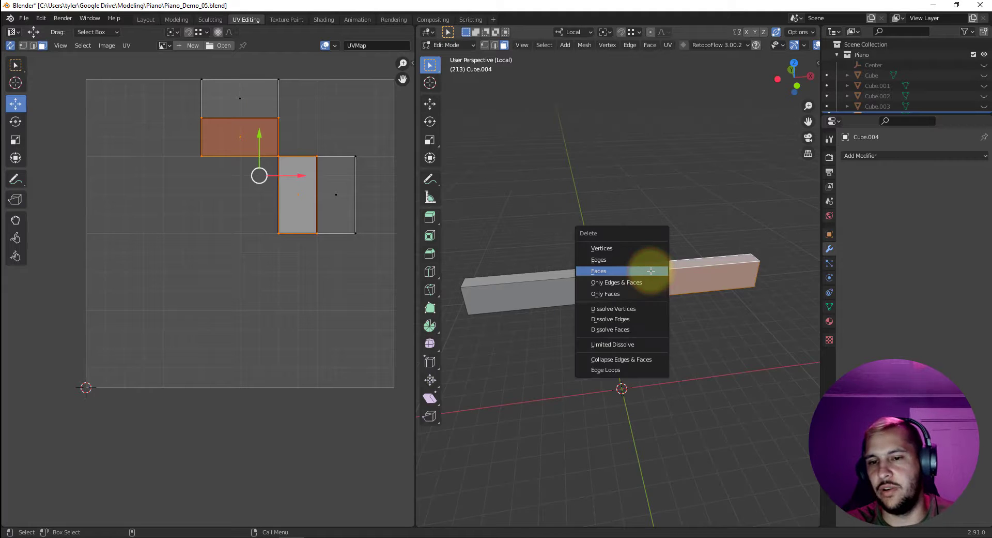
{"action": "left_click", "coordinate": [650, 270]}
- Select all faces of the remaining half bar and unwrap them
{"action": "key", "text": "2"}
{"action": "middle_click_drag", "start_coordinate": [543, 295], "coordinate": [554, 317]}
{"action": "key", "text": "3"}
{"action": "key", "text": "a"}
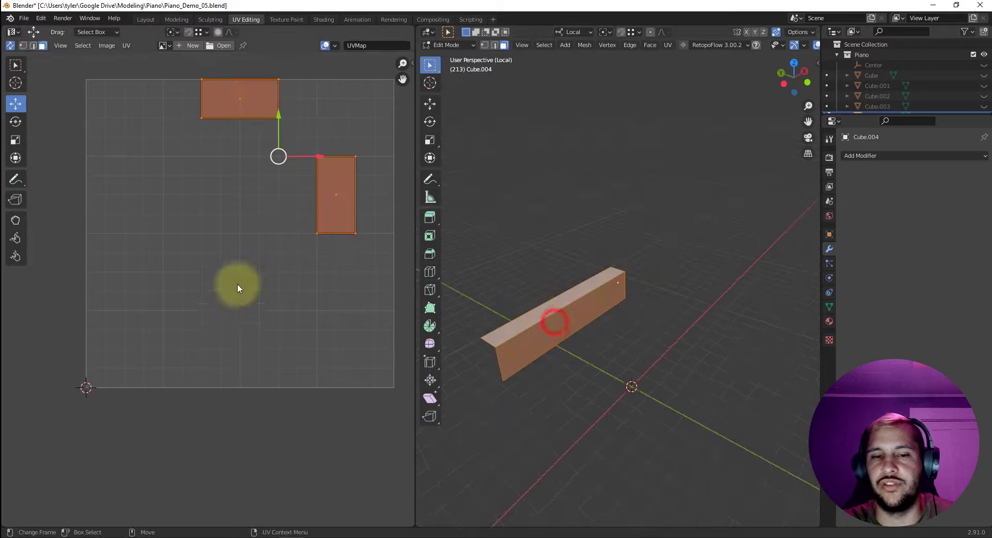
{"action": "right_click", "coordinate": [237, 283]}
{"action": "left_click", "coordinate": [237, 283]}
- Leave Local View and Edit Mode, then hide the half bar behind the keys
{"action": "key", "text": "KP_Divide"}
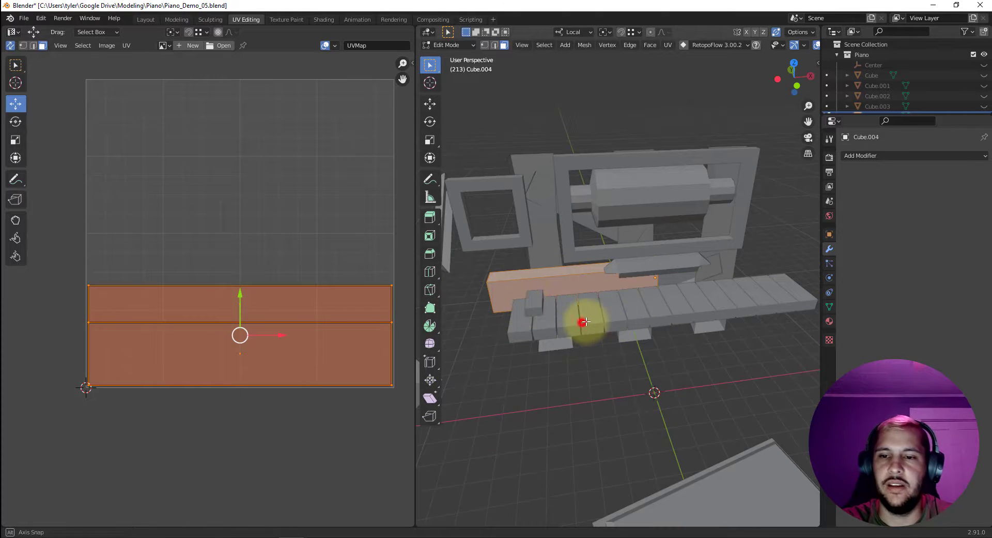
{"action": "middle_click_drag", "start_coordinate": [581, 323], "coordinate": [619, 298]}
{"action": "key", "text": "Tab"}
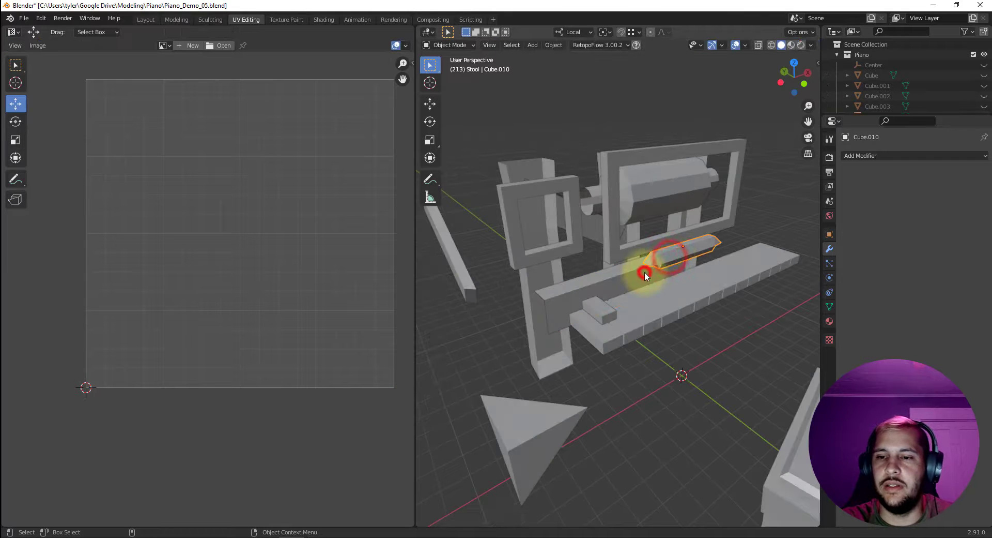
{"action": "left_click", "coordinate": [645, 272]}
{"action": "key", "text": "h"}
- Isolate the bevelled bar above the keys and mark the edges around the underside of both its ends as seams
{"action": "left_click", "coordinate": [667, 255]}
{"action": "key", "text": "Tab"}
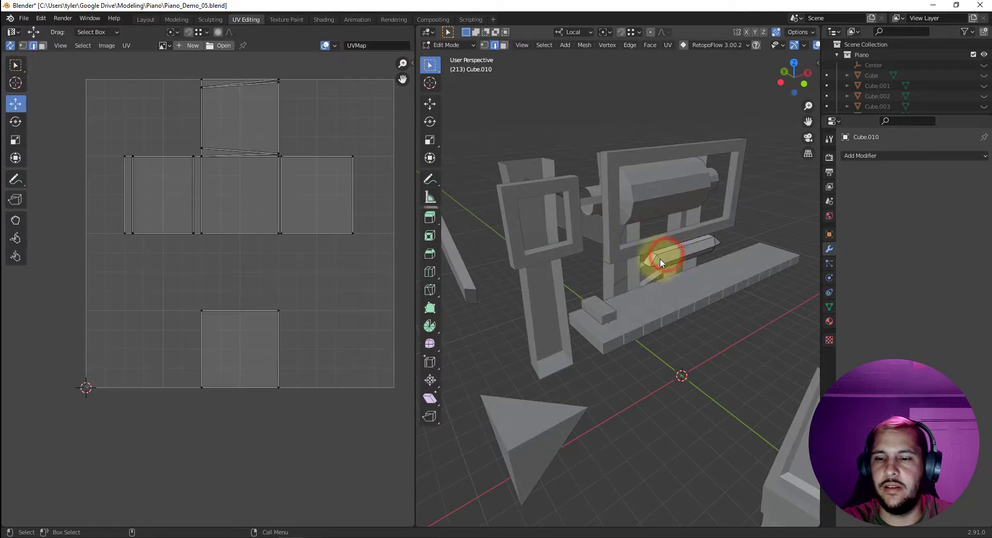
{"action": "key", "text": "KP_Divide"}
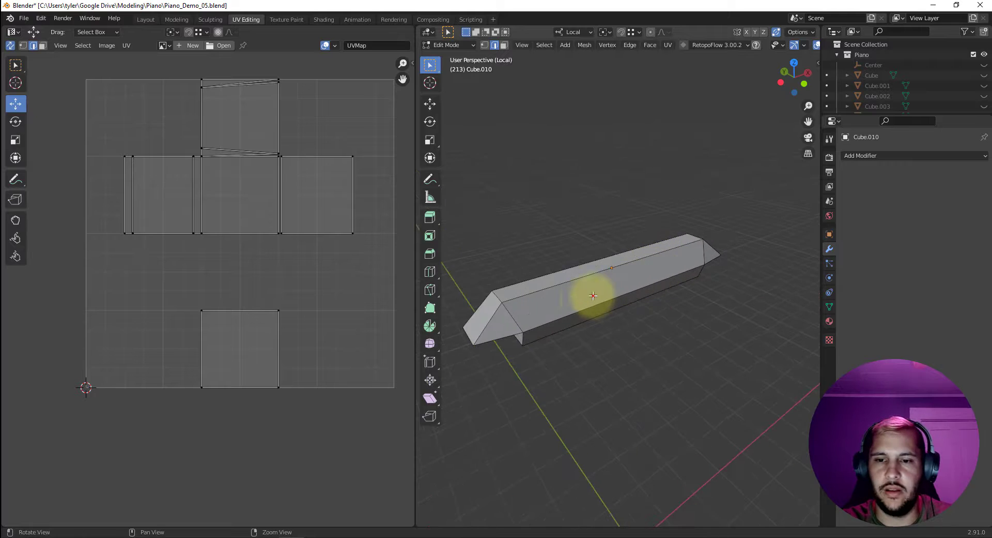
{"action": "middle_click_drag", "start_coordinate": [593, 295], "coordinate": [593, 263]}
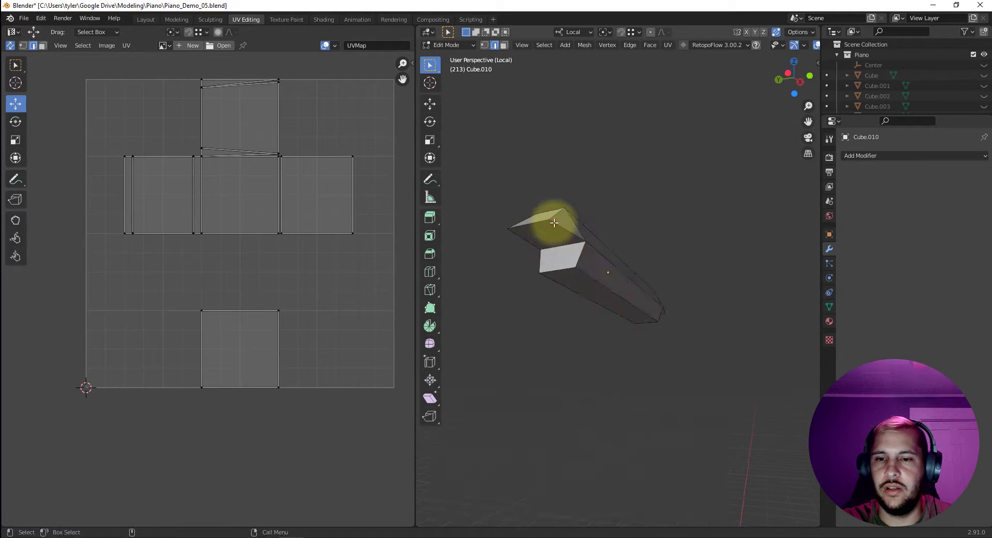
{"action": "left_click", "coordinate": [530, 225], "text": "shift"}
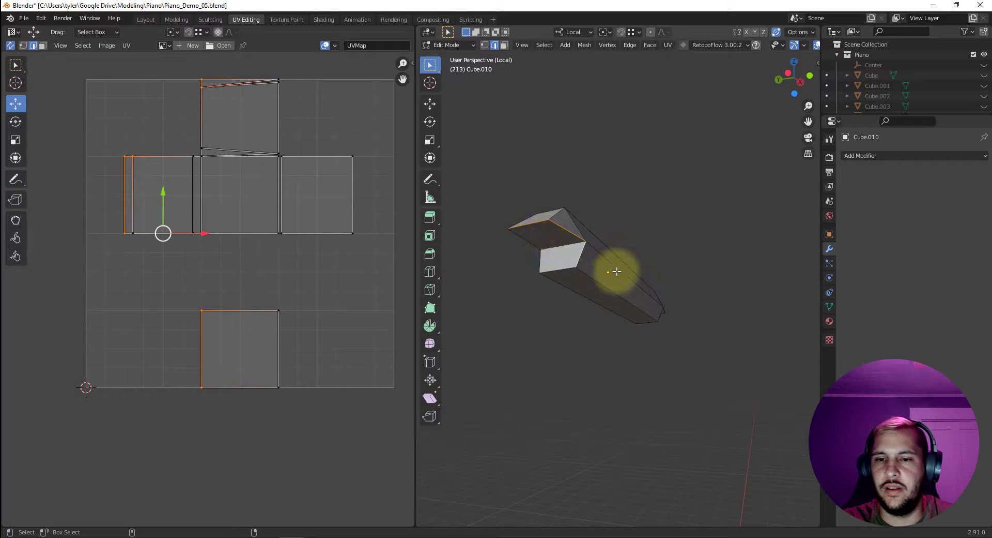
{"action": "middle_click_drag", "start_coordinate": [614, 279], "coordinate": [708, 267]}
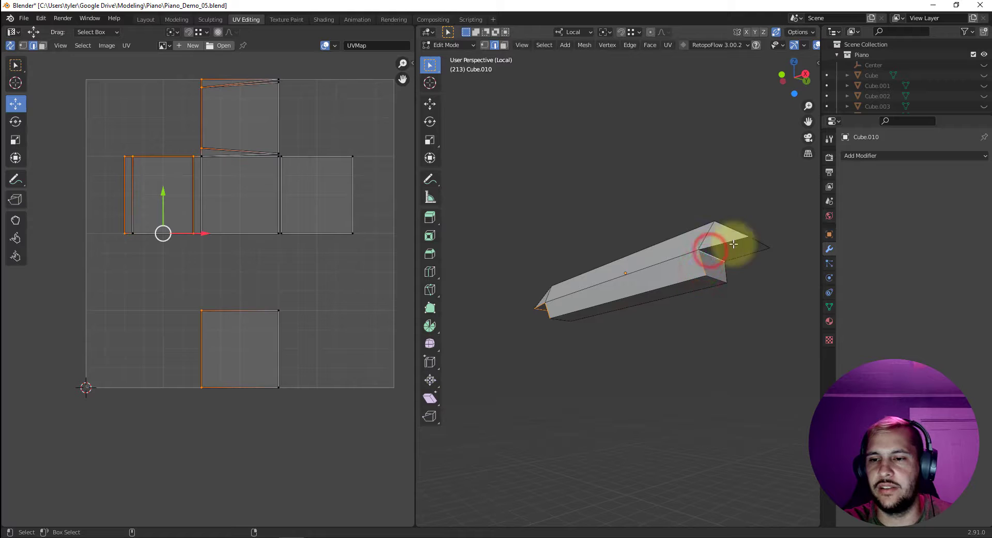
{"action": "right_click", "coordinate": [757, 239]}
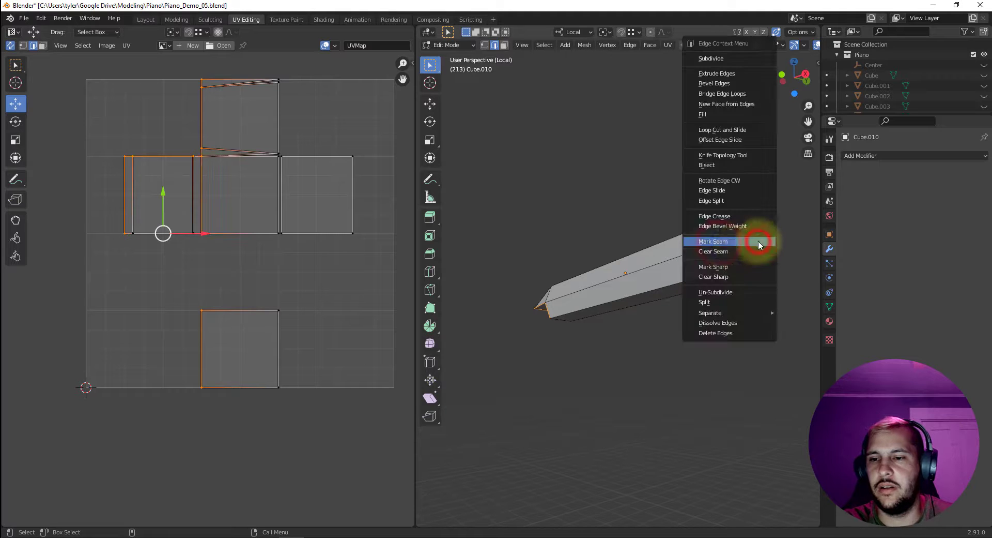
{"action": "left_click", "coordinate": [736, 243]}
- Unwrap the whole bevelled bar using the marked end seams
{"action": "middle_click_drag", "start_coordinate": [570, 272], "coordinate": [454, 308]}
{"action": "key", "text": "a"}
{"action": "key", "text": "u"}
{"action": "left_click", "coordinate": [274, 269]}
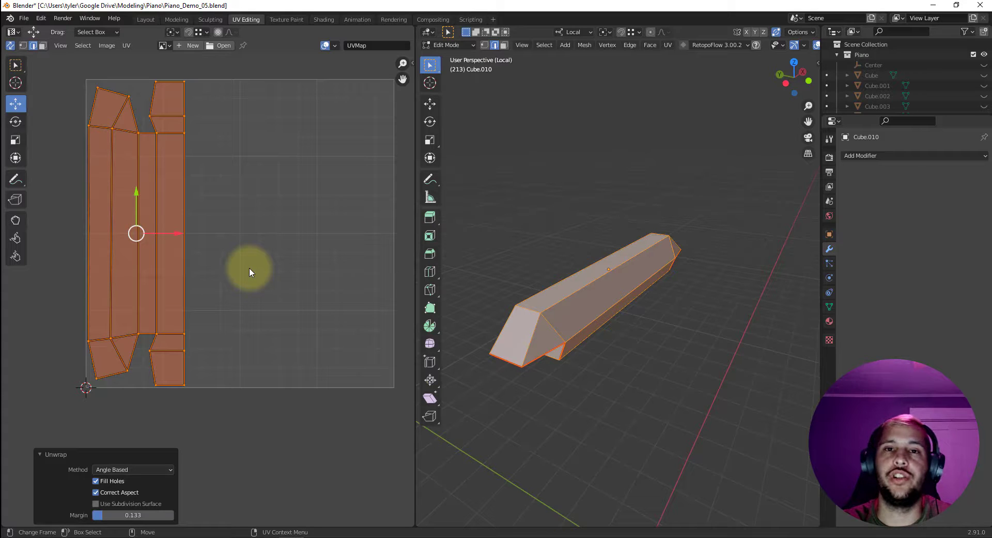
- Leave Local View and Edit Mode, then hide the bevelled bar
{"action": "key", "text": "KP_Divide"}
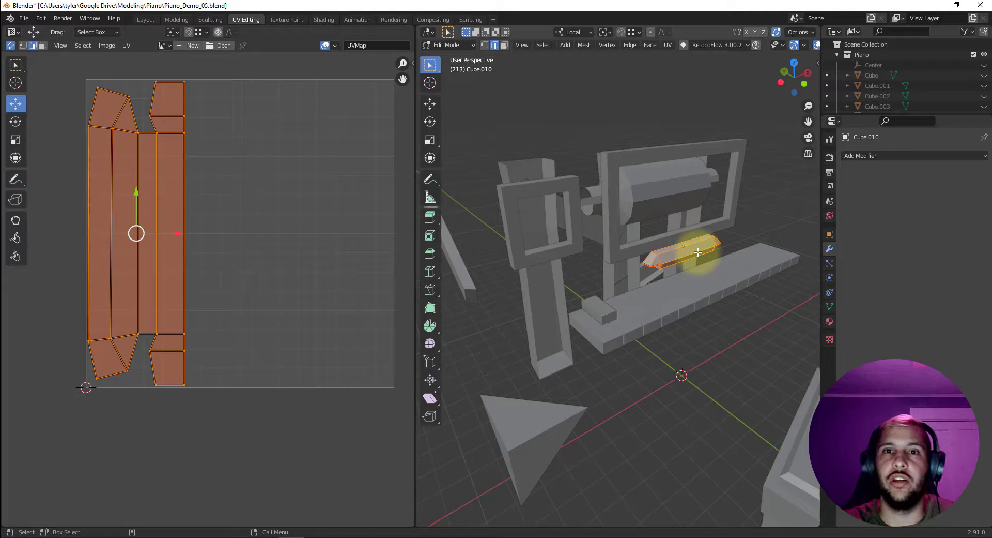
{"action": "key", "text": "h"}
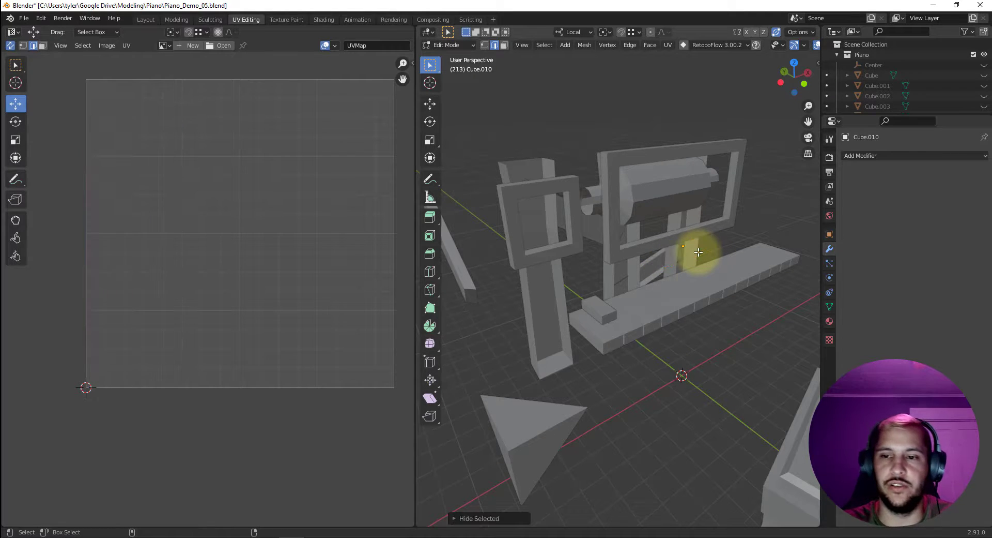
{"action": "middle_click_drag", "start_coordinate": [633, 319], "coordinate": [576, 264]}
{"action": "key", "text": "Tab"}
{"action": "left_click", "coordinate": [562, 242]}
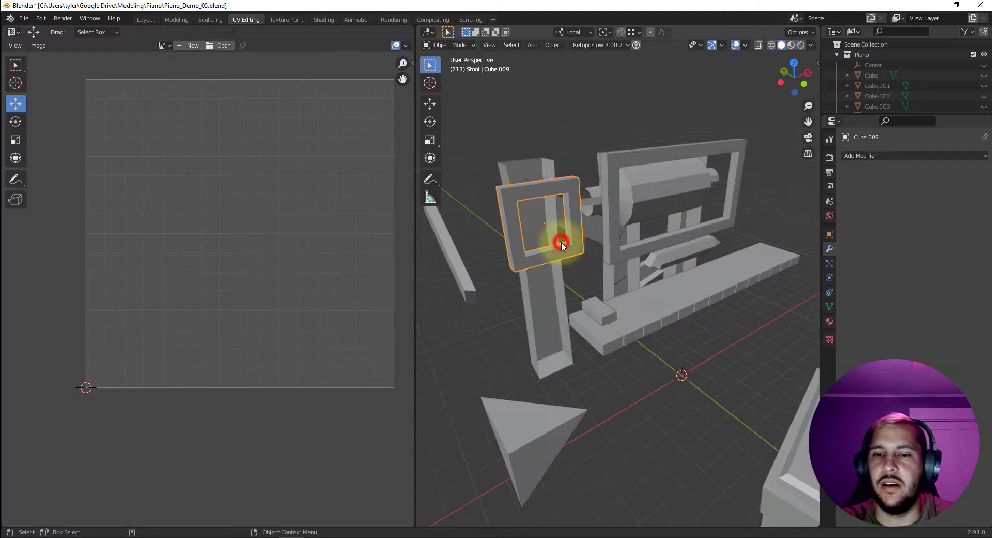
{"action": "left_click", "coordinate": [687, 257]}
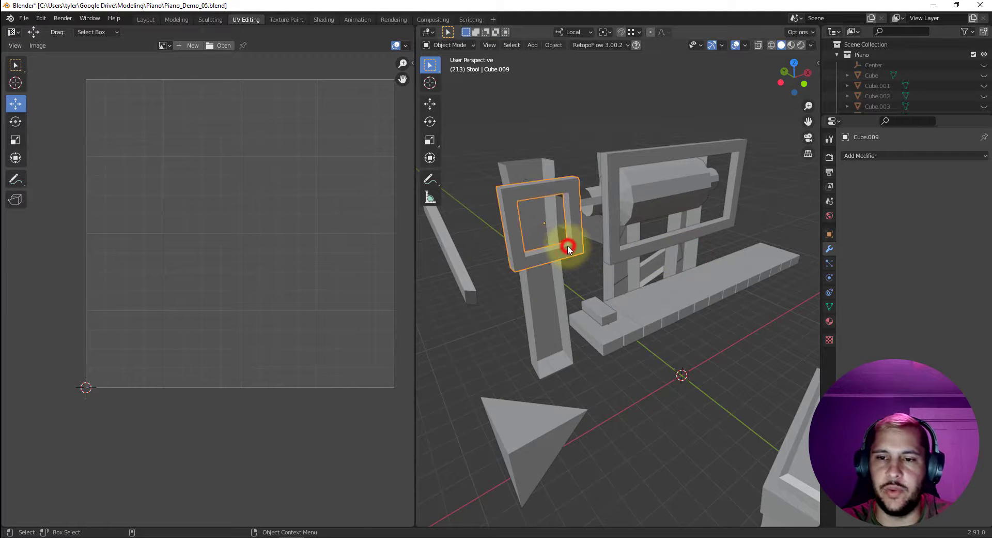
- Mark the opening's front edge loop and the outer corner edges of the small square frame as seams
{"action": "key", "text": "Tab"}
{"action": "middle_click_drag", "start_coordinate": [540, 252], "coordinate": [618, 151]}
{"action": "left_click", "coordinate": [616, 145], "text": "shift"}
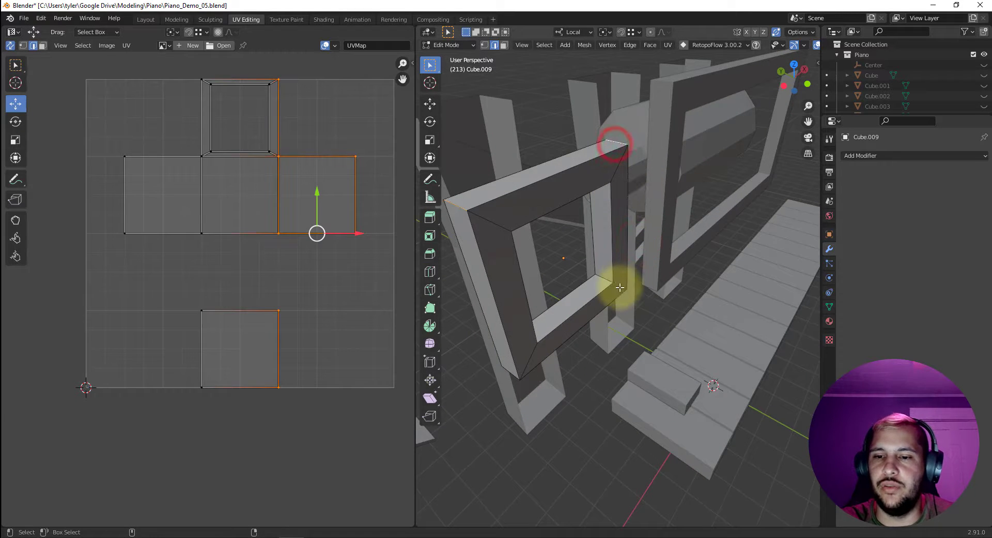
{"action": "middle_click_drag", "start_coordinate": [620, 297], "coordinate": [632, 237]}
{"action": "left_click", "coordinate": [637, 219], "text": "shift"}
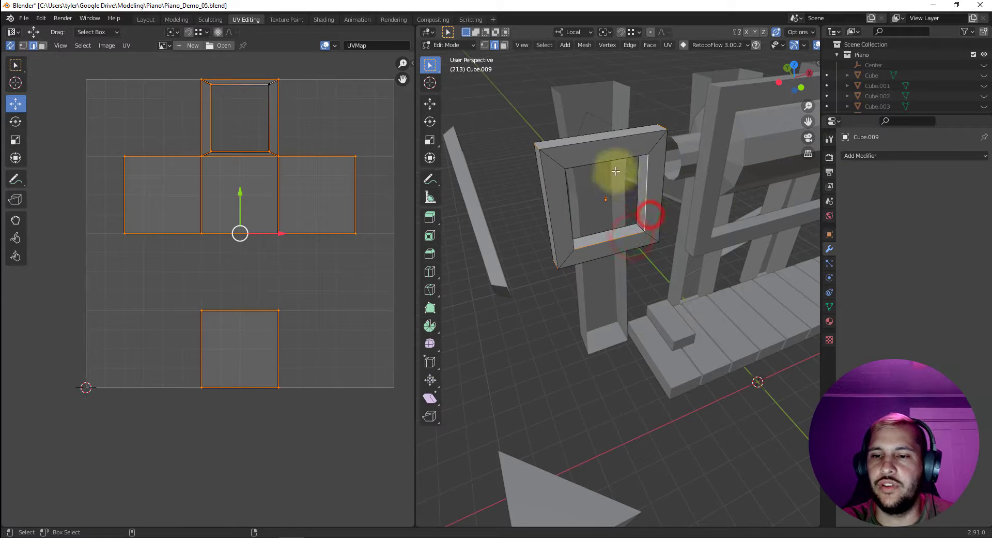
{"action": "left_click", "coordinate": [567, 187], "text": "shift"}
{"action": "middle_click_drag", "start_coordinate": [589, 222], "coordinate": [598, 223]}
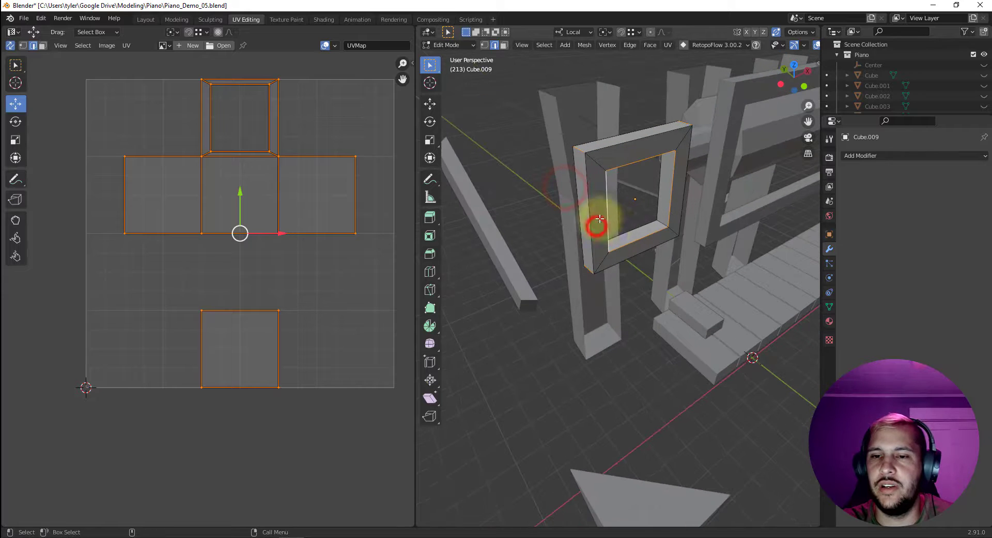
{"action": "middle_click_drag", "start_coordinate": [662, 223], "coordinate": [672, 146]}
{"action": "right_click", "coordinate": [648, 145]}
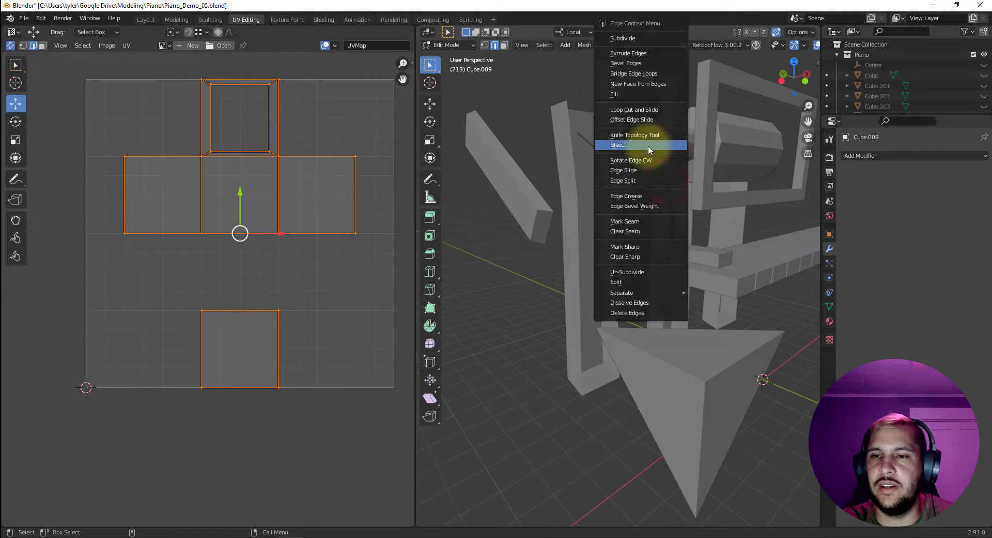
{"action": "left_click", "coordinate": [634, 227]}
- Unwrap all faces of the small square frame using the marked seams
{"action": "key", "text": "3"}
{"action": "key", "text": "a"}
{"action": "right_click", "coordinate": [255, 250]}
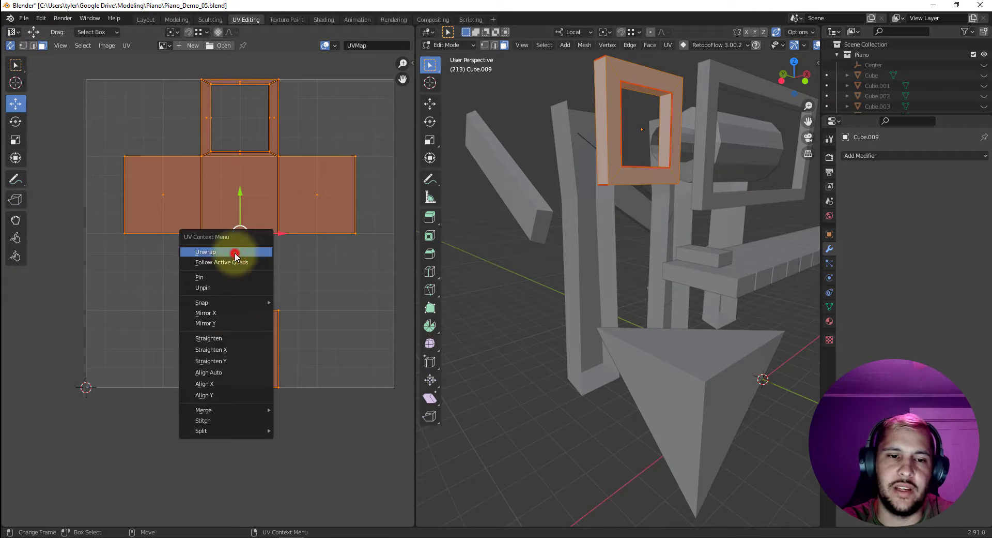
{"action": "left_click", "coordinate": [235, 254]}
{"action": "left_click", "coordinate": [284, 275]}
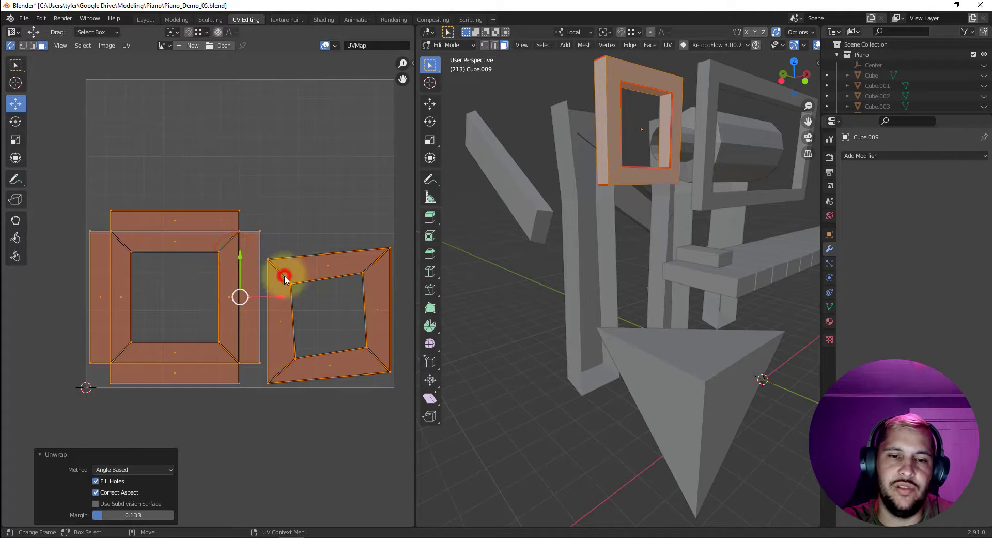
- Mark one corner edge inside the small frame's opening as an additional seam so the inner walls can unroll
{"action": "key", "text": "2"}
{"action": "left_click", "coordinate": [284, 278]}
{"action": "middle_click_drag", "start_coordinate": [654, 136], "coordinate": [565, 215]}
{"action": "right_click", "coordinate": [563, 208]}
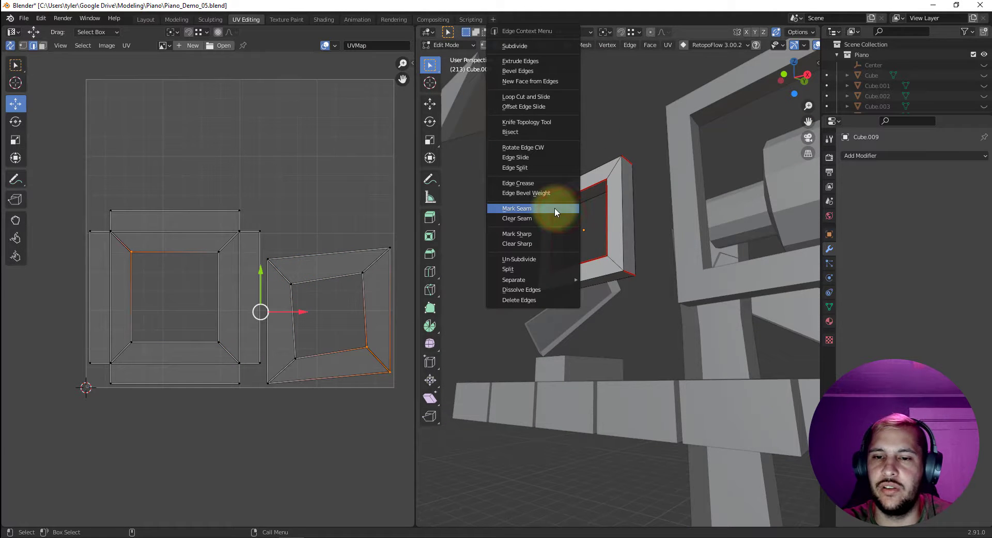
{"action": "left_click", "coordinate": [555, 208]}
- Unwrap the whole small square frame again with the added inner corner seam
{"action": "key", "text": "3"}
{"action": "key", "text": "a"}
{"action": "key", "text": "u"}
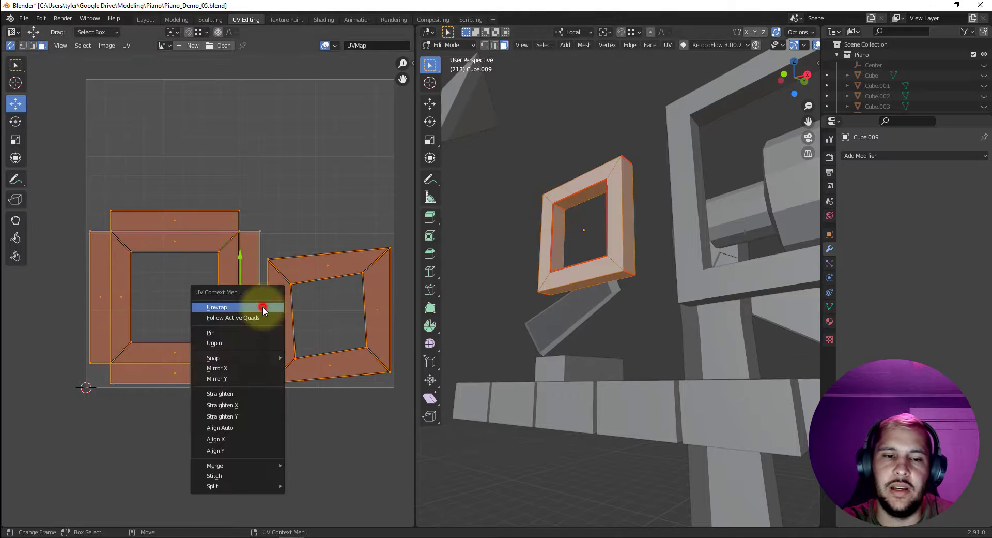
{"action": "left_click", "coordinate": [263, 306]}
{"action": "left_click", "coordinate": [314, 274]}
- Leave Edit Mode and hide the small square frame
{"action": "middle_click_drag", "start_coordinate": [526, 270], "coordinate": [700, 321]}
{"action": "key", "text": "Tab"}
{"action": "left_click", "coordinate": [581, 238]}
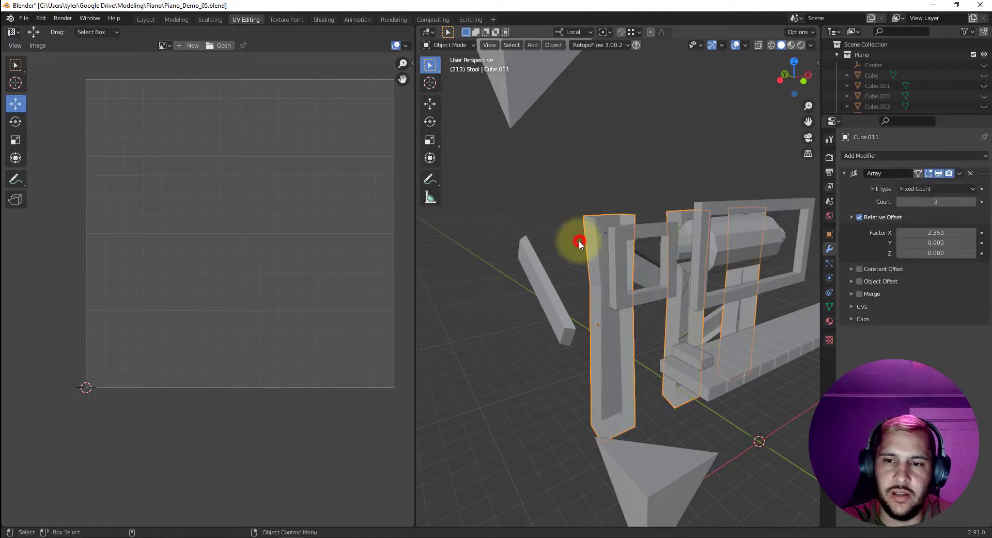
{"action": "left_click", "coordinate": [645, 294]}
{"action": "key", "text": "h"}
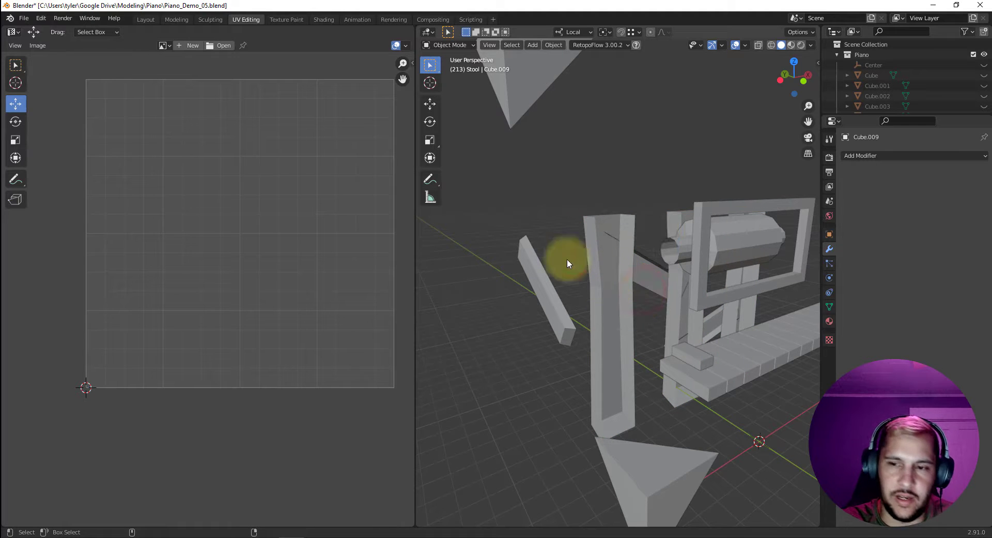
- Mark the opening's front edge loop and the outer corner edges of the large rectangular frame as seams
{"action": "middle_click_drag", "start_coordinate": [674, 229], "coordinate": [601, 244]}
{"action": "middle_click_drag", "start_coordinate": [662, 257], "coordinate": [635, 246]}
{"action": "left_click", "coordinate": [626, 253]}
{"action": "key", "text": "Tab"}
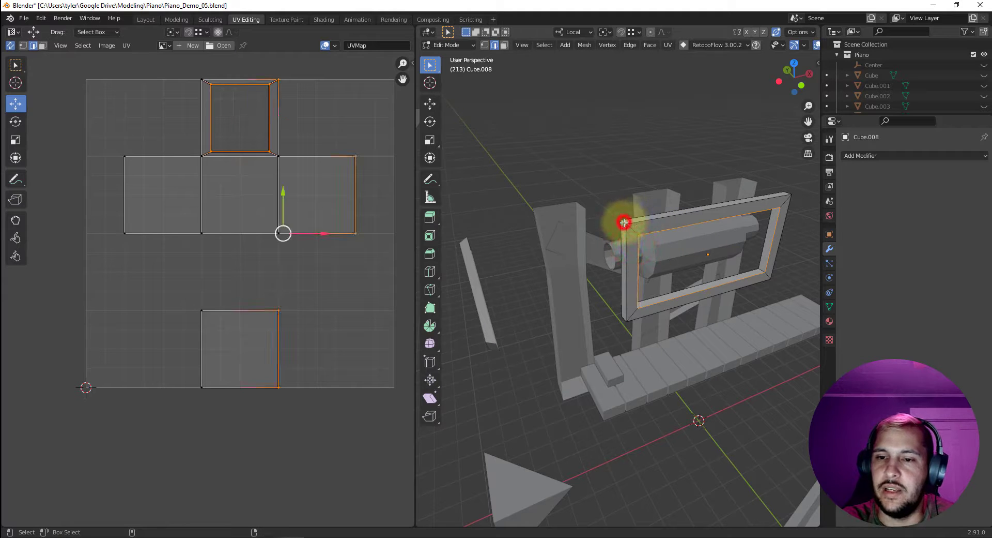
{"action": "middle_click_drag", "start_coordinate": [624, 222], "coordinate": [624, 329]}
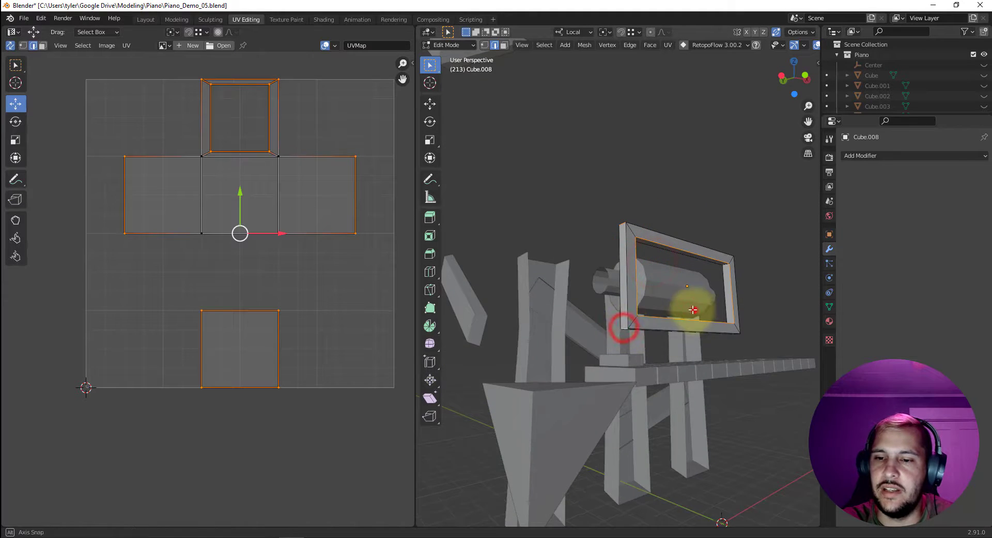
{"action": "middle_click_drag", "start_coordinate": [693, 306], "coordinate": [599, 309]}
{"action": "left_click", "coordinate": [576, 321]}
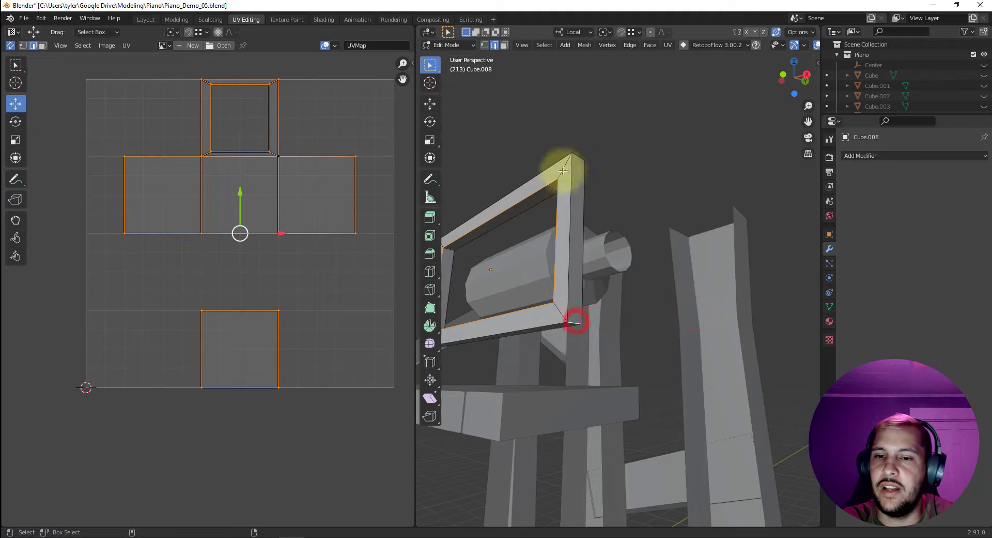
{"action": "left_click", "coordinate": [578, 156]}
{"action": "middle_click_drag", "start_coordinate": [558, 199], "coordinate": [541, 291]}
{"action": "right_click", "coordinate": [515, 253]}
{"action": "left_click", "coordinate": [509, 253]}
- Unwrap all faces of the large rectangular frame and save the file
{"action": "key", "text": "Tab"}
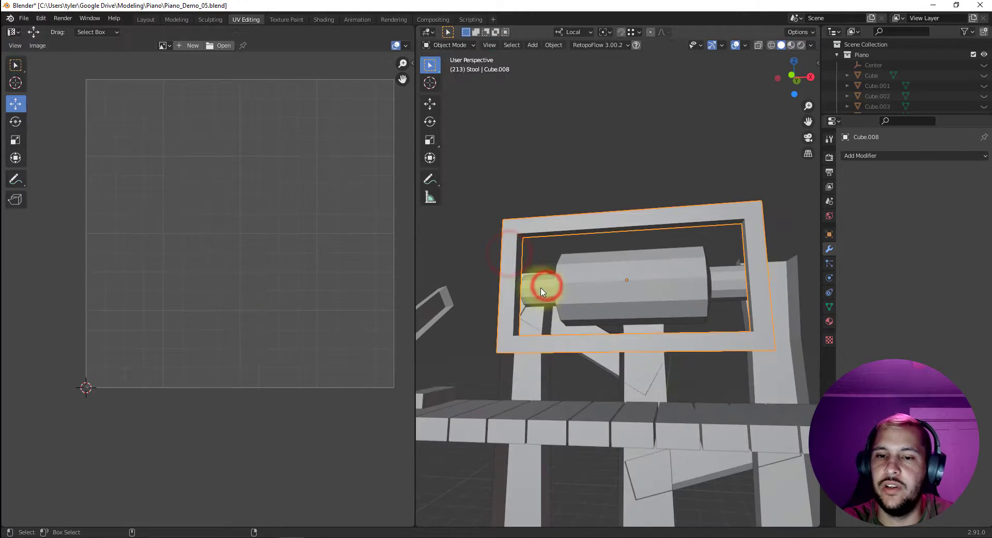
{"action": "key", "text": "a"}
{"action": "left_click", "coordinate": [532, 181]}
{"action": "left_click", "coordinate": [532, 223]}
{"action": "key", "text": "Tab"}
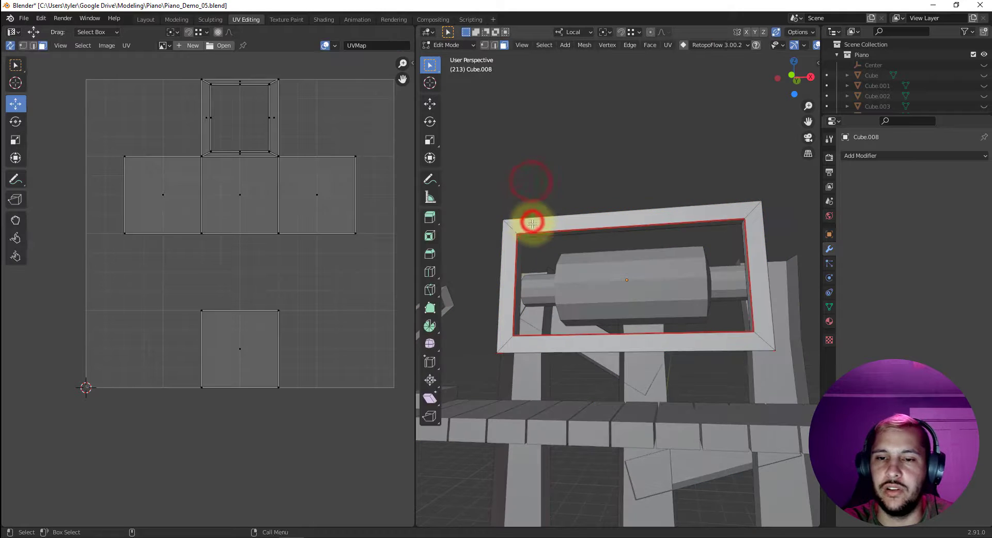
{"action": "key", "text": "a"}
{"action": "key", "text": "ctrl+s"}
{"action": "key", "text": "u"}
{"action": "left_click", "coordinate": [256, 236]}
{"action": "middle_click_drag", "start_coordinate": [283, 259], "coordinate": [305, 262]}
- Return the large rectangular frame to Object Mode and hide it
{"action": "middle_click_drag", "start_coordinate": [525, 293], "coordinate": [544, 297]}
{"action": "key", "text": "ctrl+Tab"}
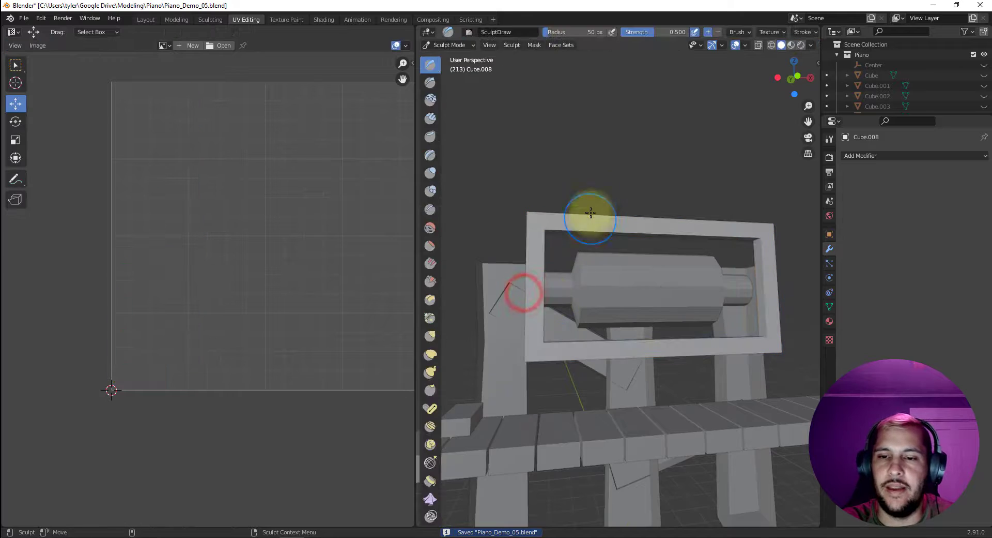
{"action": "key", "text": "ctrl+Tab"}
{"action": "left_click", "coordinate": [582, 178]}
{"action": "left_click", "coordinate": [601, 225]}
{"action": "middle_click_drag", "start_coordinate": [602, 224], "coordinate": [619, 237]}
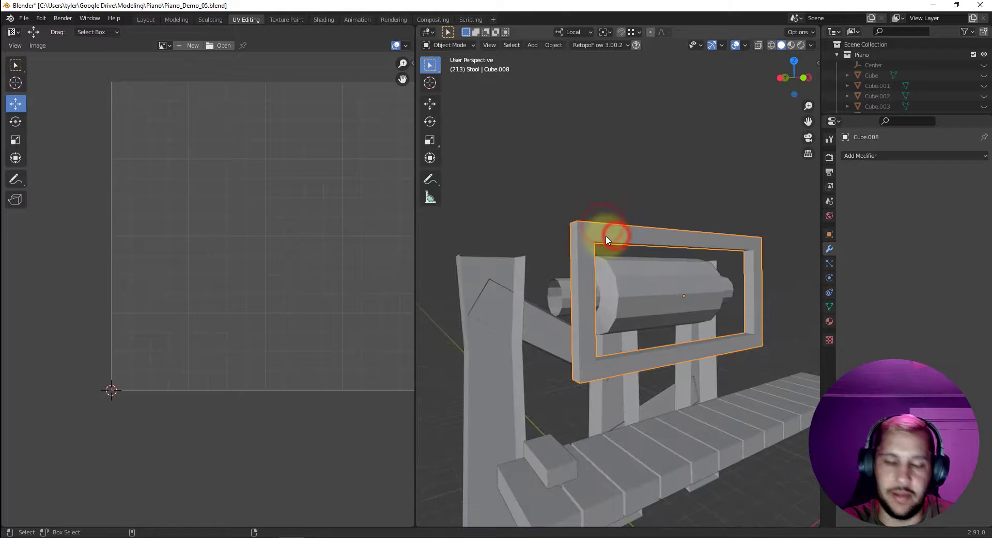
{"action": "key", "text": "h"}
- Mark seams on the roller's end rims, around its axle joints, and lengthwise along the barrel and both axles
{"action": "middle_click_drag", "start_coordinate": [598, 204], "coordinate": [595, 293]}
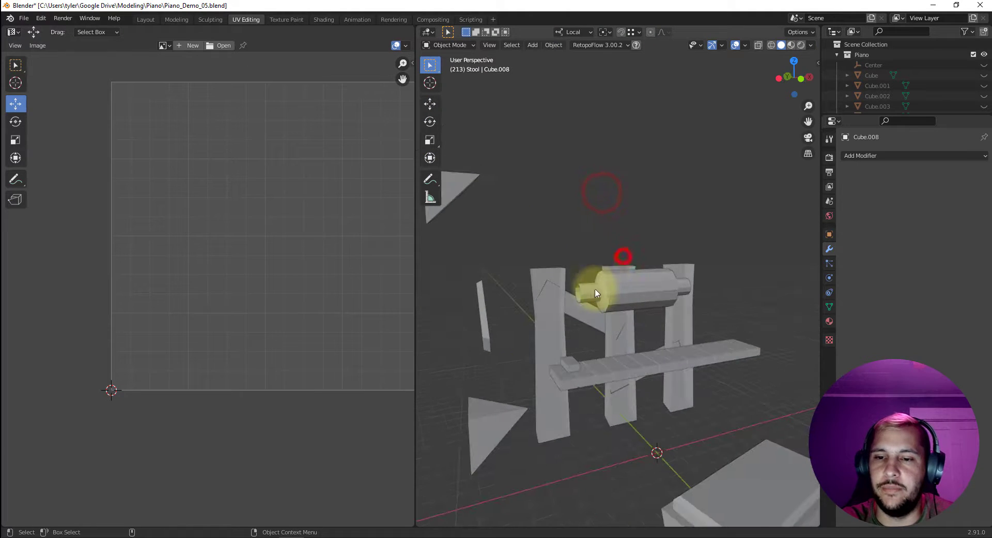
{"action": "scroll", "coordinate": [598, 291], "scroll_direction": "up", "scroll_amount": 3}
{"action": "key", "text": "Tab"}
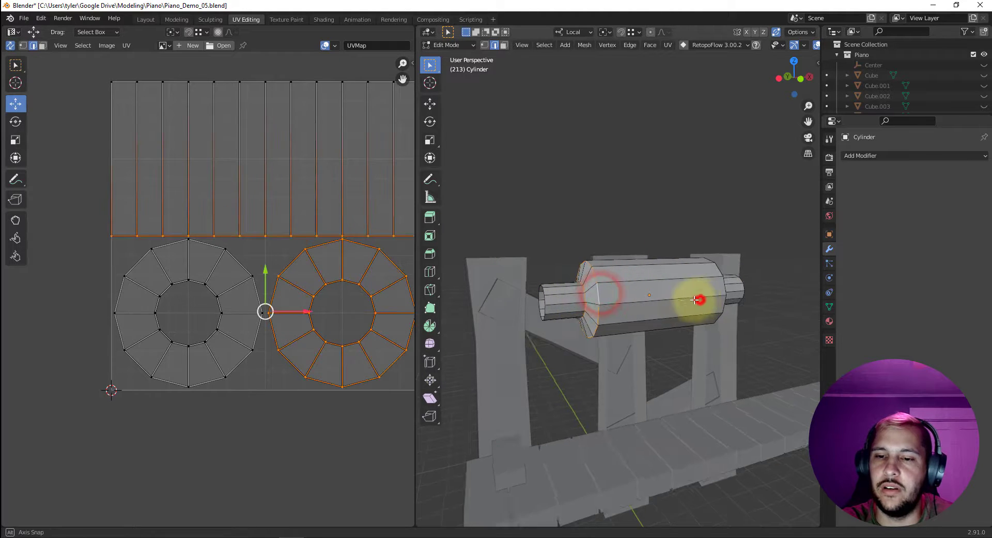
{"action": "middle_click_drag", "start_coordinate": [699, 299], "coordinate": [638, 306]}
{"action": "left_click", "coordinate": [664, 297], "text": "alt+shift"}
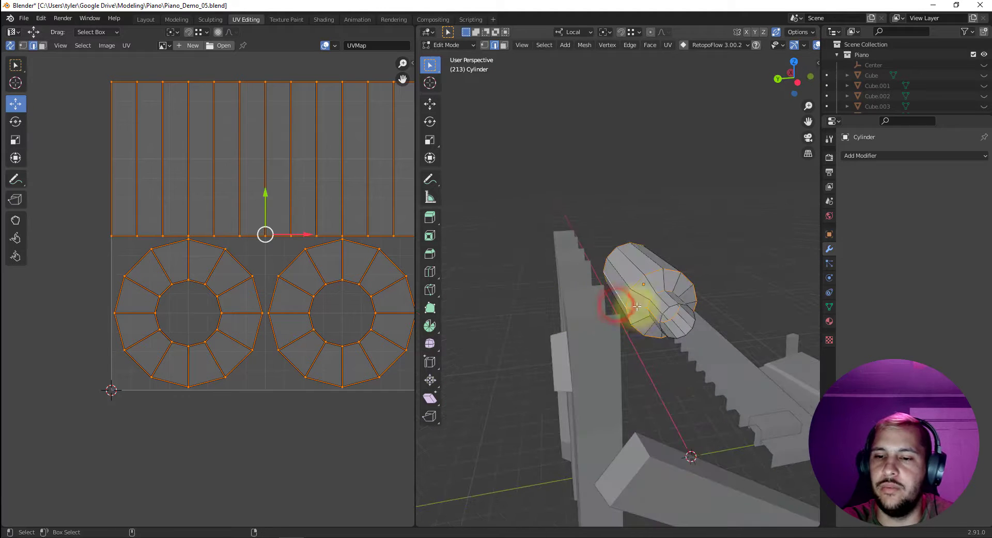
{"action": "right_click", "coordinate": [637, 314]}
{"action": "left_click", "coordinate": [635, 311]}
- Unwrap the whole roller using the marked seams
{"action": "key", "text": "3"}
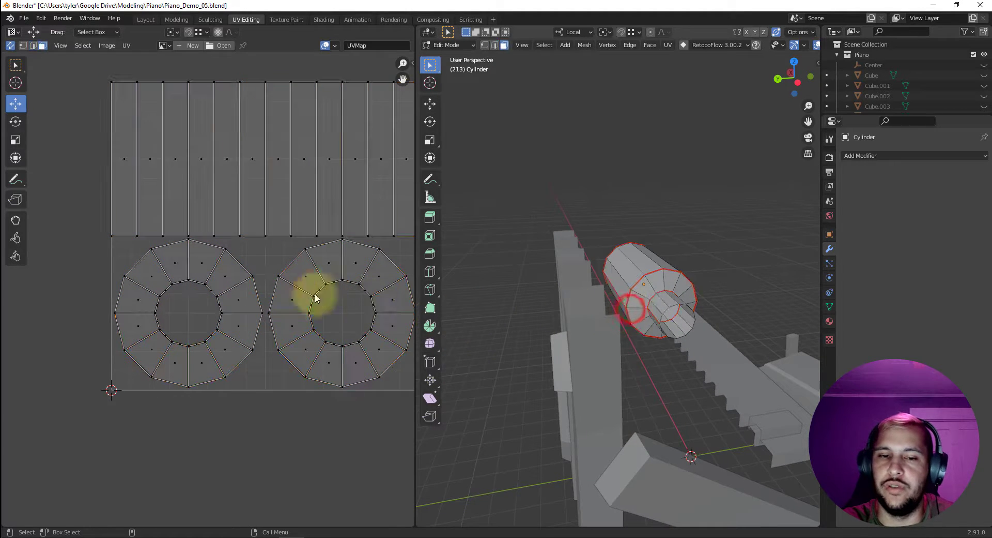
{"action": "key", "text": "a"}
{"action": "right_click", "coordinate": [279, 290]}
{"action": "left_click", "coordinate": [279, 290]}
{"action": "scroll", "coordinate": [274, 289], "scroll_direction": "down", "scroll_amount": 4}
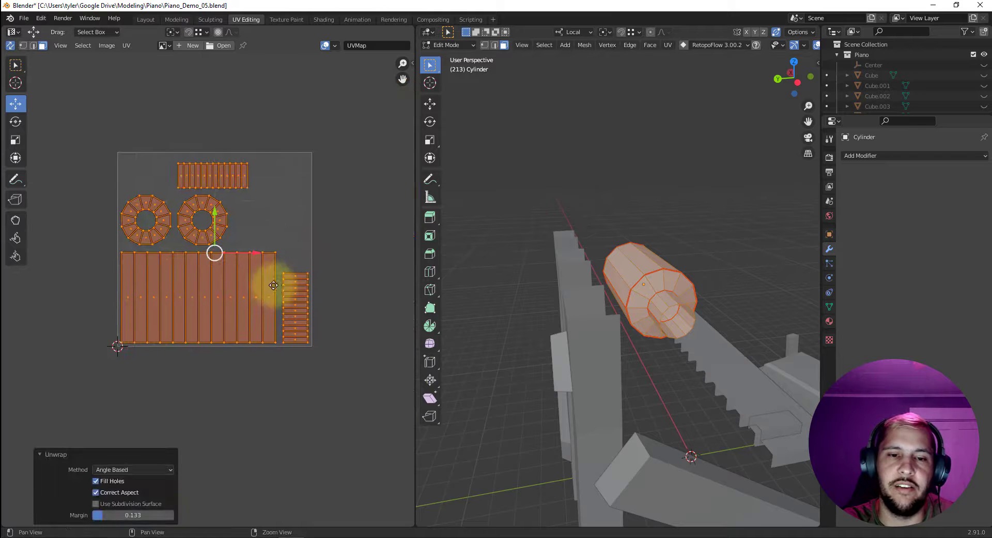
- Examine which UV islands match the roller's barrel, axles and end rings by selecting each linked part
{"action": "middle_click_drag", "start_coordinate": [688, 321], "coordinate": [551, 310]}
{"action": "key", "text": "Tab"}
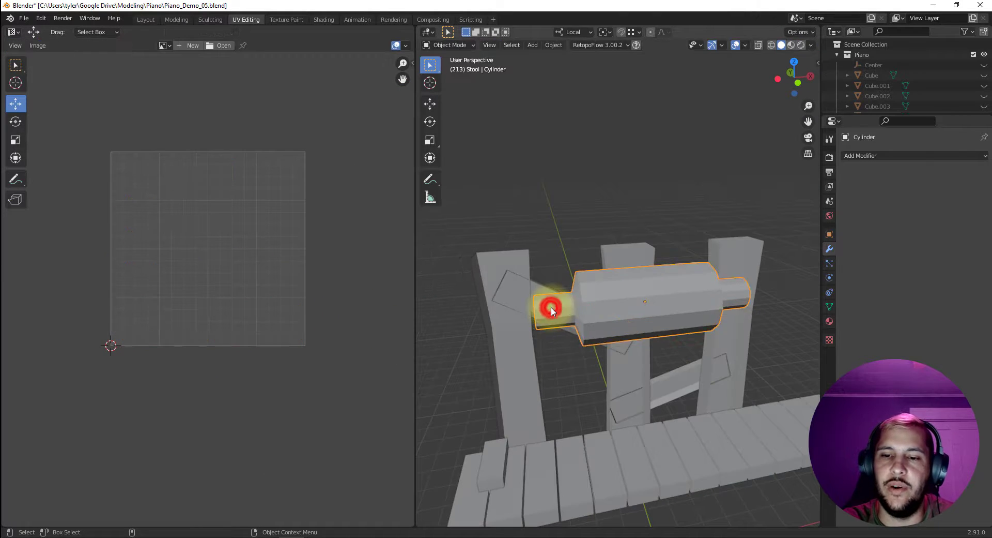
{"action": "key", "text": "Tab"}
{"action": "left_click", "coordinate": [551, 307]}
{"action": "left_click", "coordinate": [620, 300]}
{"action": "key", "text": "l"}
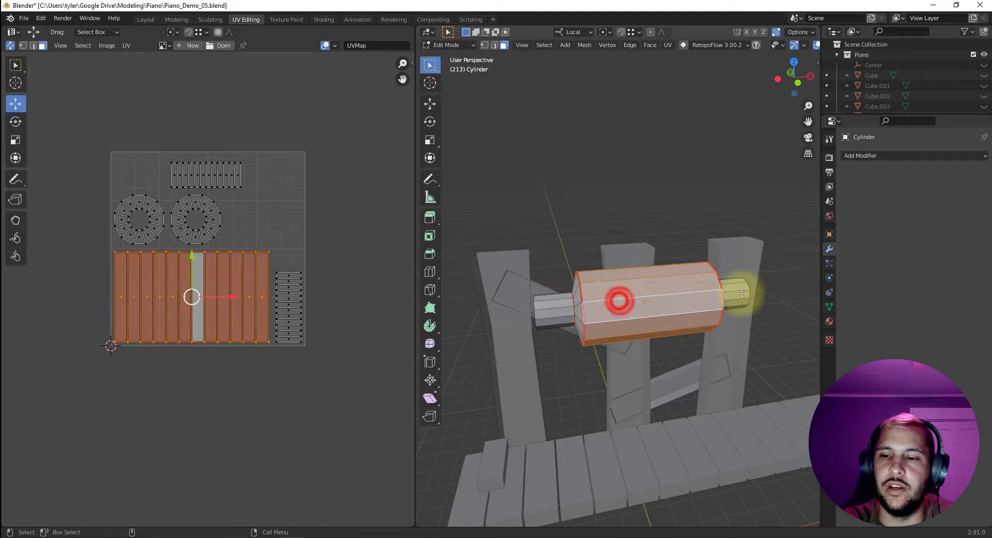
{"action": "left_click", "coordinate": [741, 293]}
{"action": "key", "text": "l"}
{"action": "middle_click_drag", "start_coordinate": [692, 306], "coordinate": [616, 320]}
{"action": "left_click", "coordinate": [614, 299]}
{"action": "key", "text": "l"}
{"action": "left_click", "coordinate": [616, 320]}
{"action": "key", "text": "l"}
{"action": "left_click", "coordinate": [712, 223]}
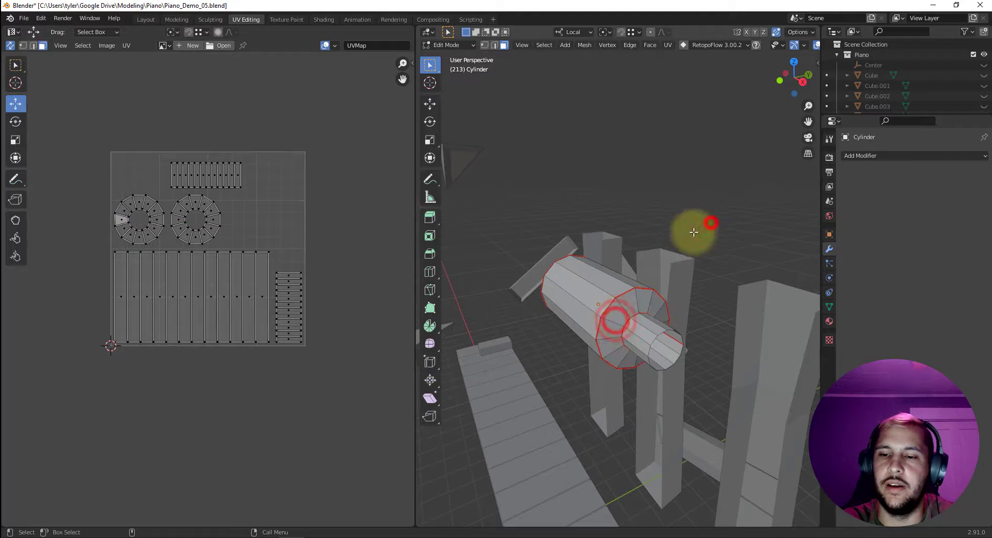
- Leave Edit Mode and hide the roller
{"action": "middle_click_drag", "start_coordinate": [528, 273], "coordinate": [629, 287]}
{"action": "key", "text": "Tab"}
{"action": "key", "text": "ctrl+h"}
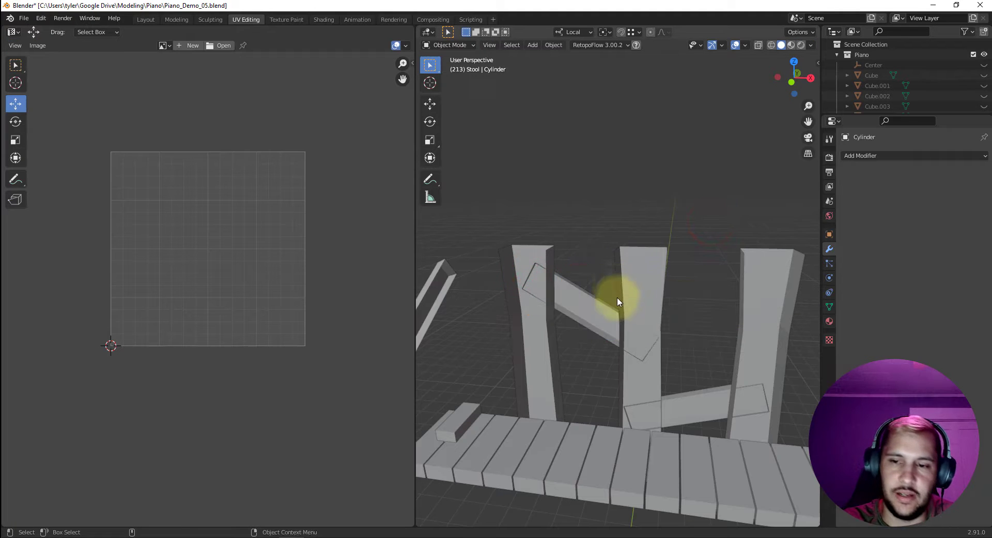
- Mark the vertical edges at the front end of the black key as seams
{"action": "scroll", "coordinate": [617, 297], "scroll_direction": "down", "scroll_amount": 2}
{"action": "left_click_drag", "start_coordinate": [576, 321], "coordinate": [667, 297], "text": "alt"}
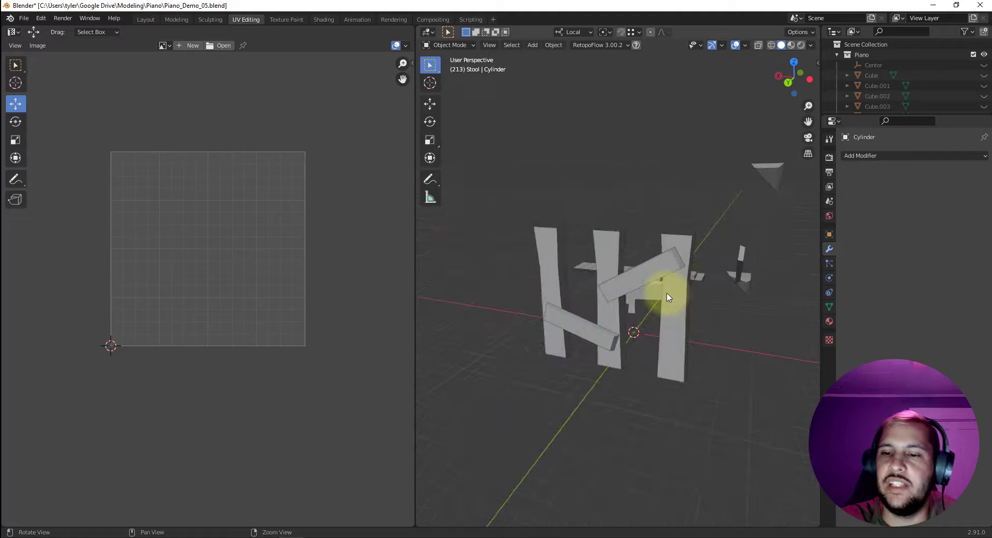
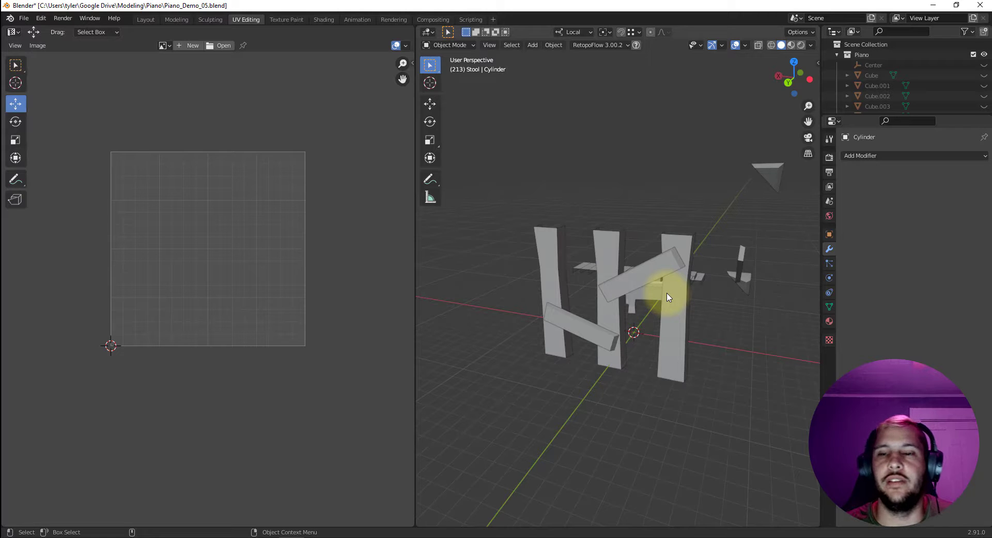
{"action": "left_click_drag", "start_coordinate": [654, 306], "coordinate": [527, 333], "text": "alt"}
{"action": "left_click", "coordinate": [642, 353]}
{"action": "left_click", "coordinate": [594, 300]}
{"action": "scroll", "coordinate": [604, 306], "scroll_direction": "up", "scroll_amount": 2}
{"action": "key", "text": "Tab"}
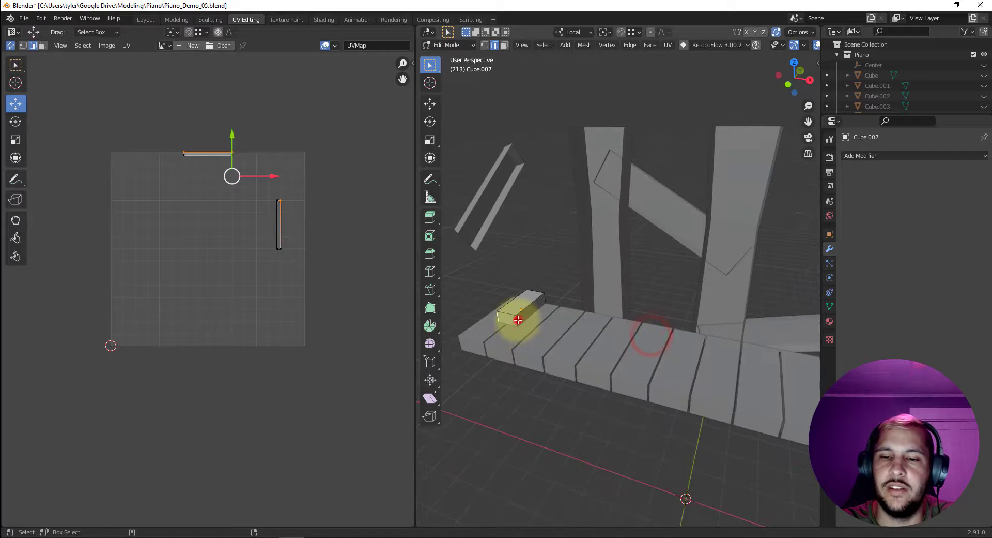
{"action": "right_click", "coordinate": [518, 319]}
{"action": "left_click", "coordinate": [518, 321]}
- Unwrap all faces of the black key and leave Edit Mode
{"action": "key", "text": "3"}
{"action": "key", "text": "a"}
{"action": "right_click", "coordinate": [219, 258]}
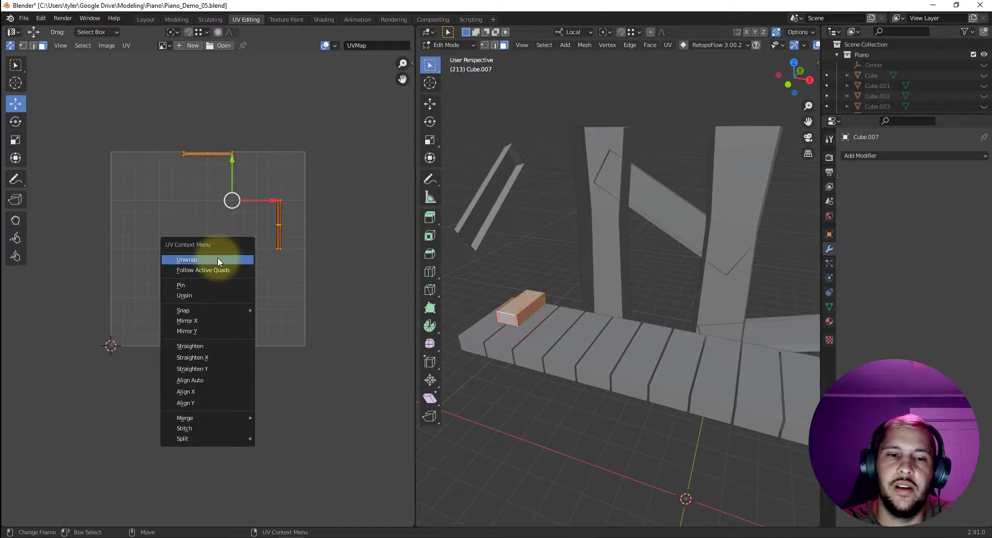
{"action": "left_click", "coordinate": [218, 260]}
{"action": "left_click", "coordinate": [317, 274]}
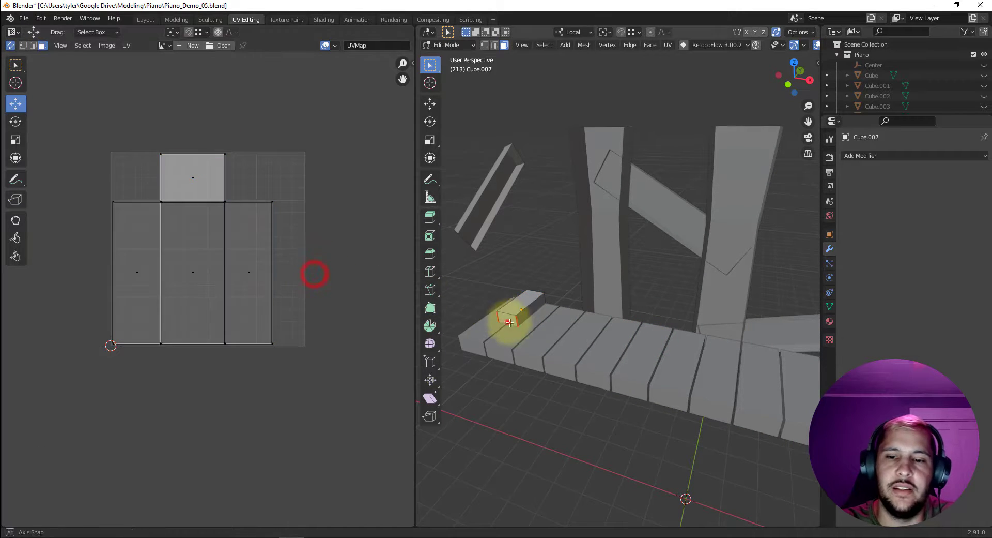
{"action": "left_click_drag", "start_coordinate": [508, 321], "coordinate": [598, 402], "text": "alt"}
{"action": "key", "text": "Tab"}
- Isolate the arrayed white keys in Local View and mark the vertical front edges of the first key as seams
{"action": "left_click", "coordinate": [554, 377]}
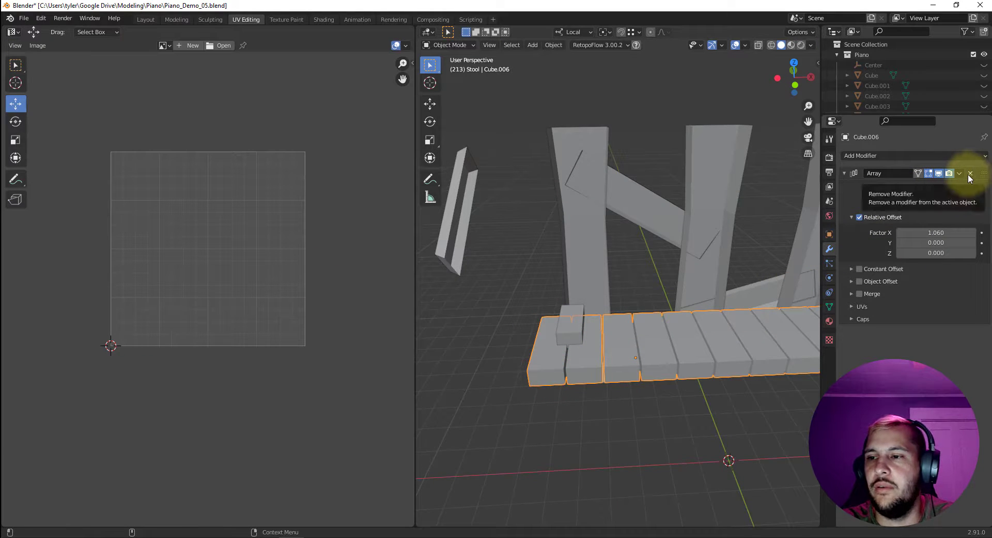
{"action": "key", "text": "Tab"}
{"action": "left_click", "coordinate": [552, 369]}
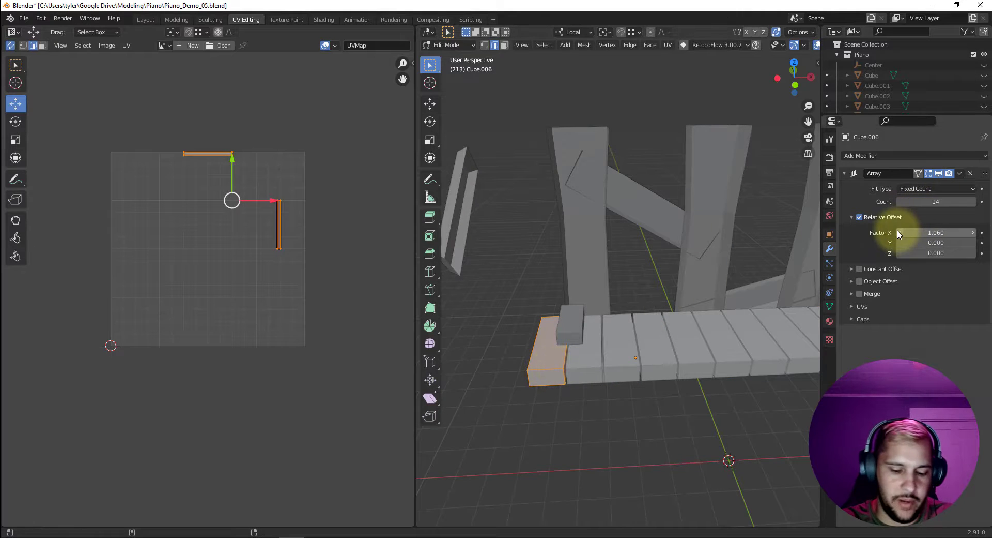
{"action": "key", "text": "slash"}
{"action": "middle_click_drag", "start_coordinate": [655, 339], "coordinate": [533, 315]}
{"action": "middle_click_drag", "start_coordinate": [533, 314], "coordinate": [672, 310], "text": "shift"}
{"action": "scroll", "coordinate": [671, 310], "scroll_direction": "up", "scroll_amount": 4}
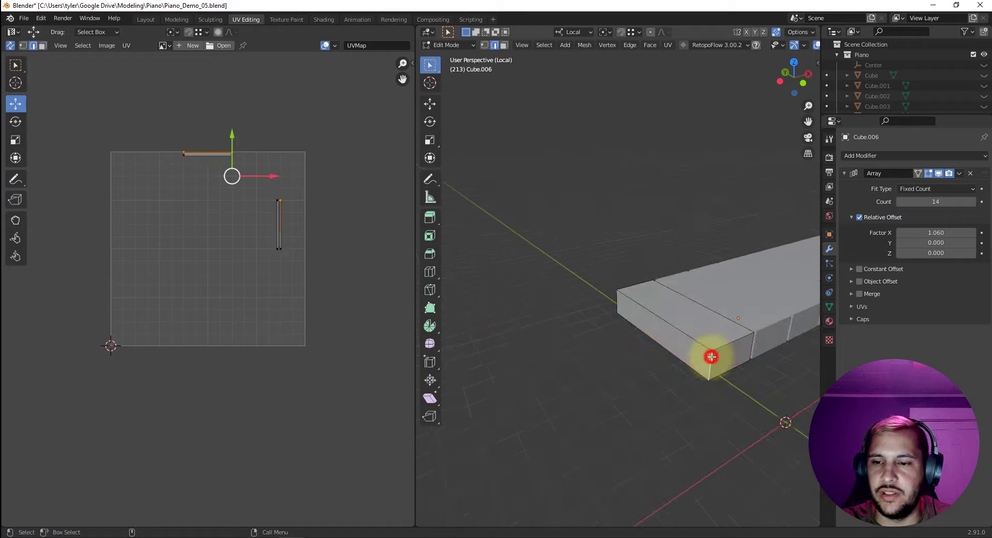
{"action": "middle_click_drag", "start_coordinate": [754, 349], "coordinate": [666, 268]}
{"action": "right_click", "coordinate": [642, 270]}
{"action": "left_click", "coordinate": [642, 270]}
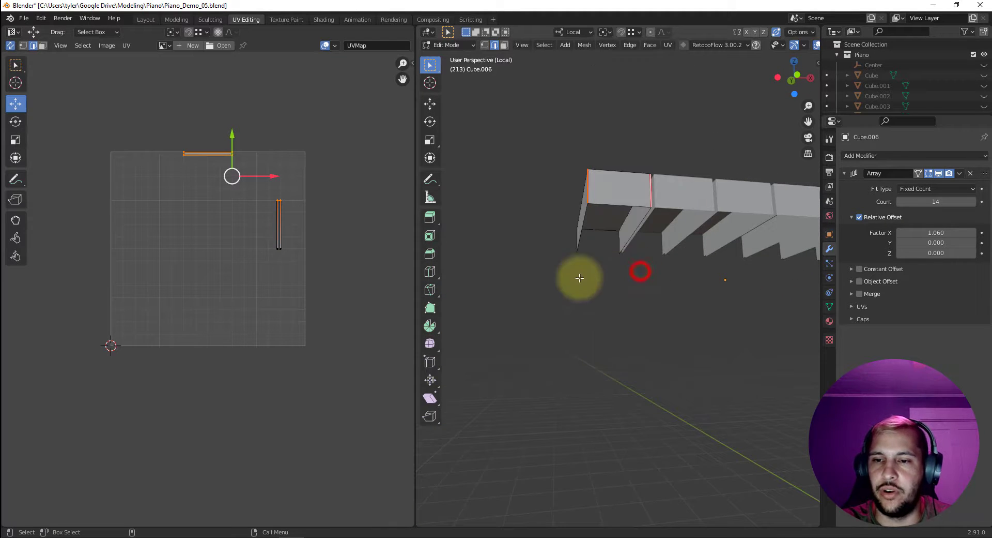
- Unwrap all faces of the first white key and check its front face in the UV layout
{"action": "key", "text": "3"}
{"action": "right_click", "coordinate": [276, 271]}
{"action": "left_click", "coordinate": [265, 271]}
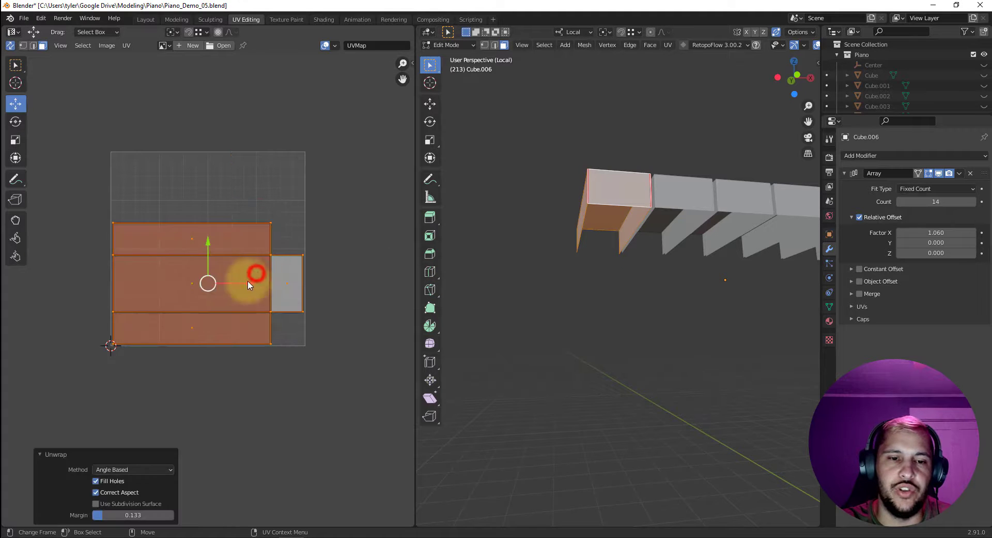
{"action": "left_click", "coordinate": [336, 295]}
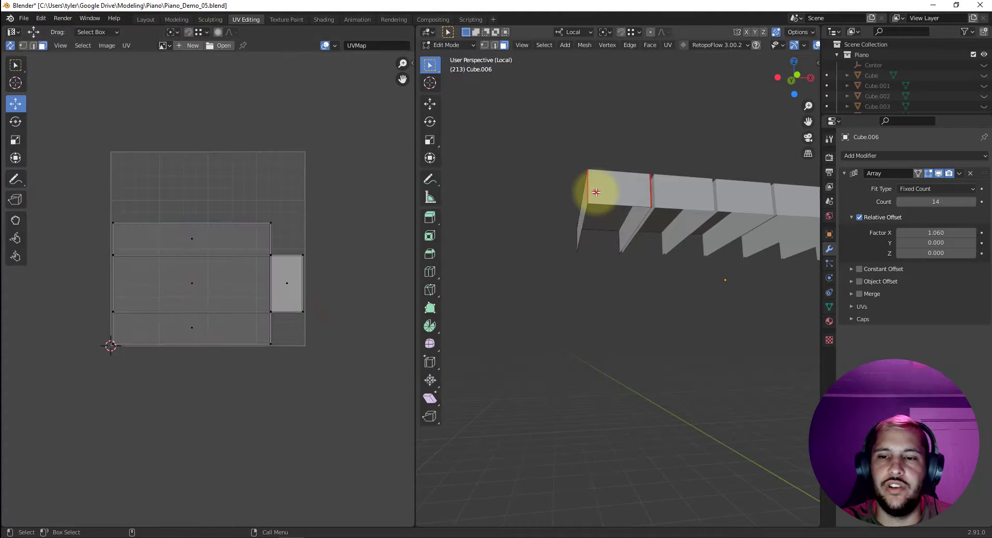
{"action": "left_click", "coordinate": [593, 191]}
{"action": "middle_click_drag", "start_coordinate": [669, 202], "coordinate": [554, 233]}
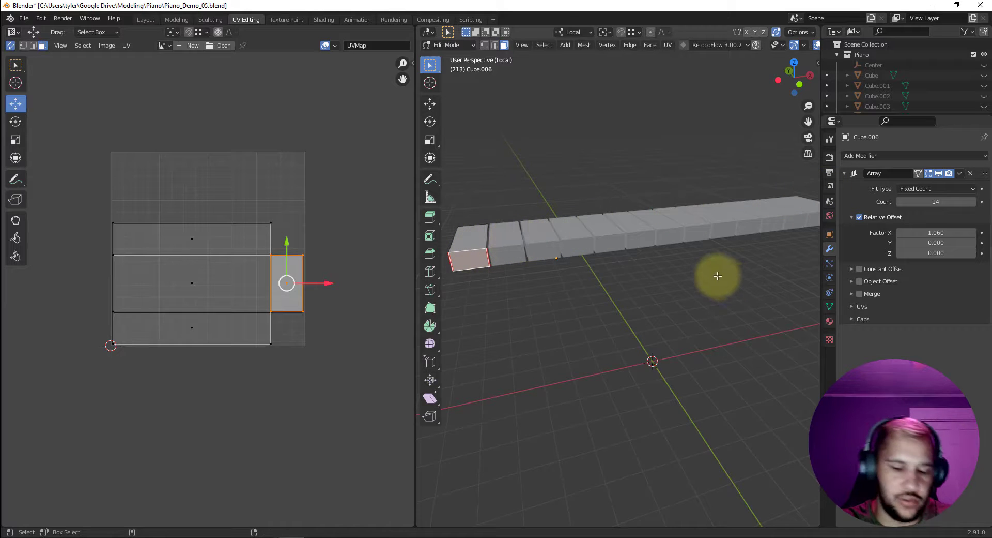
- Leave Local View and Edit Mode, then hide the black key together with the white keys
{"action": "key", "text": "KP_Divide"}
{"action": "key", "text": "Tab"}
{"action": "scroll", "coordinate": [574, 284], "scroll_direction": "down", "scroll_amount": 2}
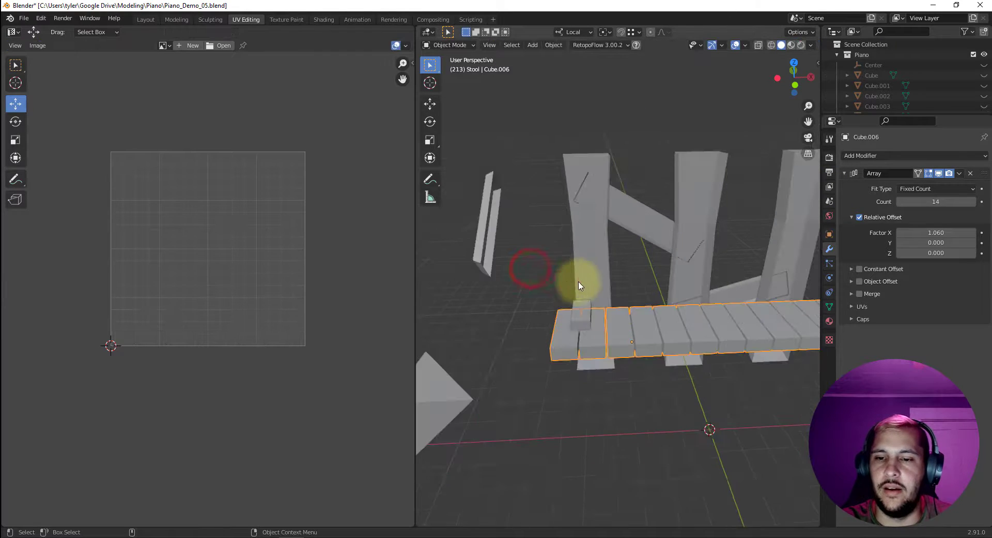
{"action": "middle_click_drag", "start_coordinate": [584, 286], "coordinate": [605, 287]}
{"action": "left_click", "coordinate": [626, 310]}
{"action": "left_click", "coordinate": [631, 329], "text": "shift"}
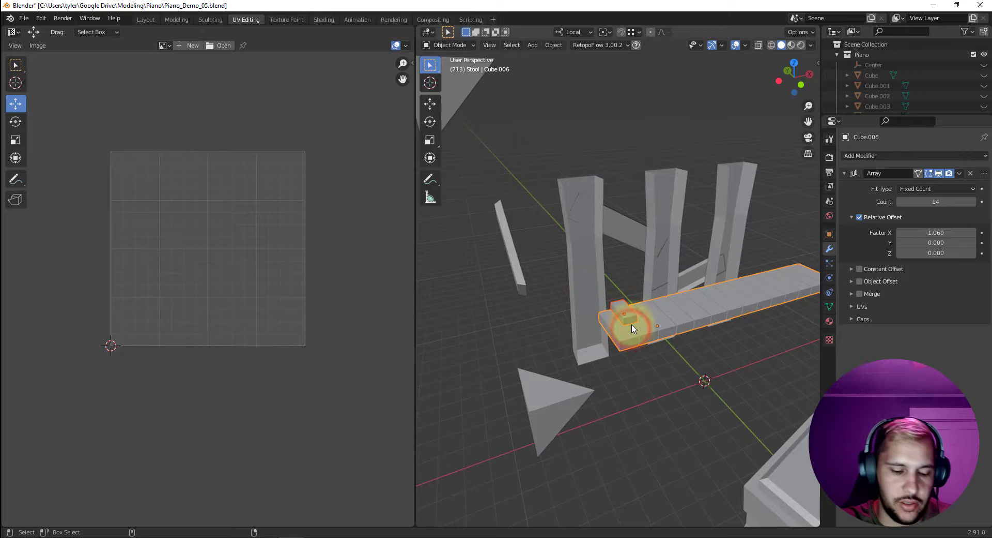
{"action": "key", "text": "h"}
- Mark the outer perimeter edges of the lower triangular corner piece as seams
{"action": "middle_click_drag", "start_coordinate": [584, 357], "coordinate": [514, 195]}
{"action": "middle_click_drag", "start_coordinate": [613, 279], "coordinate": [618, 242]}
{"action": "scroll", "coordinate": [533, 201], "scroll_direction": "up", "scroll_amount": 3}
{"action": "middle_click_drag", "start_coordinate": [618, 241], "coordinate": [647, 211]}
{"action": "left_click", "coordinate": [597, 199]}
{"action": "key", "text": "Tab"}
{"action": "left_click", "coordinate": [598, 189]}
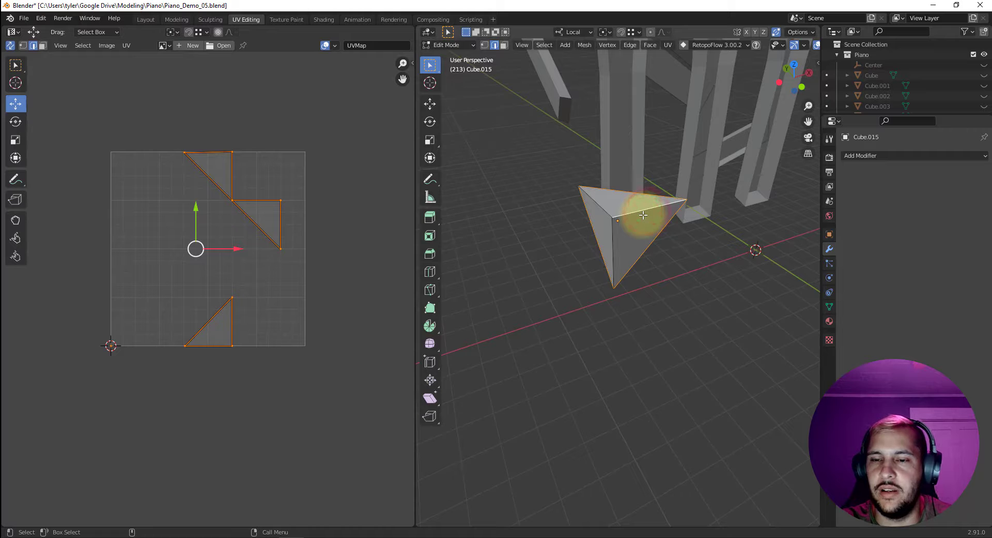
{"action": "left_click_drag", "start_coordinate": [649, 222], "coordinate": [648, 223]}
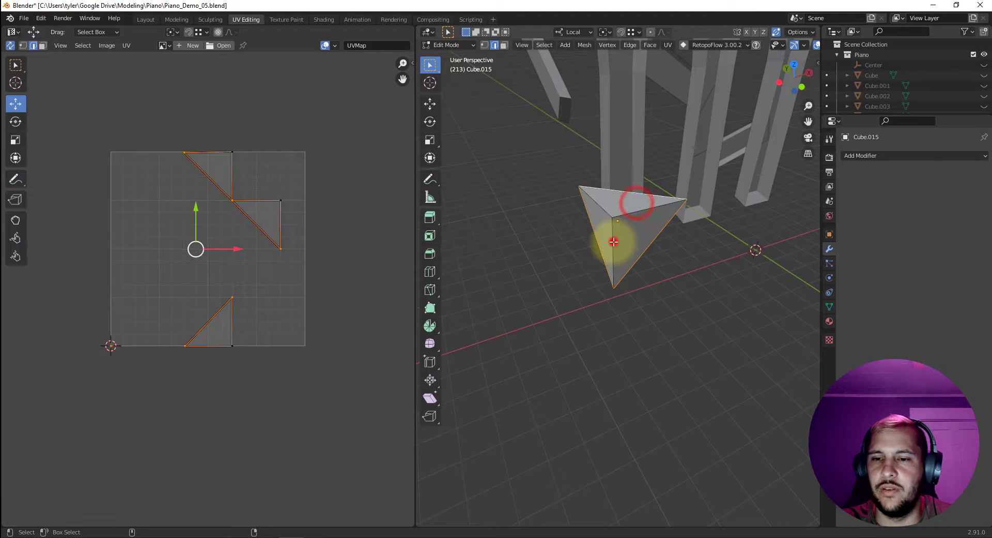
{"action": "right_click", "coordinate": [616, 240]}
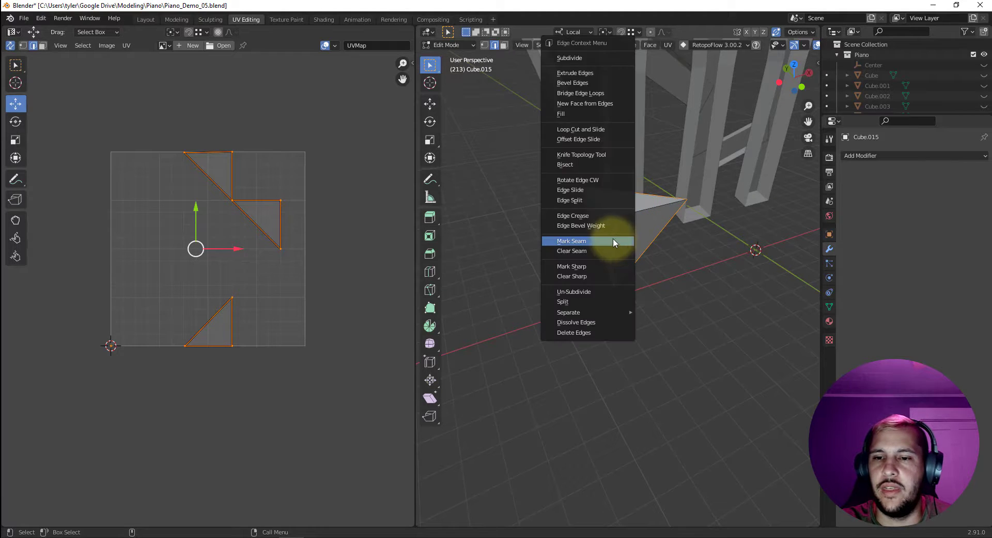
{"action": "left_click", "coordinate": [609, 237]}
- Unwrap all faces of the lower triangular corner piece
{"action": "key", "text": "3"}
{"action": "key", "text": "a"}
{"action": "key", "text": "u"}
{"action": "left_click", "coordinate": [208, 250]}
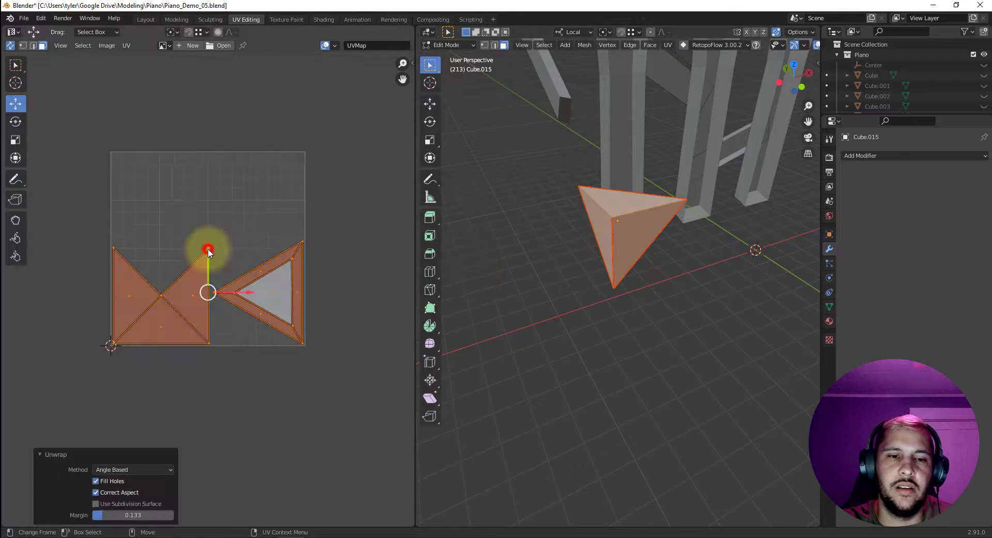
{"action": "left_click", "coordinate": [250, 187]}
- Leave Edit Mode and hide the lower triangular corner piece
{"action": "middle_click_drag", "start_coordinate": [475, 222], "coordinate": [587, 219]}
{"action": "key", "text": "Tab"}
{"action": "key", "text": "h"}
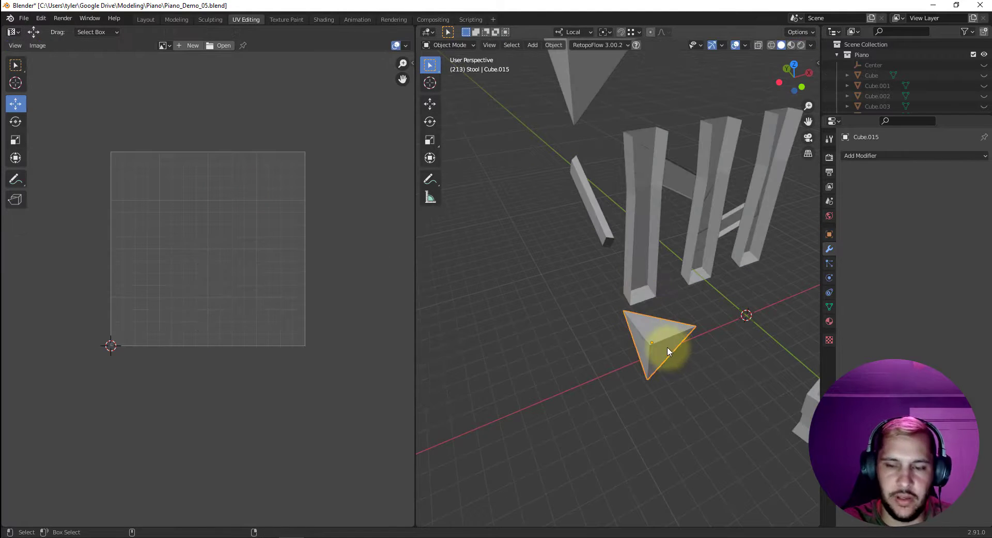
- Mark the outer perimeter edges of the remaining triangular corner piece as seams
{"action": "middle_click_drag", "start_coordinate": [641, 313], "coordinate": [606, 251]}
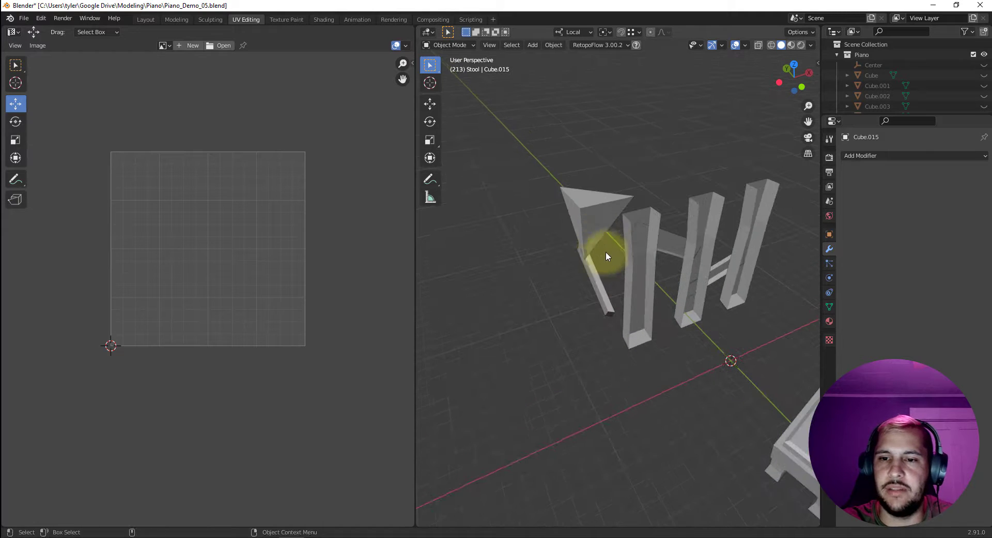
{"action": "key", "text": "Tab"}
{"action": "left_click", "coordinate": [584, 221]}
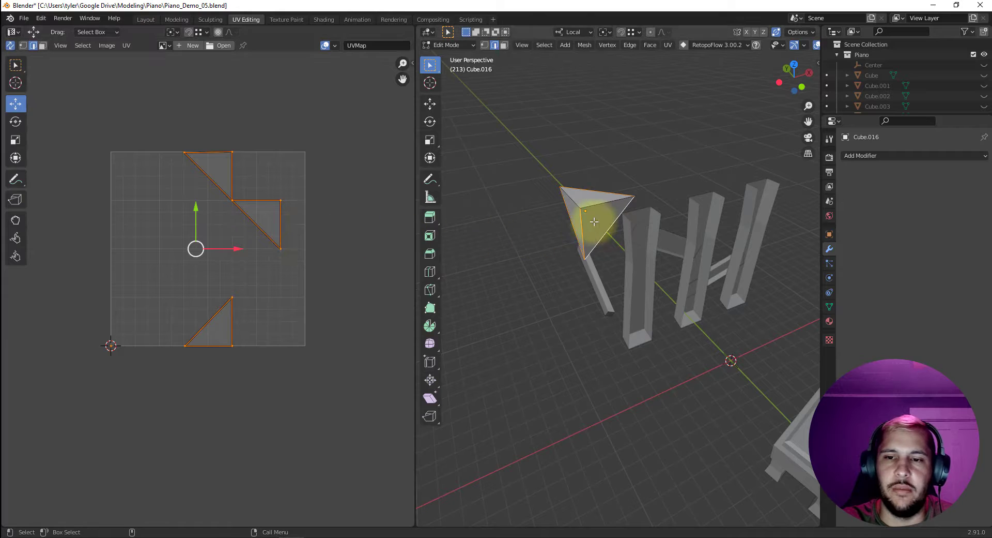
{"action": "right_click", "coordinate": [571, 222]}
{"action": "left_click", "coordinate": [571, 222]}
- Unwrap all faces of the remaining triangular corner piece, leave Edit Mode and hide it
{"action": "key", "text": "3"}
{"action": "key", "text": "a"}
{"action": "right_click", "coordinate": [209, 253]}
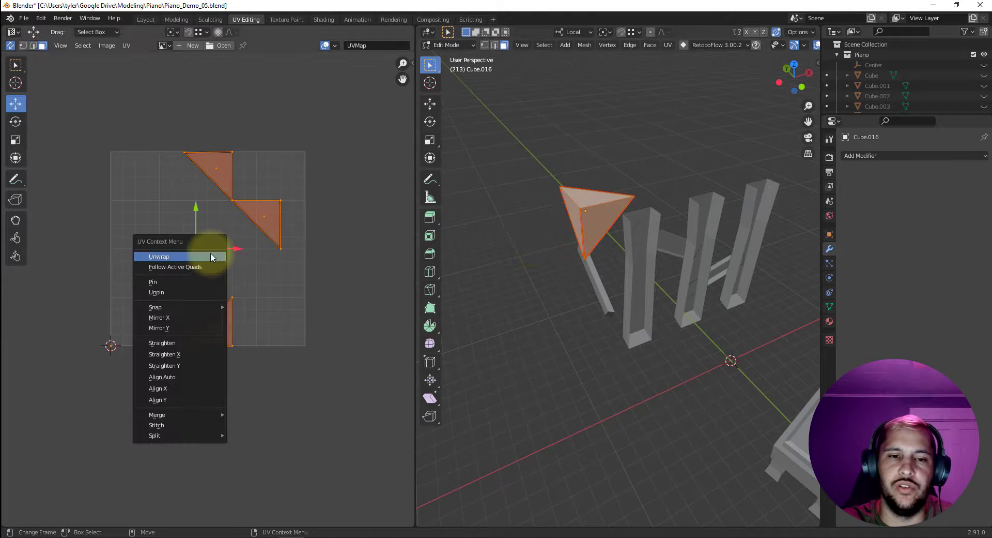
{"action": "left_click", "coordinate": [193, 257]}
{"action": "key", "text": "Tab"}
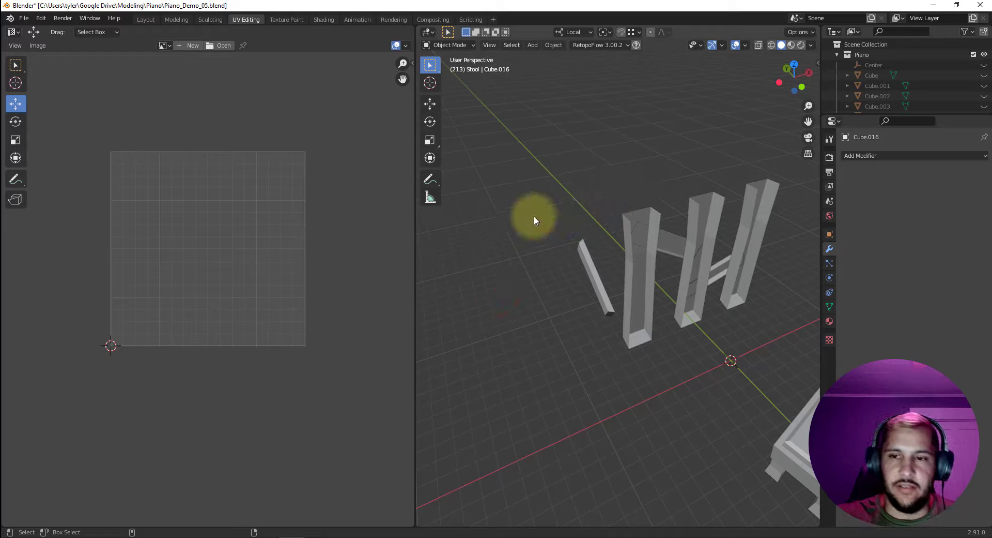
- Mark the short end edges of the loose board beside the outermost post as seams
{"action": "middle_click_drag", "start_coordinate": [584, 282], "coordinate": [536, 290]}
{"action": "left_click", "coordinate": [574, 314]}
{"action": "key", "text": "Tab"}
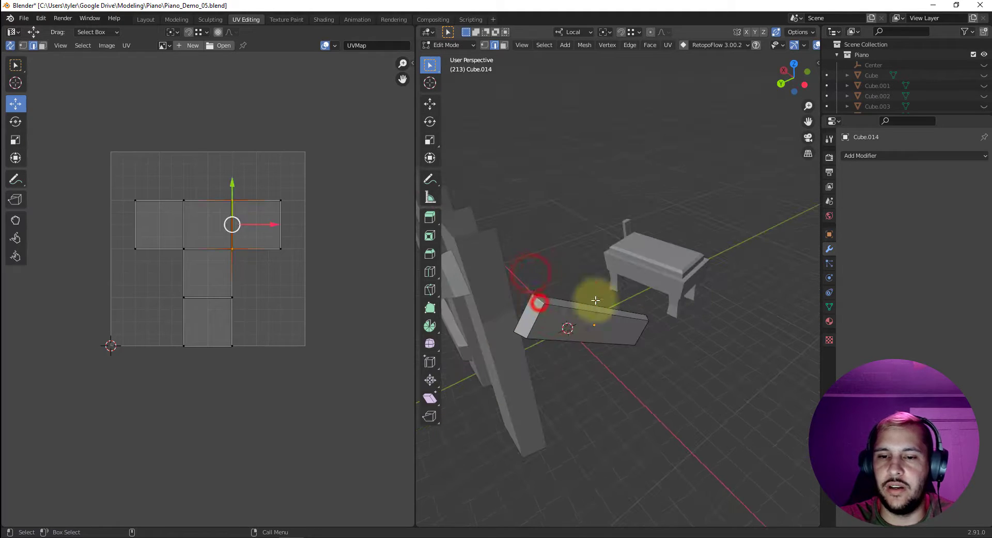
{"action": "middle_click_drag", "start_coordinate": [646, 304], "coordinate": [525, 285]}
{"action": "left_click", "coordinate": [610, 333], "text": "shift"}
{"action": "middle_click_drag", "start_coordinate": [615, 332], "coordinate": [715, 279]}
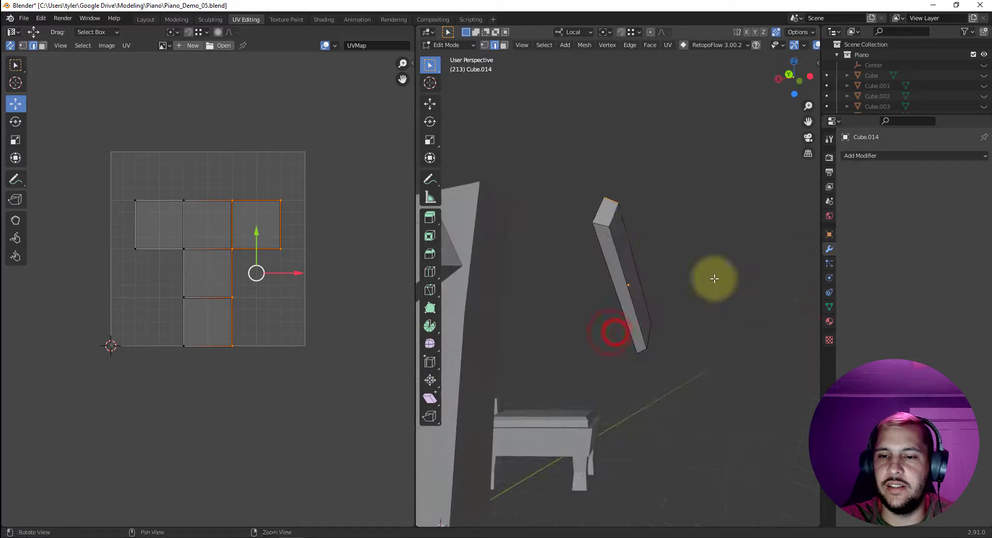
{"action": "left_click", "coordinate": [604, 225], "text": "shift"}
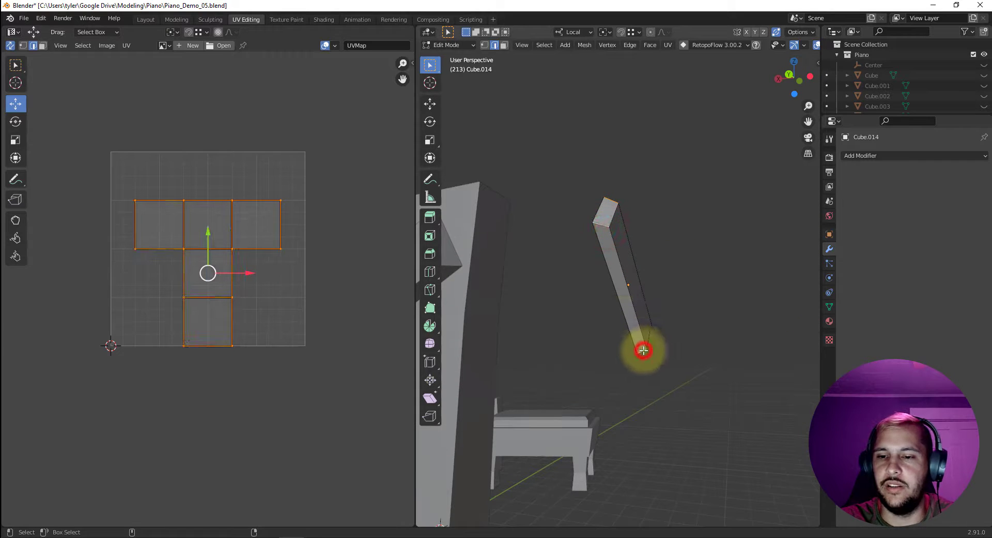
{"action": "right_click", "coordinate": [644, 349]}
{"action": "left_click", "coordinate": [630, 327]}
- Unwrap all faces of the board beside the outermost post, leave Edit Mode and hide it
{"action": "key", "text": "3"}
{"action": "key", "text": "a"}
{"action": "right_click", "coordinate": [152, 229]}
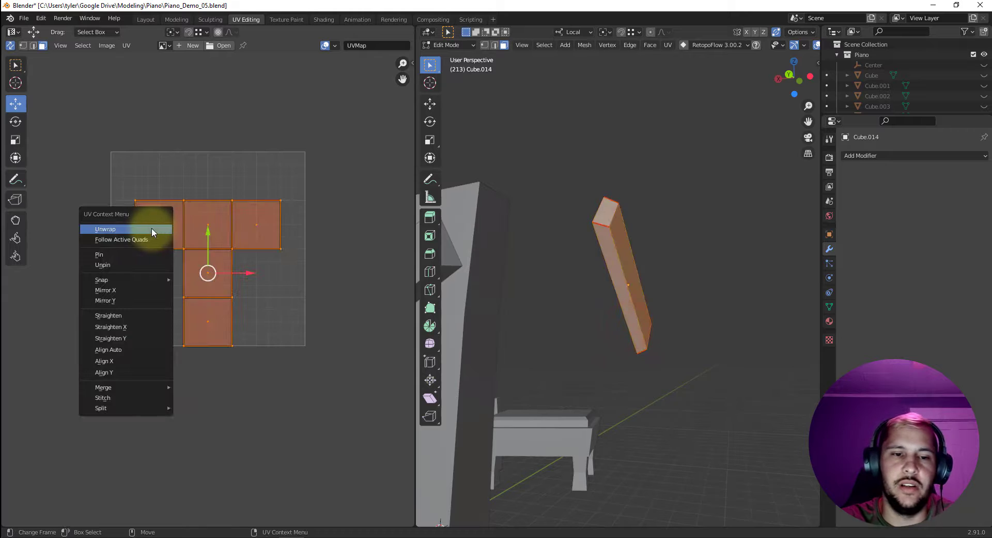
{"action": "left_click", "coordinate": [151, 228]}
{"action": "left_click", "coordinate": [265, 275]}
{"action": "middle_click_drag", "start_coordinate": [550, 284], "coordinate": [678, 276]}
{"action": "key", "text": "Tab"}
- Mark the short edges at both ends of the upper diagonal brace as seams
{"action": "left_click", "coordinate": [569, 275]}
{"action": "key", "text": "Tab"}
{"action": "left_click", "coordinate": [572, 261]}
{"action": "left_click", "coordinate": [562, 229], "text": "shift"}
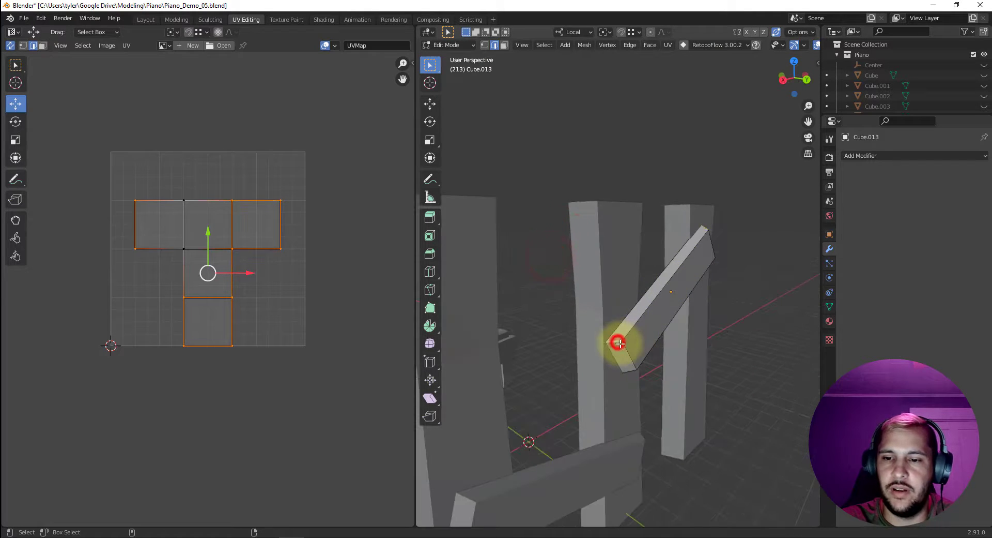
{"action": "left_click", "coordinate": [619, 342], "text": "shift"}
{"action": "right_click", "coordinate": [631, 370]}
{"action": "left_click", "coordinate": [629, 370]}
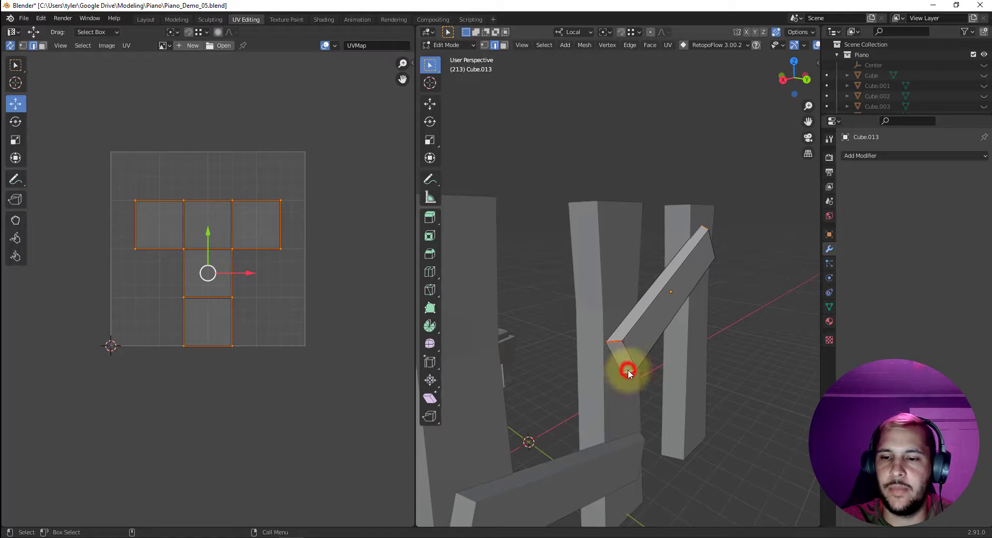
- Unwrap all faces of the upper diagonal brace, leave Edit Mode and hide it
{"action": "key", "text": "3"}
{"action": "key", "text": "a"}
{"action": "right_click", "coordinate": [253, 292]}
{"action": "left_click", "coordinate": [237, 284]}
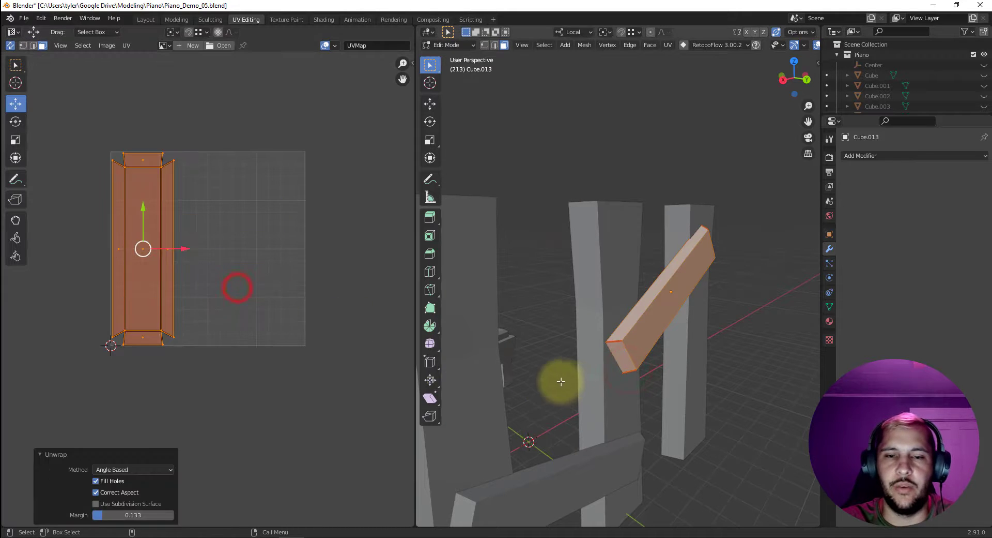
{"action": "key", "text": "Tab"}
{"action": "key", "text": "h"}
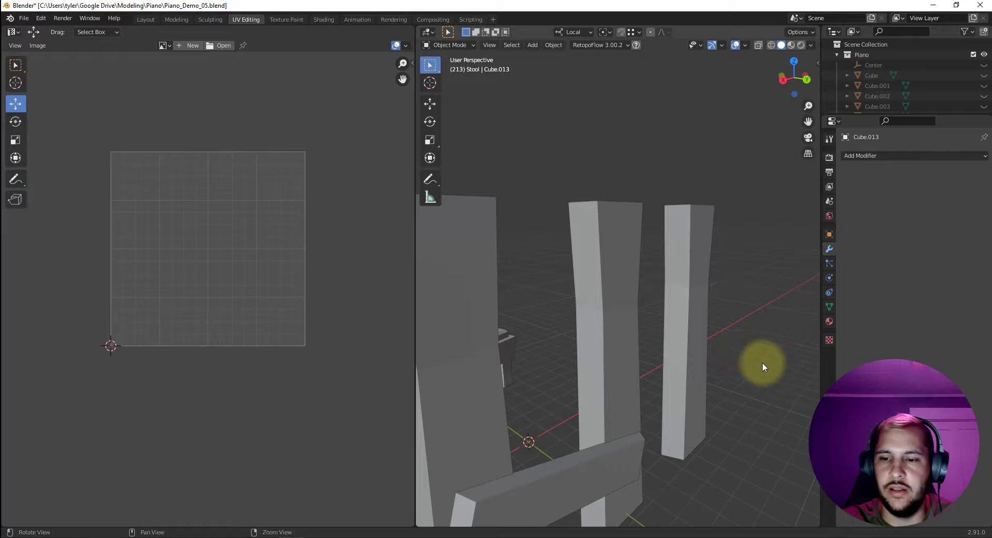
- Isolate the lower brace in Local View and mark the short edges at both ends as seams
{"action": "middle_click_drag", "start_coordinate": [762, 363], "coordinate": [747, 285]}
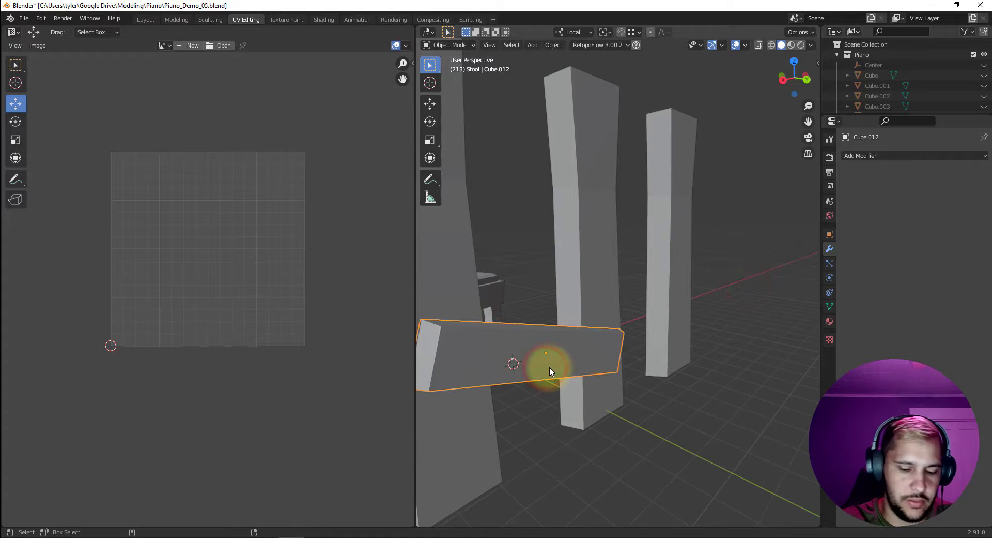
{"action": "key", "text": "KP_Divide"}
{"action": "key", "text": "Tab"}
{"action": "middle_click_drag", "start_coordinate": [509, 266], "coordinate": [518, 263]}
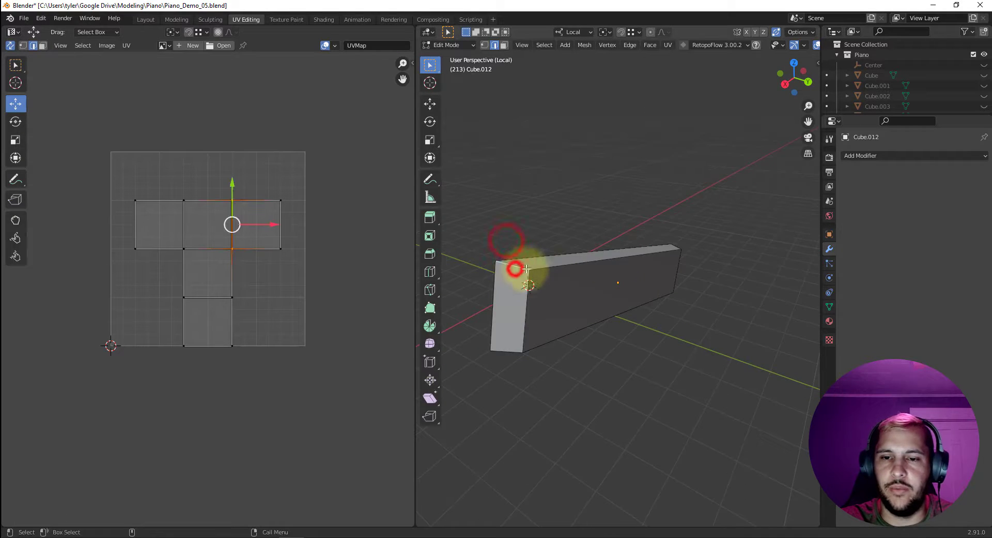
{"action": "left_click", "coordinate": [677, 248], "text": "shift"}
{"action": "left_click", "coordinate": [515, 347], "text": "shift"}
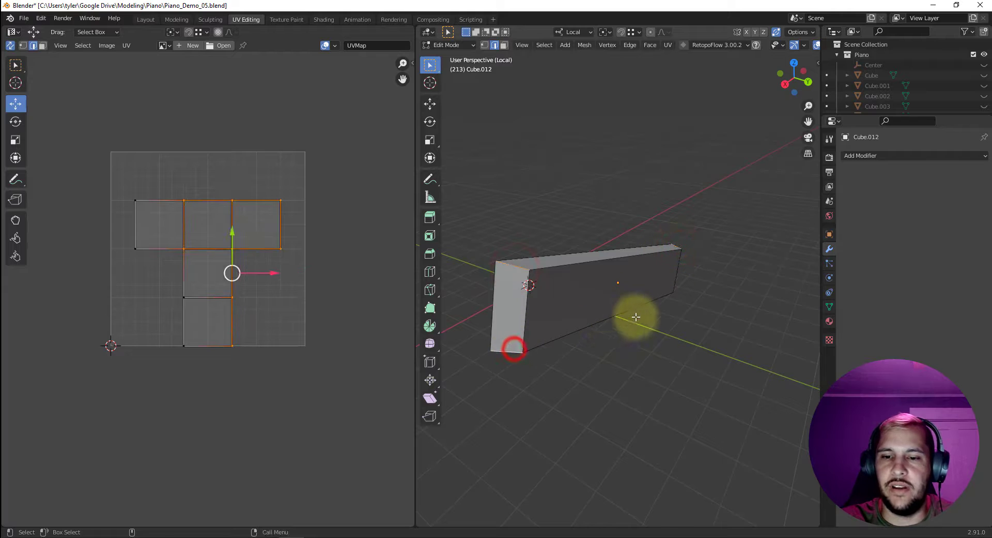
{"action": "middle_click_drag", "start_coordinate": [636, 316], "coordinate": [725, 339]}
{"action": "right_click", "coordinate": [726, 339]}
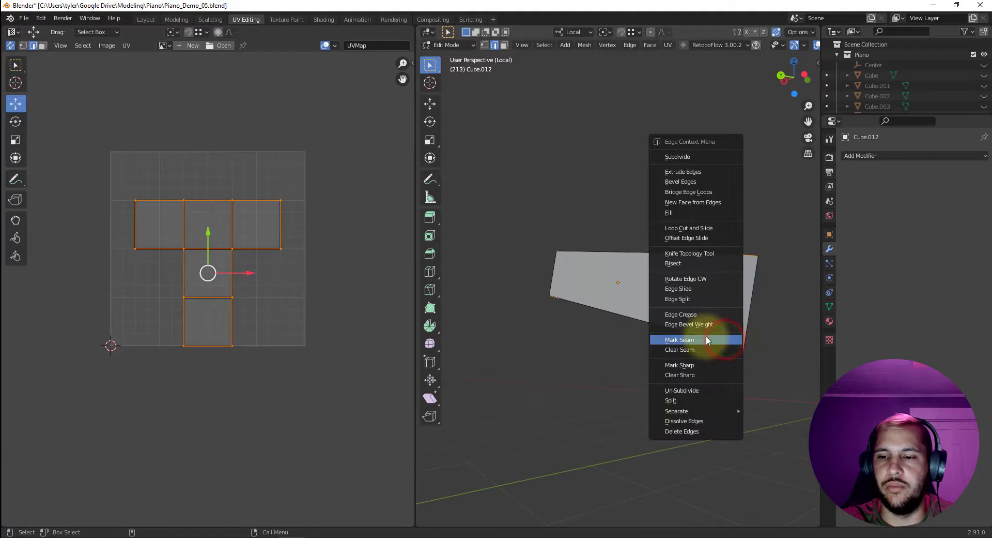
{"action": "left_click", "coordinate": [706, 336]}
- Unwrap all faces of the lower brace
{"action": "key", "text": "3"}
{"action": "key", "text": "a"}
{"action": "key", "text": "u"}
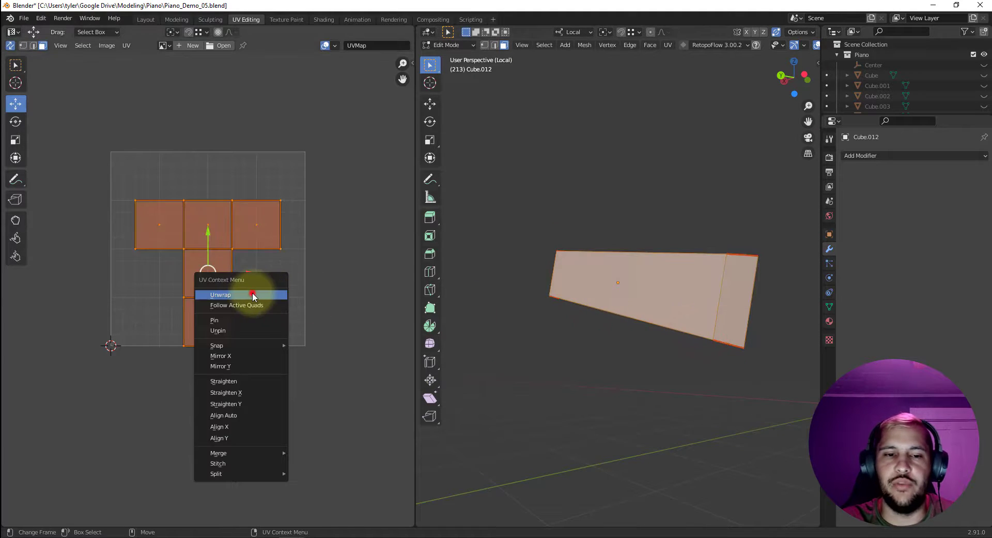
{"action": "left_click", "coordinate": [253, 293]}
- Leave Local View and Edit Mode and hide the lower brace
{"action": "key", "text": "KP_Divide"}
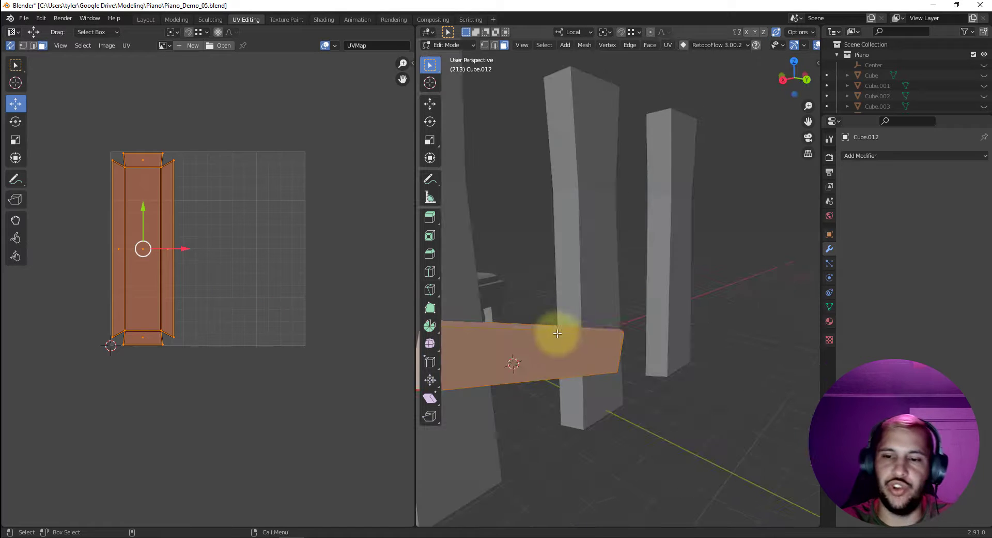
{"action": "key", "text": "Tab"}
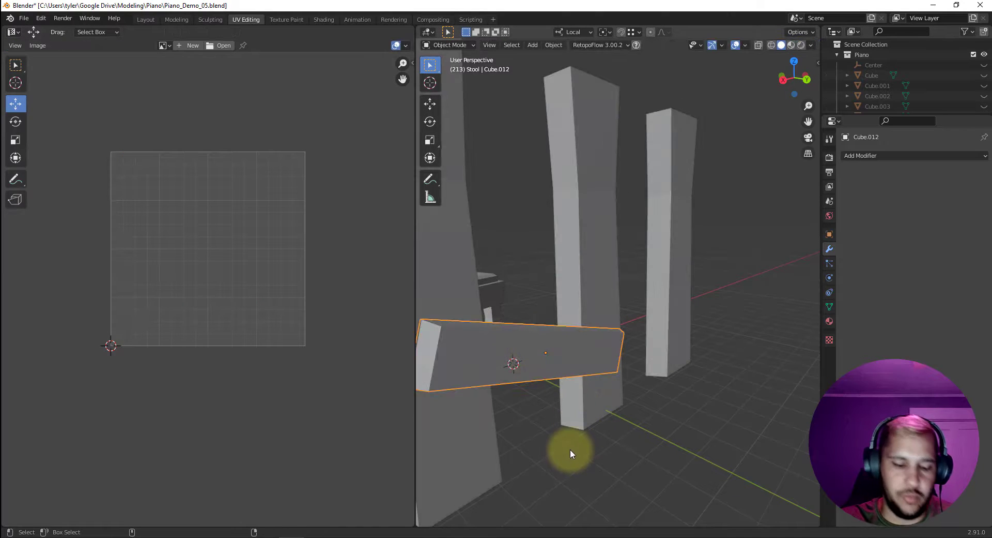
{"action": "key", "text": "h"}
- Select the arrayed posts at their bottom ends
{"action": "mouse_move", "coordinate": [582, 381]}
{"action": "middle_mouse_down"}
{"action": "mouse_move", "coordinate": [675, 396]}
{"action": "mouse_move", "coordinate": [669, 412]}
{"action": "mouse_move", "coordinate": [567, 414]}
{"action": "mouse_move", "coordinate": [498, 401]}
{"action": "mouse_move", "coordinate": [625, 339]}
{"action": "mouse_move", "coordinate": [616, 361]}
{"action": "mouse_move", "coordinate": [667, 304]}
{"action": "middle_mouse_up"}
{"action": "scroll", "coordinate": [613, 288], "scroll_direction": "up", "scroll_amount": 4}
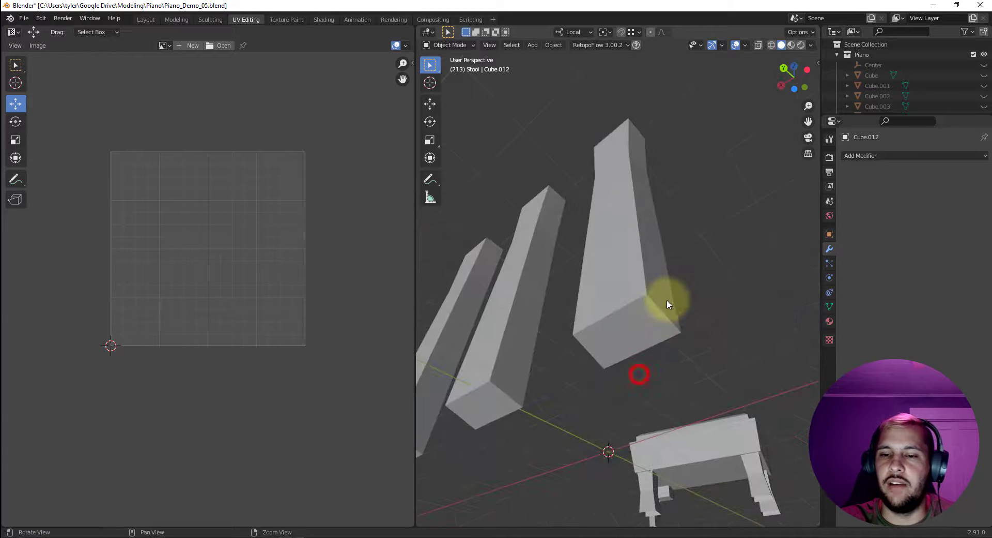
{"action": "left_click", "coordinate": [655, 309]}
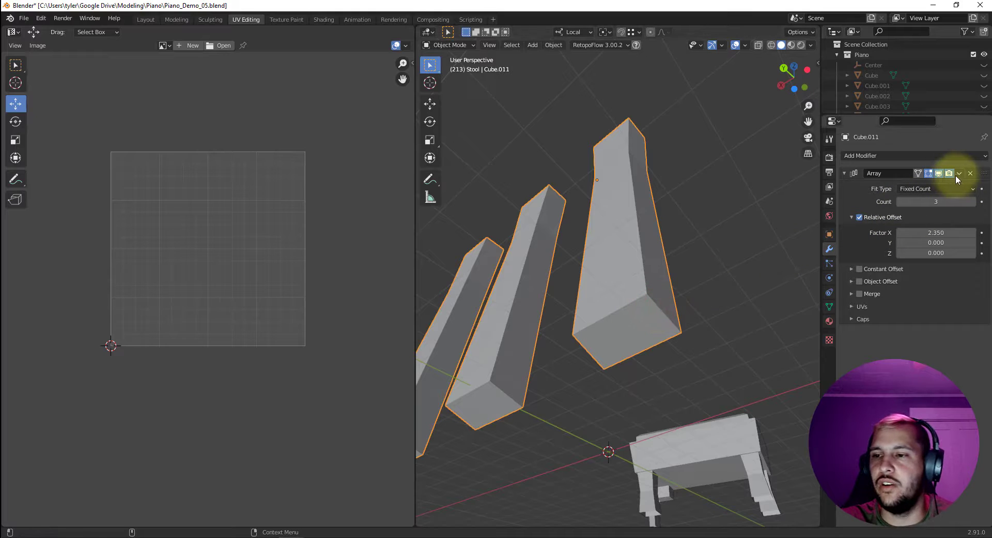
- Toggle the Array modifier's viewport display to check which post is the original
{"action": "left_click", "coordinate": [940, 174]}
{"action": "left_click", "coordinate": [941, 172]}
{"action": "left_click", "coordinate": [942, 173]}
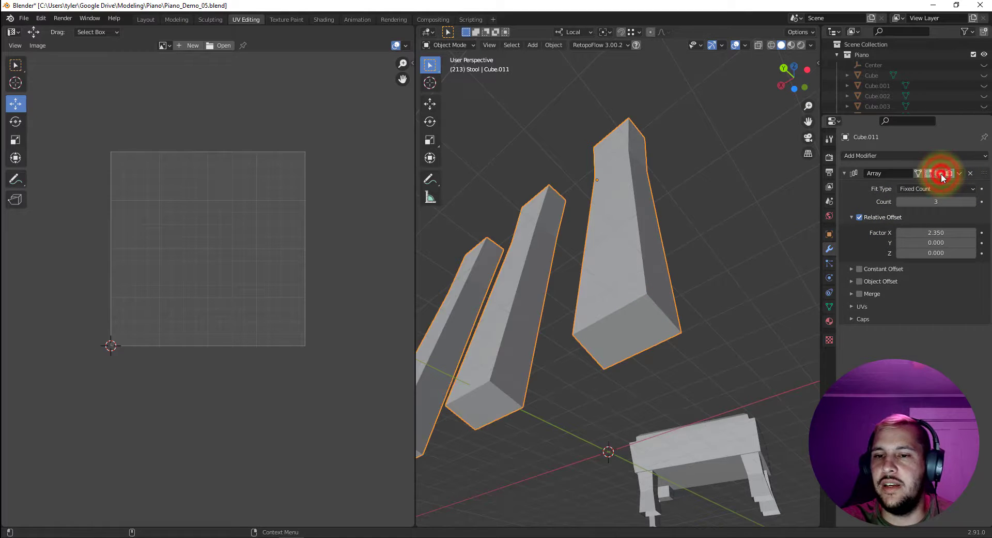
- Mark the vertical edges at the bottom end of the original post as seams
{"action": "key", "text": "Tab"}
{"action": "left_click", "coordinate": [653, 302]}
{"action": "middle_click_drag", "start_coordinate": [594, 350], "coordinate": [661, 320]}
{"action": "right_click", "coordinate": [681, 301]}
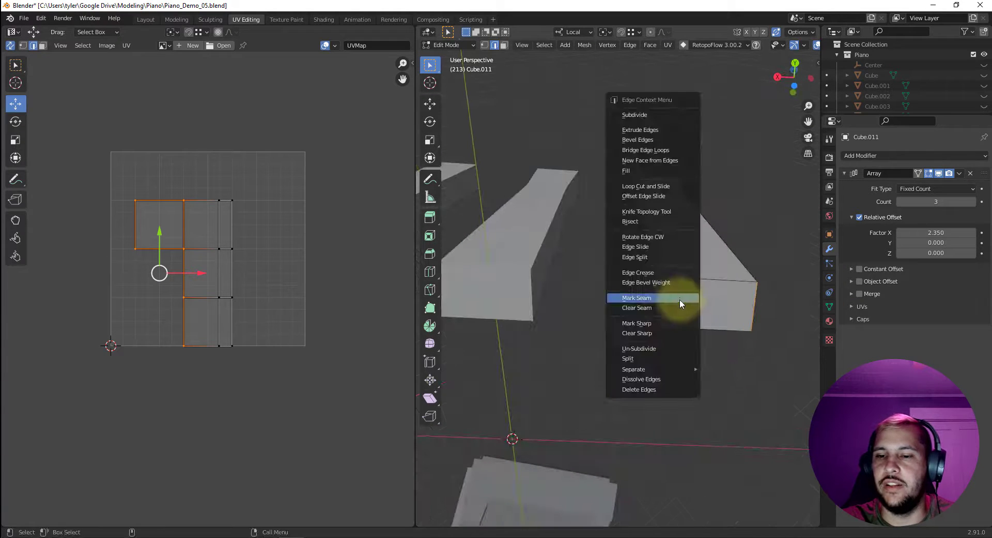
{"action": "left_click", "coordinate": [661, 299]}
- Unwrap all faces of the original post
{"action": "key", "text": "a"}
{"action": "key", "text": "u"}
{"action": "left_click", "coordinate": [177, 282]}
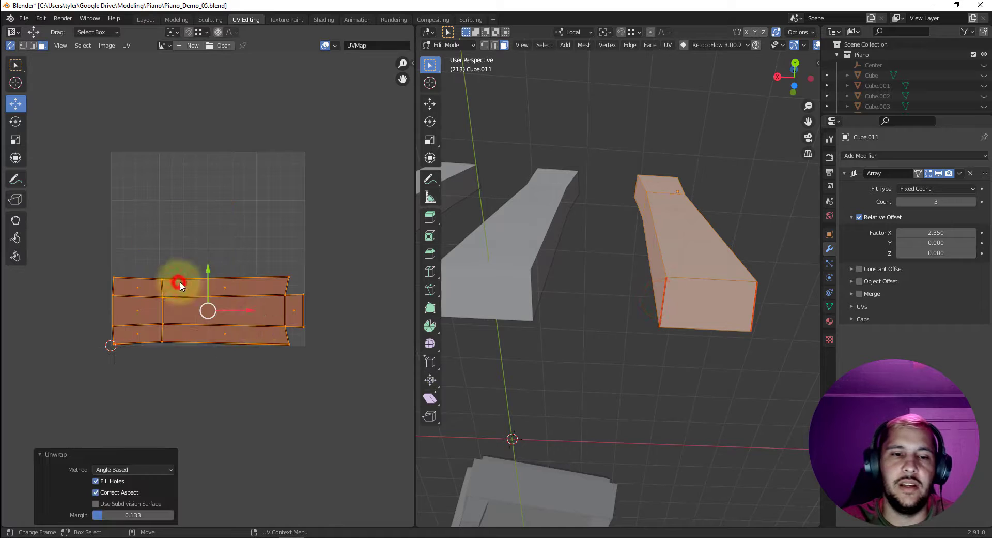
{"action": "key", "text": "3"}
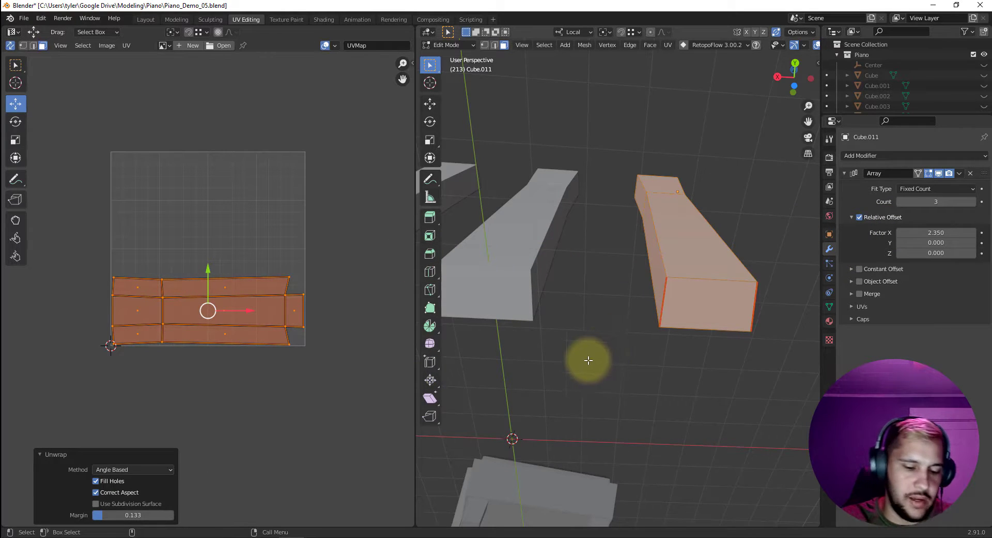
- Return to object mode and hide the finished posts
{"action": "key", "text": "Tab"}
{"action": "left_click", "coordinate": [618, 382]}
{"action": "left_click", "coordinate": [701, 313]}
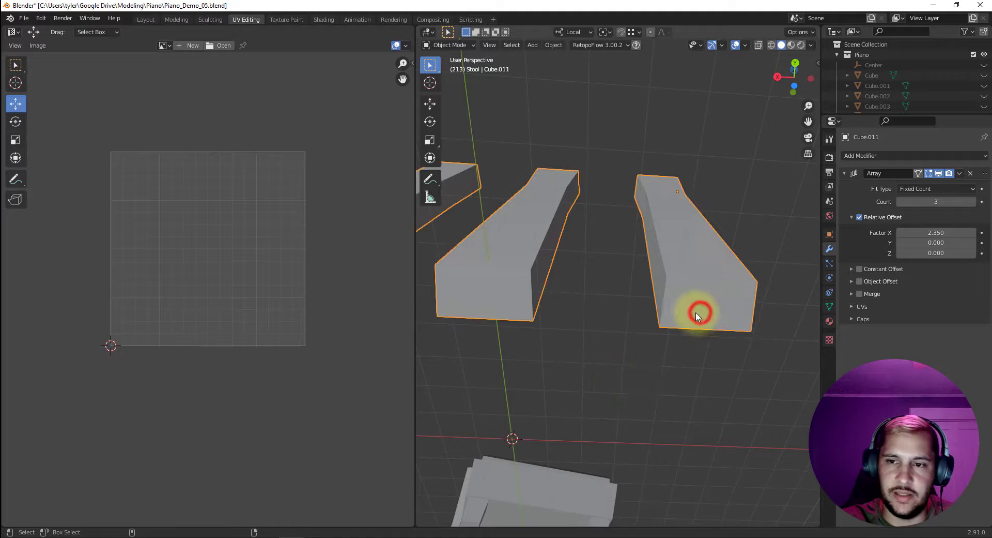
{"action": "key", "text": "ctrl+g"}
{"action": "right_click", "coordinate": [627, 236]}
{"action": "left_click", "coordinate": [754, 169]}
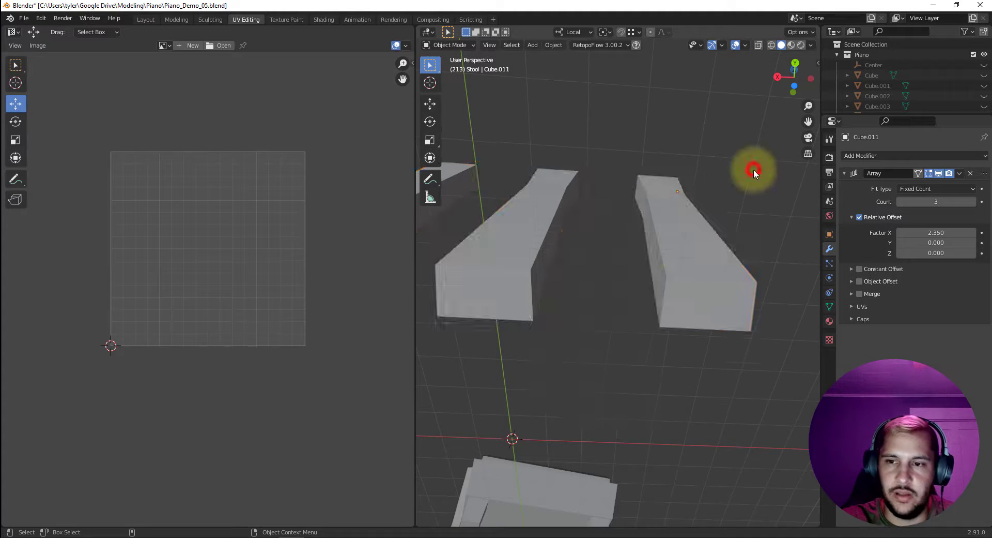
{"action": "left_click", "coordinate": [695, 231]}
{"action": "key", "text": "Delete"}
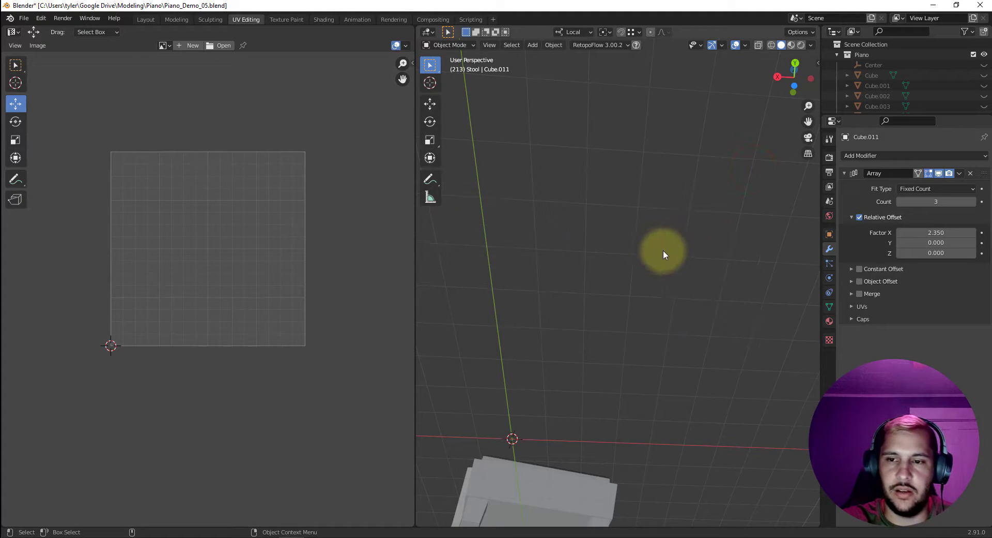
- Separate the stool mesh into individual objects by loose parts
{"action": "scroll", "coordinate": [660, 253], "scroll_direction": "down", "scroll_amount": 5}
{"action": "middle_click_drag", "start_coordinate": [646, 313], "coordinate": [650, 343]}
{"action": "scroll", "coordinate": [649, 343], "scroll_direction": "up", "scroll_amount": 6}
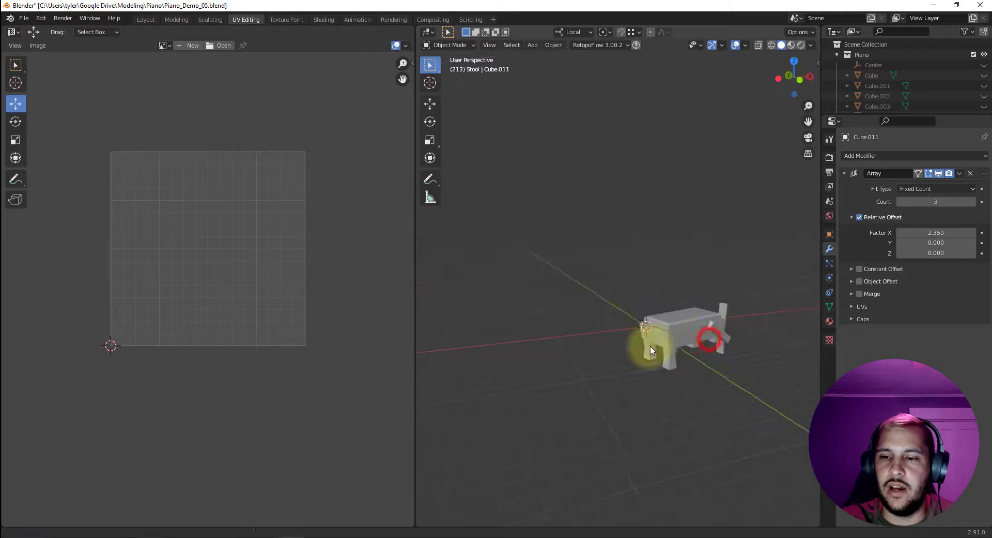
{"action": "middle_click_drag", "start_coordinate": [569, 332], "coordinate": [646, 298]}
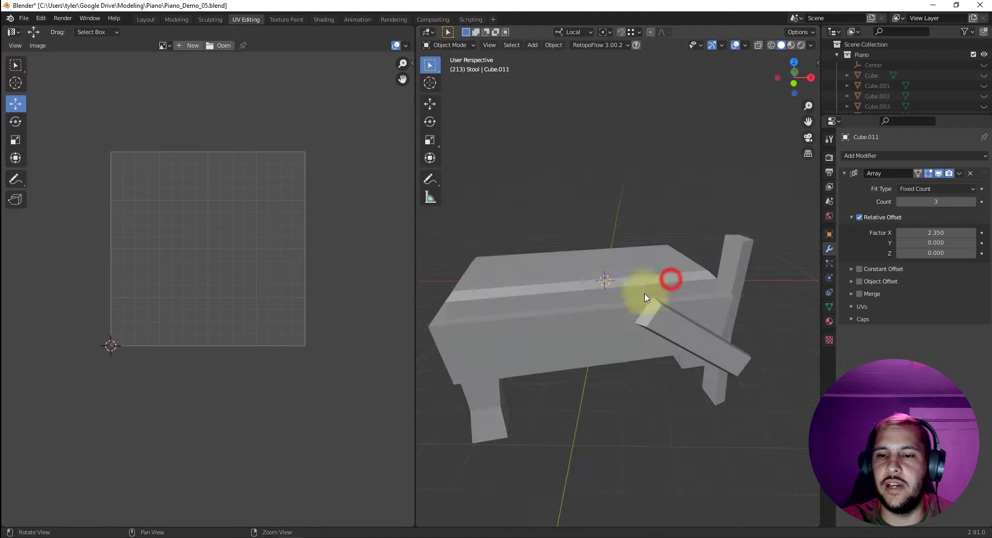
{"action": "left_click", "coordinate": [513, 318]}
{"action": "key", "text": "Tab"}
{"action": "mouse_move", "coordinate": [514, 327]}
{"action": "middle_mouse_down"}
{"action": "mouse_move", "coordinate": [646, 326]}
{"action": "mouse_move", "coordinate": [594, 318]}
{"action": "mouse_move", "coordinate": [674, 234]}
{"action": "mouse_move", "coordinate": [665, 261]}
{"action": "mouse_move", "coordinate": [664, 242]}
{"action": "middle_mouse_up"}
{"action": "key", "text": "Tab"}
{"action": "left_click", "coordinate": [637, 323]}
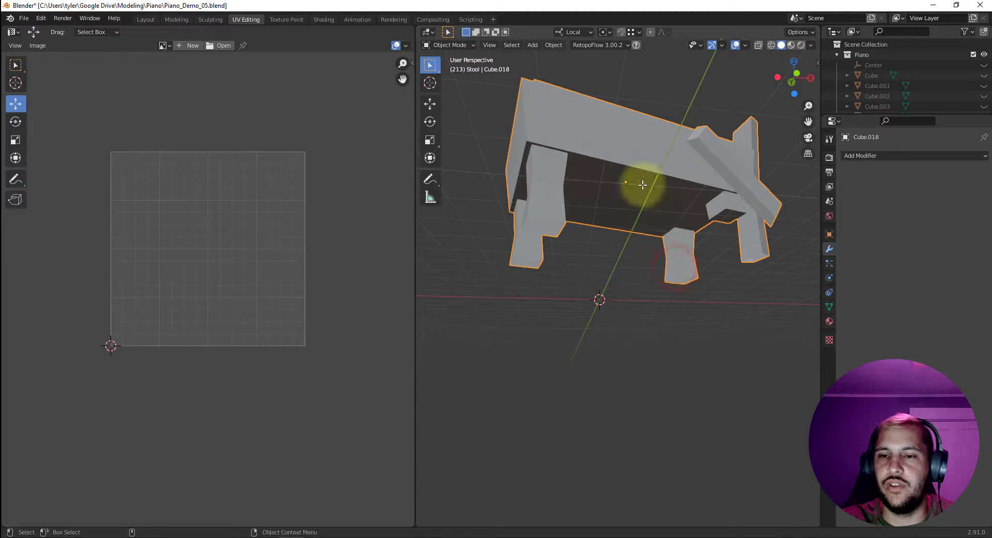
{"action": "key", "text": "Tab"}
{"action": "right_click", "coordinate": [615, 180]}
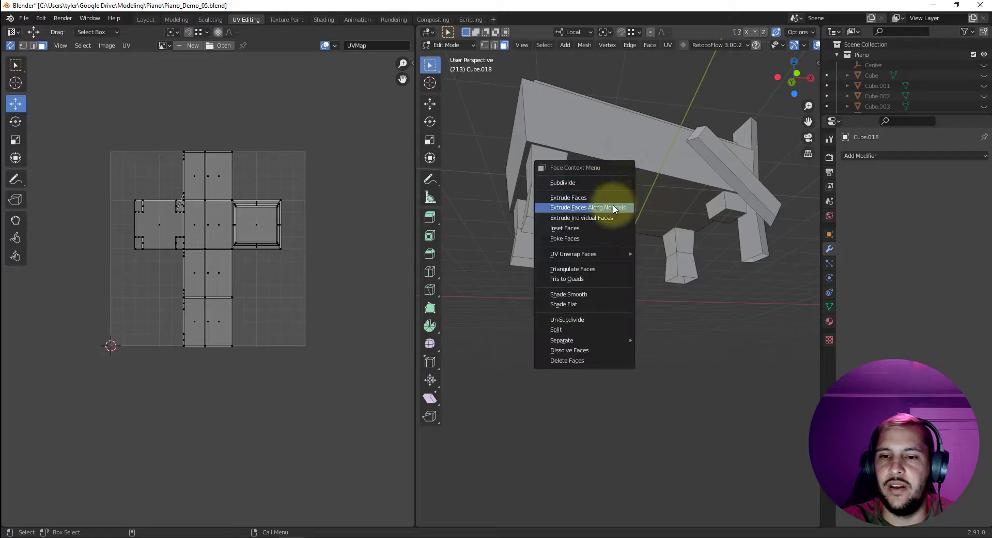
{"action": "left_click", "coordinate": [591, 146]}
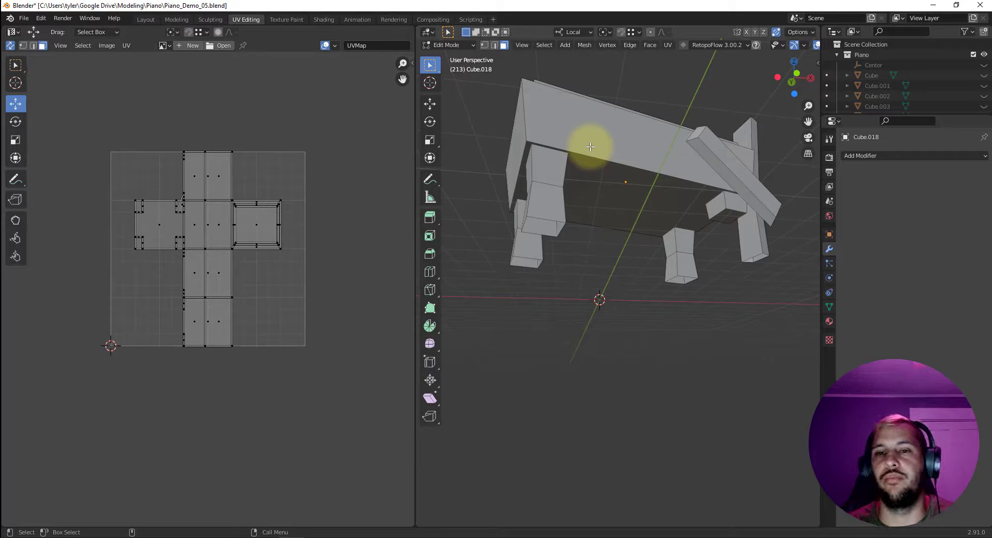
{"action": "right_click", "coordinate": [588, 155]}
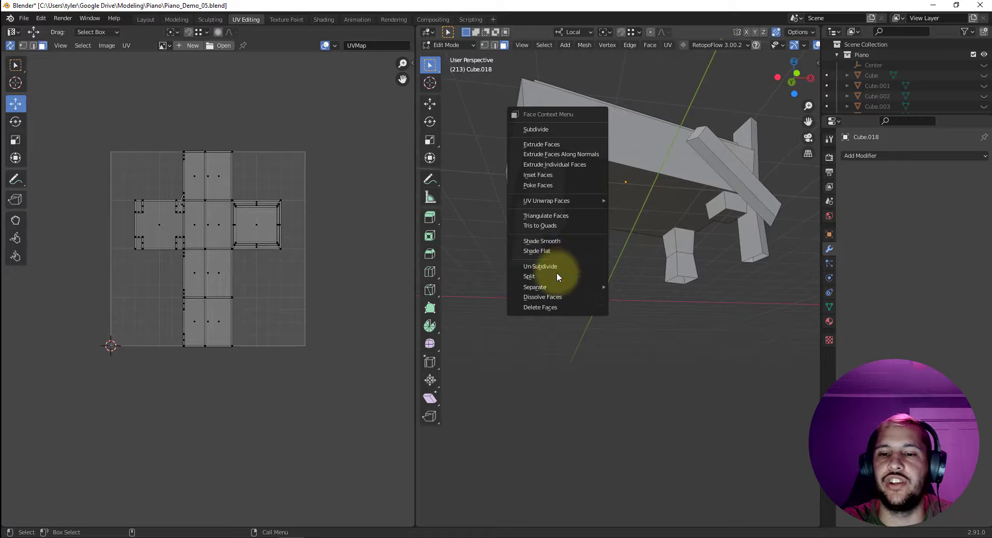
{"action": "mouse_move", "coordinate": [551, 288]}
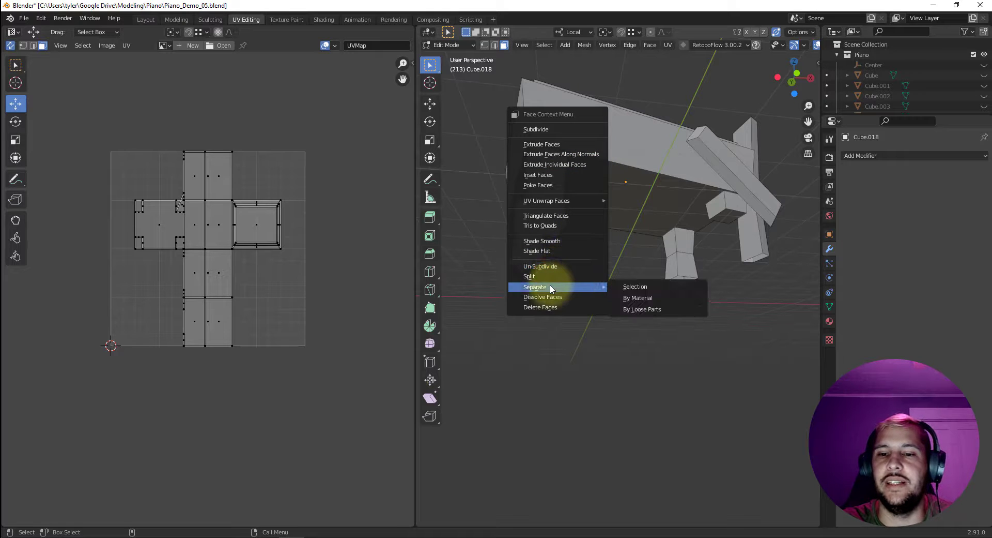
{"action": "left_click", "coordinate": [647, 309]}
{"action": "key", "text": "Tab"}
- Isolate the stool's box-shaped body in local view and enter edit mode on it
{"action": "left_click", "coordinate": [603, 293]}
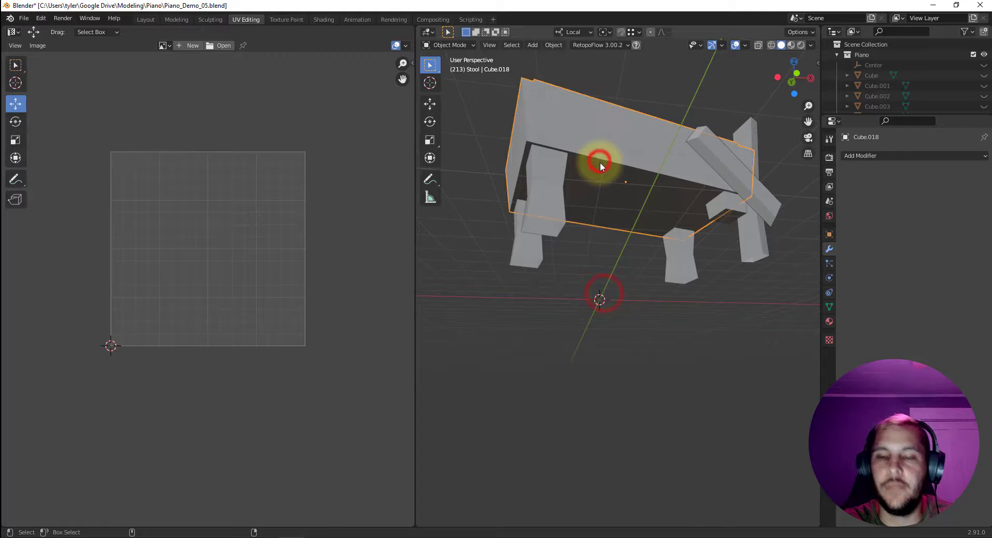
{"action": "key", "text": "KP_Divide"}
{"action": "middle_click_drag", "start_coordinate": [598, 171], "coordinate": [643, 234]}
{"action": "key", "text": "Tab"}
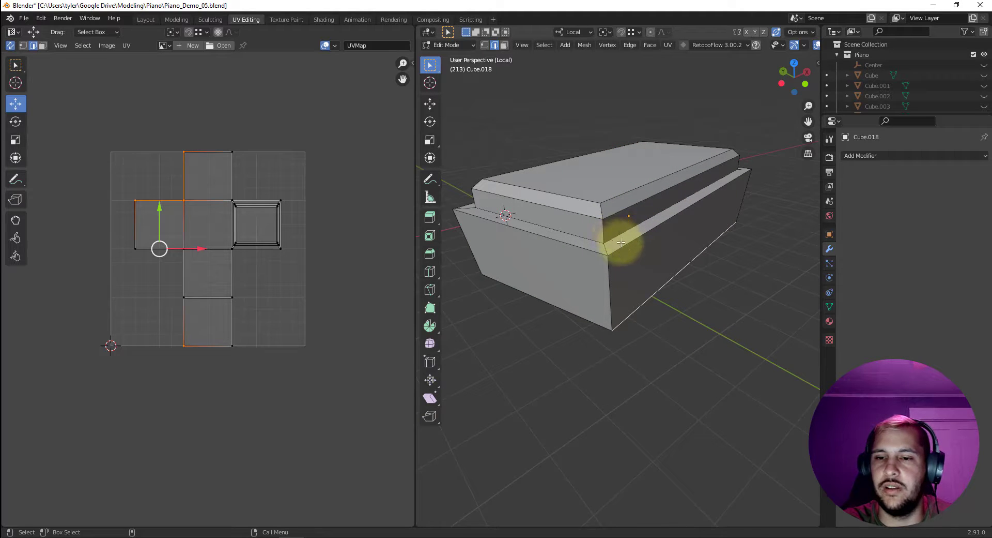
- Mark the lower box's outer rim loop and its four vertical corner edges as seams
{"action": "left_click", "coordinate": [622, 240], "text": "alt"}
{"action": "middle_click_drag", "start_coordinate": [671, 235], "coordinate": [660, 172]}
{"action": "left_click", "coordinate": [620, 207], "text": "alt"}
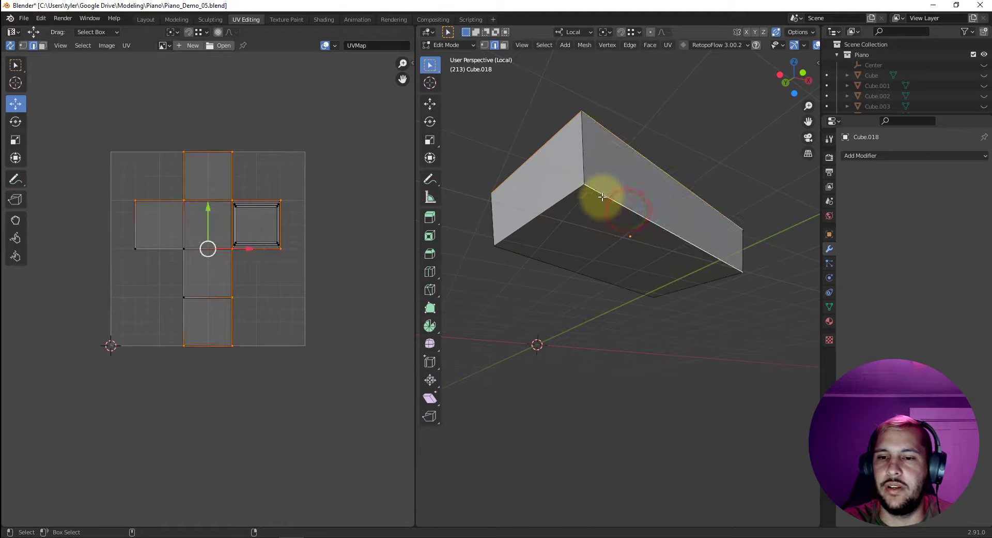
{"action": "left_click", "coordinate": [611, 192], "text": "alt"}
{"action": "left_click", "coordinate": [587, 162], "text": "alt"}
{"action": "middle_click_drag", "start_coordinate": [535, 220], "coordinate": [714, 240]}
{"action": "right_click", "coordinate": [729, 239]}
{"action": "left_click", "coordinate": [725, 246]}
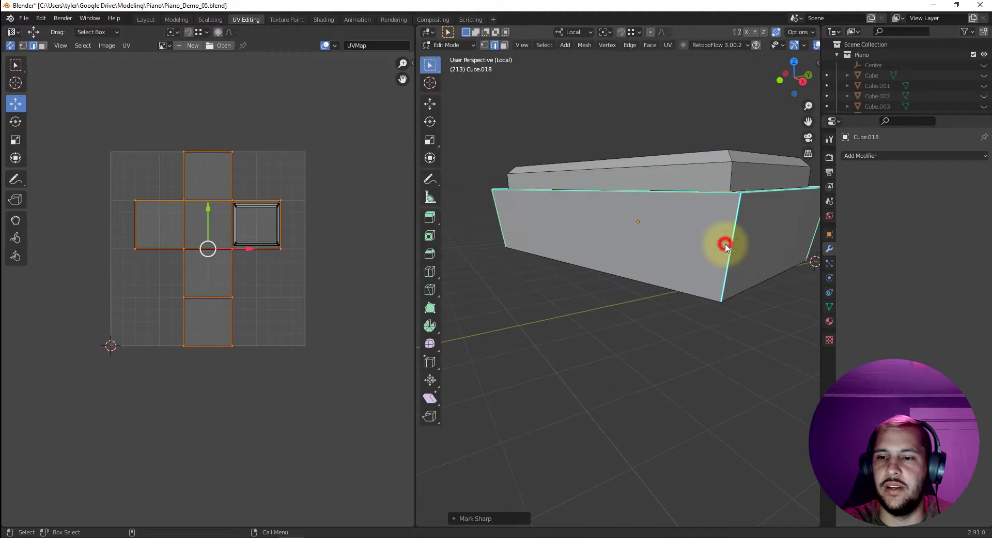
{"action": "key", "text": "ctrl+z"}
{"action": "right_click", "coordinate": [711, 244]}
{"action": "left_click", "coordinate": [678, 221]}
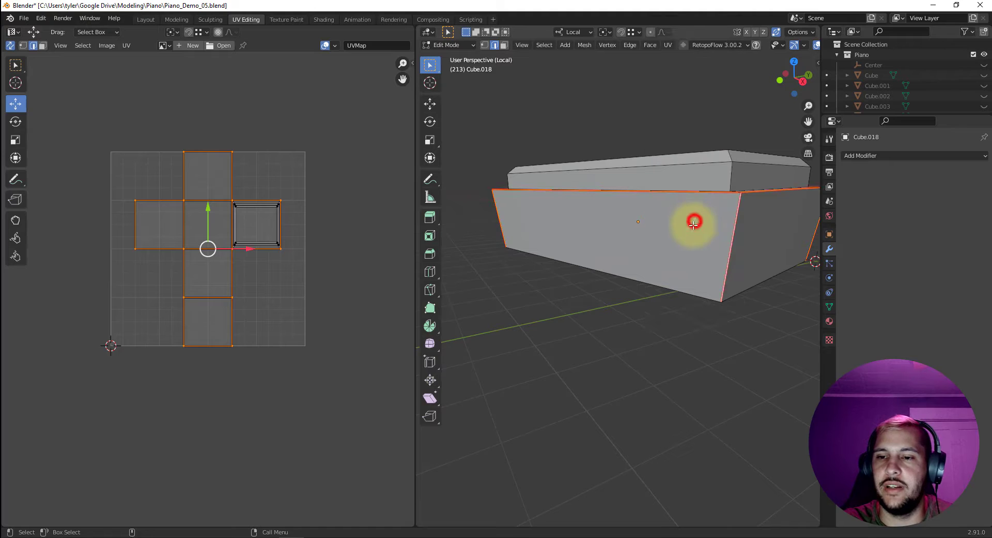
- Unwrap all faces of the stool body and inspect the stepped top's UV island
{"action": "middle_click_drag", "start_coordinate": [698, 221], "coordinate": [661, 286]}
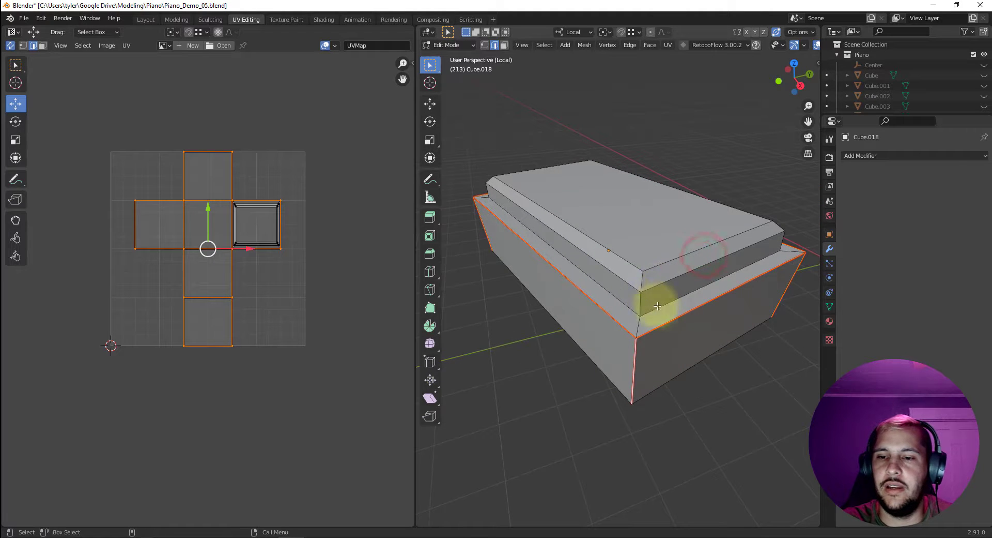
{"action": "key", "text": "3"}
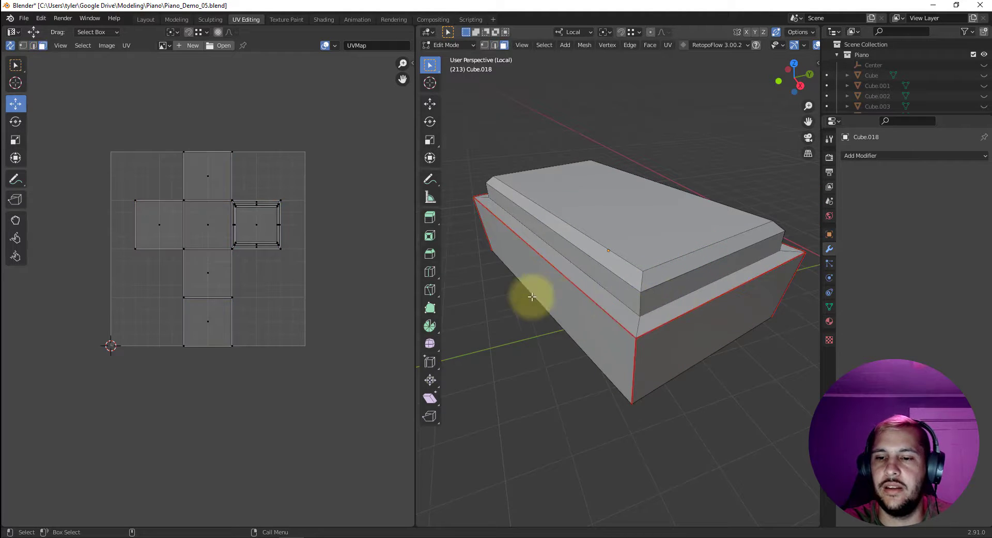
{"action": "key", "text": "a"}
{"action": "right_click", "coordinate": [237, 254]}
{"action": "left_click", "coordinate": [238, 254]}
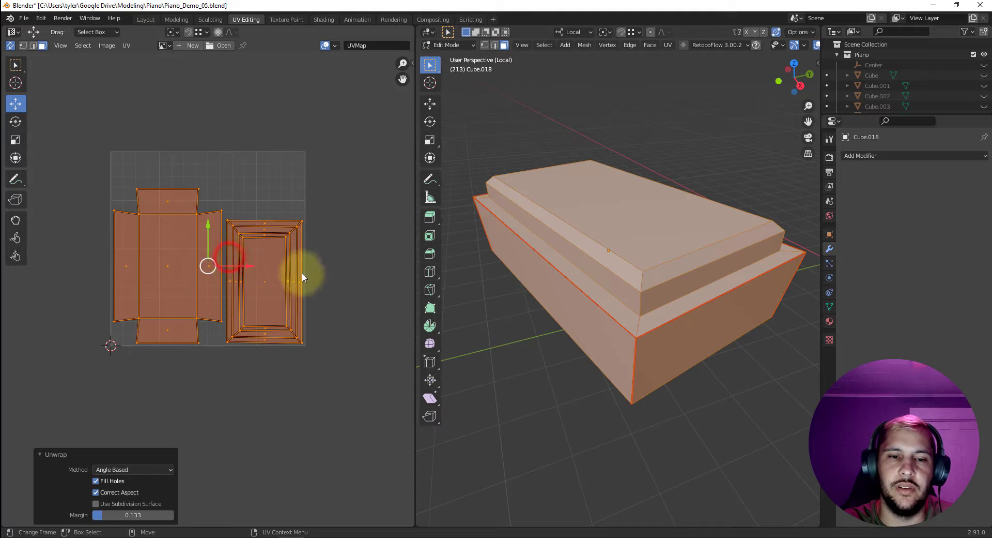
{"action": "scroll", "coordinate": [292, 270], "scroll_direction": "up", "scroll_amount": 5}
{"action": "middle_click_drag", "start_coordinate": [300, 249], "coordinate": [198, 238]}
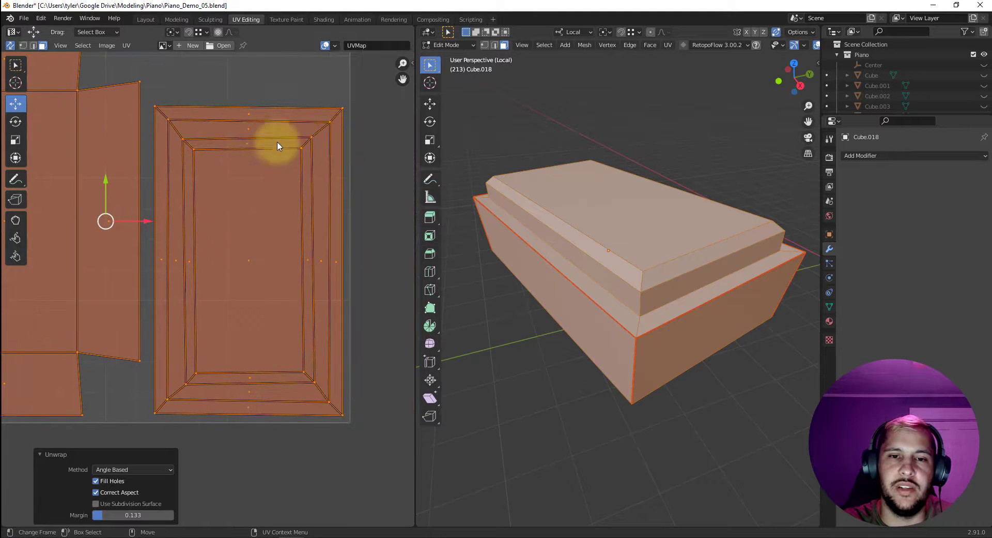
- Mark the corner edges running from the outer rim up the stepped top section as seams
{"action": "key", "text": "2"}
{"action": "left_click", "coordinate": [627, 305], "text": "alt"}
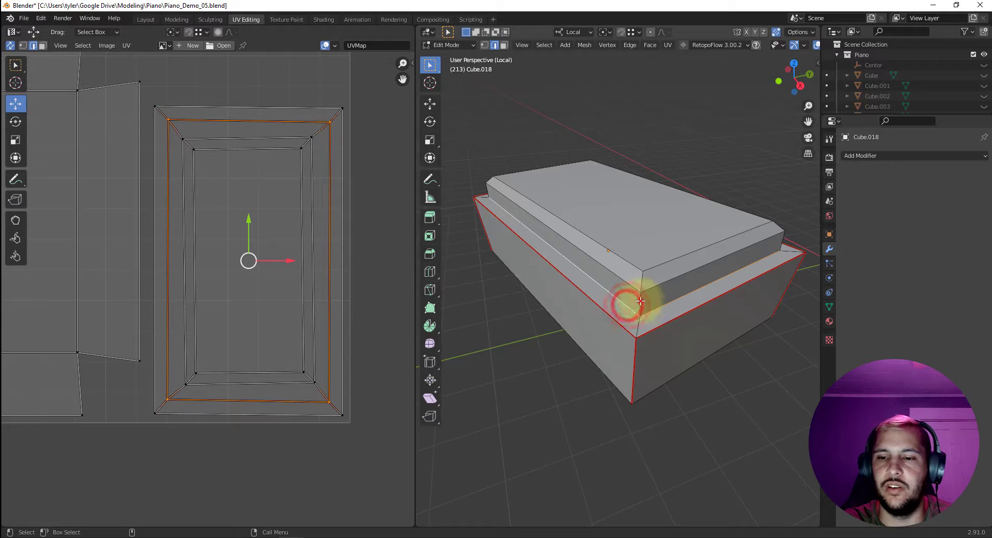
{"action": "left_click", "coordinate": [641, 298], "text": "alt"}
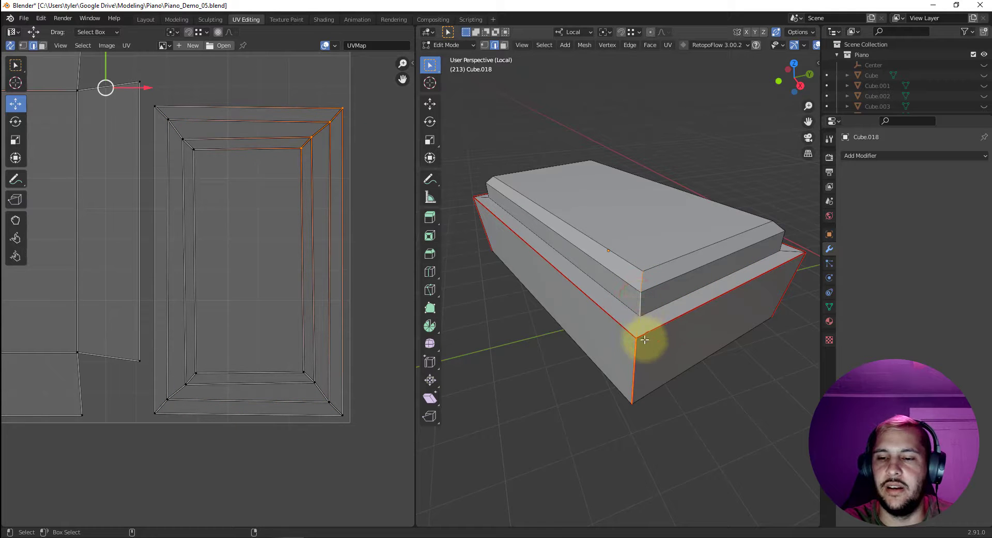
{"action": "middle_click_drag", "start_coordinate": [699, 281], "coordinate": [644, 277]}
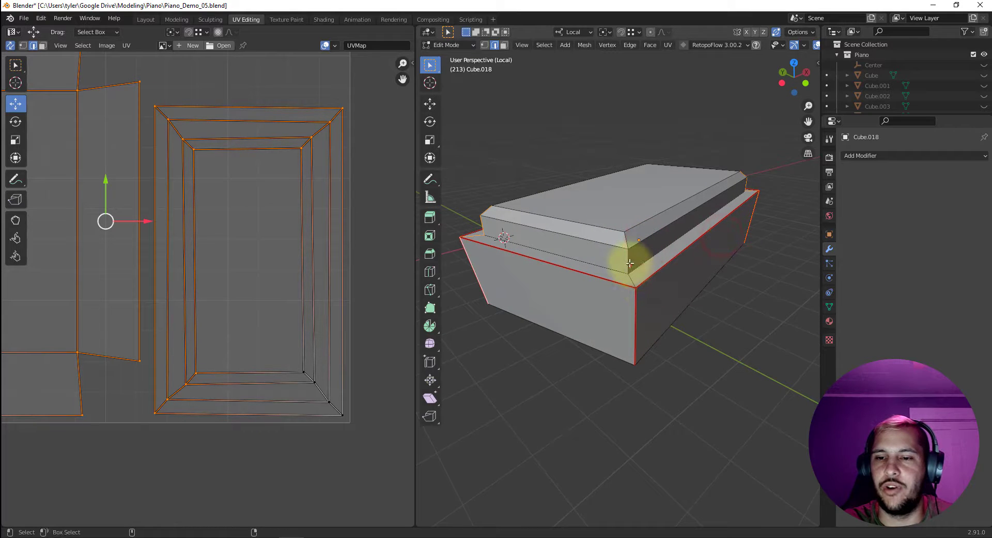
{"action": "right_click", "coordinate": [626, 263]}
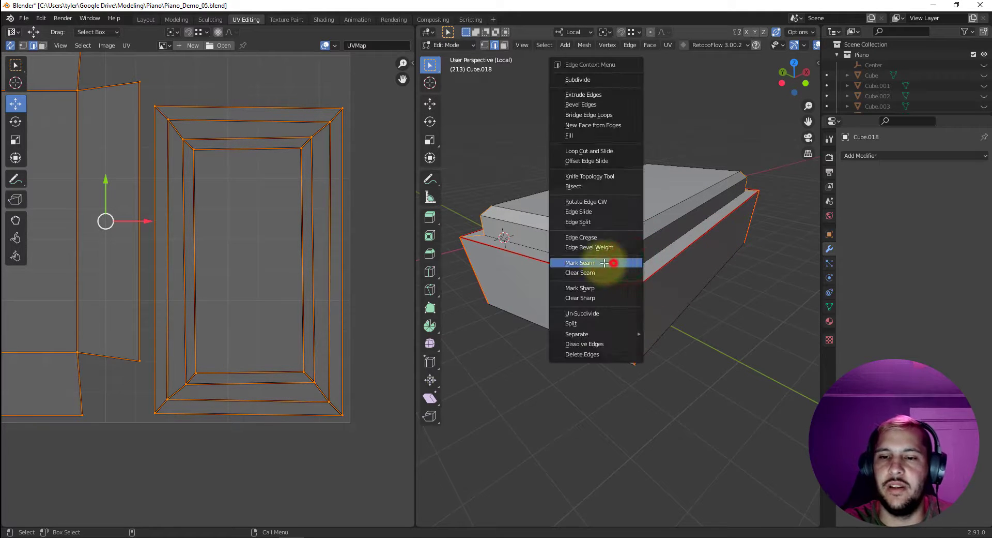
{"action": "left_click", "coordinate": [613, 262]}
- Unwrap the entire stool body with the added corner seams and inspect the UV layout
{"action": "key", "text": "a"}
{"action": "right_click", "coordinate": [235, 257]}
{"action": "left_click", "coordinate": [235, 254]}
{"action": "scroll", "coordinate": [235, 184], "scroll_direction": "down", "scroll_amount": 3}
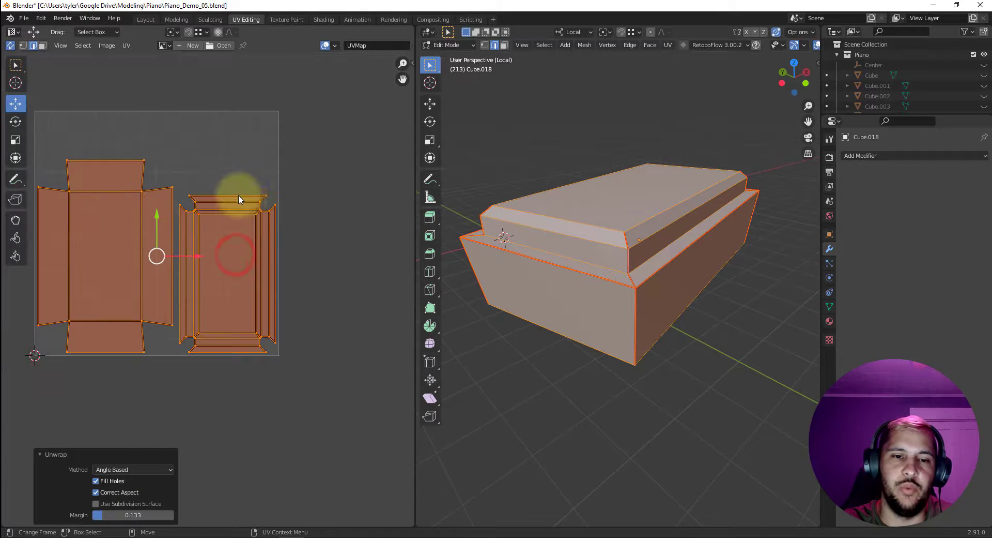
{"action": "scroll", "coordinate": [196, 154], "scroll_direction": "up", "scroll_amount": 3}
{"action": "scroll", "coordinate": [199, 156], "scroll_direction": "up", "scroll_amount": 1}
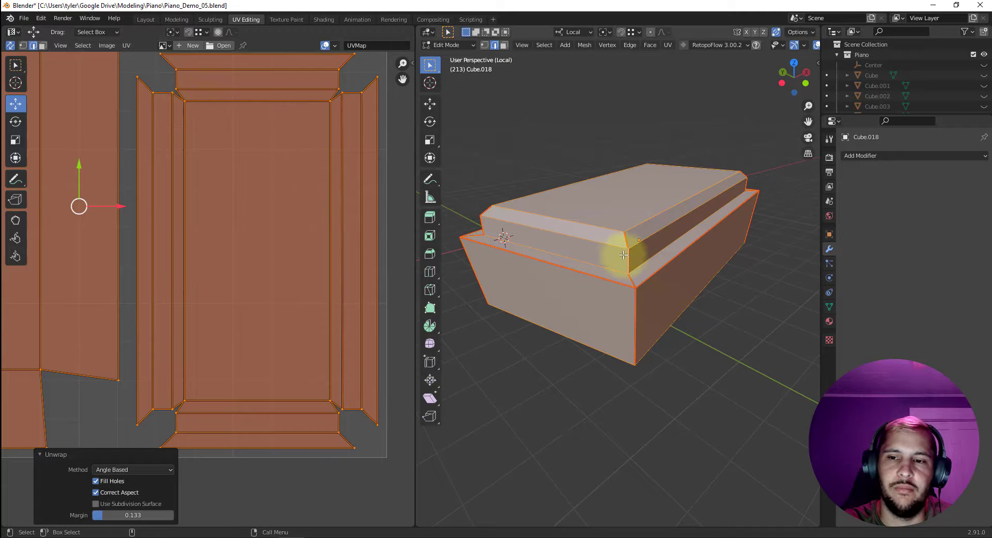
{"action": "scroll", "coordinate": [246, 352], "scroll_direction": "down", "scroll_amount": 1}
{"action": "scroll", "coordinate": [247, 351], "scroll_direction": "down", "scroll_amount": 1}
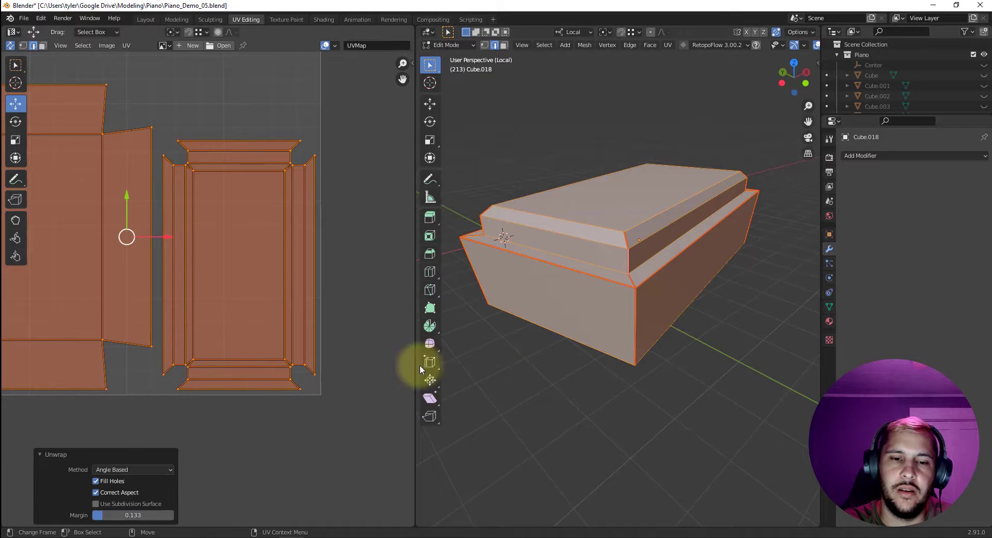
{"action": "left_click", "coordinate": [632, 279]}
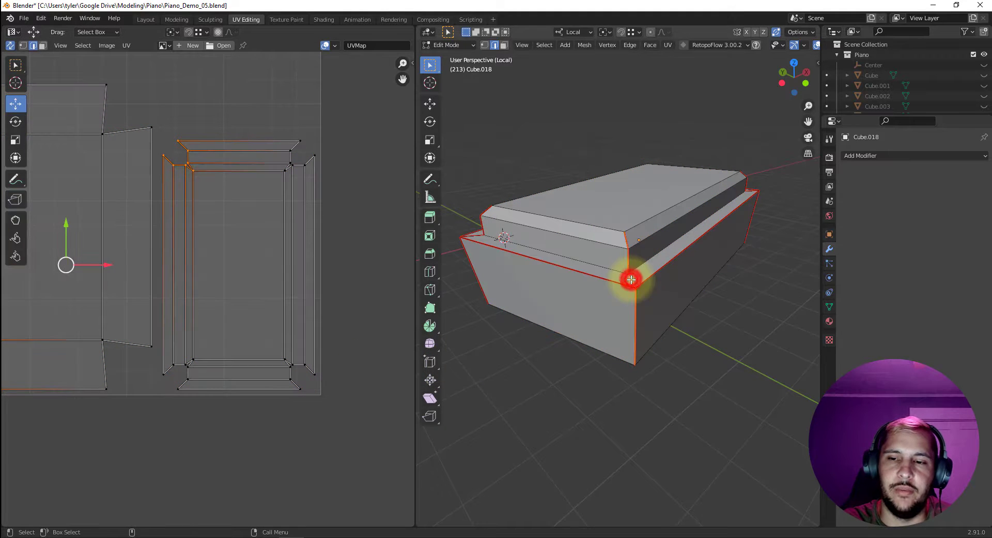
{"action": "left_click", "coordinate": [623, 240], "text": "ctrl"}
{"action": "right_click", "coordinate": [631, 276]}
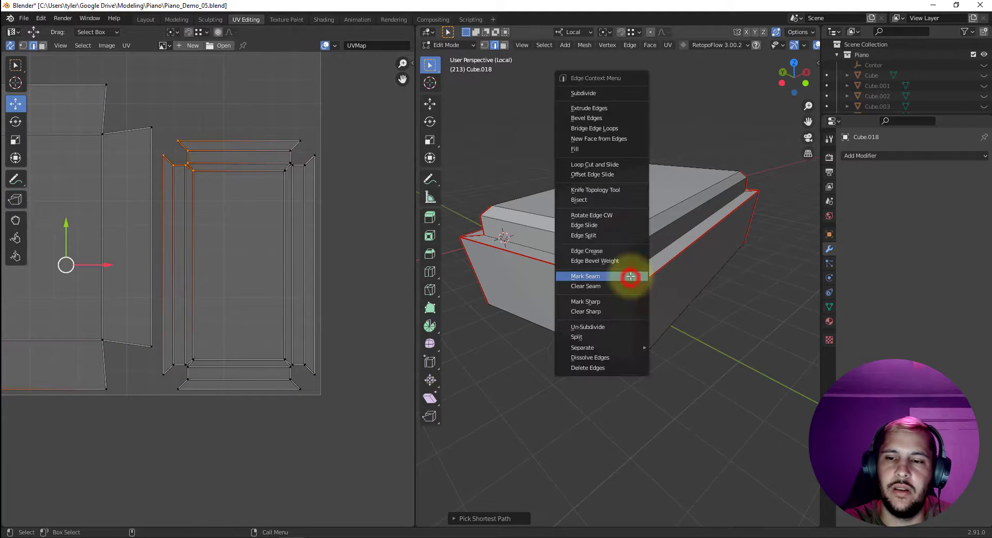
{"action": "left_click", "coordinate": [765, 325]}
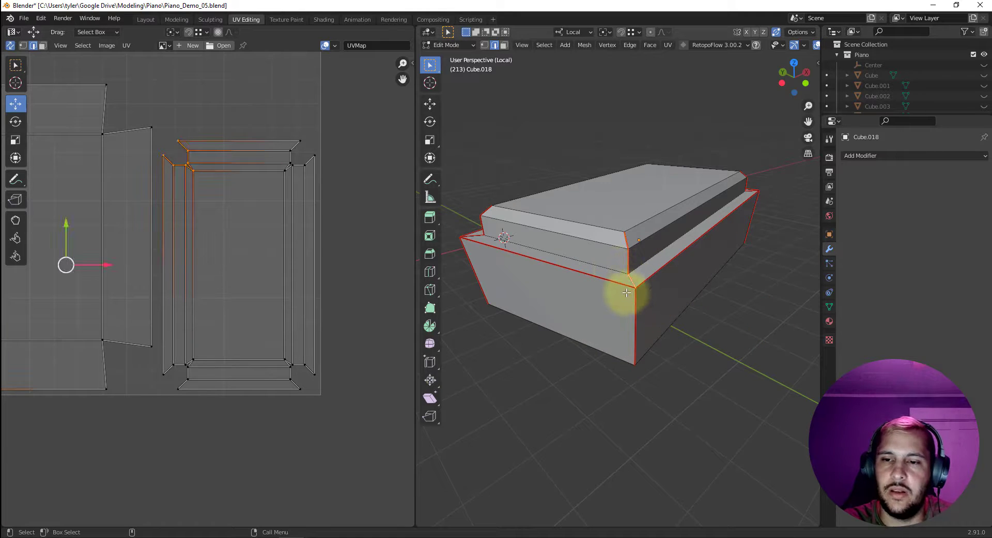
- Clear the seams from all edges of the stool body
{"action": "key", "text": "a"}
{"action": "right_click", "coordinate": [623, 289]}
{"action": "left_click", "coordinate": [620, 302]}
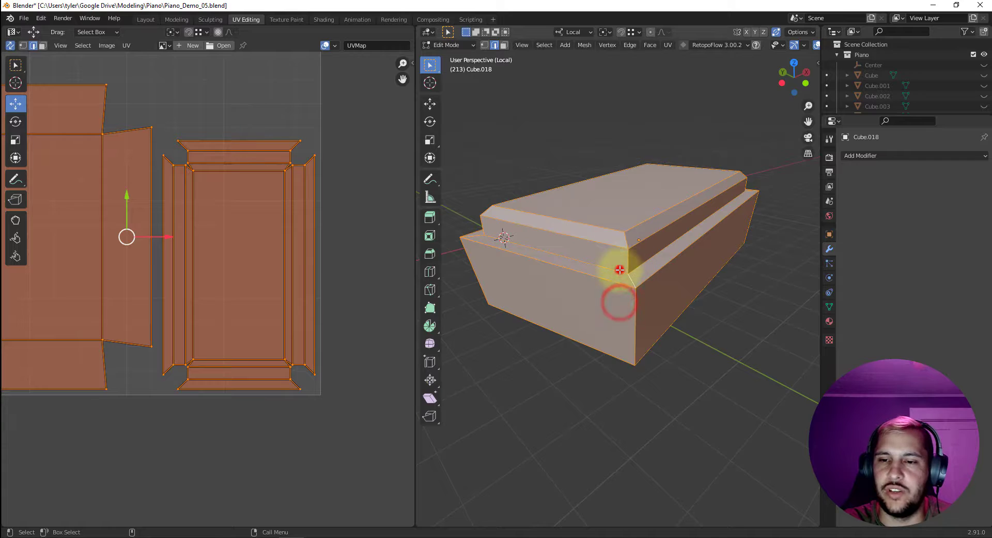
- Select the inner ledge loop, outer rim loop and vertical corner edges, and apply Clear Seam to them
{"action": "left_click", "coordinate": [620, 269], "text": "alt"}
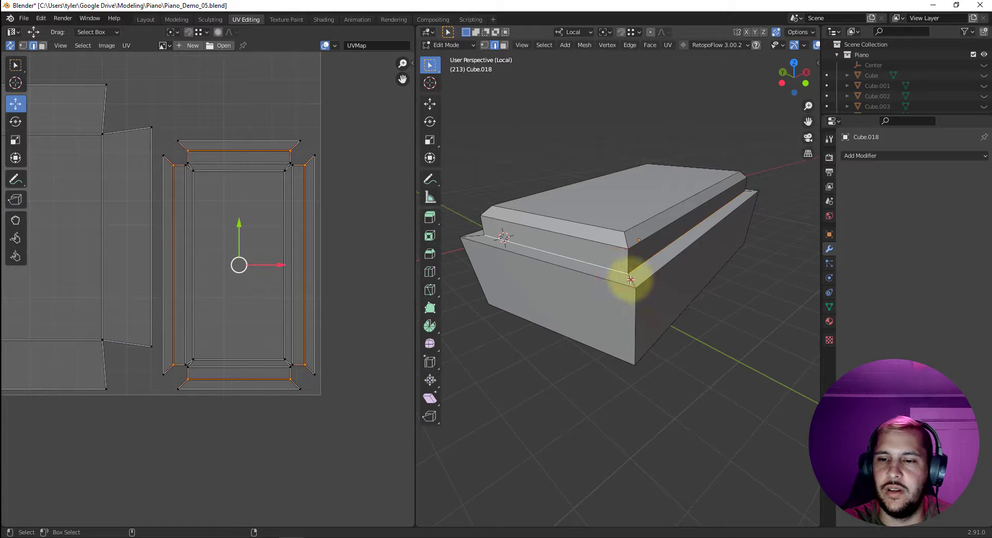
{"action": "left_click", "coordinate": [629, 279], "text": "alt+shift"}
{"action": "middle_click_drag", "start_coordinate": [567, 285], "coordinate": [605, 284]}
{"action": "left_click", "coordinate": [649, 267], "text": "alt+shift"}
{"action": "right_click", "coordinate": [662, 291]}
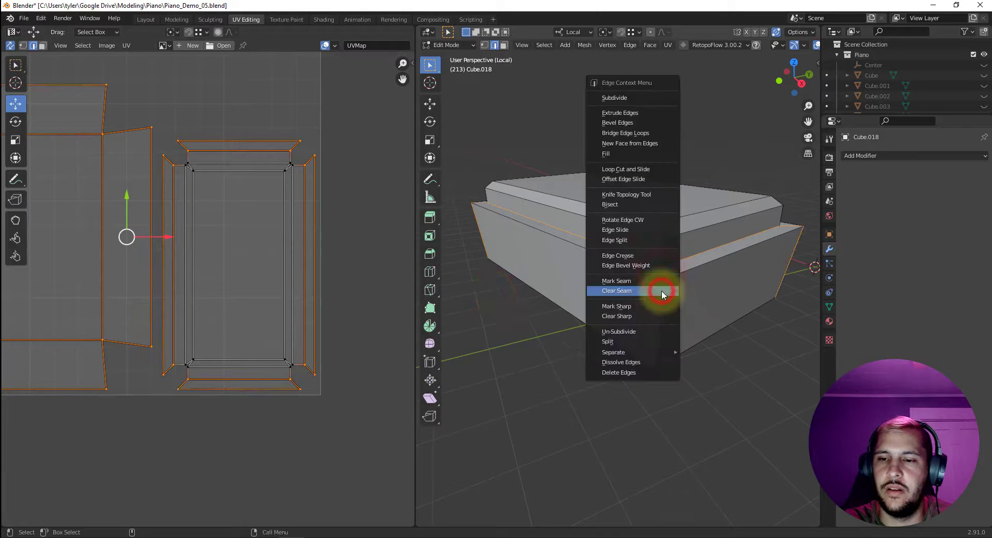
{"action": "left_click", "coordinate": [657, 291]}
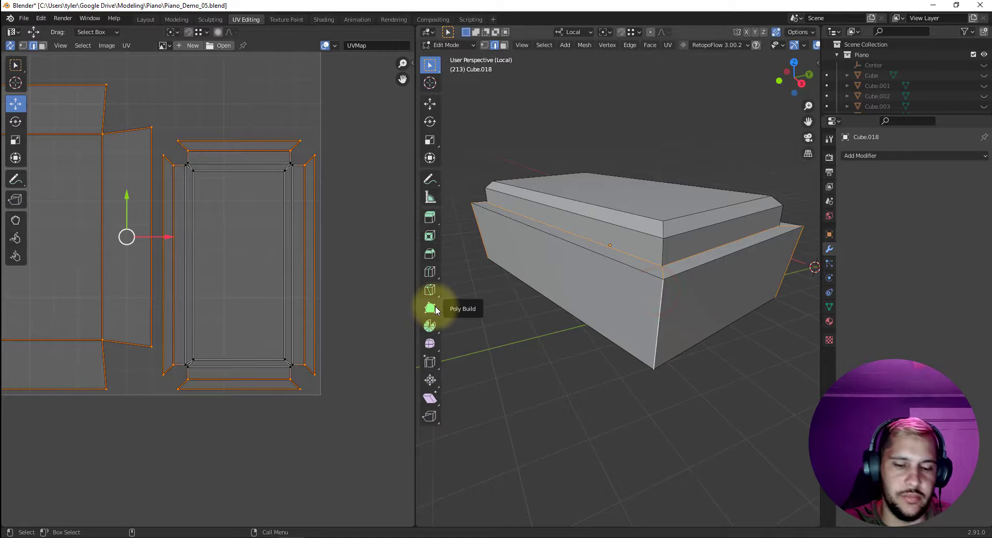
- Select all faces of the stool body and unwrap them again with the Angle Based method
{"action": "key", "text": "3"}
{"action": "key", "text": "a"}
{"action": "right_click", "coordinate": [257, 294]}
{"action": "left_click", "coordinate": [252, 294]}
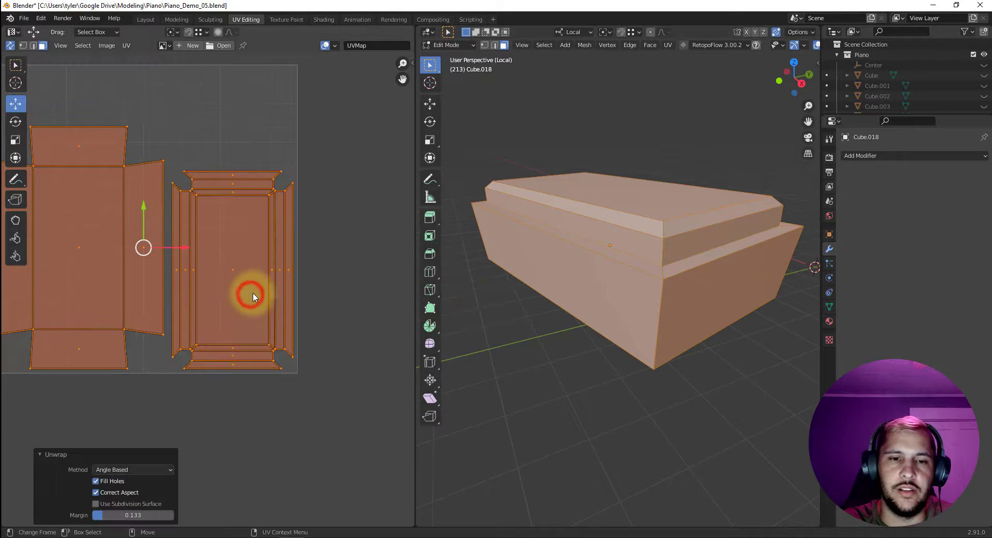
{"action": "right_click", "coordinate": [161, 280]}
{"action": "left_click", "coordinate": [160, 281]}
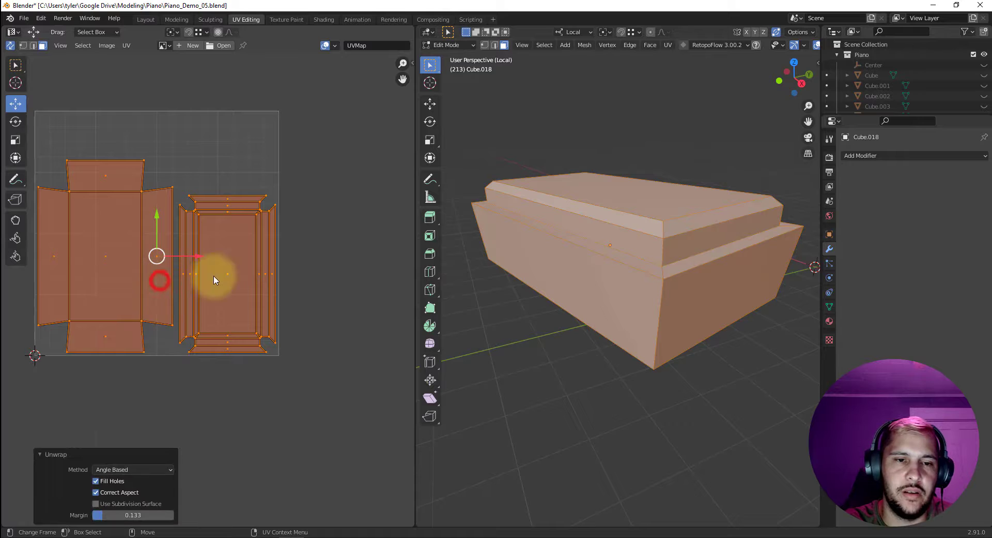
- Select the inner ledge loop around the stool body plus the lower box's corner edges and mark them as seams
{"action": "left_click", "coordinate": [595, 305]}
{"action": "key", "text": "2"}
{"action": "left_click", "coordinate": [658, 270]}
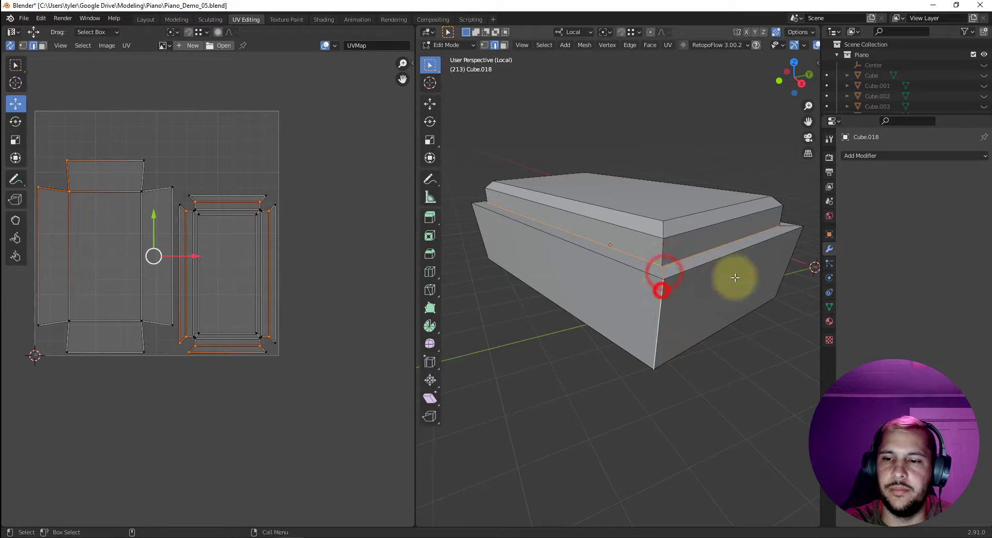
{"action": "middle_click_drag", "start_coordinate": [731, 280], "coordinate": [627, 290]}
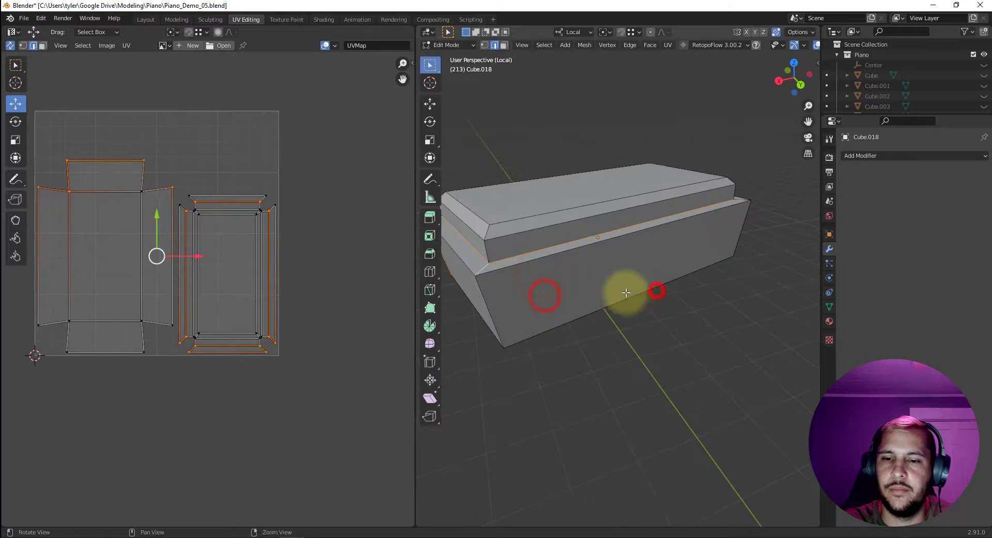
{"action": "right_click", "coordinate": [508, 306]}
{"action": "left_click", "coordinate": [506, 298]}
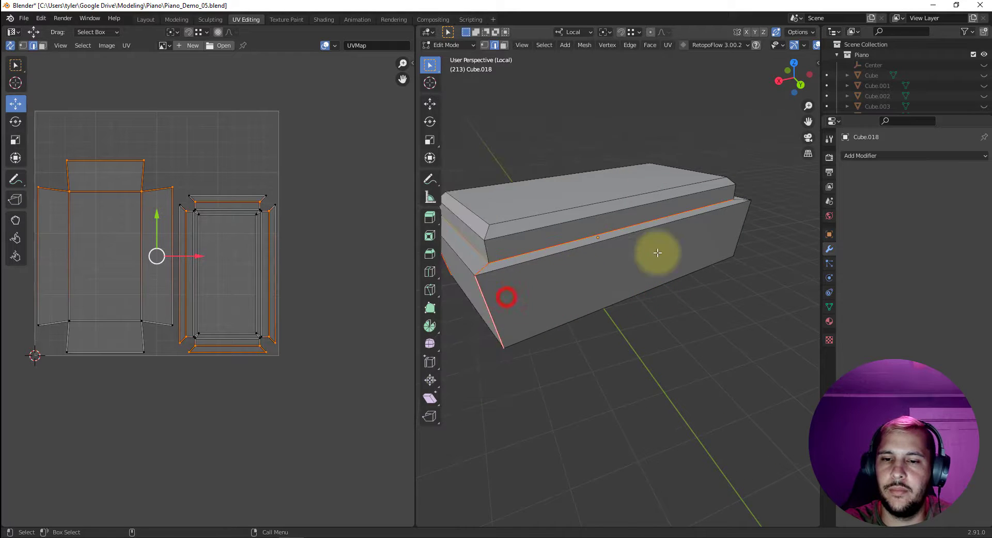
{"action": "middle_click_drag", "start_coordinate": [656, 252], "coordinate": [641, 284]}
{"action": "left_click", "coordinate": [704, 272]}
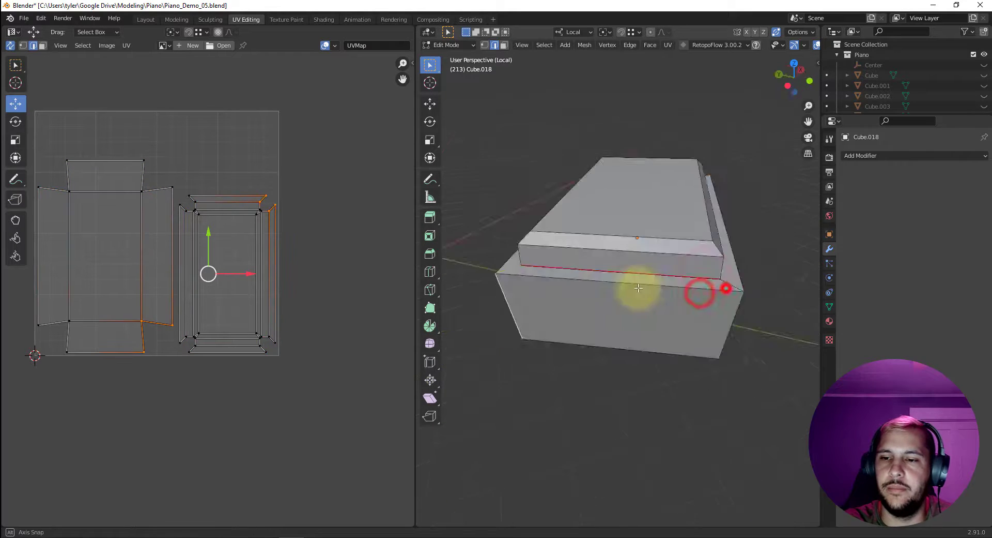
{"action": "middle_click_drag", "start_coordinate": [724, 287], "coordinate": [641, 290]}
{"action": "left_click", "coordinate": [640, 293]}
{"action": "right_click", "coordinate": [643, 318]}
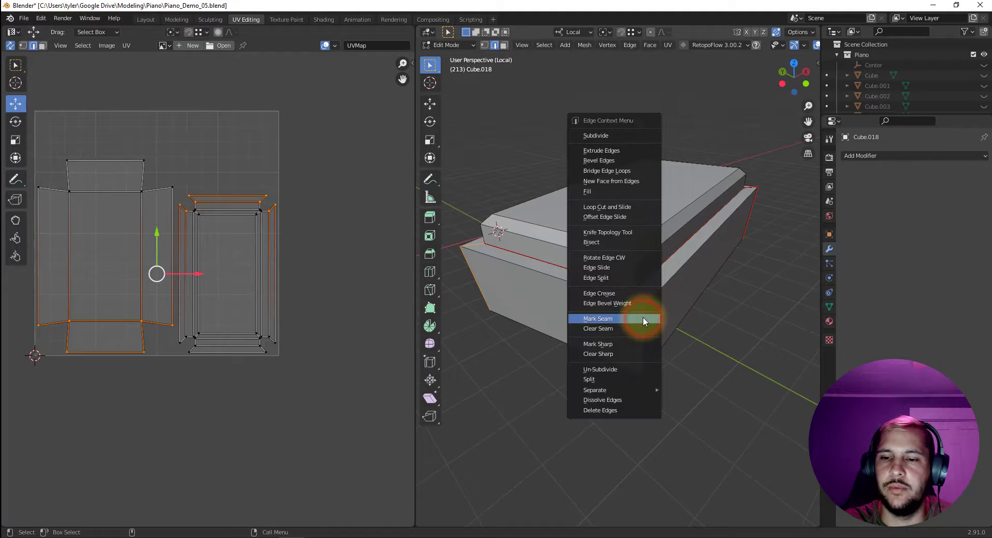
{"action": "left_click", "coordinate": [643, 321]}
- Select all faces of the stool body and unwrap them with the new seams
{"action": "key", "text": "3"}
{"action": "key", "text": "a"}
{"action": "key", "text": "u"}
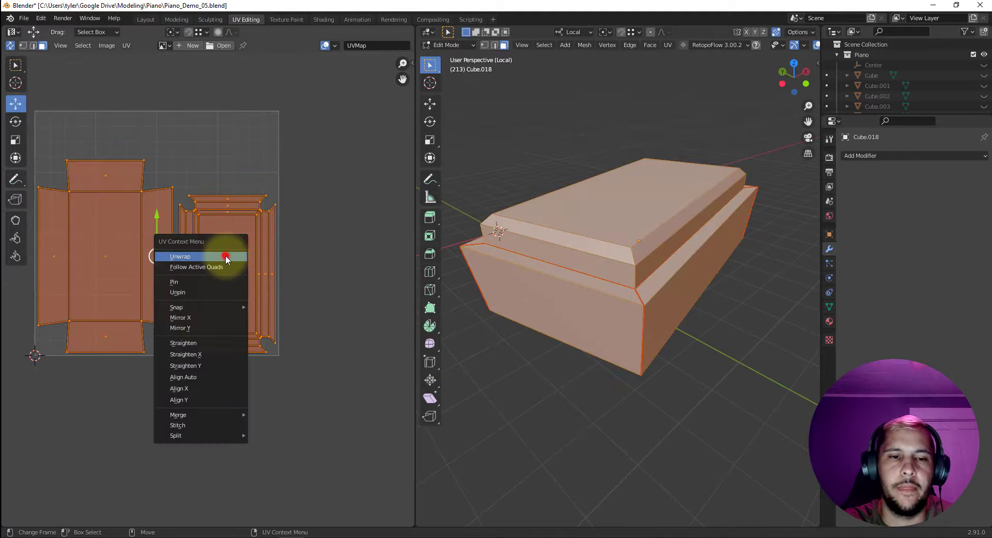
{"action": "left_click", "coordinate": [225, 255]}
- Select the cushion-top UV island and turn off UV sync selection so that only this island is shown
{"action": "scroll", "coordinate": [204, 244], "scroll_direction": "up", "scroll_amount": 2}
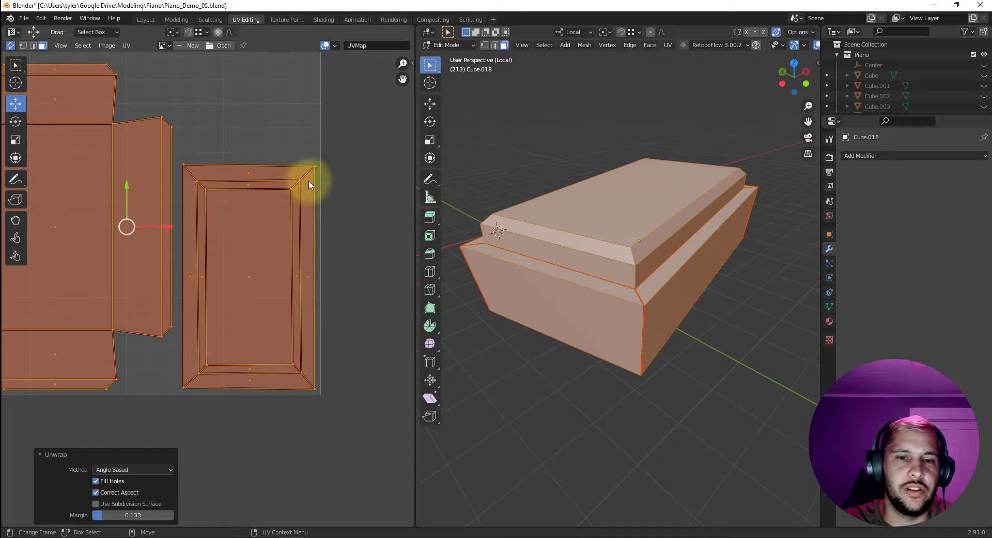
{"action": "key", "text": "1"}
{"action": "left_click", "coordinate": [314, 167]}
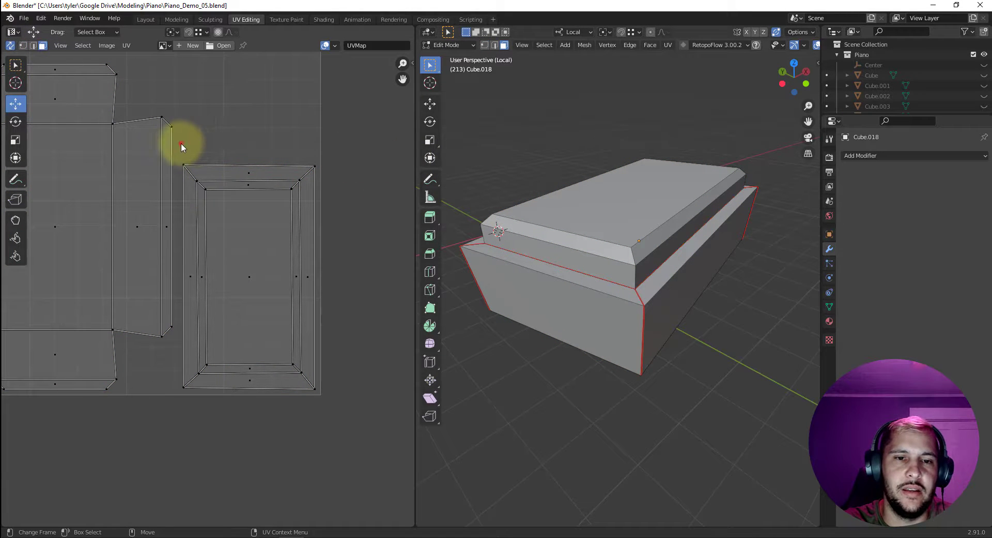
{"action": "left_click_drag", "start_coordinate": [182, 144], "coordinate": [324, 378]}
{"action": "left_click", "coordinate": [10, 45]}
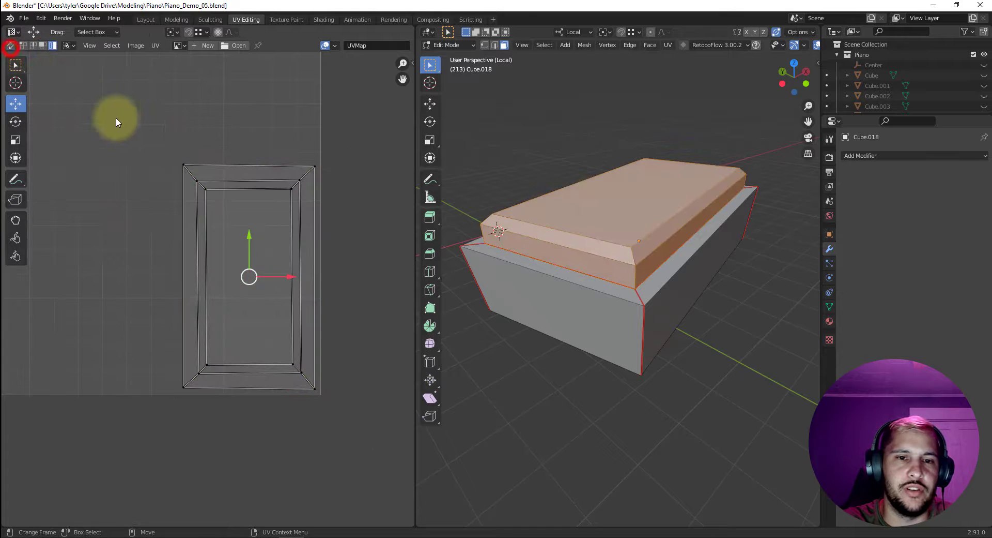
- Align the cushion island's upper-right outer corner with its upper-left and lower-right corners by snapping vertices along each axis
{"action": "left_click_drag", "start_coordinate": [315, 142], "coordinate": [319, 173]}
{"action": "left_click_drag", "start_coordinate": [313, 126], "coordinate": [176, 162]}
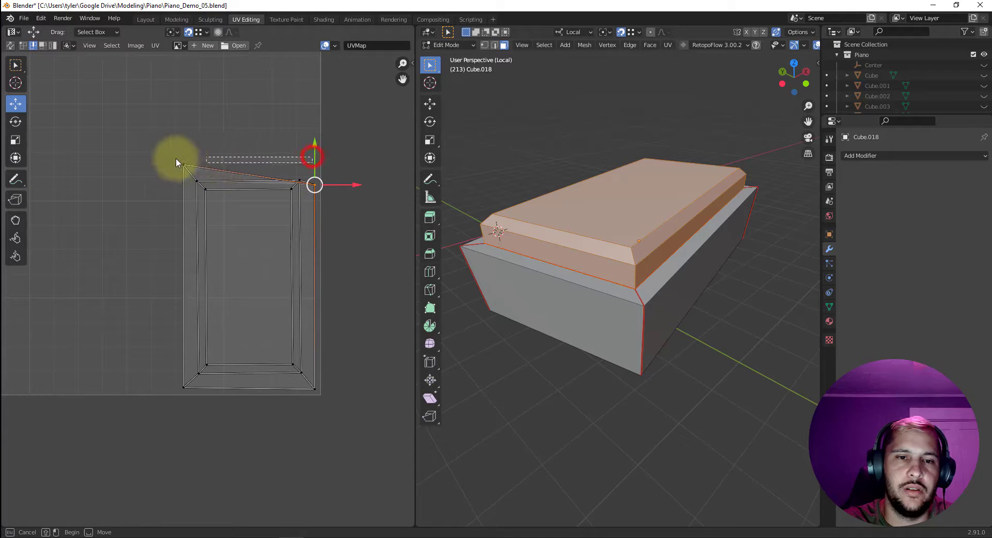
{"action": "left_click", "coordinate": [316, 186]}
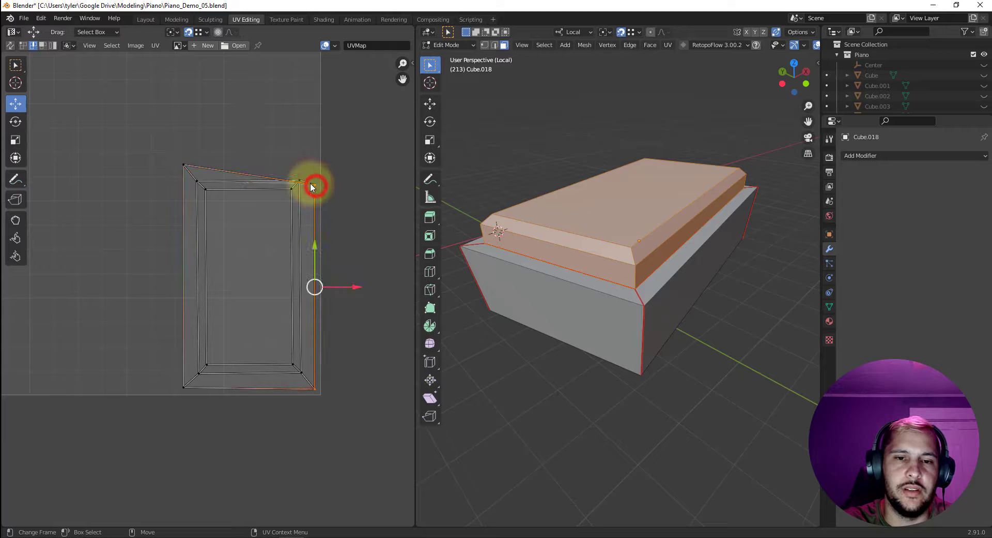
{"action": "key", "text": "1"}
{"action": "left_click", "coordinate": [314, 184]}
{"action": "left_click_drag", "start_coordinate": [315, 166], "coordinate": [189, 173]}
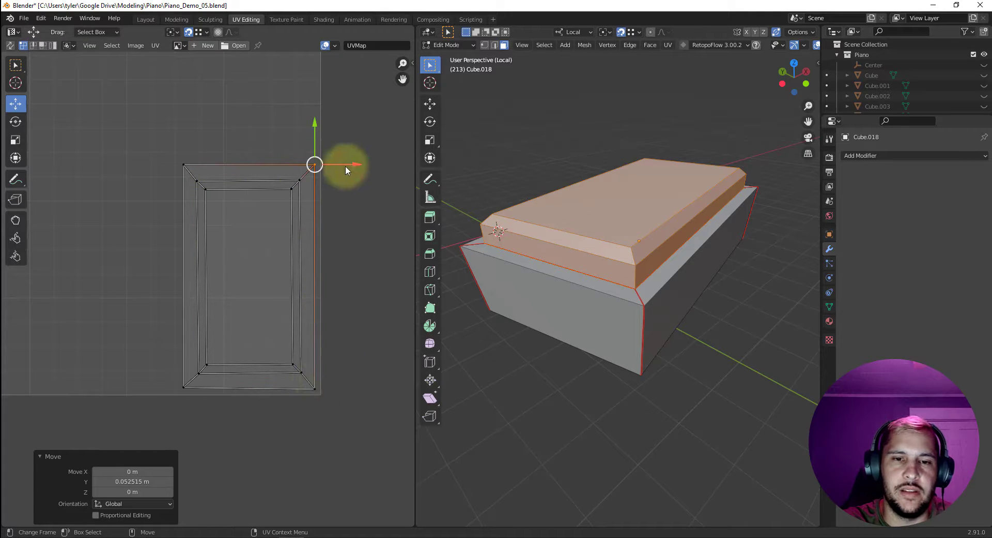
{"action": "left_click_drag", "start_coordinate": [354, 165], "coordinate": [313, 389]}
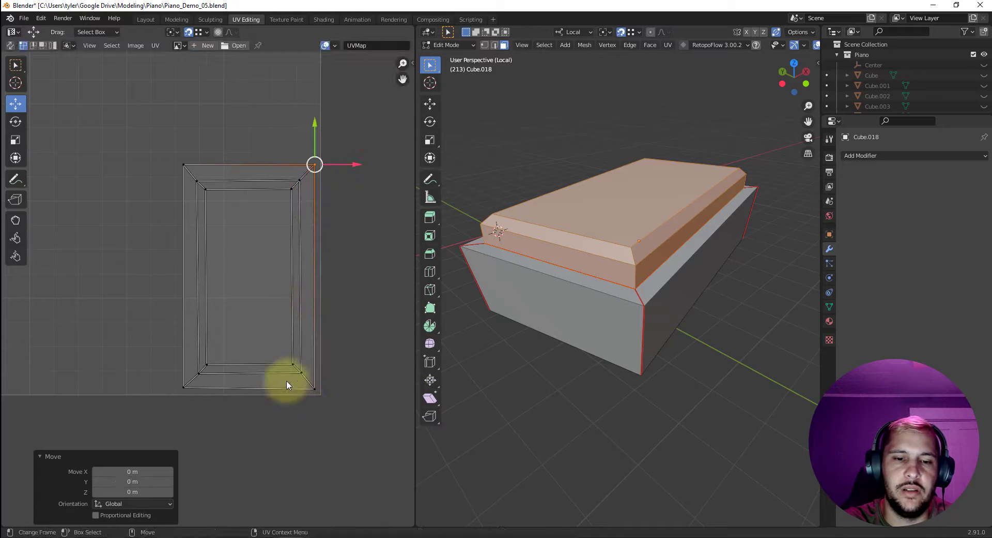
- Straighten the cushion island's inner rectangles by snapping their corner vertices level with the neighbouring corners along X and Y
{"action": "left_click", "coordinate": [197, 181]}
{"action": "left_click_drag", "start_coordinate": [197, 158], "coordinate": [300, 181]}
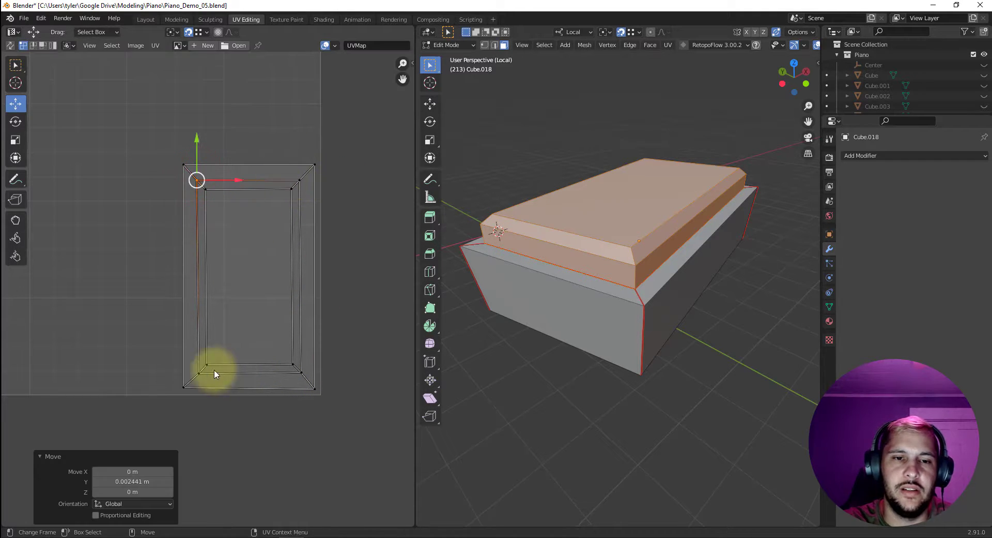
{"action": "left_click", "coordinate": [303, 372]}
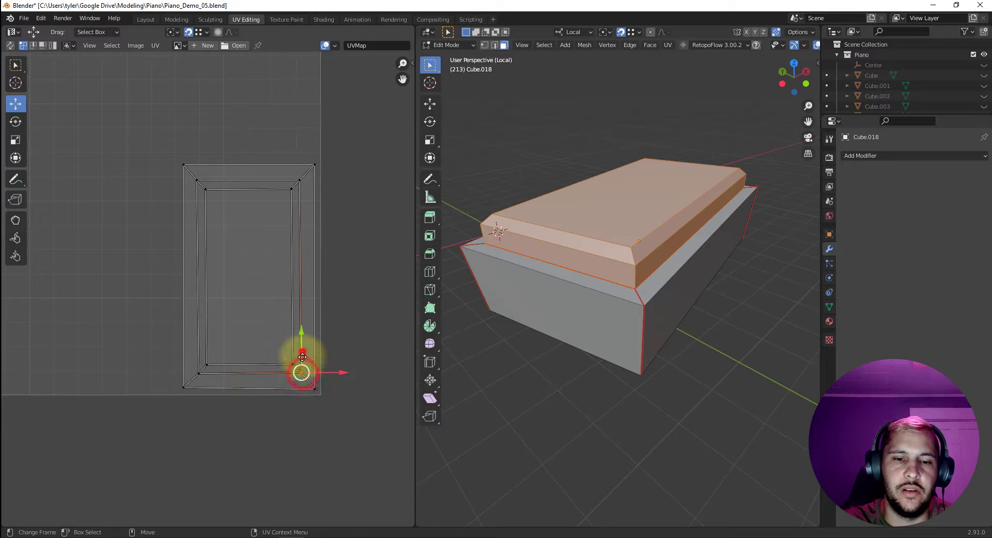
{"action": "left_click_drag", "start_coordinate": [302, 356], "coordinate": [216, 381]}
{"action": "left_click_drag", "start_coordinate": [340, 372], "coordinate": [301, 200]}
{"action": "left_click", "coordinate": [293, 364]}
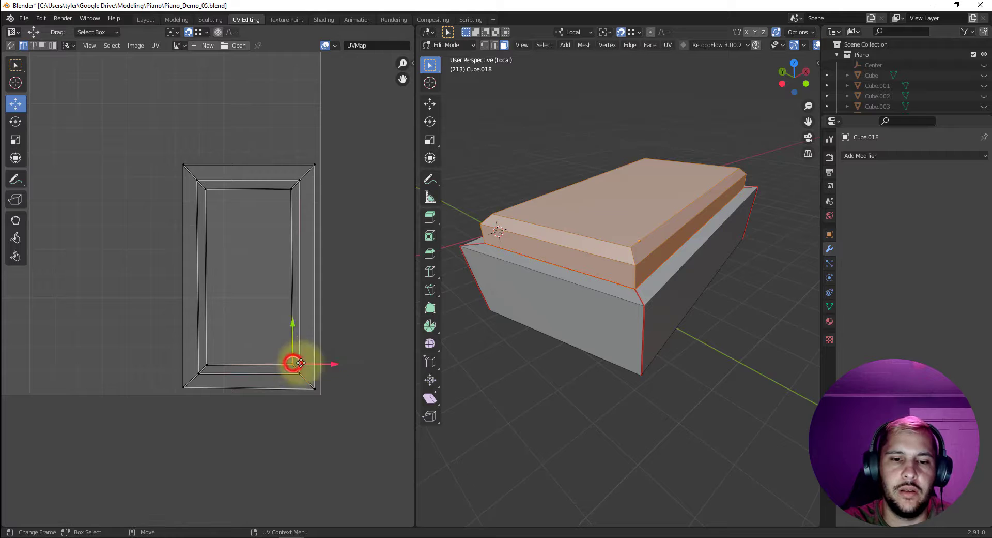
{"action": "left_click_drag", "start_coordinate": [332, 364], "coordinate": [201, 192]}
{"action": "left_click", "coordinate": [199, 373]}
{"action": "left_click", "coordinate": [369, 283]}
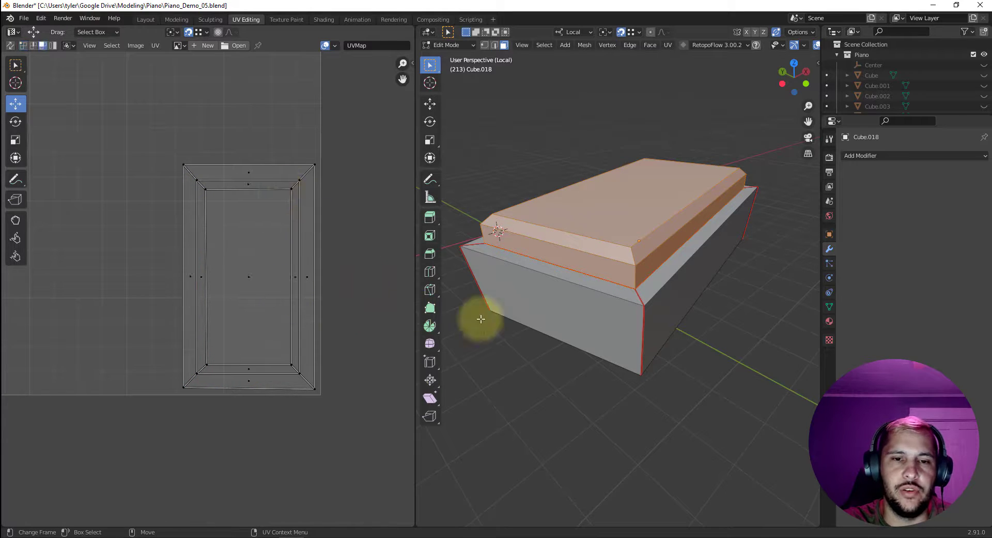
- Finish editing the stool body, return from local view to the full stool and hide the body
{"action": "key", "text": "Tab"}
{"action": "left_click", "coordinate": [557, 411]}
{"action": "scroll", "coordinate": [584, 403], "scroll_direction": "down", "scroll_amount": 2}
{"action": "key", "text": "slash"}
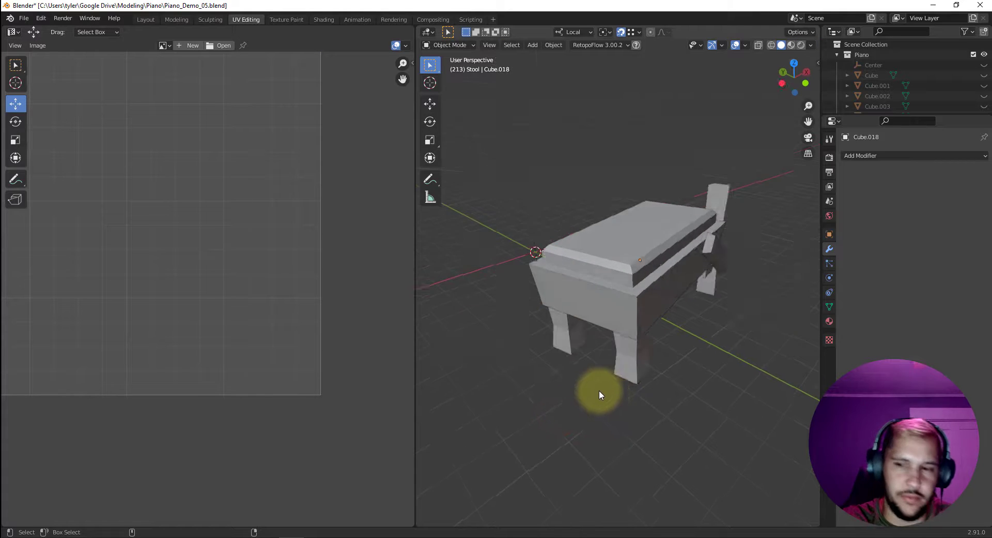
{"action": "middle_click_drag", "start_coordinate": [599, 395], "coordinate": [631, 316]}
{"action": "left_click", "coordinate": [655, 341]}
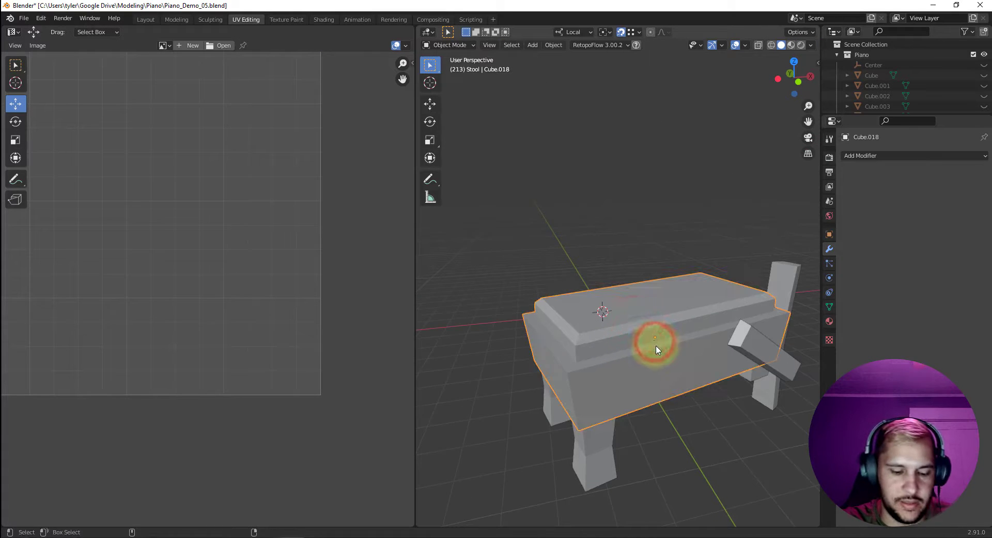
{"action": "key", "text": "h"}
- Open the nearest stool leg for editing and apply Clear Sharp to all of its edges
{"action": "middle_click_drag", "start_coordinate": [627, 424], "coordinate": [636, 405]}
{"action": "left_click", "coordinate": [635, 342]}
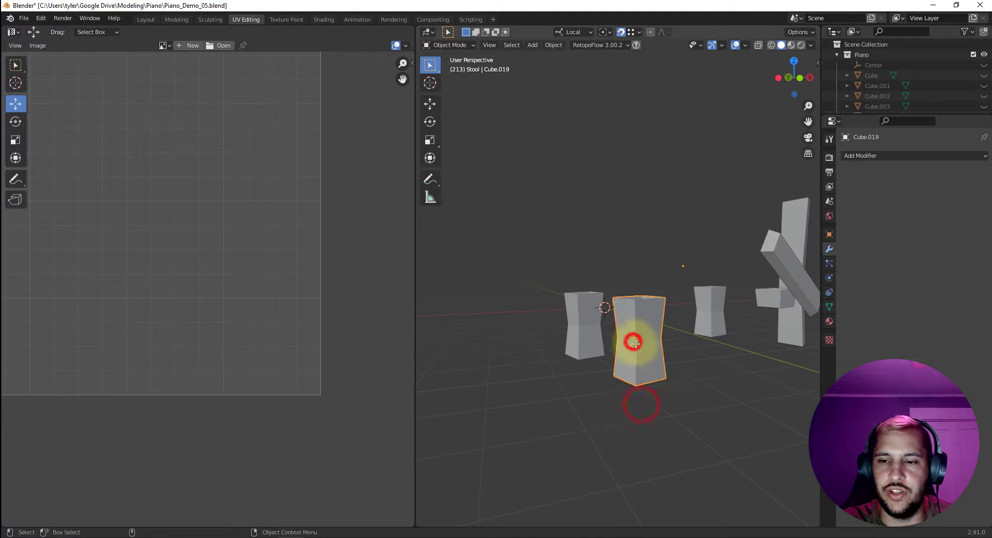
{"action": "key", "text": "Tab"}
{"action": "middle_click_drag", "start_coordinate": [642, 343], "coordinate": [694, 467]}
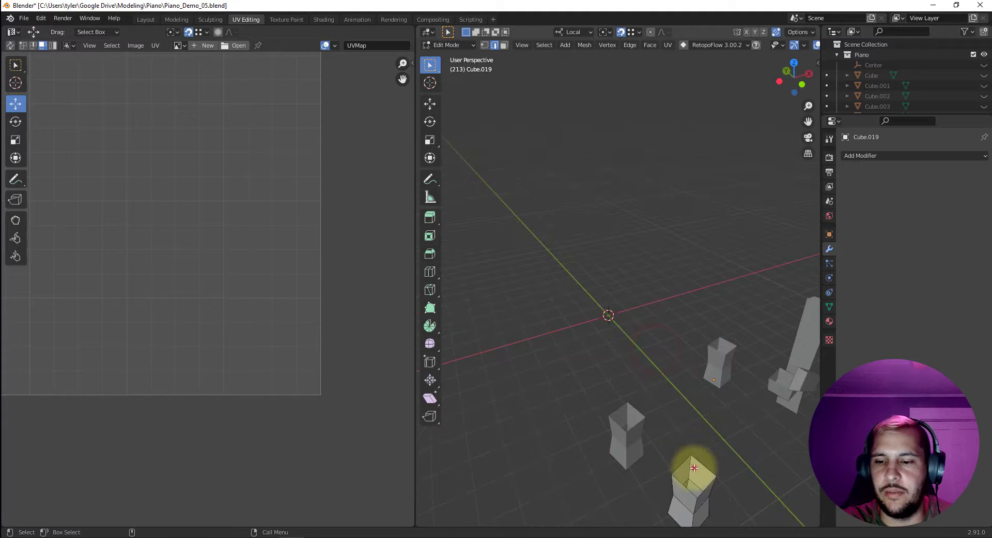
{"action": "right_click", "coordinate": [694, 468]}
{"action": "left_click", "coordinate": [693, 468]}
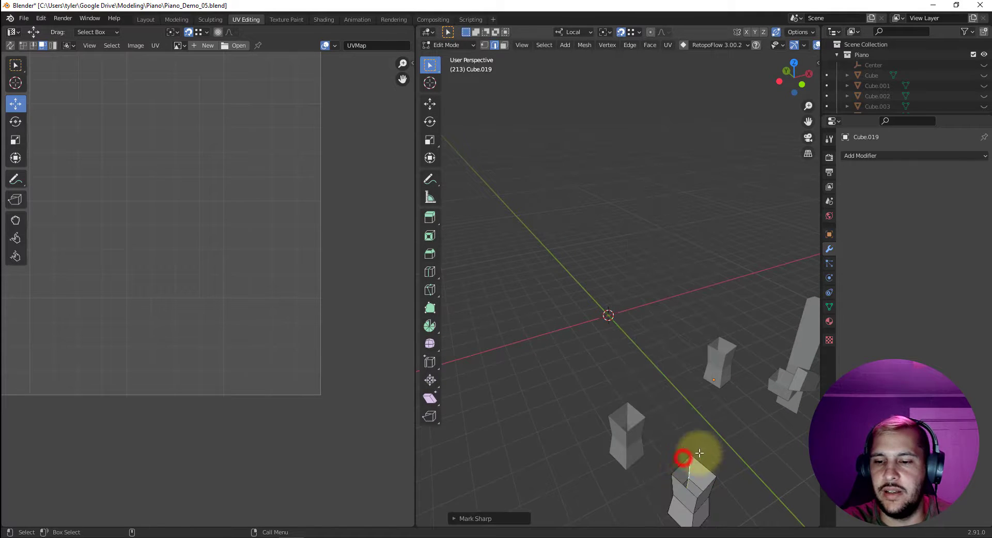
{"action": "key", "text": "a"}
{"action": "right_click", "coordinate": [691, 467]}
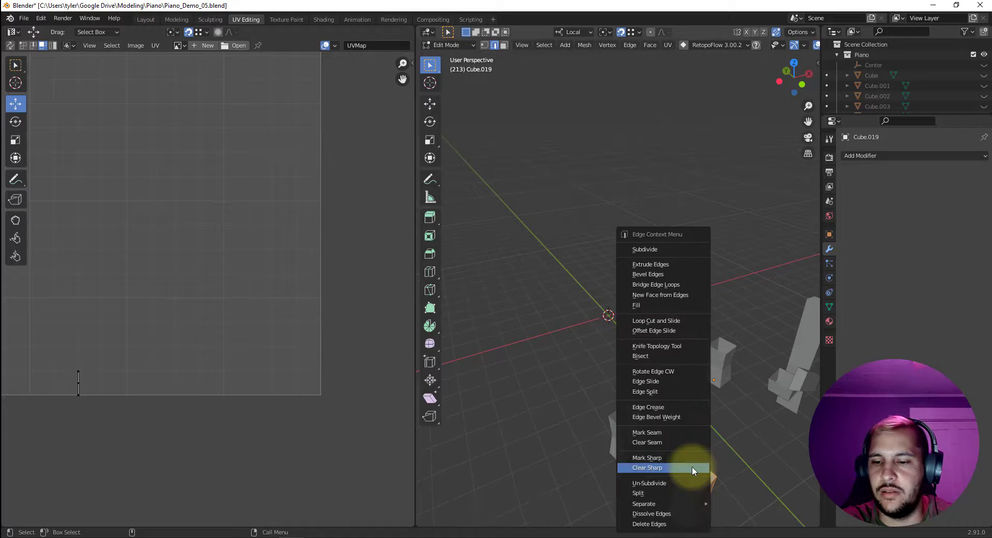
{"action": "left_click", "coordinate": [692, 467]}
- Mark all edges of the nearest leg as seams, and apply Clear Seam to them
{"action": "right_click", "coordinate": [692, 468]}
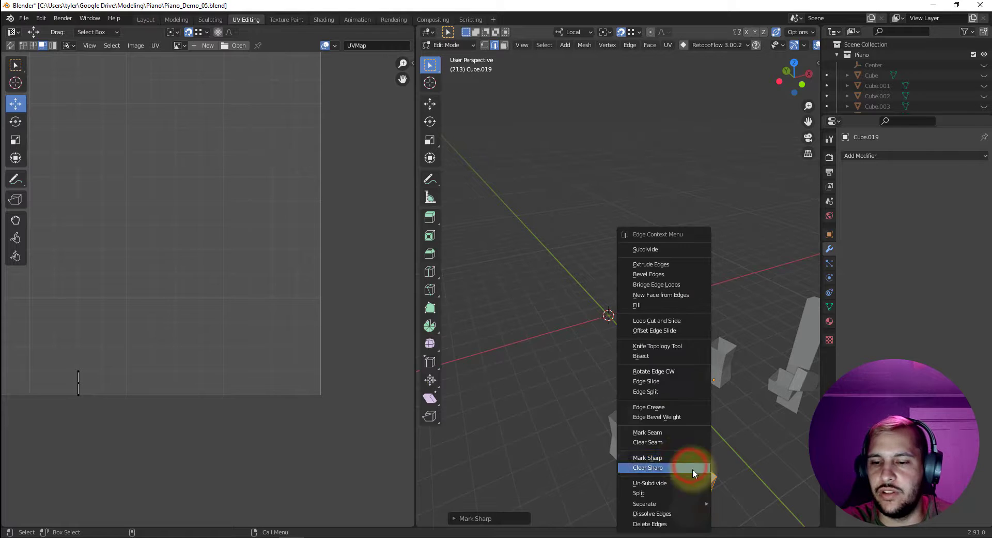
{"action": "left_click", "coordinate": [670, 432]}
{"action": "left_click", "coordinate": [726, 455]}
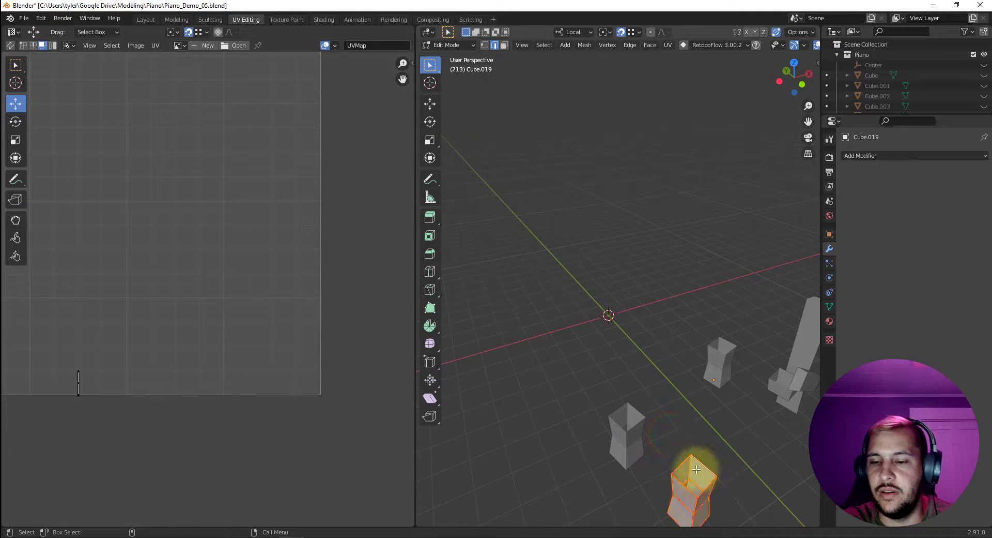
{"action": "left_click", "coordinate": [693, 468]}
{"action": "right_click", "coordinate": [692, 468]}
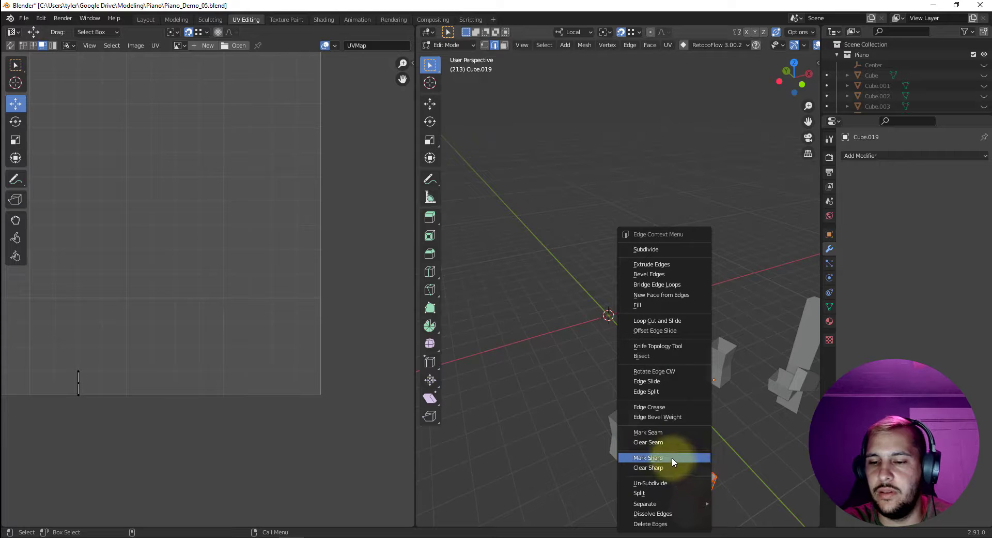
{"action": "left_click", "coordinate": [666, 449]}
- Select the vertical edge line at the nearest leg's inner corner and mark it as a seam
{"action": "left_click", "coordinate": [686, 462]}
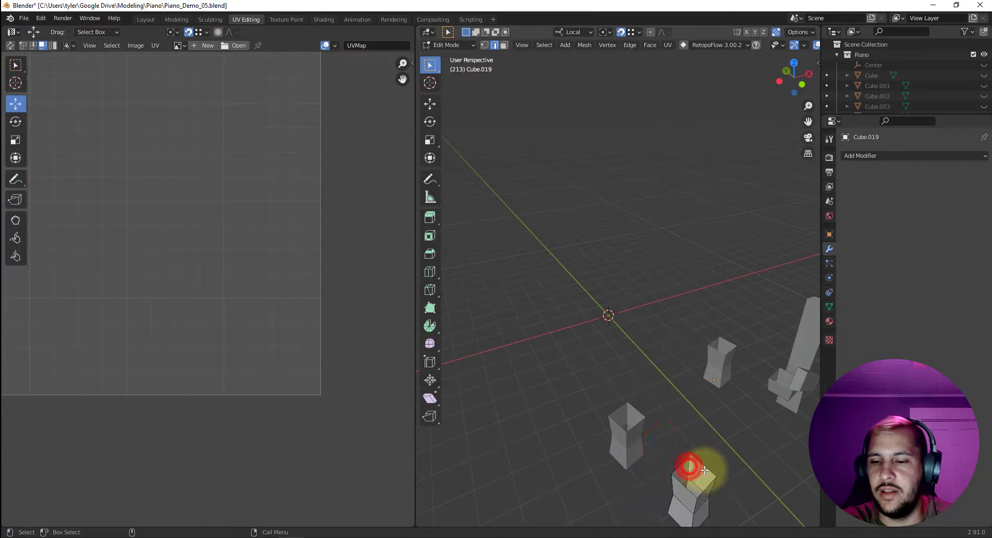
{"action": "right_click", "coordinate": [692, 464]}
{"action": "left_click", "coordinate": [666, 436]}
{"action": "middle_click_drag", "start_coordinate": [670, 438], "coordinate": [702, 449]}
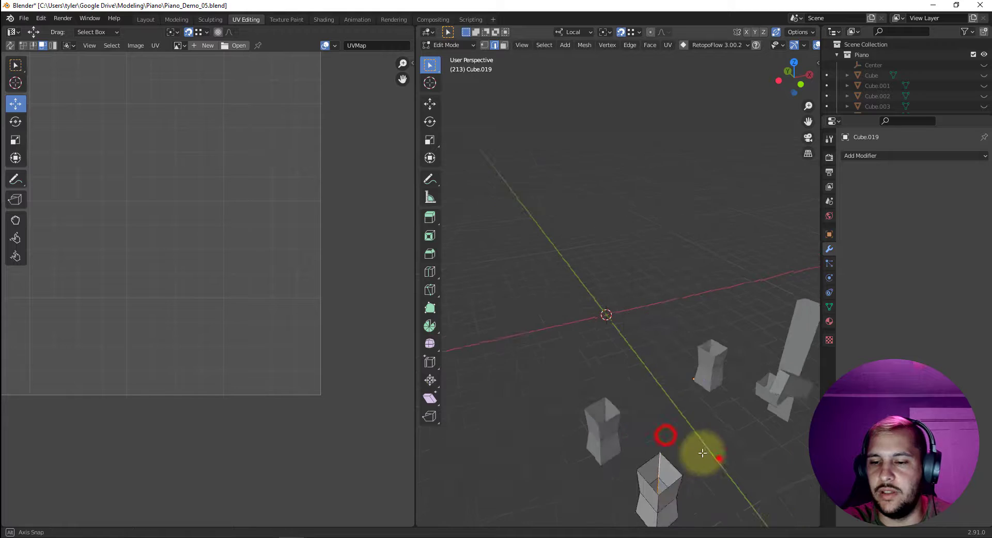
- Unwrap all faces of the nearest stool leg with the Angle Based method and leave its editing
{"action": "key", "text": "Tab"}
{"action": "left_click", "coordinate": [562, 407]}
{"action": "left_click", "coordinate": [589, 462]}
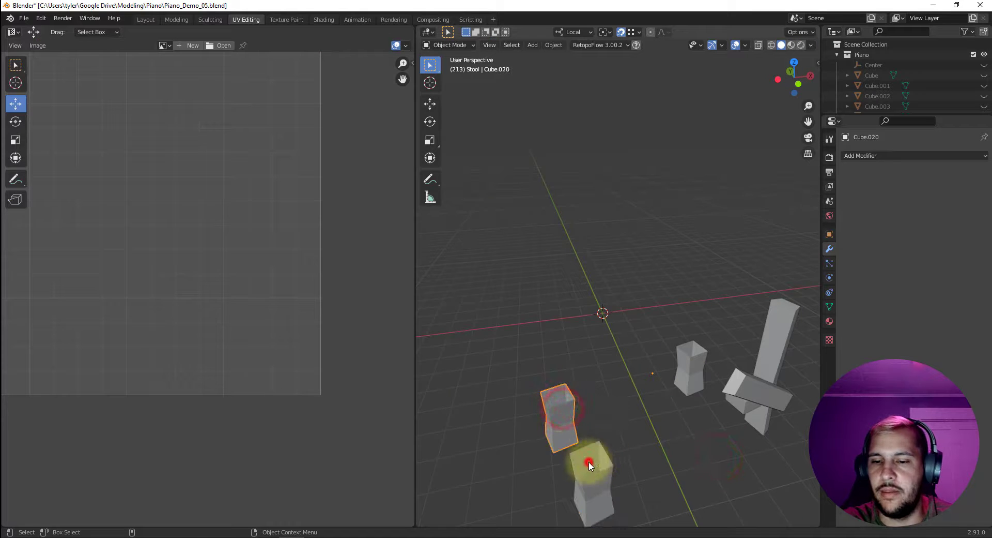
{"action": "key", "text": "Tab"}
{"action": "key", "text": "Tab"}
{"action": "key", "text": "Tab"}
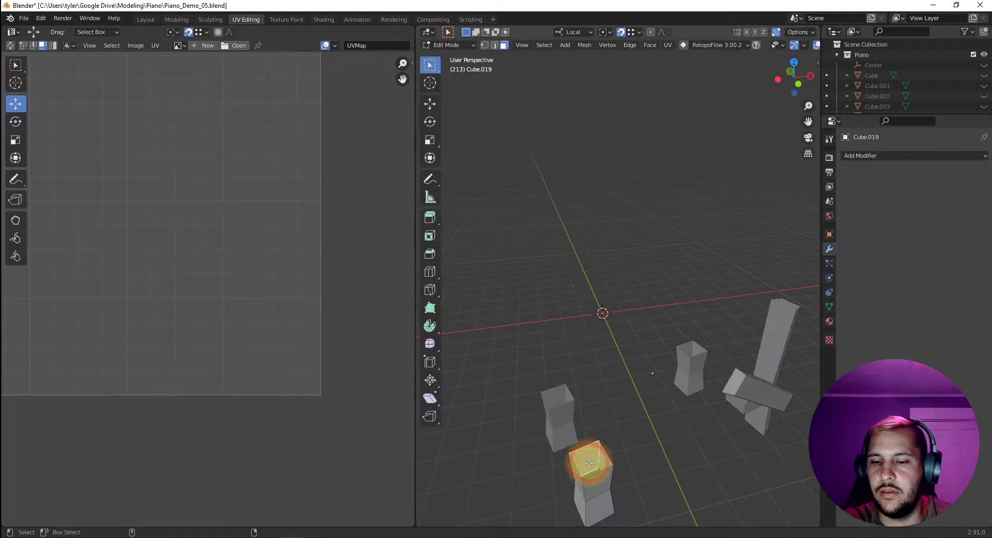
{"action": "right_click", "coordinate": [272, 331]}
{"action": "left_click", "coordinate": [265, 334]}
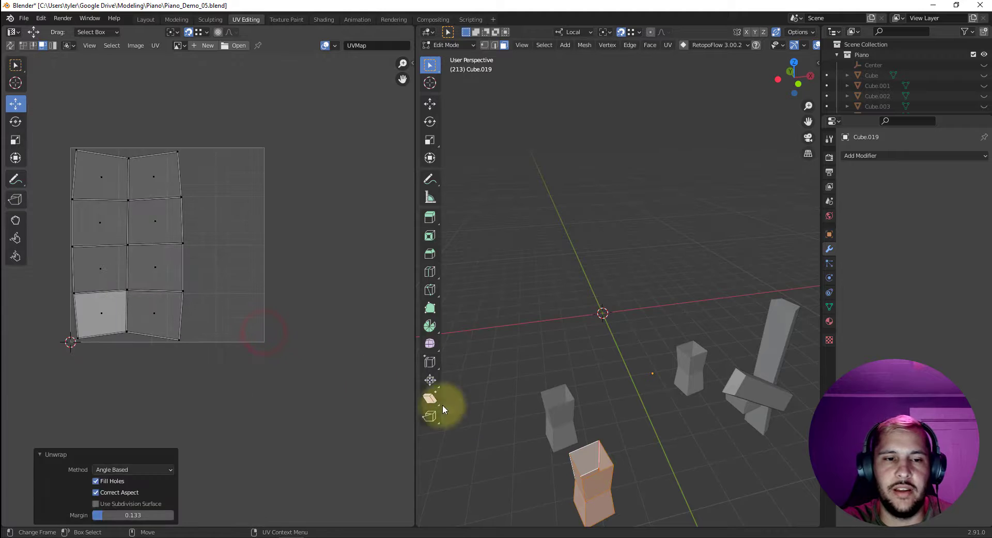
{"action": "key", "text": "Tab"}
- Open the adjacent stool leg for editing and mark one of its vertical corner edge lines as a seam
{"action": "left_click", "coordinate": [552, 423]}
{"action": "key", "text": "Tab"}
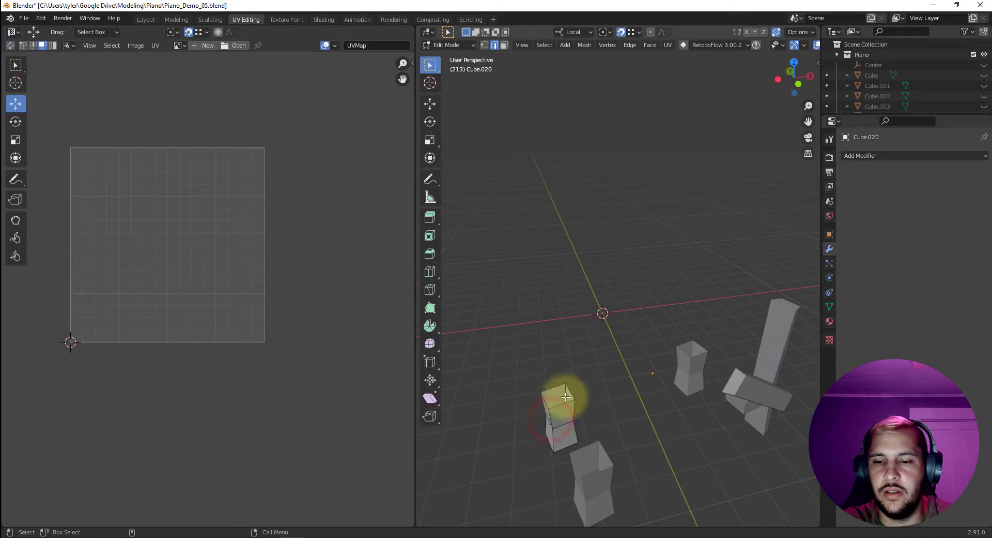
{"action": "right_click", "coordinate": [570, 408]}
{"action": "left_click", "coordinate": [560, 408]}
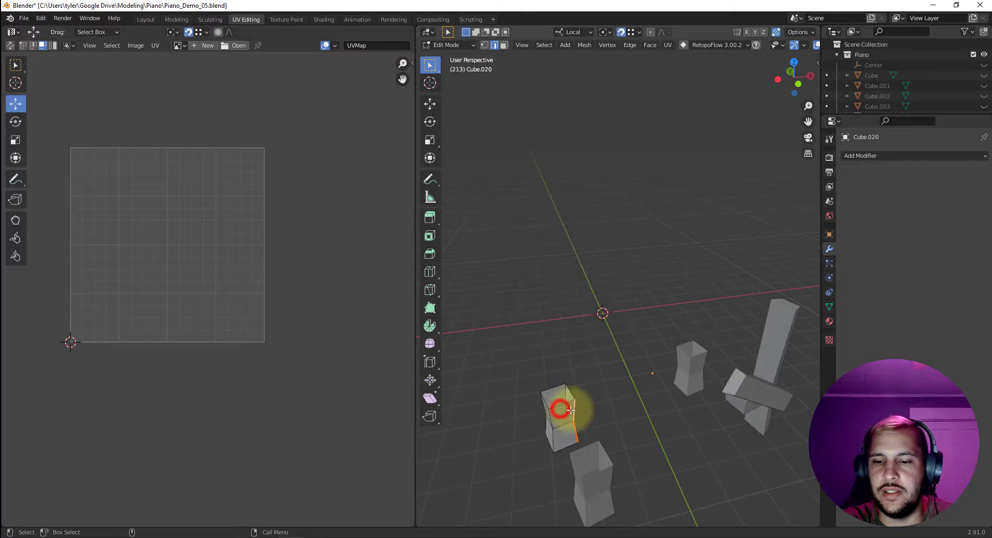
- Select all faces of the second leg and unwrap them with the Angle Based method
{"action": "key", "text": "3"}
{"action": "left_click", "coordinate": [563, 412]}
{"action": "key", "text": "a"}
{"action": "key", "text": "u"}
{"action": "left_click", "coordinate": [183, 335]}
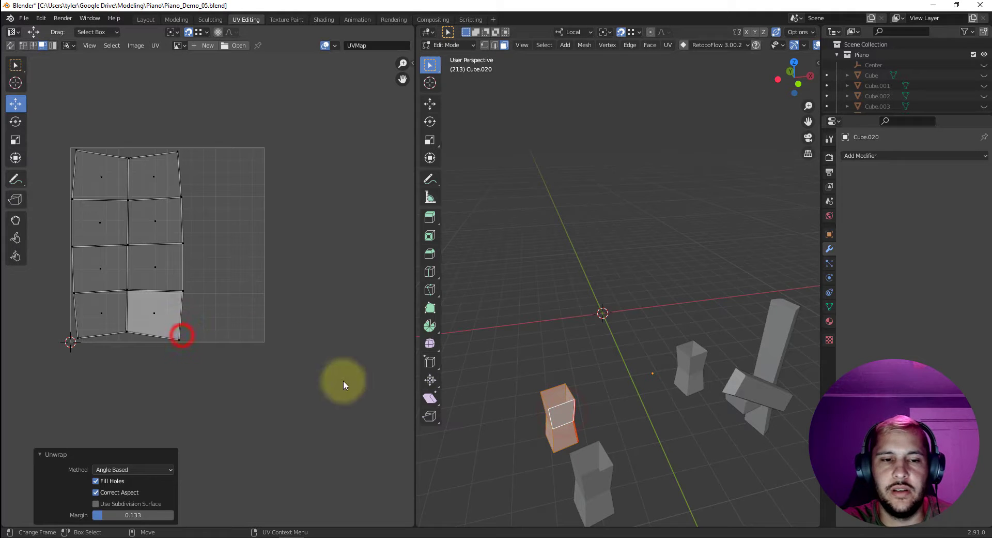
- Leave the second leg, open the third stool leg for editing and mark its vertical corner edge line as a seam
{"action": "left_click", "coordinate": [643, 383]}
{"action": "left_click", "coordinate": [691, 367]}
{"action": "key", "text": "Tab"}
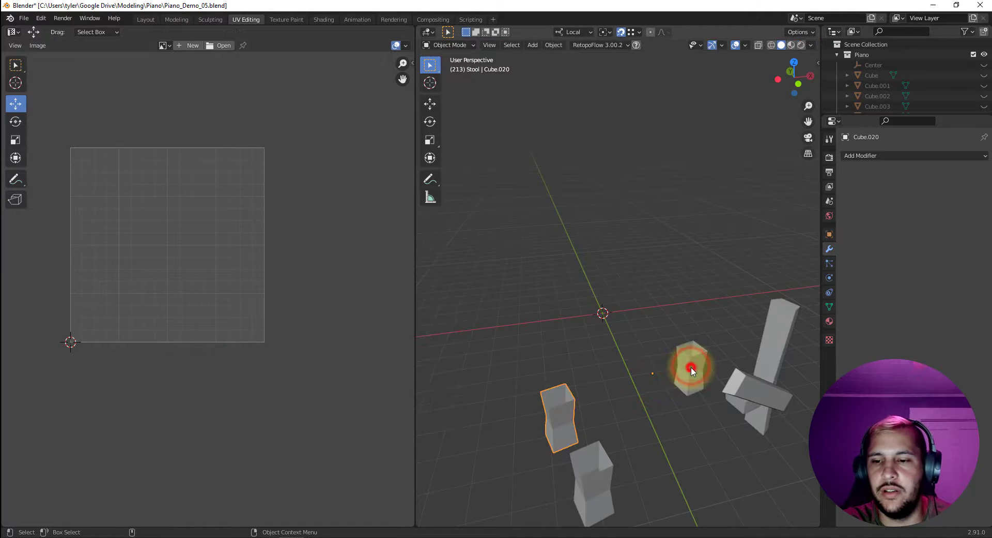
{"action": "left_click", "coordinate": [690, 367]}
{"action": "key", "text": "Tab"}
{"action": "right_click", "coordinate": [691, 368]}
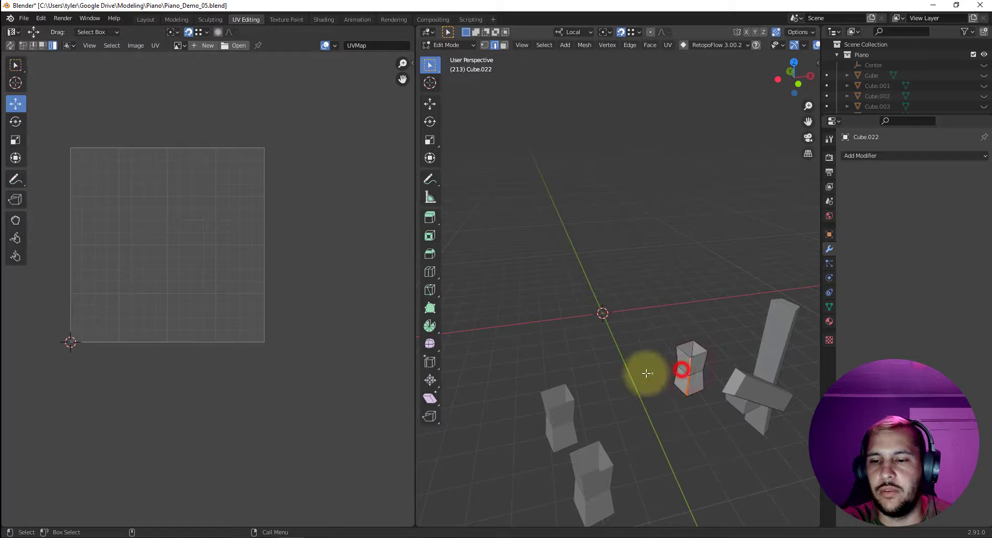
{"action": "key", "text": "Tab"}
{"action": "key", "text": "Tab"}
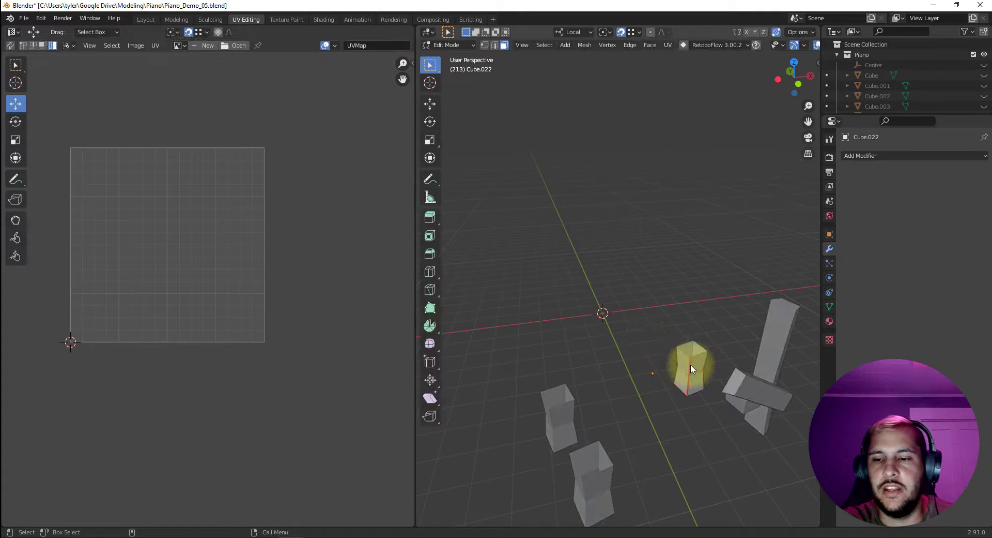
- Select all faces of the third stool leg and unwrap them with the Angle Based method
{"action": "left_click", "coordinate": [692, 363]}
{"action": "right_click", "coordinate": [162, 290]}
{"action": "left_click", "coordinate": [156, 290]}
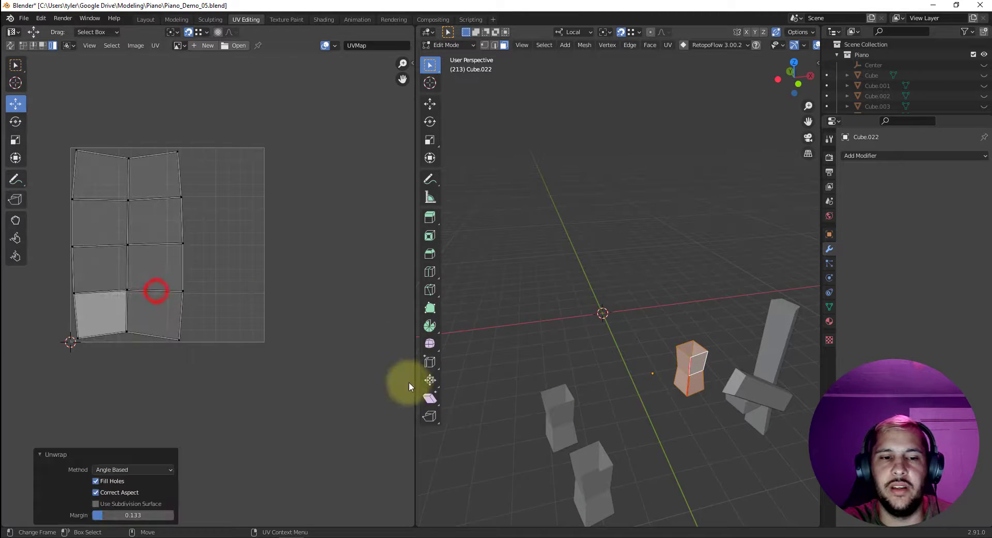
{"action": "left_click", "coordinate": [615, 399]}
- Open the short fourth stool leg beneath the crossed beams for editing and mark its corner edges as seams
{"action": "middle_click_drag", "start_coordinate": [694, 397], "coordinate": [761, 382]}
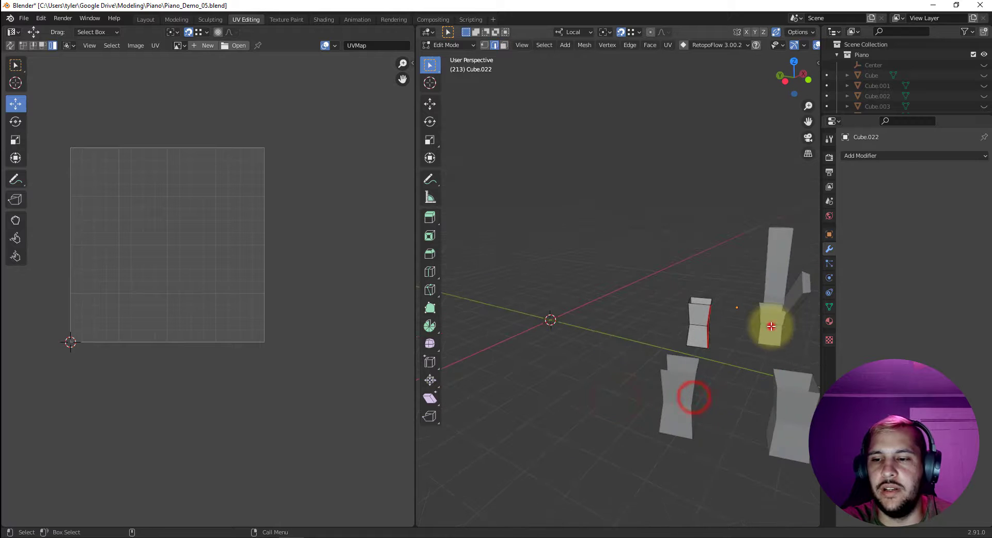
{"action": "key", "text": "Tab"}
{"action": "left_click", "coordinate": [772, 326]}
{"action": "key", "text": "Tab"}
{"action": "key", "text": "2"}
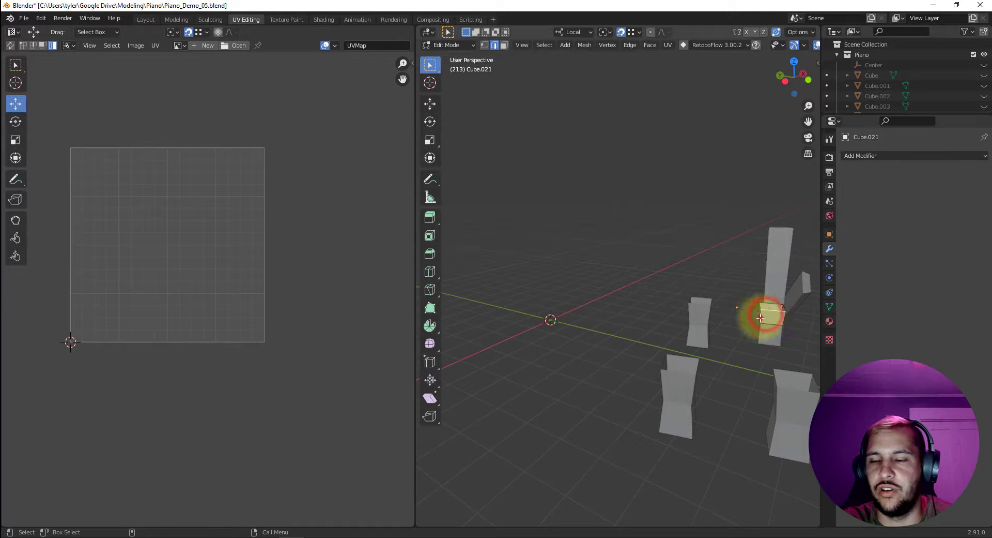
{"action": "left_click", "coordinate": [785, 321]}
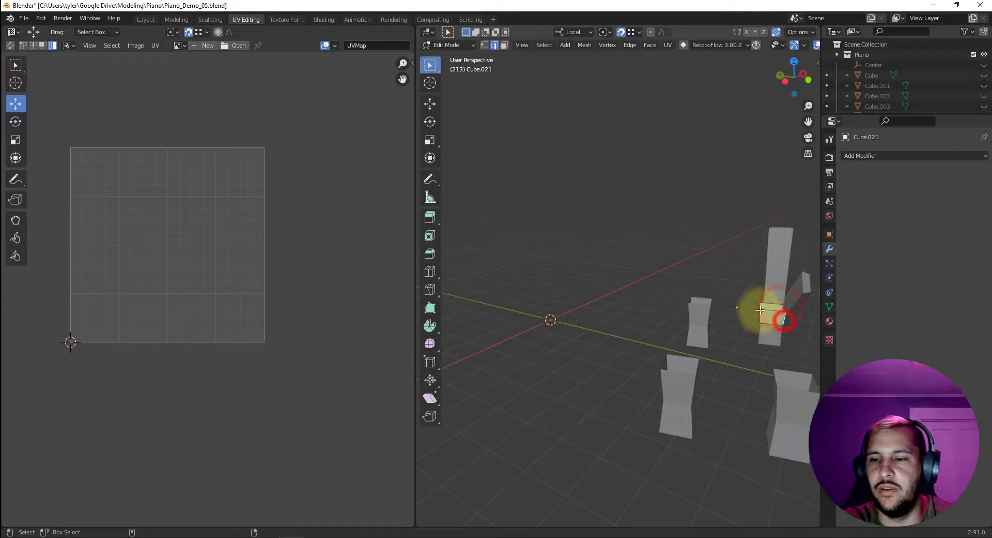
{"action": "middle_click_drag", "start_coordinate": [776, 316], "coordinate": [680, 255]}
{"action": "right_click", "coordinate": [643, 249]}
{"action": "left_click", "coordinate": [632, 249]}
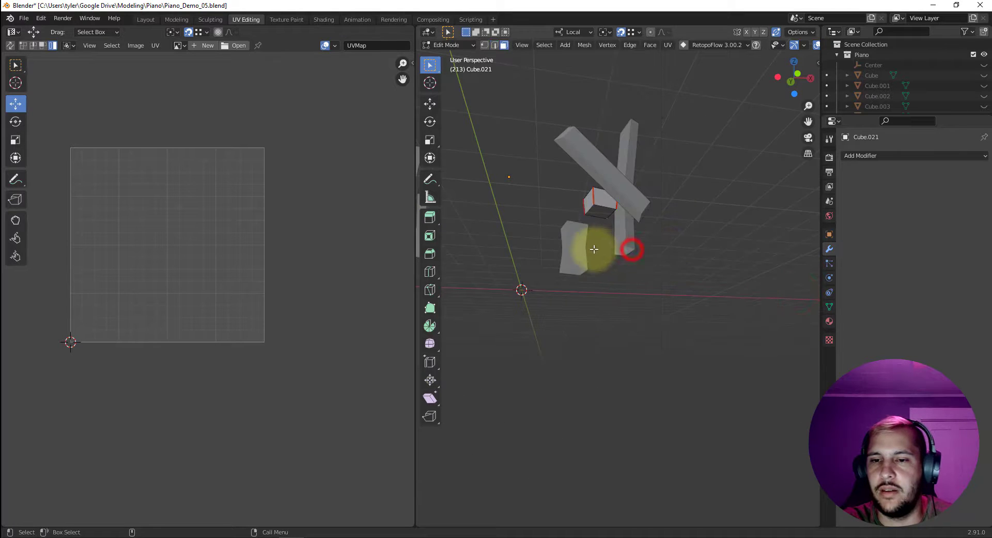
- Select all faces of the short stool leg and unwrap them with the Angle Based method
{"action": "right_click", "coordinate": [243, 253]}
{"action": "left_click", "coordinate": [214, 258]}
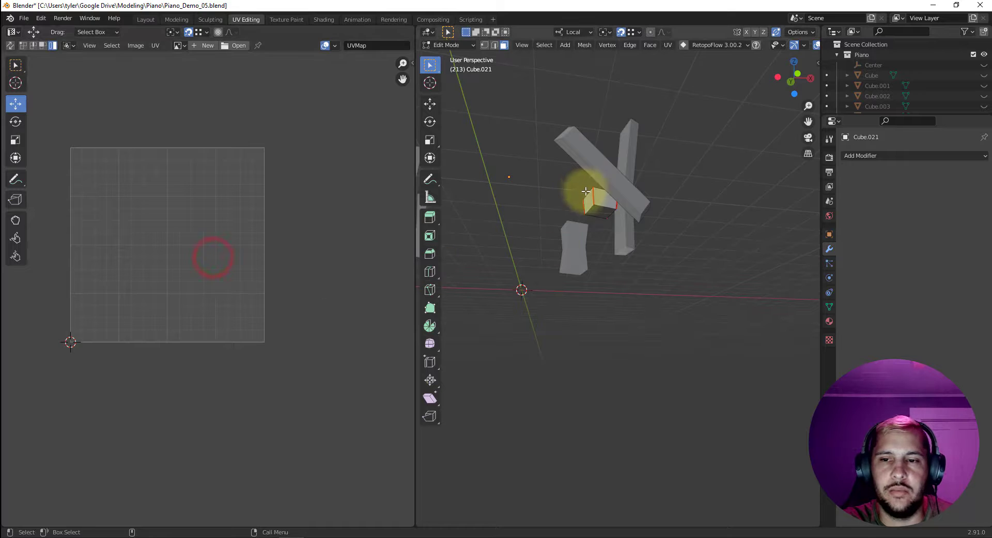
{"action": "key", "text": "a"}
{"action": "right_click", "coordinate": [169, 256]}
{"action": "left_click", "coordinate": [169, 257]}
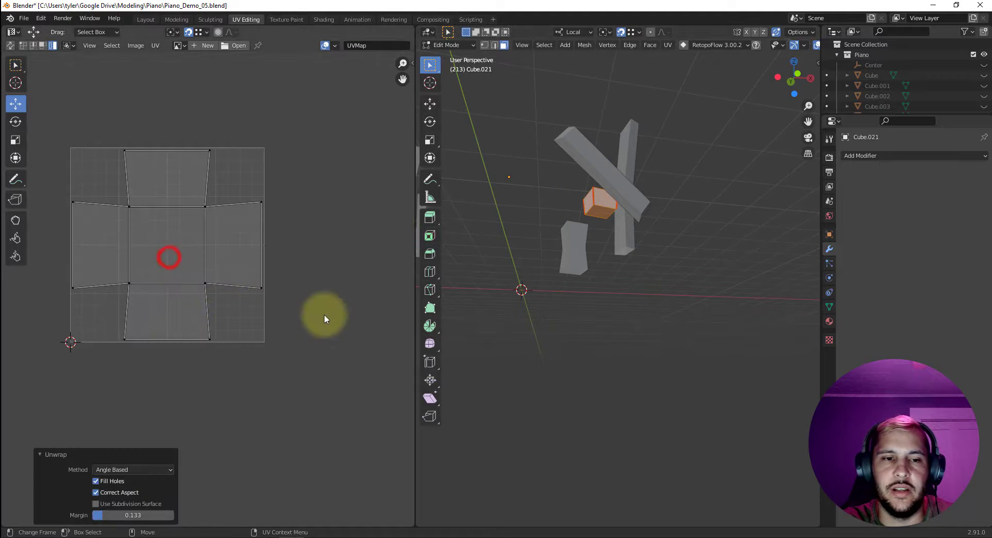
- Leave the short leg's editing, select all four unwrapped stool legs and hide them
{"action": "key", "text": "Tab"}
{"action": "middle_click_drag", "start_coordinate": [642, 276], "coordinate": [628, 312]}
{"action": "left_click", "coordinate": [602, 308], "text": "shift"}
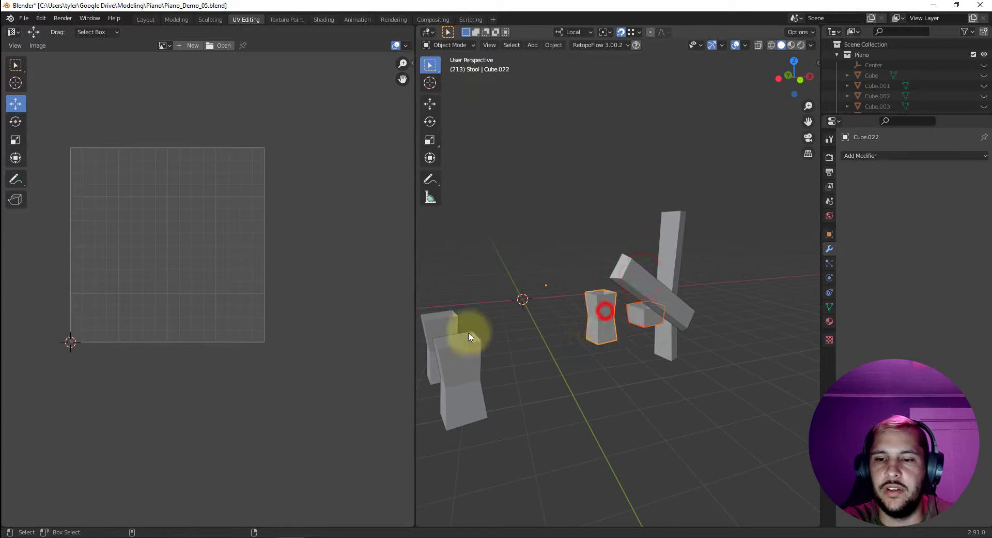
{"action": "left_click", "coordinate": [447, 321], "text": "shift"}
{"action": "left_click", "coordinate": [460, 347], "text": "shift"}
{"action": "key", "text": "h"}
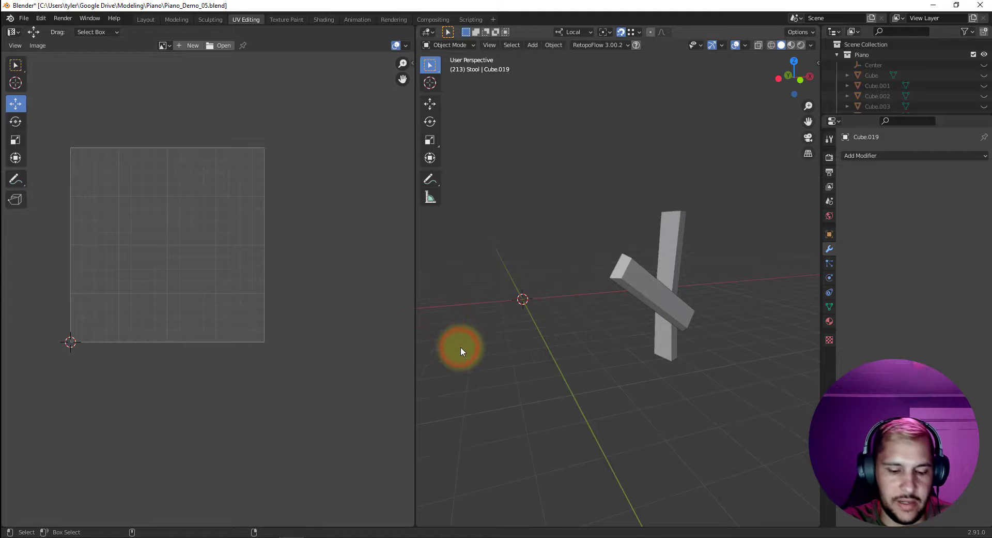
- Open the diagonal beam for editing and mark the edges around its ends as seams
{"action": "left_click", "coordinate": [679, 330]}
{"action": "middle_click_drag", "start_coordinate": [669, 338], "coordinate": [582, 303]}
{"action": "left_click", "coordinate": [694, 297]}
{"action": "key", "text": "Tab"}
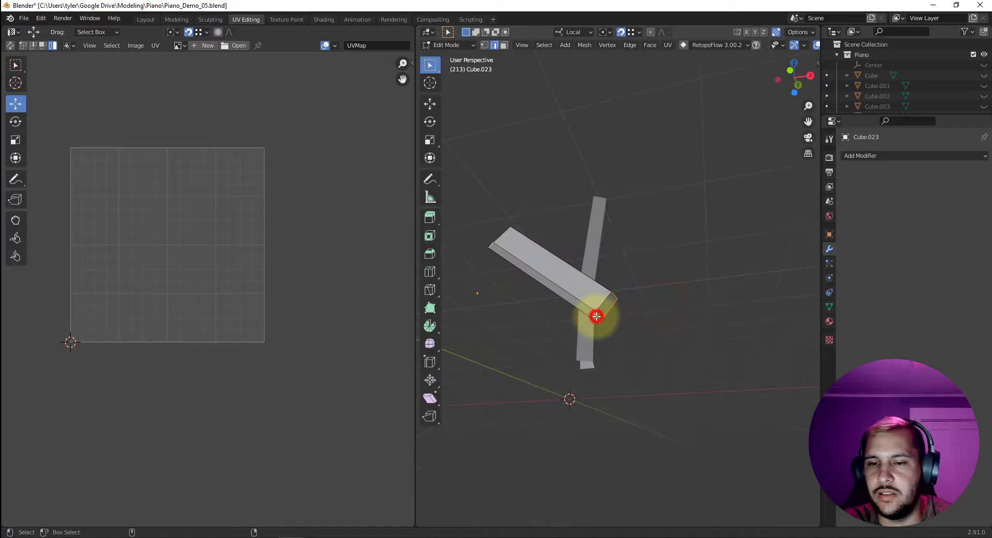
{"action": "right_click", "coordinate": [594, 316]}
{"action": "left_click", "coordinate": [587, 311]}
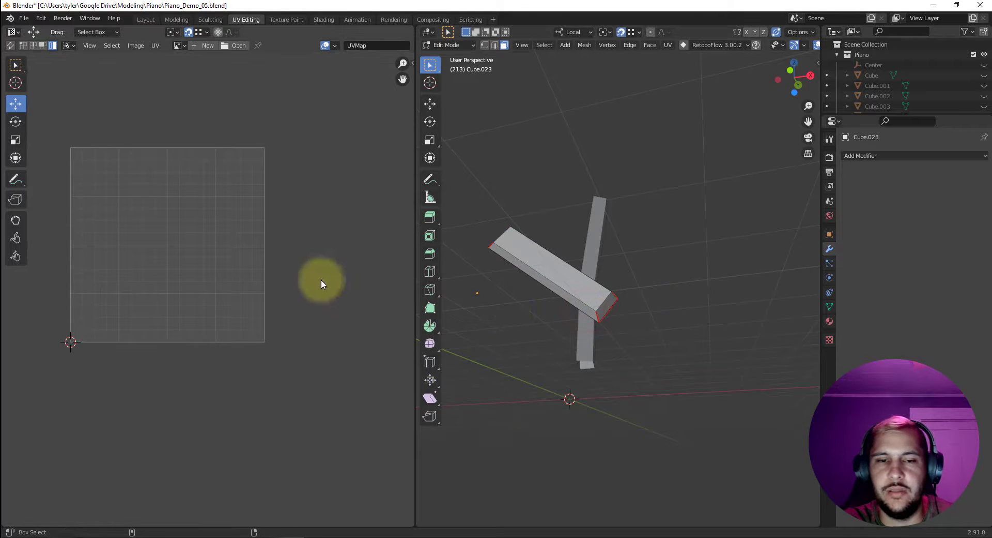
- Select all faces of the diagonal beam and unwrap them with the Angle Based method
{"action": "right_click", "coordinate": [258, 263]}
{"action": "key", "text": "a"}
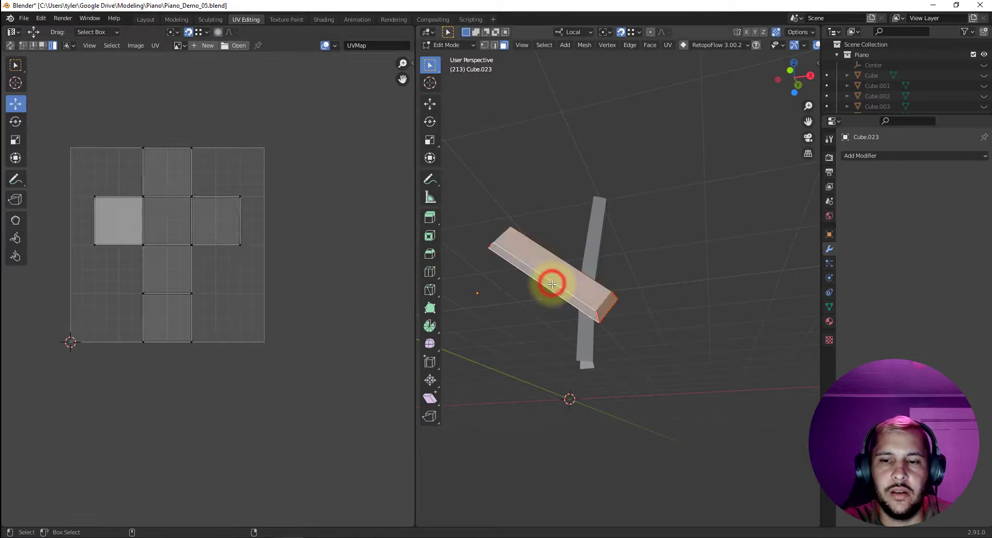
{"action": "right_click", "coordinate": [191, 282]}
{"action": "left_click", "coordinate": [188, 283]}
{"action": "scroll", "coordinate": [147, 279], "scroll_direction": "up", "scroll_amount": 2}
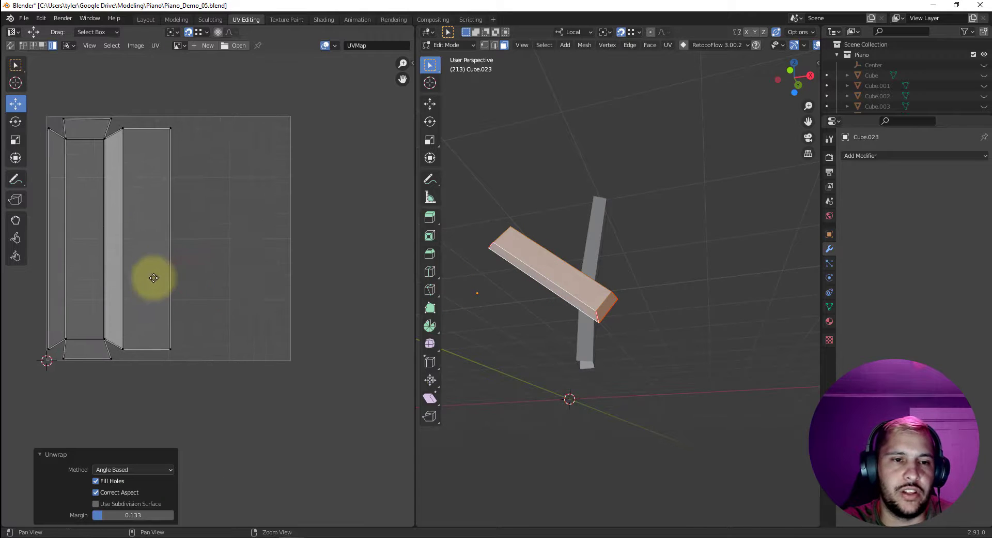
- Leave the diagonal beam's editing and hide it
{"action": "left_click", "coordinate": [563, 380]}
{"action": "key", "text": "Tab"}
{"action": "left_click", "coordinate": [578, 305]}
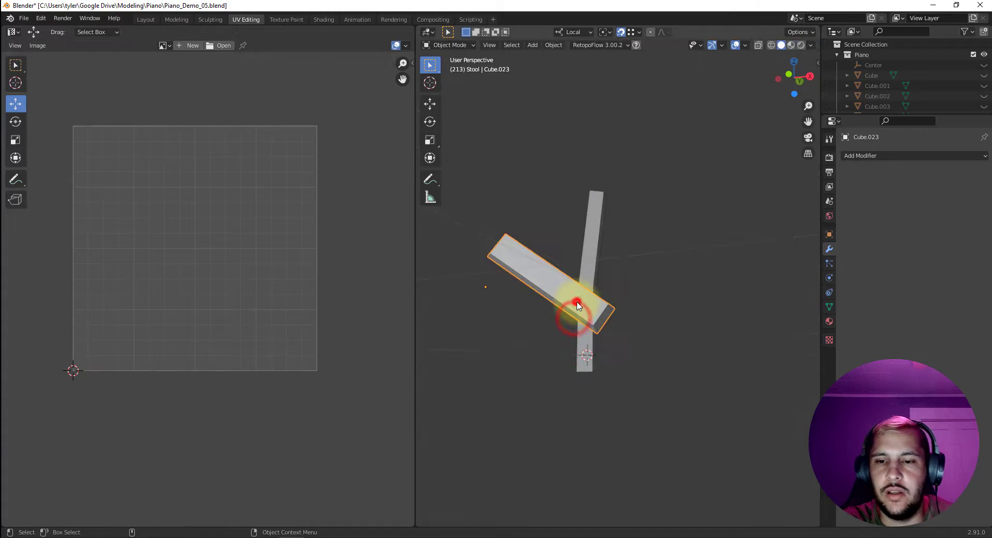
{"action": "left_click", "coordinate": [577, 305]}
{"action": "key", "text": "h"}
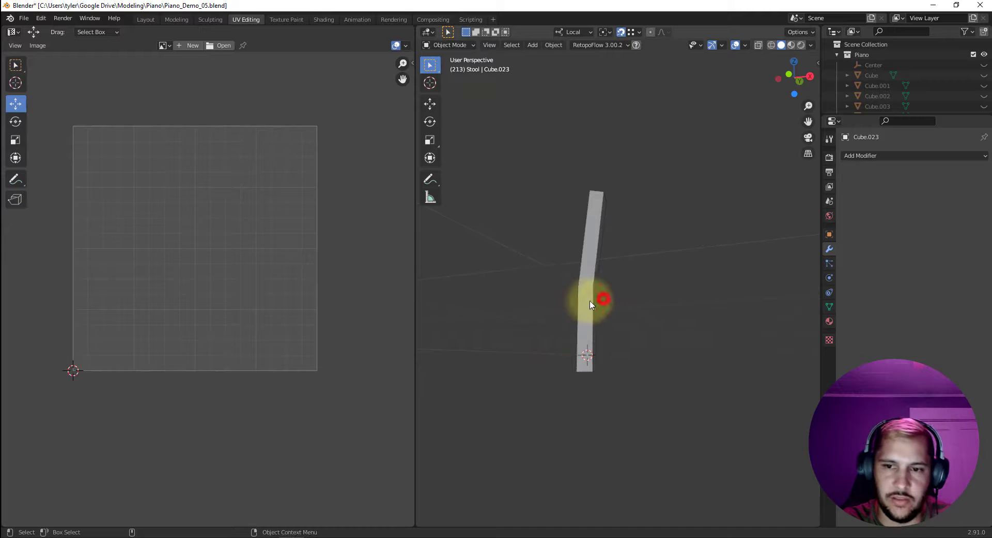
- Open the remaining upright beam for editing and mark both long edge lines and the top edge of its wide face as seams
{"action": "key", "text": "Tab"}
{"action": "middle_click_drag", "start_coordinate": [611, 328], "coordinate": [612, 301]}
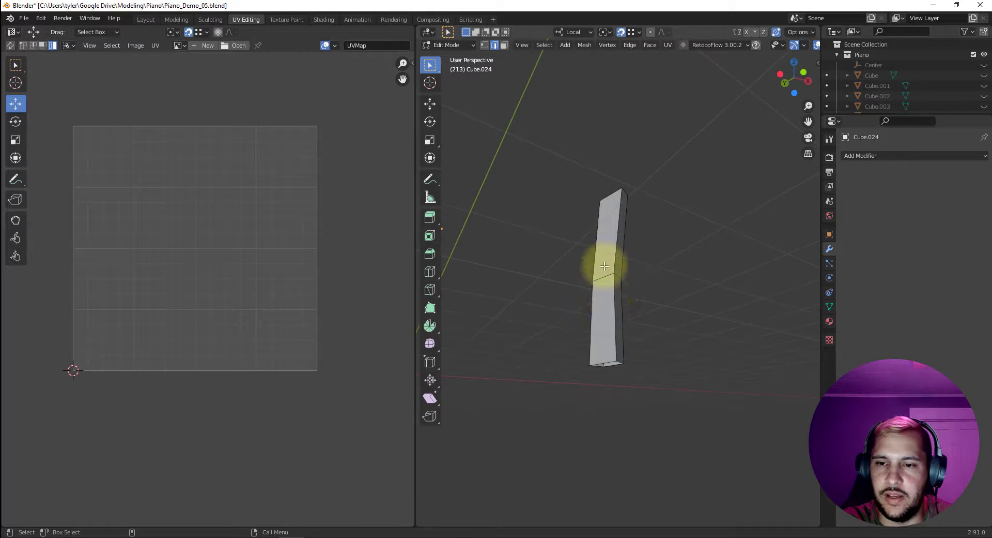
{"action": "left_click", "coordinate": [612, 306]}
{"action": "left_click", "coordinate": [612, 259], "text": "shift"}
{"action": "left_click", "coordinate": [591, 258], "text": "shift"}
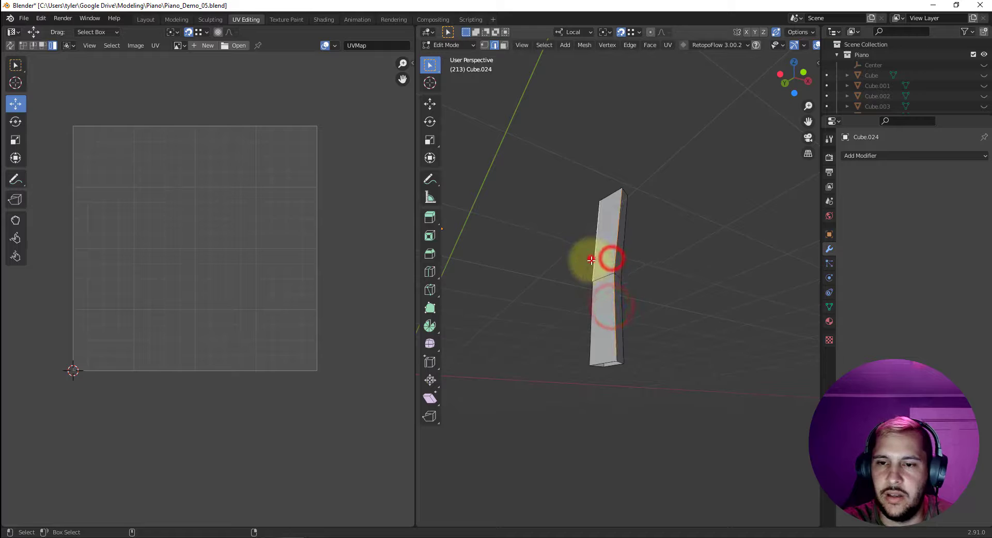
{"action": "left_click", "coordinate": [591, 300], "text": "shift"}
{"action": "middle_click_drag", "start_coordinate": [616, 277], "coordinate": [590, 348]}
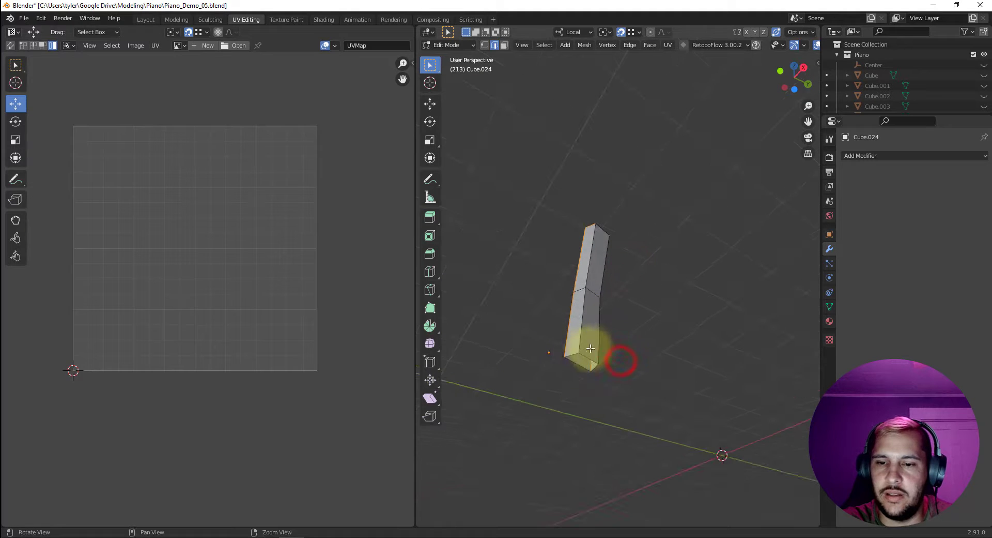
{"action": "right_click", "coordinate": [583, 325]}
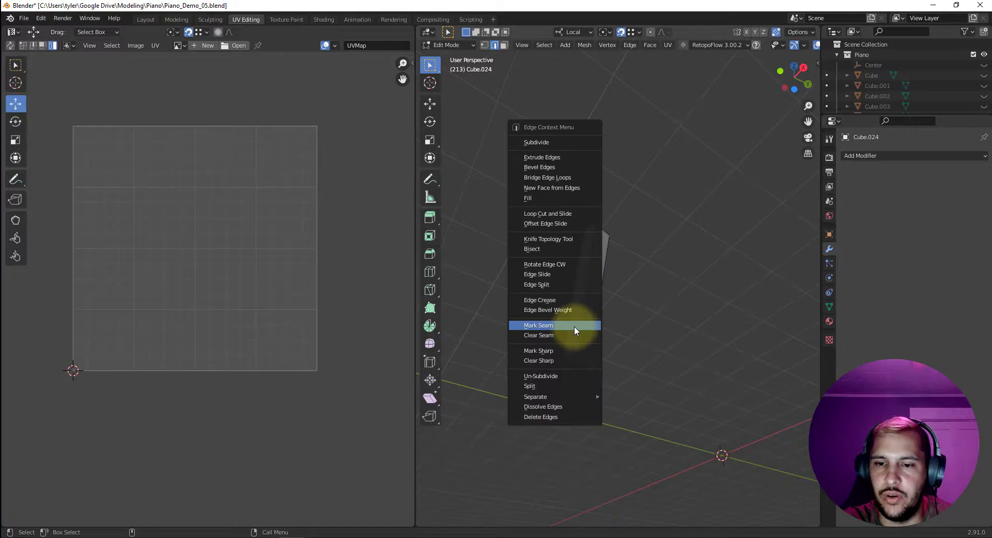
{"action": "left_click", "coordinate": [575, 325]}
- Select all faces of the upright beam, unwrap them and clear the selection
{"action": "key", "text": "3"}
{"action": "right_click", "coordinate": [269, 314]}
{"action": "left_click", "coordinate": [269, 314]}
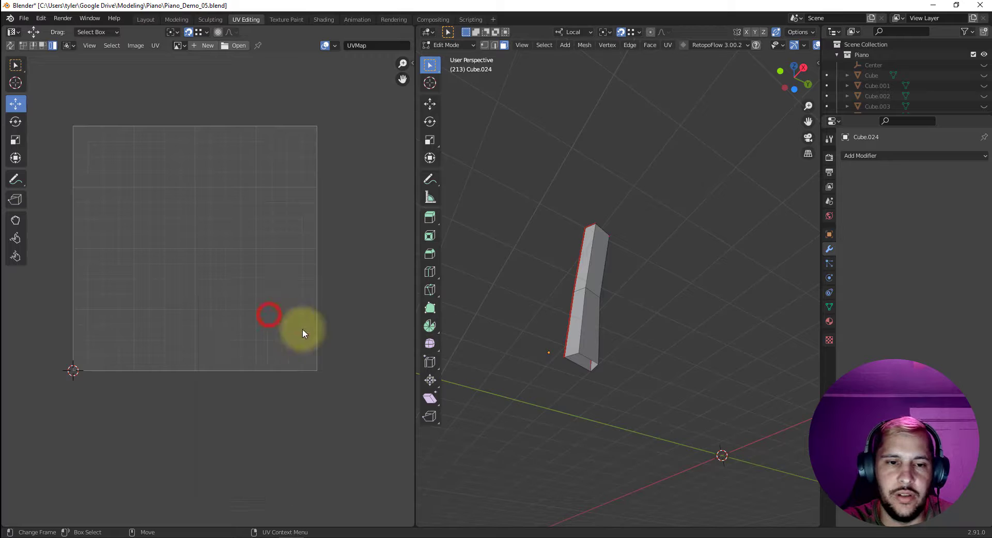
{"action": "left_click", "coordinate": [595, 299]}
{"action": "key", "text": "a"}
{"action": "right_click", "coordinate": [279, 288]}
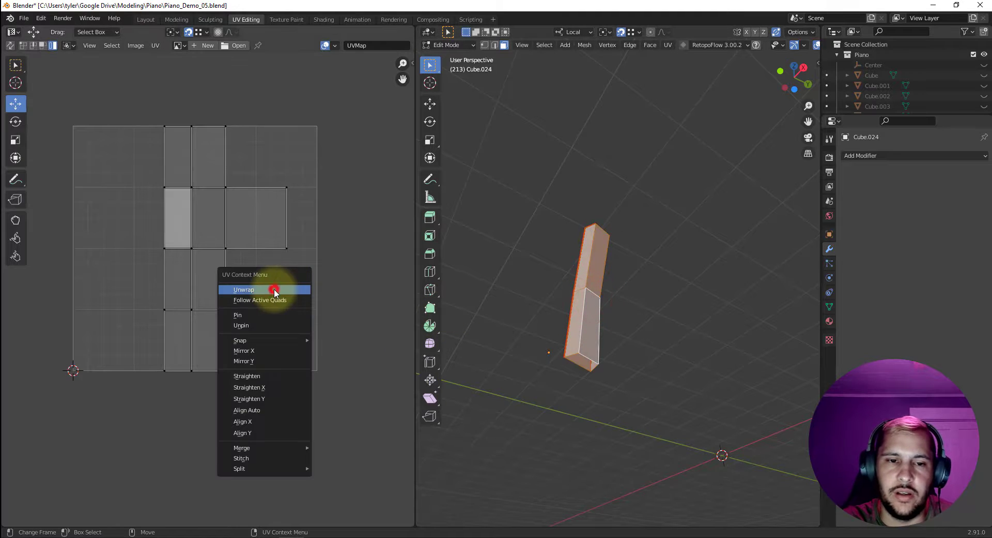
{"action": "left_click", "coordinate": [277, 287]}
{"action": "left_click", "coordinate": [321, 410]}
{"action": "left_click", "coordinate": [510, 399]}
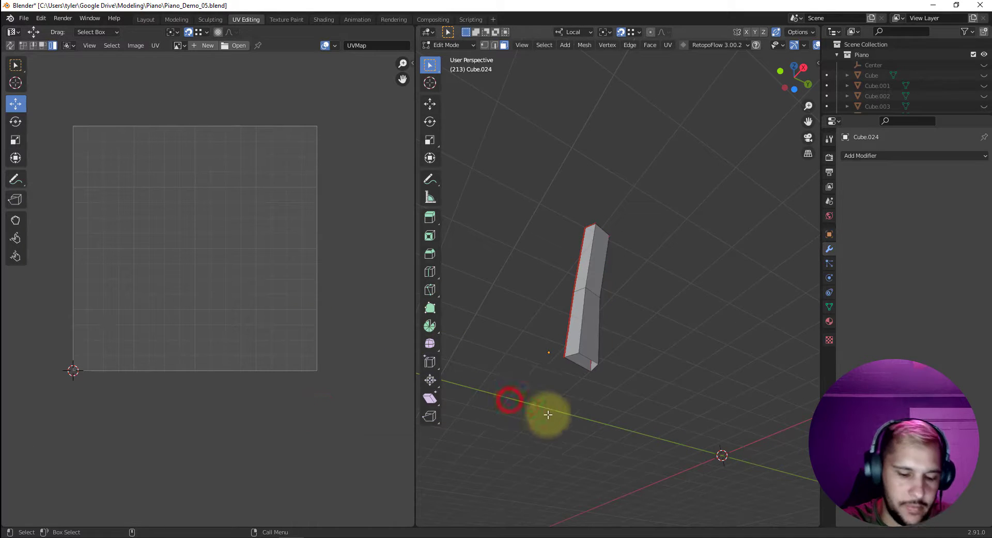
{"action": "key", "text": "h"}
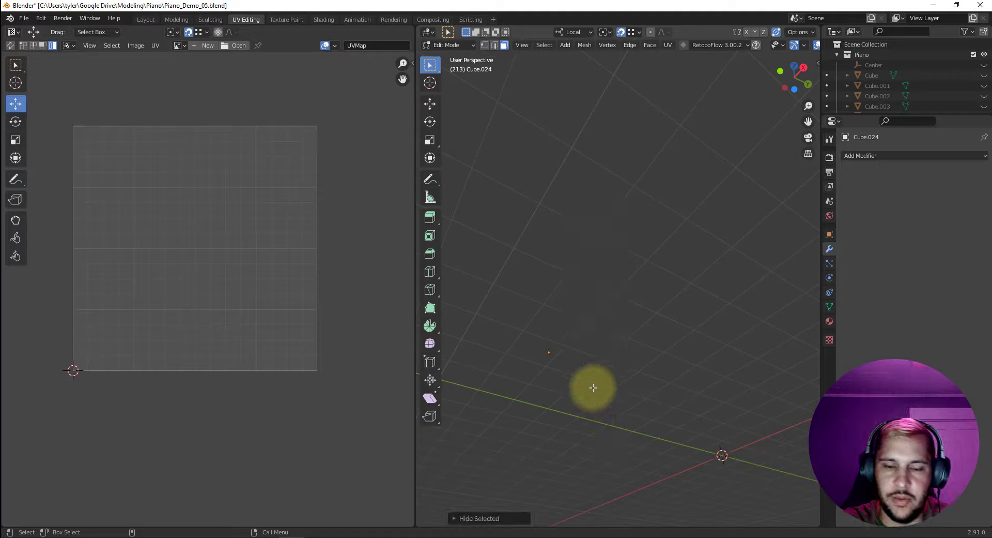
{"action": "key", "text": "alt+h"}
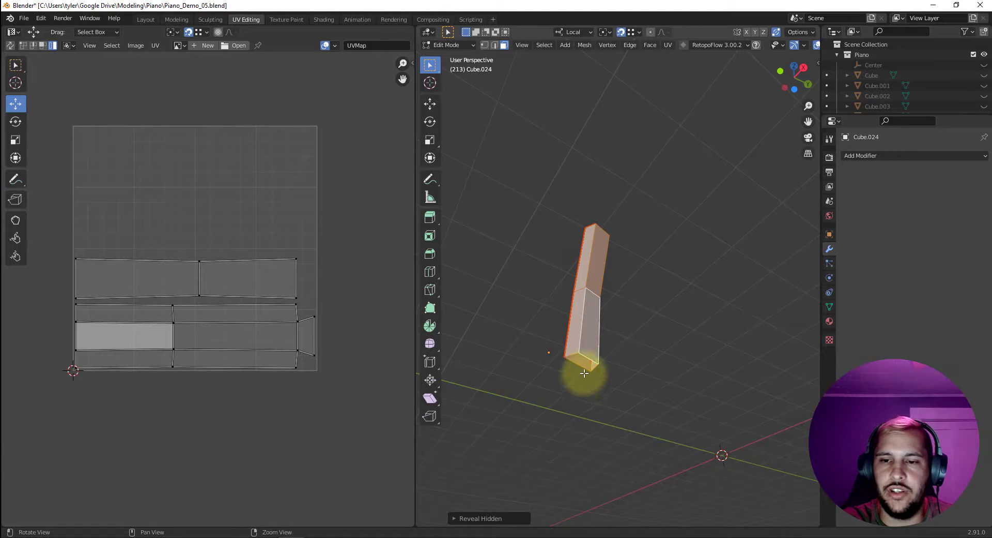
{"action": "scroll", "coordinate": [571, 376], "scroll_direction": "up", "scroll_amount": 3}
{"action": "scroll", "coordinate": [571, 375], "scroll_direction": "down", "scroll_amount": 5}
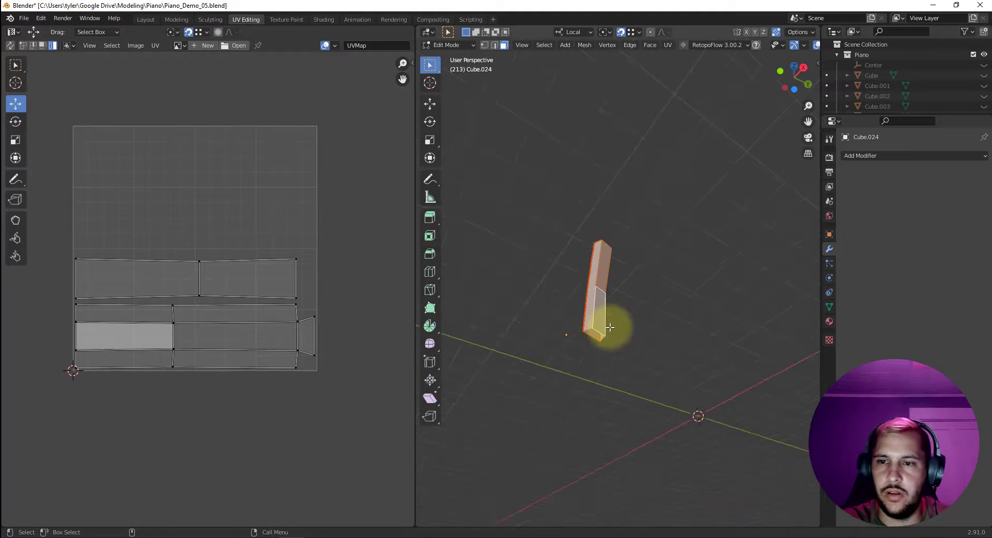
- Switch to the Modeling workspace, show all hidden objects and deselect everything to view the complete piano and stool
{"action": "left_click", "coordinate": [139, 45]}
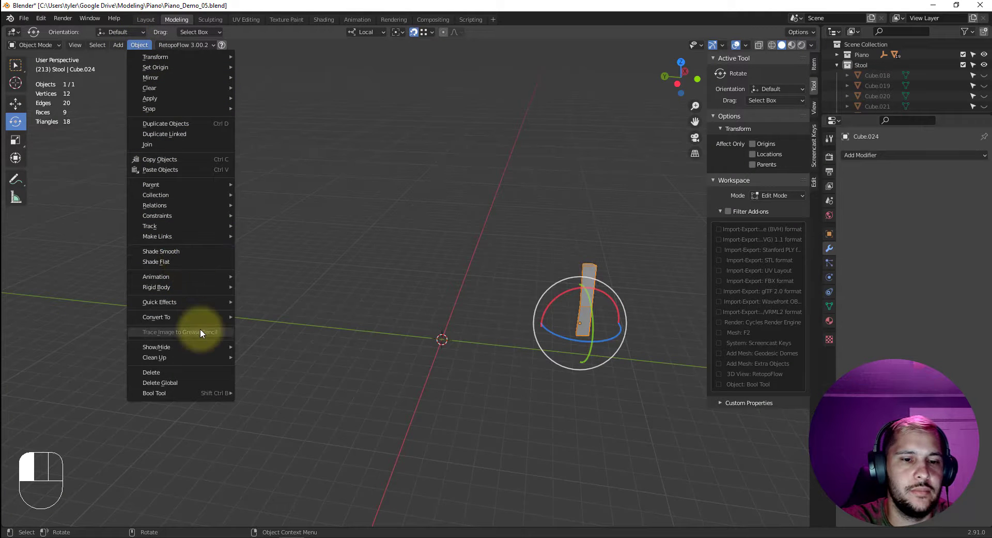
{"action": "mouse_move", "coordinate": [199, 344]}
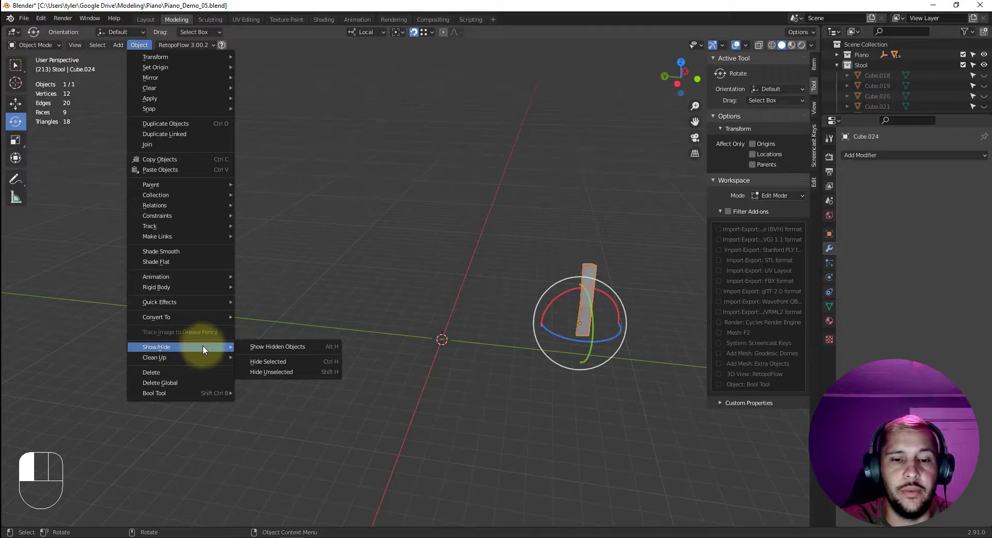
{"action": "left_click", "coordinate": [302, 346]}
{"action": "left_click", "coordinate": [571, 438]}
{"action": "left_click_drag", "start_coordinate": [570, 437], "coordinate": [471, 357], "text": "alt"}
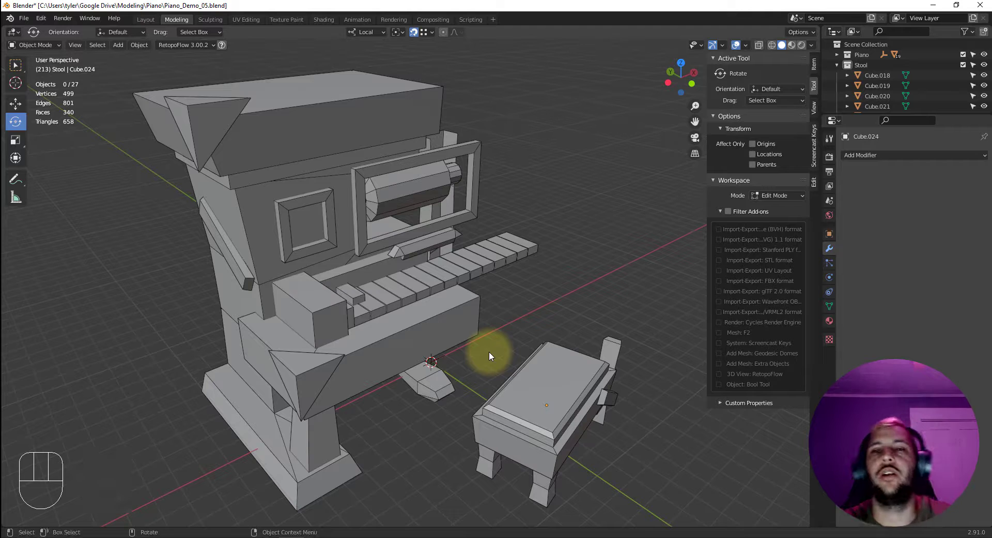